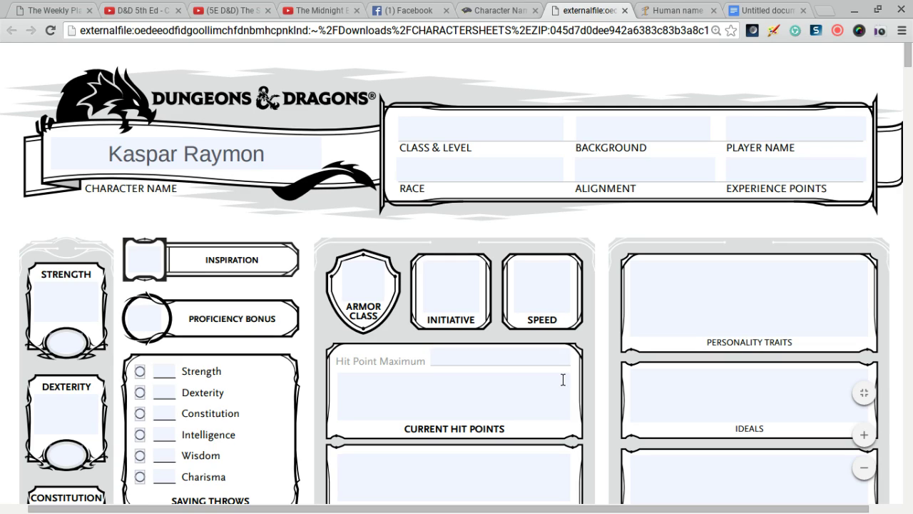
- Show the character sheet in full-screen view
{"action": "key", "text": "F11"}
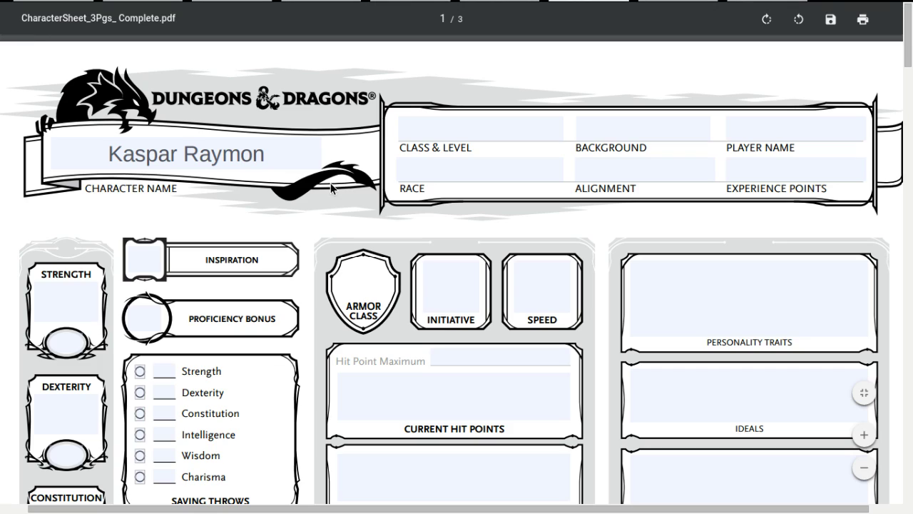
{"action": "left_click", "coordinate": [291, 150]}
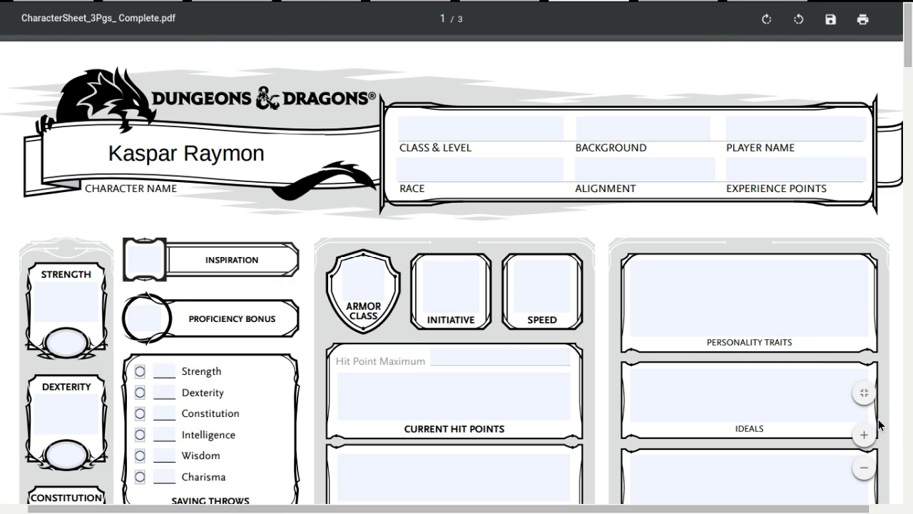
{"action": "left_click", "coordinate": [472, 123]}
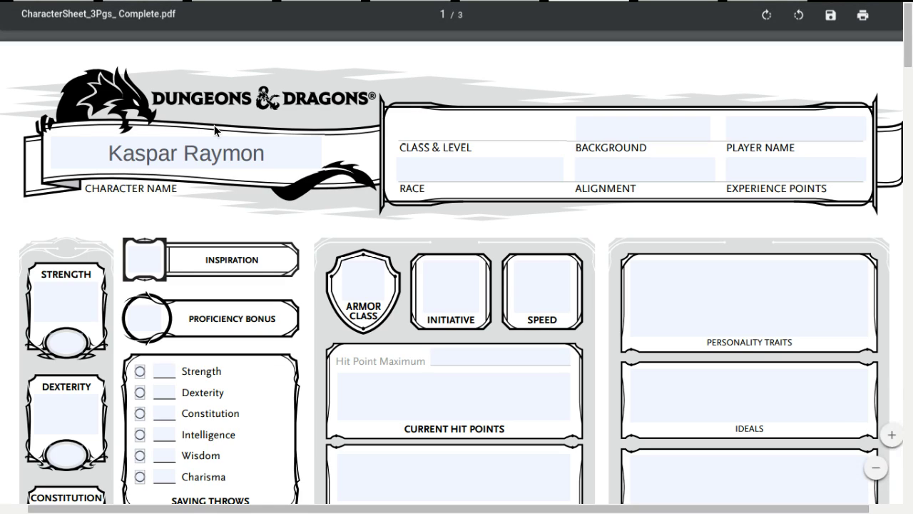
{"action": "left_click", "coordinate": [245, 143]}
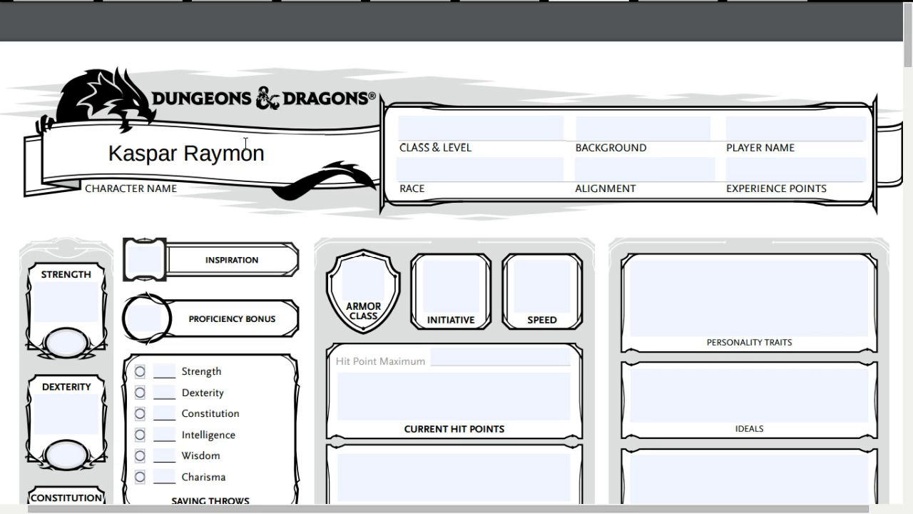
- Enter "Cleric I" as the character's class and level
{"action": "left_click", "coordinate": [428, 132]}
{"action": "type", "text": "C"}
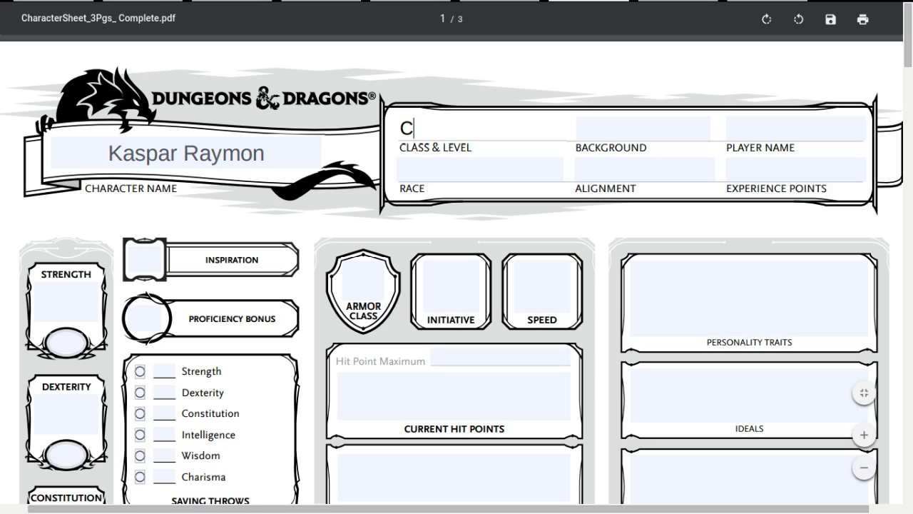
{"action": "type", "text": "leric 1"}
{"action": "left_click", "coordinate": [431, 171]}
{"action": "left_click", "coordinate": [473, 129]}
{"action": "key", "text": "BackSpace"}
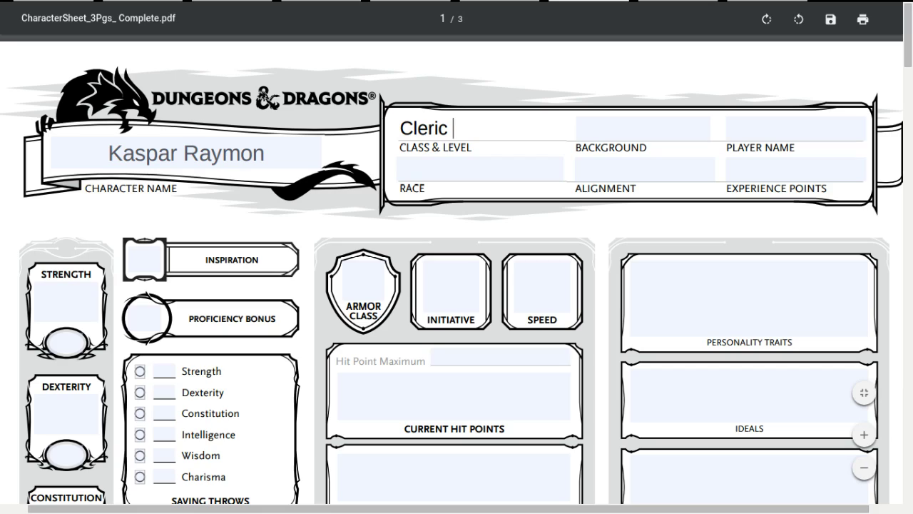
{"action": "type", "text": "I"}
- Enter "Human" as the character's race
{"action": "left_click", "coordinate": [456, 165]}
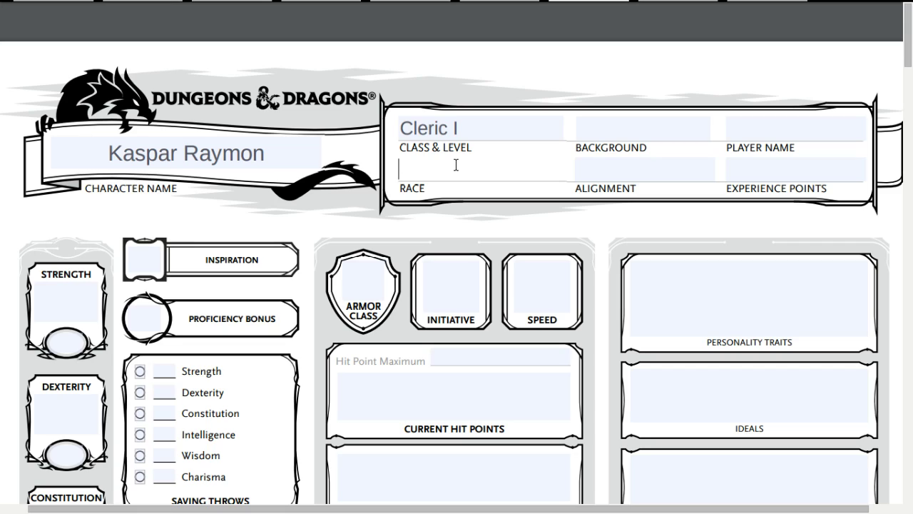
{"action": "type", "text": "Hi"}
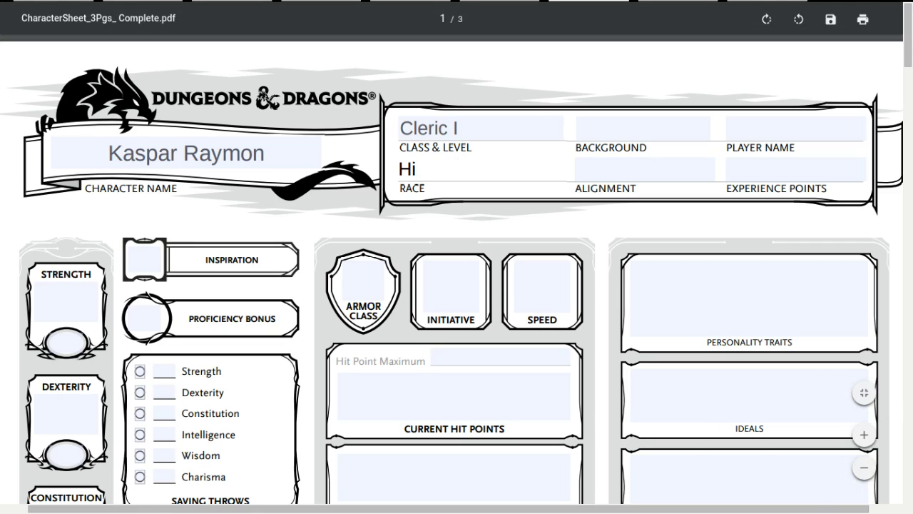
{"action": "key", "text": "BackSpace"}
{"action": "type", "text": "uman"}
- Enter "Charlatan" as the character's background
{"action": "left_click", "coordinate": [602, 125]}
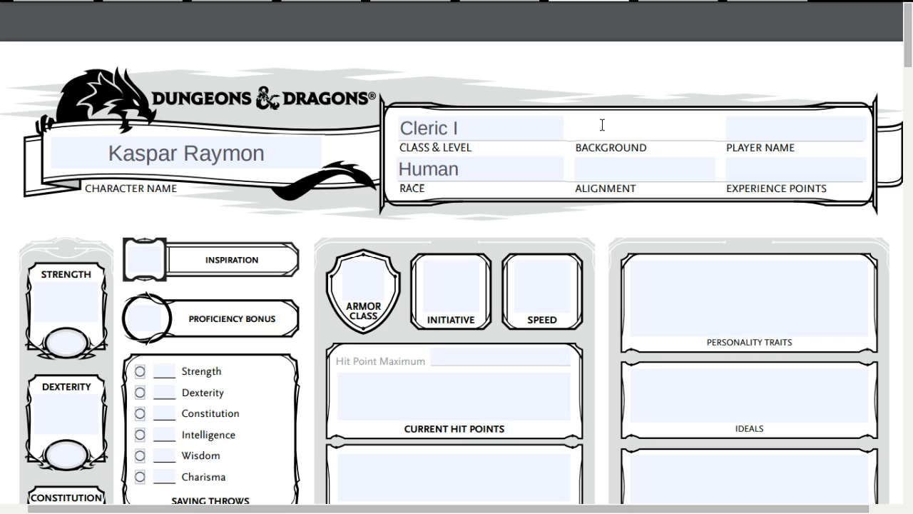
{"action": "type", "text": "Cha"}
{"action": "type", "text": "r;a"}
{"action": "key", "text": "BackSpace"}
{"action": "key", "text": "BackSpace"}
{"action": "type", "text": "a"}
{"action": "key", "text": "BackSpace"}
{"action": "type", "text": "la"}
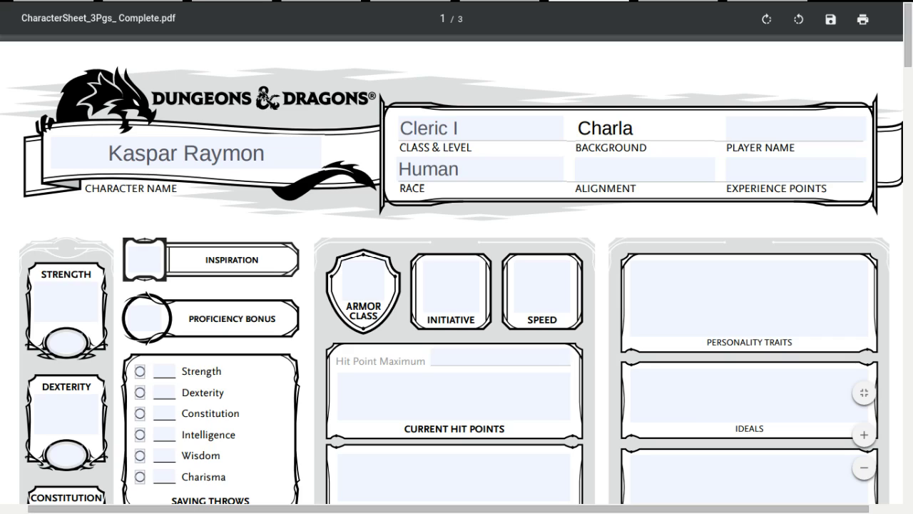
{"action": "type", "text": "tan"}
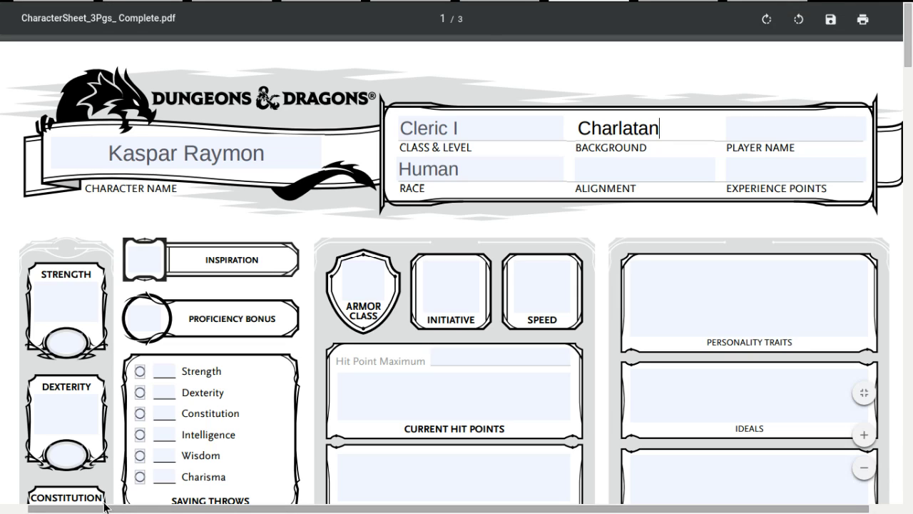
- Mark the Deception and Sleight of Hand skills as proficient
{"action": "scroll", "coordinate": [307, 323], "scroll_direction": "down", "scroll_amount": 1}
{"action": "scroll", "coordinate": [307, 322], "scroll_direction": "down", "scroll_amount": 5}
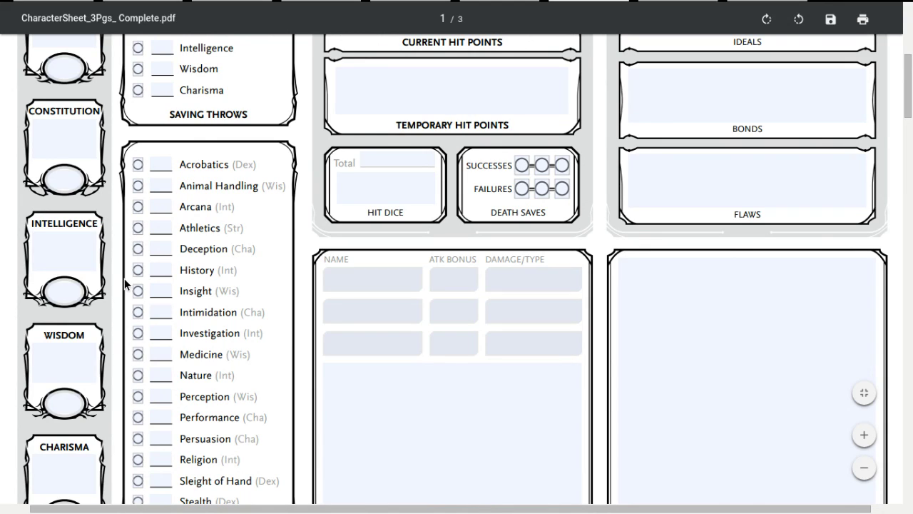
{"action": "left_click", "coordinate": [137, 248]}
{"action": "scroll", "coordinate": [152, 318], "scroll_direction": "down", "scroll_amount": 1}
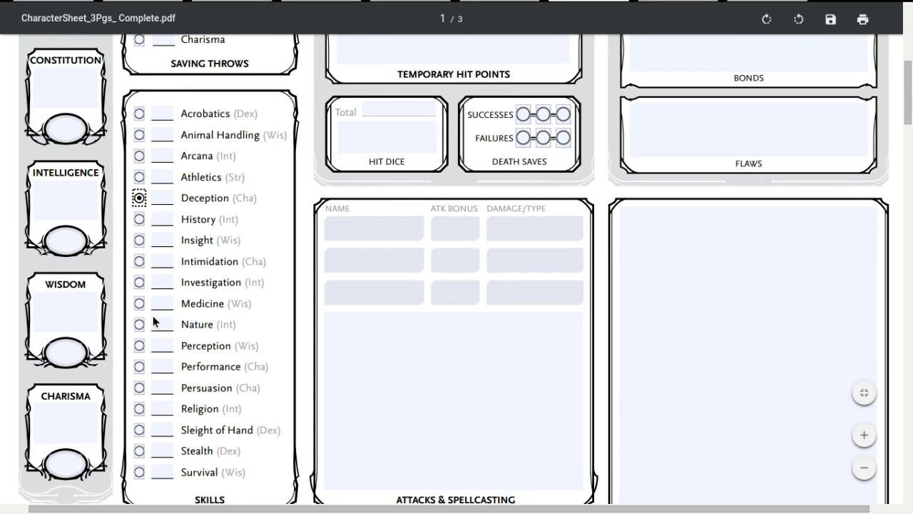
{"action": "left_click", "coordinate": [139, 430]}
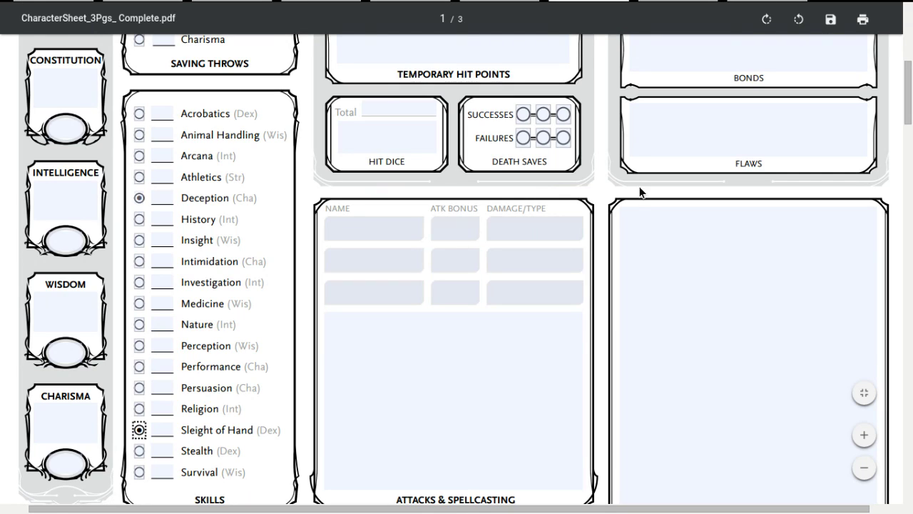
{"action": "key", "text": "F11"}
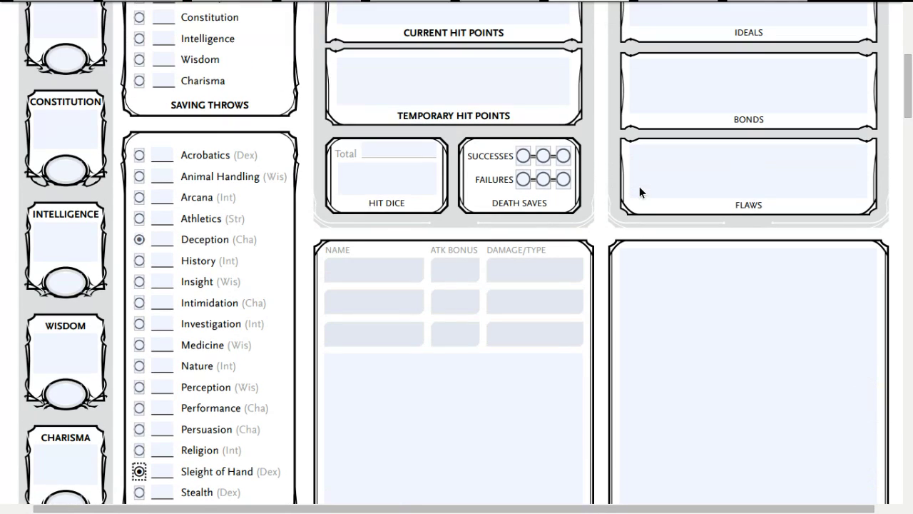
{"action": "key", "text": "F11"}
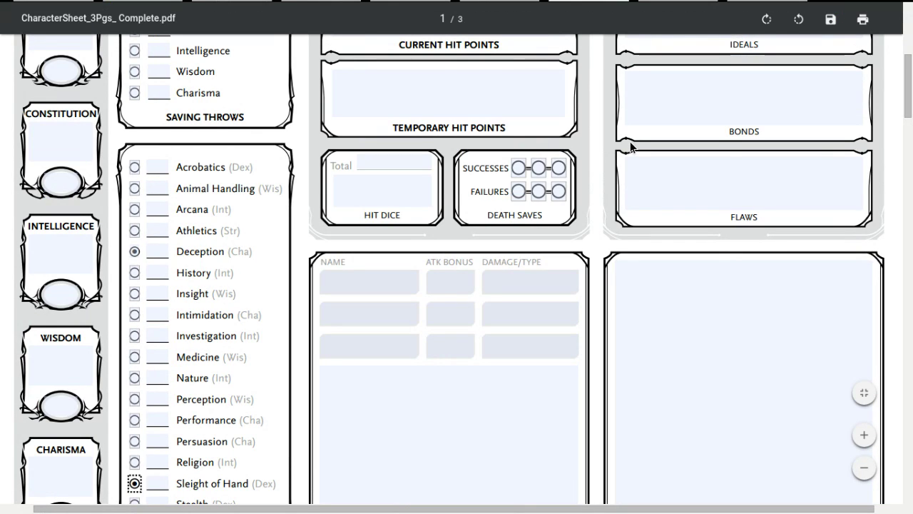
- Enter "CN" as the character's alignment
{"action": "scroll", "coordinate": [631, 142], "scroll_direction": "up", "scroll_amount": 5}
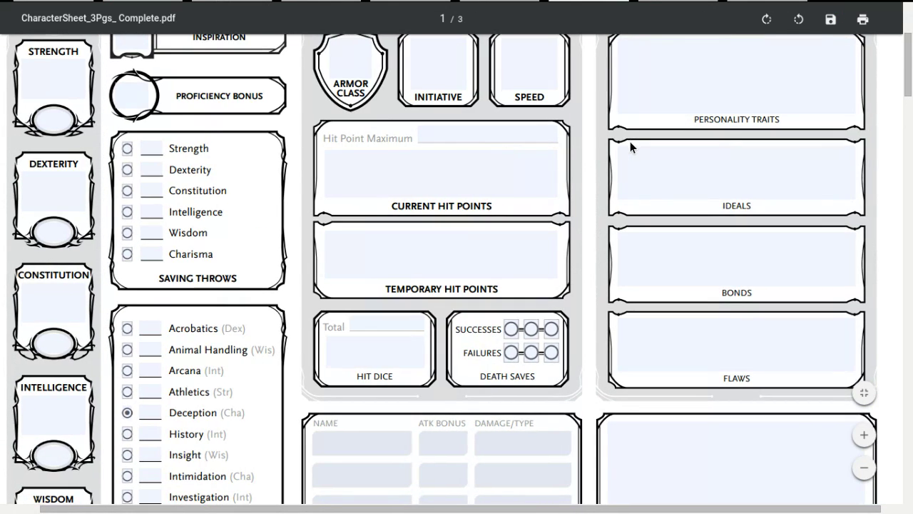
{"action": "scroll", "coordinate": [630, 141], "scroll_direction": "up", "scroll_amount": 1}
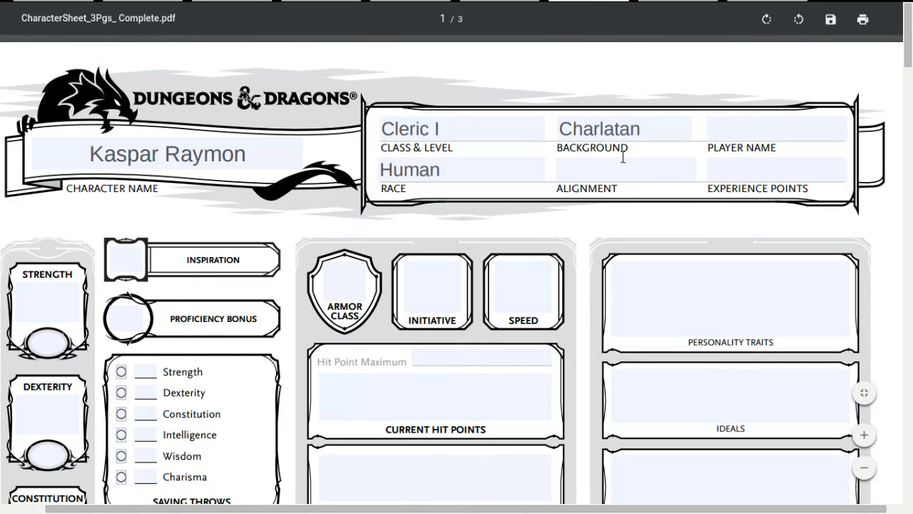
{"action": "left_click", "coordinate": [632, 163]}
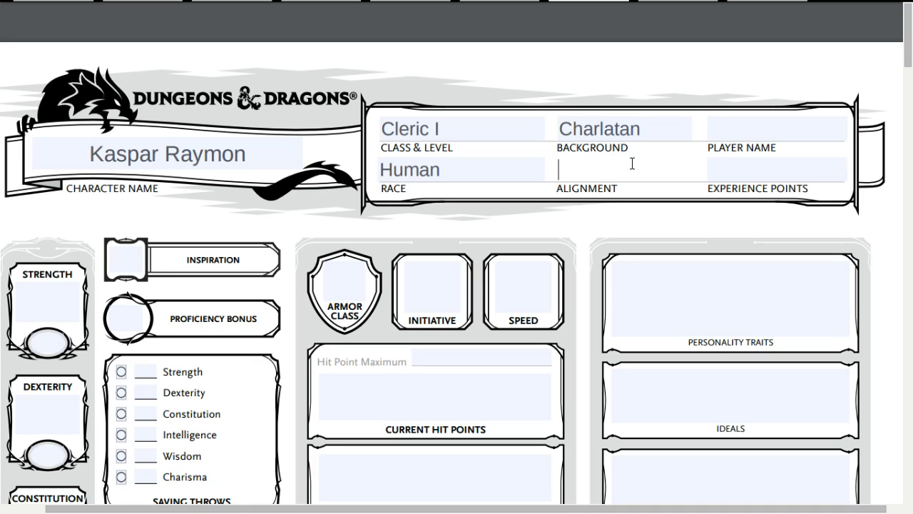
{"action": "type", "text": "CN"}
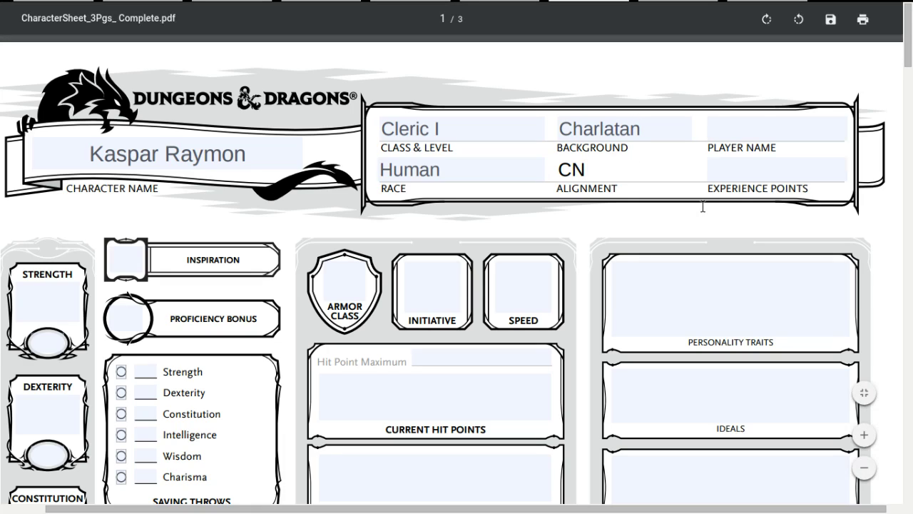
- Set the character's speed to 30
{"action": "scroll", "coordinate": [460, 348], "scroll_direction": "down", "scroll_amount": 3}
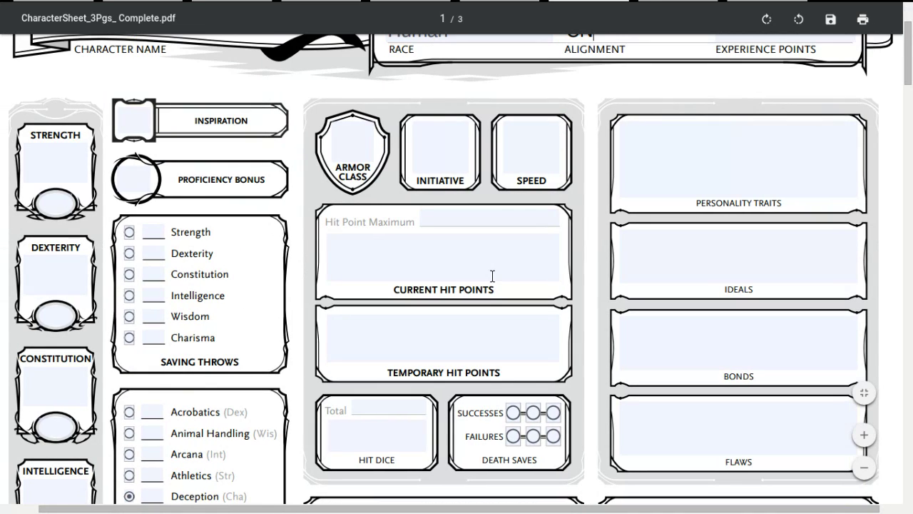
{"action": "scroll", "coordinate": [492, 275], "scroll_direction": "up", "scroll_amount": 1}
{"action": "left_click", "coordinate": [537, 162]}
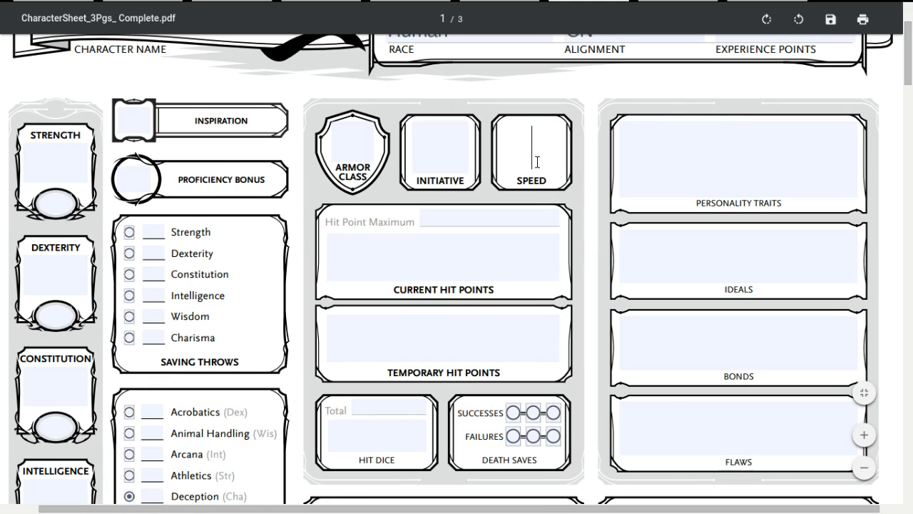
{"action": "type", "text": "30"}
- Enter "Languages: Common, Dwarf" in the large text box below Passive Wisdom (Perception)
{"action": "scroll", "coordinate": [487, 271], "scroll_direction": "down", "scroll_amount": 2}
{"action": "scroll", "coordinate": [487, 273], "scroll_direction": "down", "scroll_amount": 3}
{"action": "scroll", "coordinate": [487, 273], "scroll_direction": "left", "scroll_amount": 1}
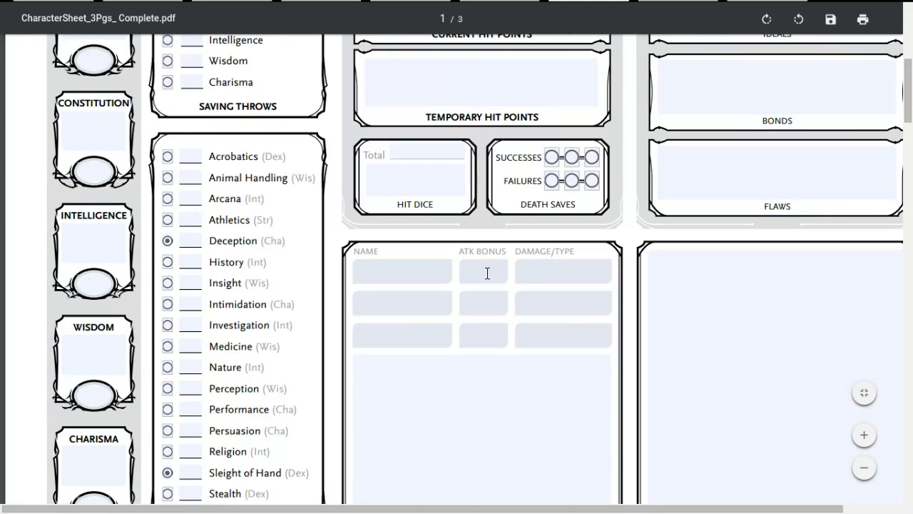
{"action": "scroll", "coordinate": [487, 274], "scroll_direction": "down", "scroll_amount": 5}
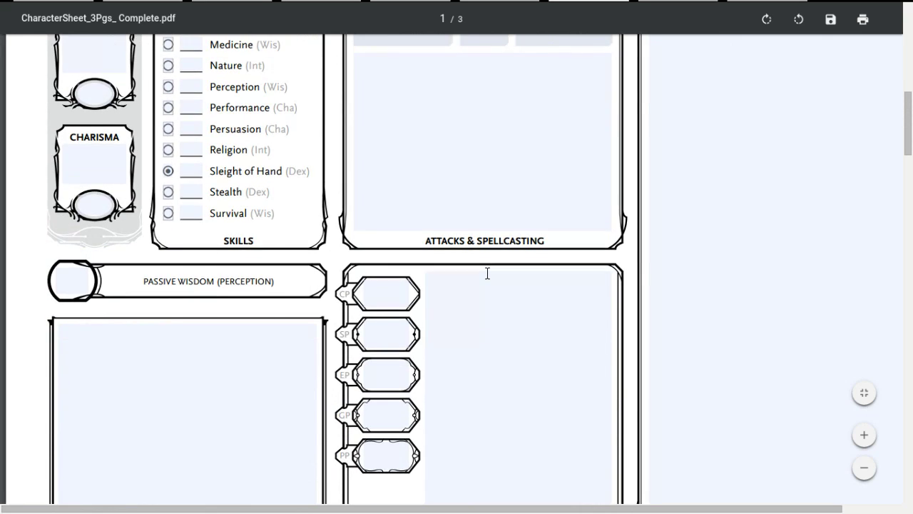
{"action": "scroll", "coordinate": [487, 273], "scroll_direction": "up", "scroll_amount": 4}
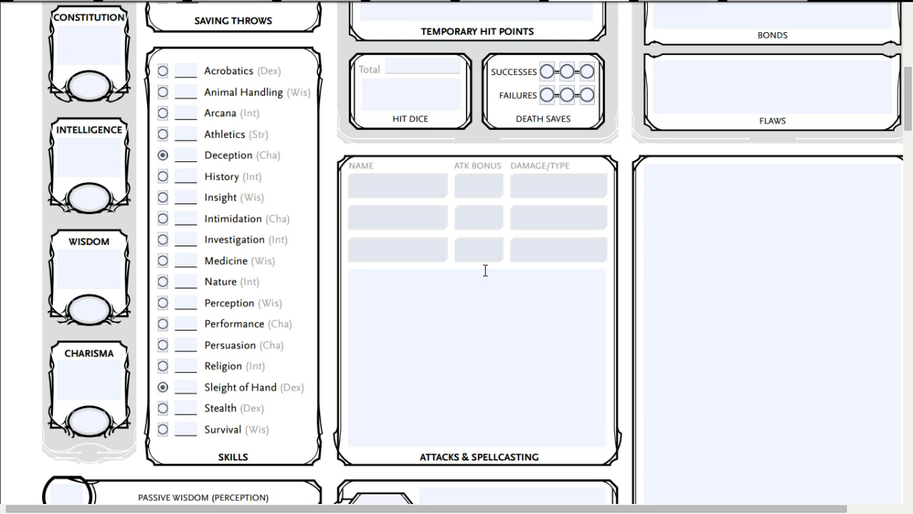
{"action": "scroll", "coordinate": [100, 246], "scroll_direction": "down", "scroll_amount": 3}
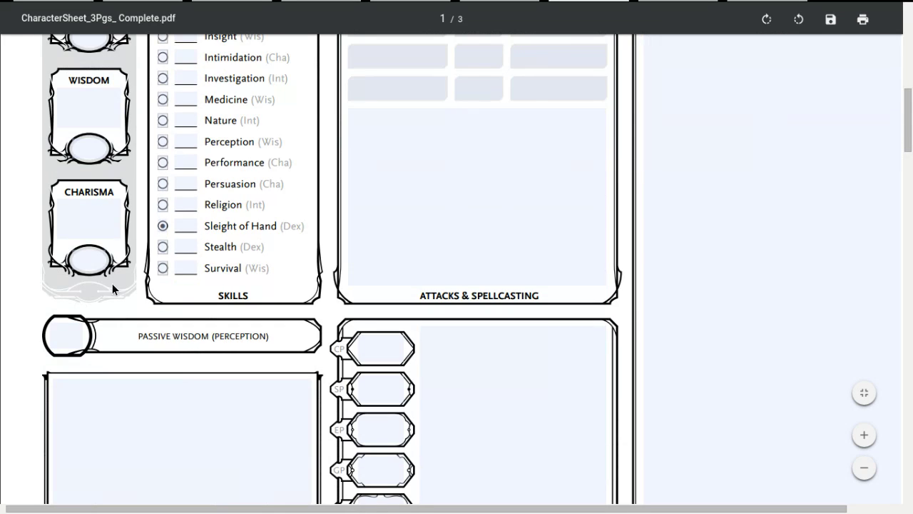
{"action": "left_click", "coordinate": [121, 401]}
{"action": "type", "text": "La"}
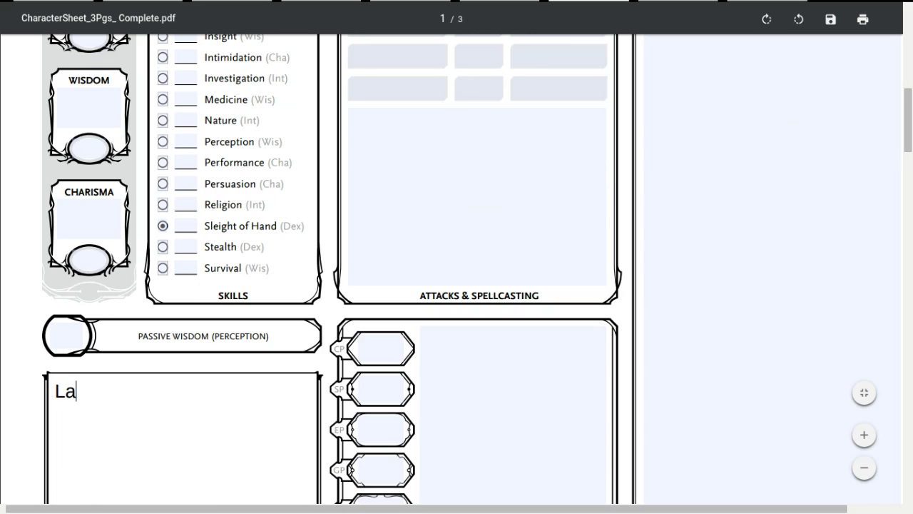
{"action": "type", "text": "nguages: "}
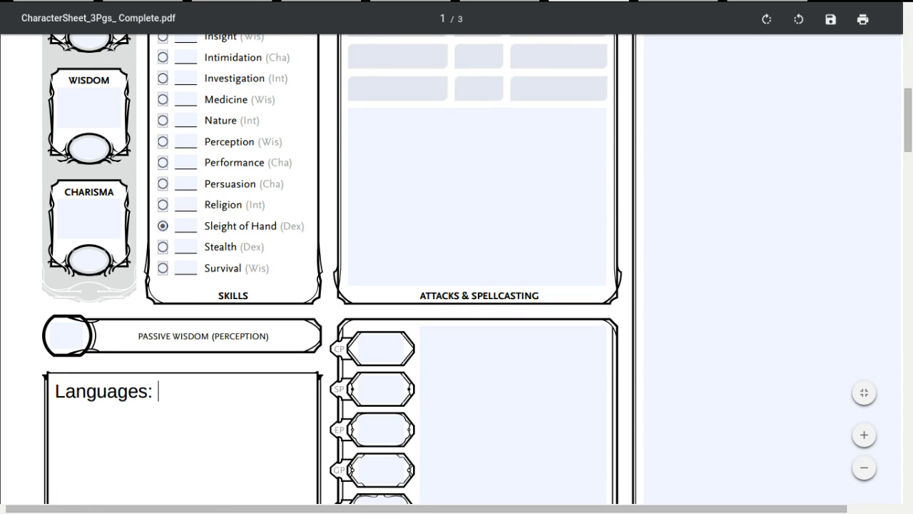
{"action": "type", "text": "?"}
{"action": "key", "text": "BackSpace"}
{"action": "type", "text": "Common,"}
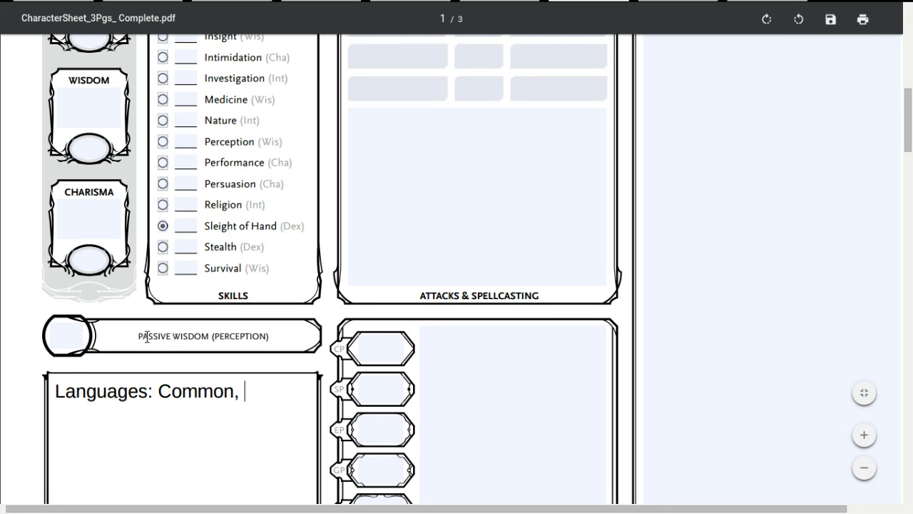
{"action": "type", "text": "Dwarf"}
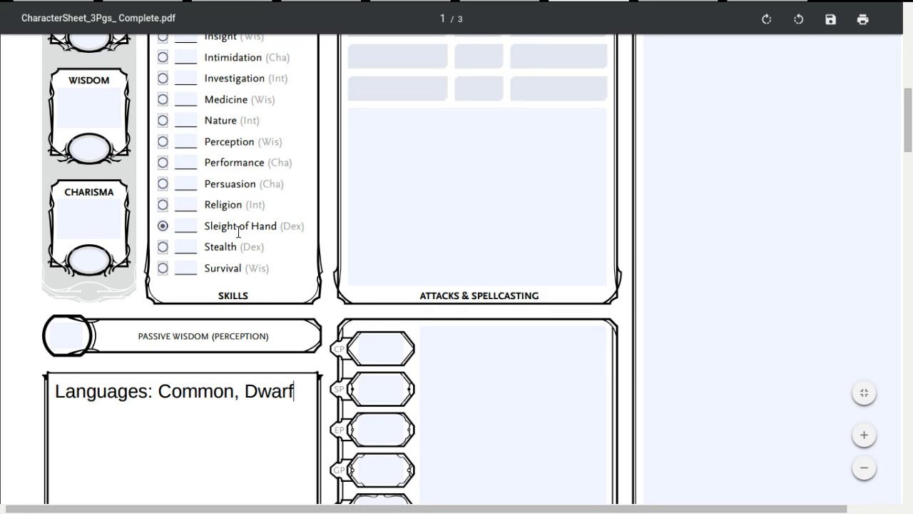
{"action": "scroll", "coordinate": [238, 232], "scroll_direction": "up", "scroll_amount": 7}
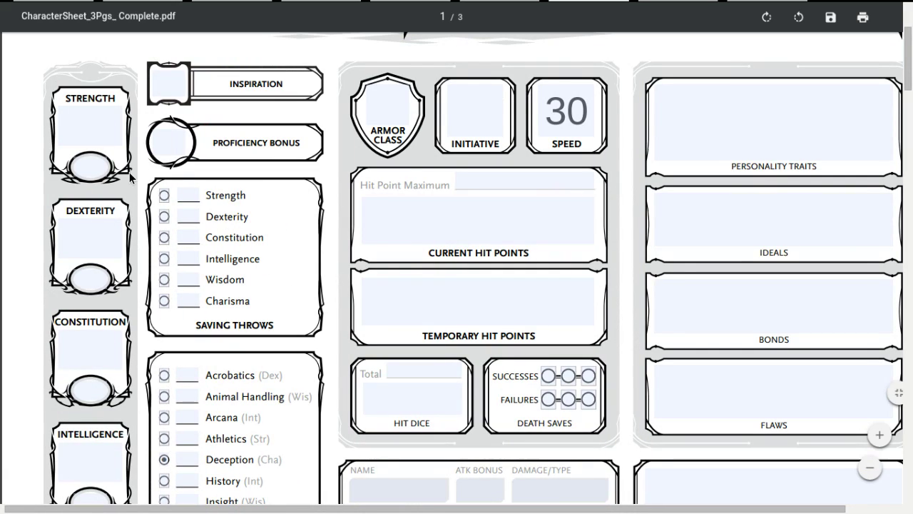
{"action": "left_click", "coordinate": [82, 136]}
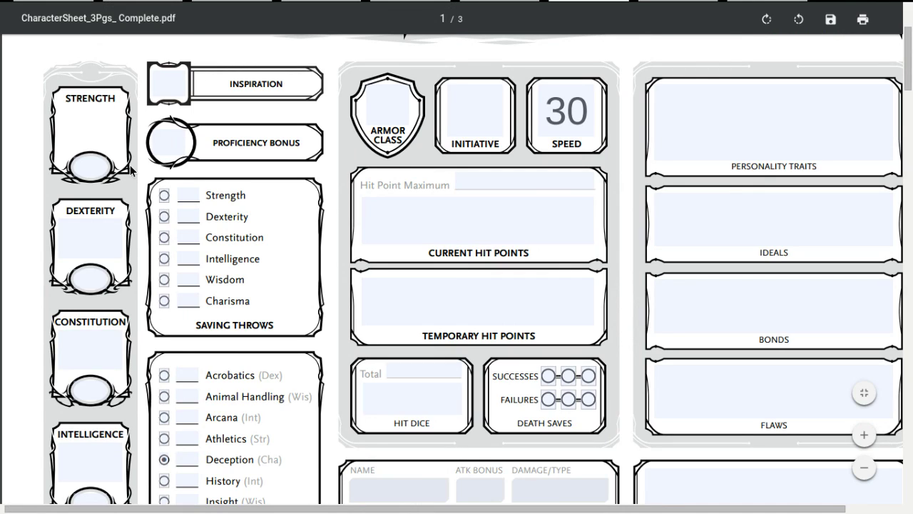
{"action": "type", "text": "+"}
{"action": "key", "text": "BackSpace"}
{"action": "scroll", "coordinate": [34, 397], "scroll_direction": "down", "scroll_amount": 5}
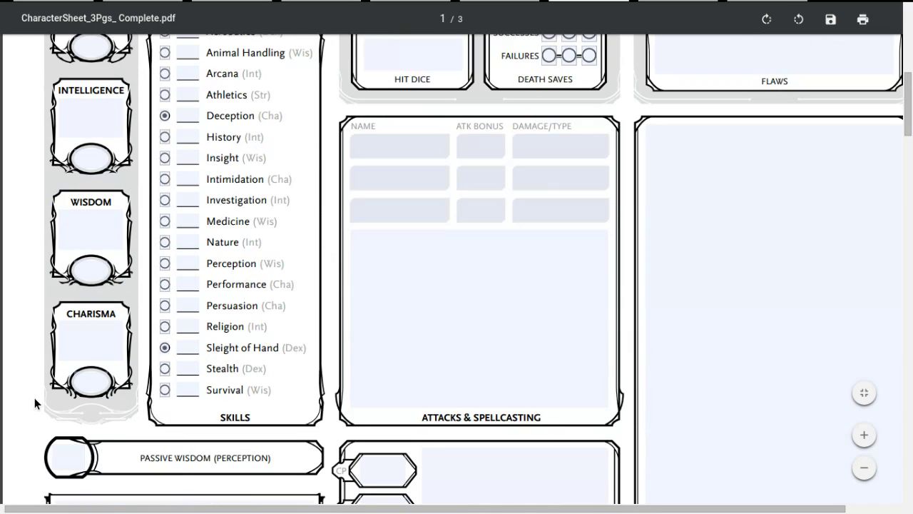
{"action": "left_click", "coordinate": [116, 221]}
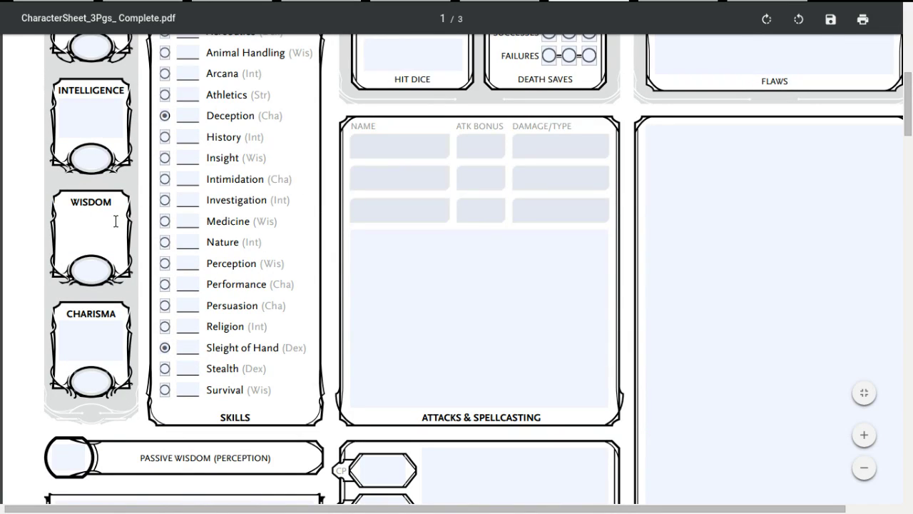
{"action": "left_click", "coordinate": [93, 341]}
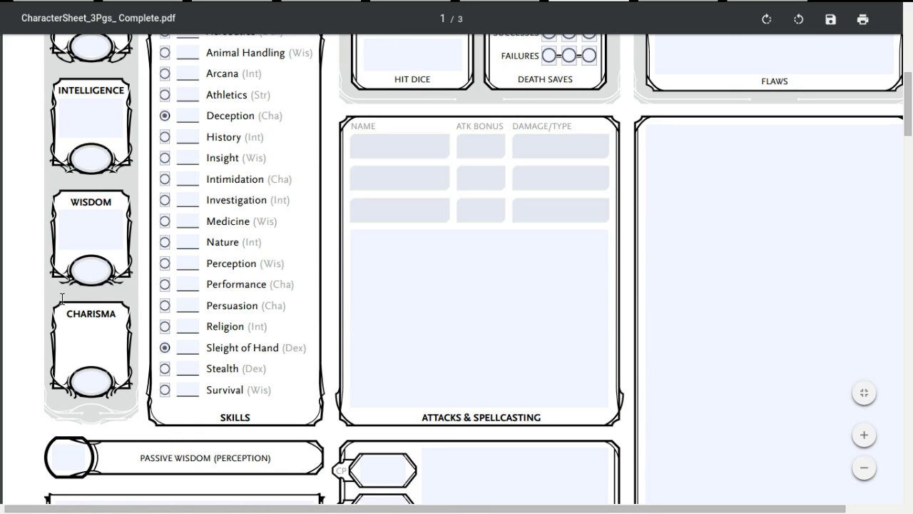
- Enter 16 as the Wisdom score and 14 as the Charisma score
{"action": "left_click", "coordinate": [104, 236]}
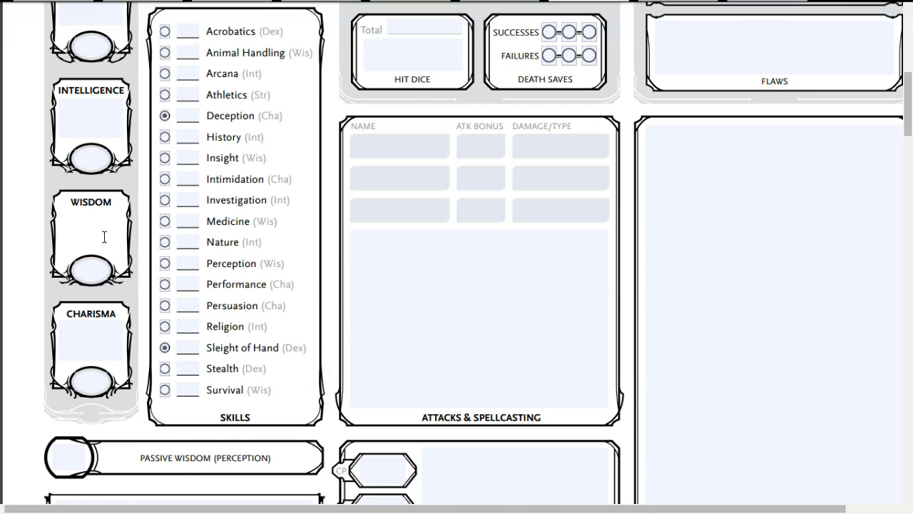
{"action": "type", "text": "16"}
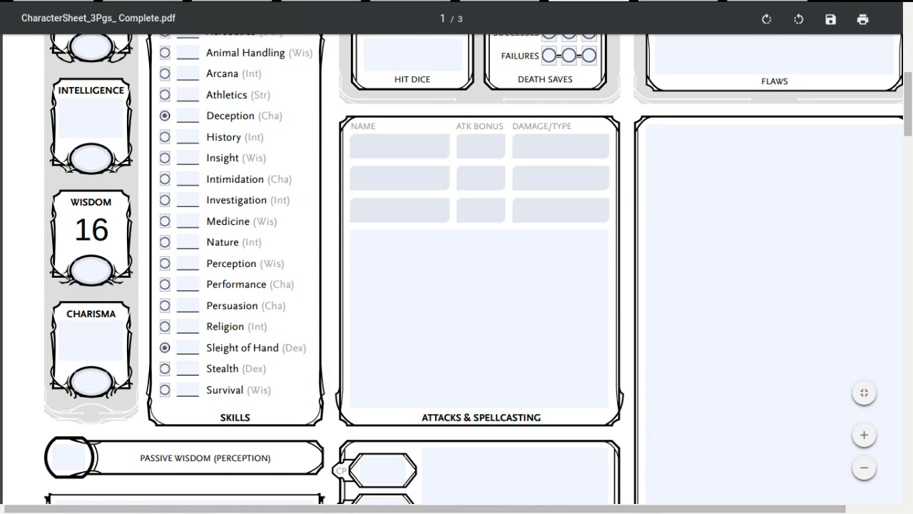
{"action": "left_click", "coordinate": [100, 349]}
{"action": "type", "text": "14"}
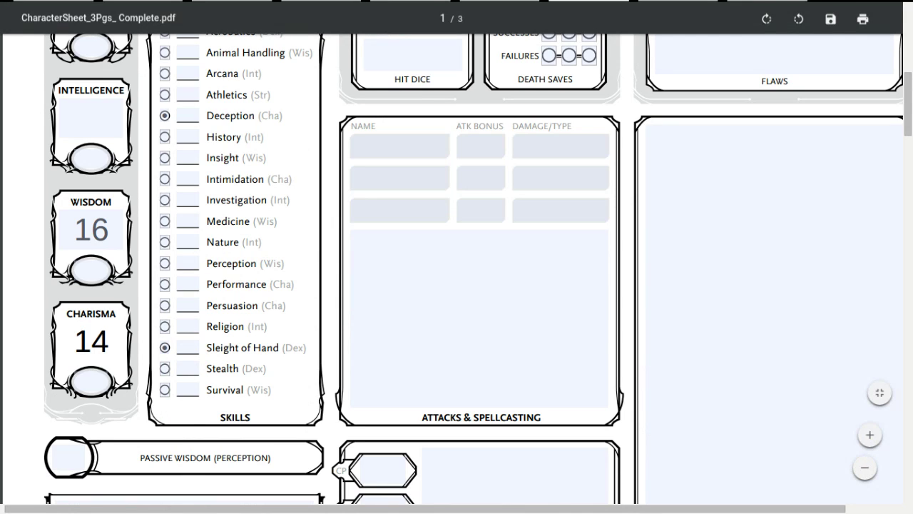
- Enter 14 as the Intelligence score and 12 as the Constitution score
{"action": "left_click", "coordinate": [96, 114]}
{"action": "scroll", "coordinate": [95, 115], "scroll_direction": "up", "scroll_amount": 5}
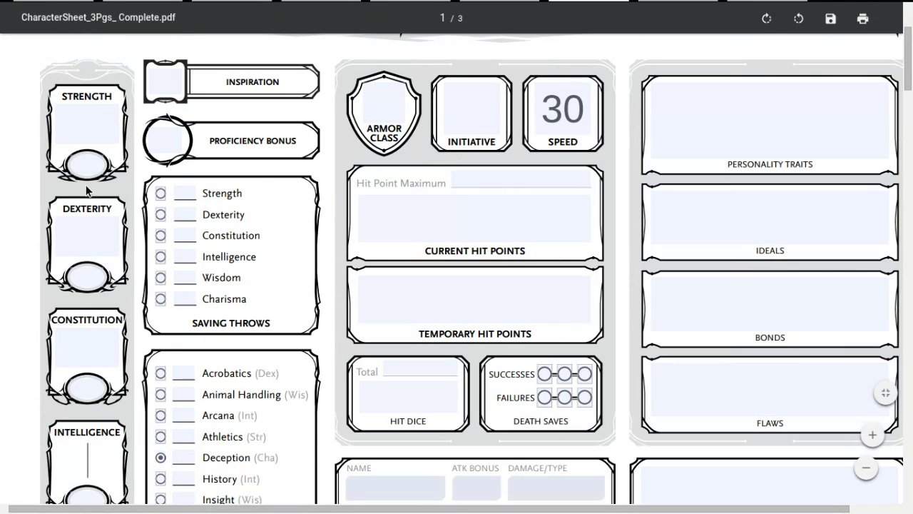
{"action": "type", "text": "14"}
{"action": "scroll", "coordinate": [66, 432], "scroll_direction": "down", "scroll_amount": 3}
{"action": "scroll", "coordinate": [66, 432], "scroll_direction": "down", "scroll_amount": 2}
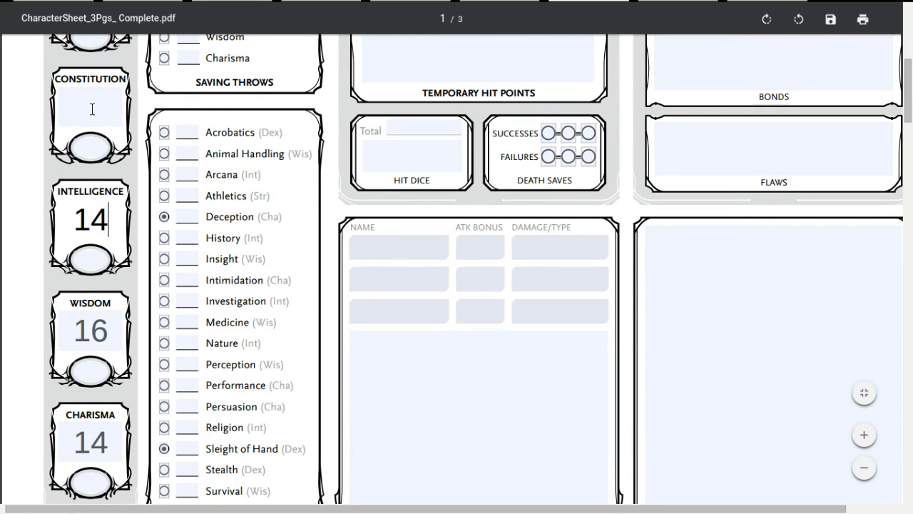
{"action": "left_click", "coordinate": [92, 109]}
{"action": "type", "text": "12"}
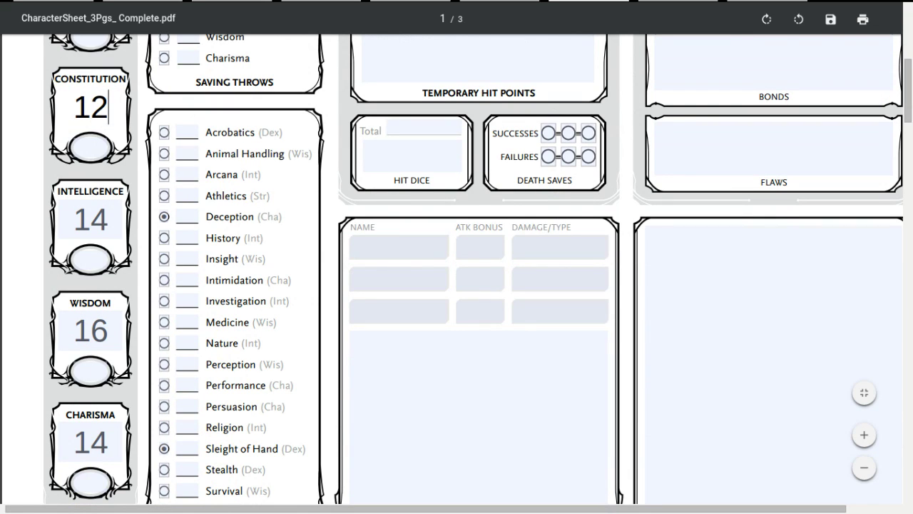
- Enter 10 as the Dexterity score and 8 as the Strength score
{"action": "scroll", "coordinate": [92, 109], "scroll_direction": "up", "scroll_amount": 3}
{"action": "scroll", "coordinate": [96, 104], "scroll_direction": "up", "scroll_amount": 1}
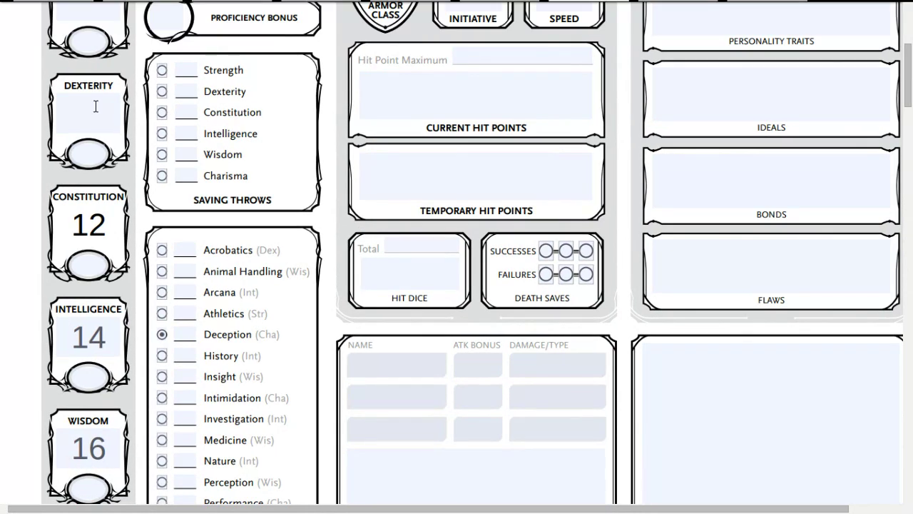
{"action": "left_click", "coordinate": [96, 103]}
{"action": "type", "text": "10"}
{"action": "scroll", "coordinate": [457, 271], "scroll_direction": "up", "scroll_amount": 2}
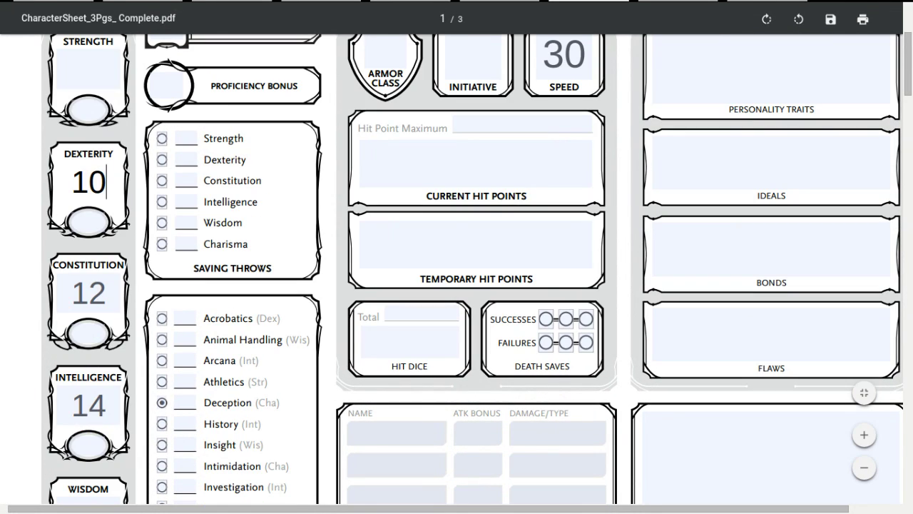
{"action": "scroll", "coordinate": [75, 86], "scroll_direction": "up", "scroll_amount": 1}
{"action": "left_click", "coordinate": [75, 86]}
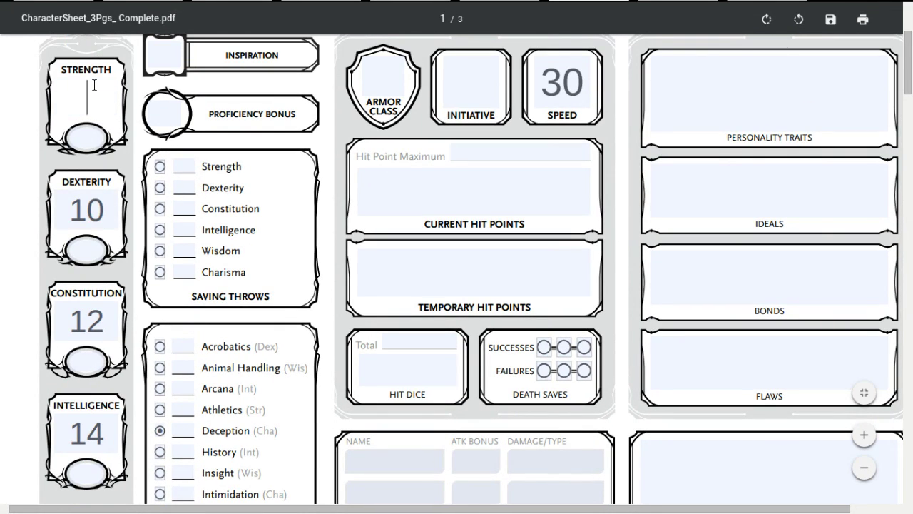
{"action": "type", "text": "8"}
- Fill in the ability modifiers +2 for Charisma and +3 for Wisdom in the ovals below their scores
{"action": "scroll", "coordinate": [88, 168], "scroll_direction": "down", "scroll_amount": 4}
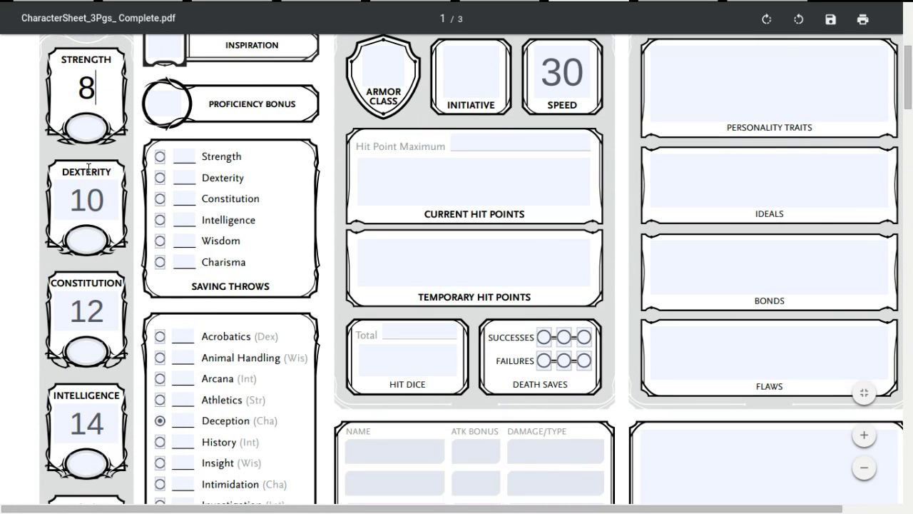
{"action": "scroll", "coordinate": [92, 264], "scroll_direction": "down", "scroll_amount": 9}
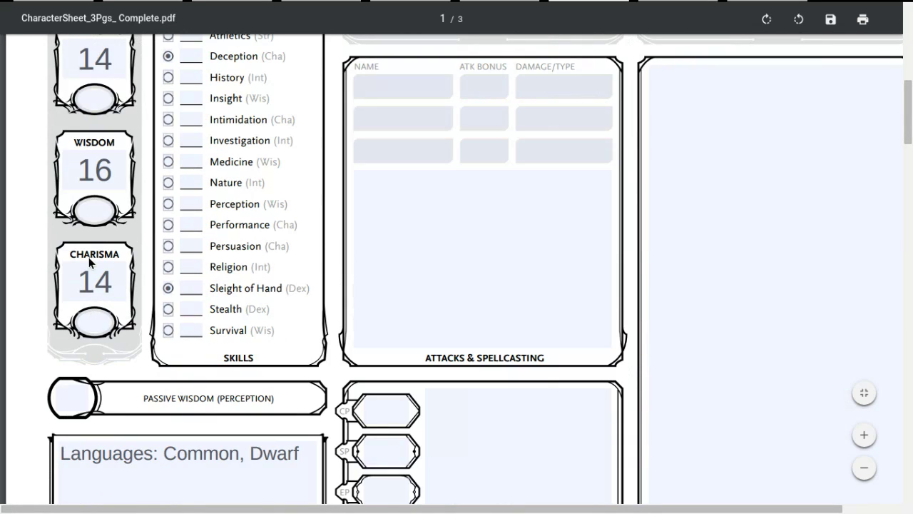
{"action": "left_click", "coordinate": [94, 324]}
{"action": "type", "text": "+1"}
{"action": "key", "text": "BackSpace"}
{"action": "type", "text": "2"}
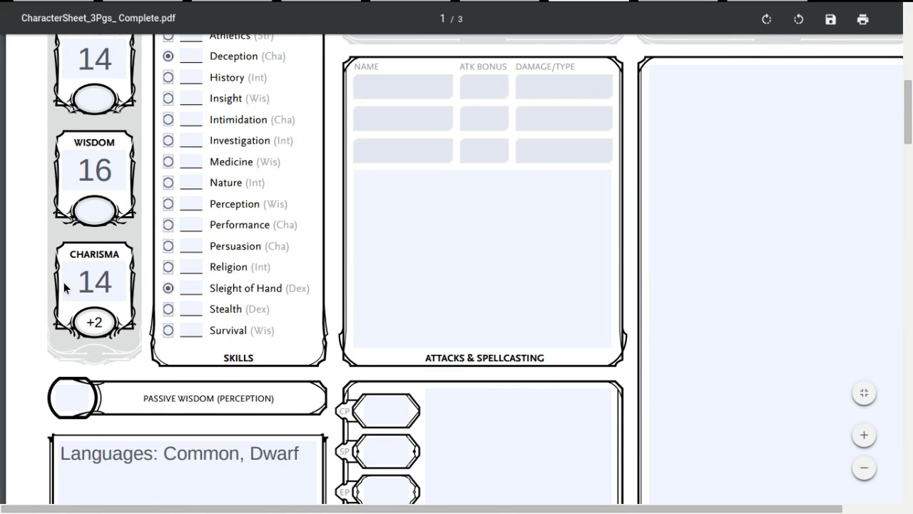
{"action": "left_click", "coordinate": [97, 211]}
{"action": "type", "text": "+1"}
{"action": "key", "text": "BackSpace"}
{"action": "type", "text": "3"}
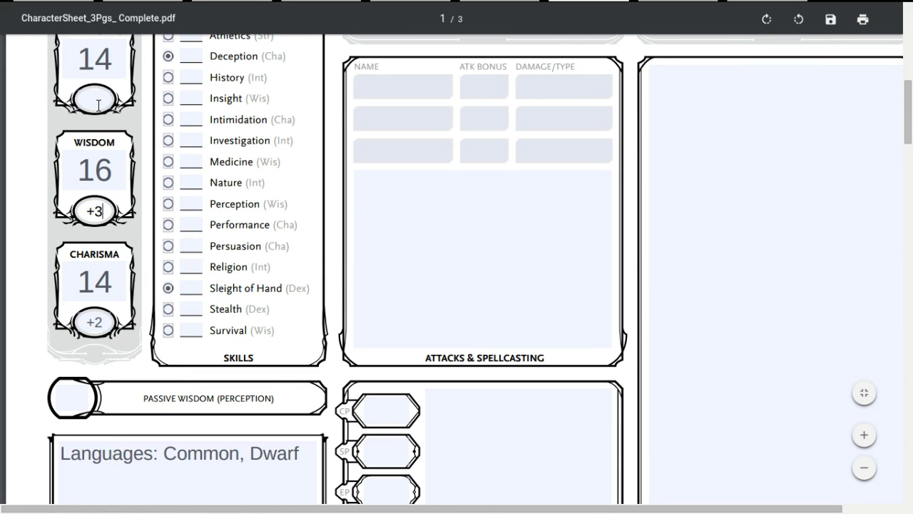
- Fill in the ability modifiers +2 for Intelligence and +1 for Constitution
{"action": "left_click", "coordinate": [100, 98]}
{"action": "type", "text": "+2"}
{"action": "scroll", "coordinate": [93, 132], "scroll_direction": "up", "scroll_amount": 3}
{"action": "left_click", "coordinate": [93, 160]}
{"action": "type", "text": "+1"}
- Fill in the ability modifiers 0 for Dexterity and -1 for Strength
{"action": "scroll", "coordinate": [92, 160], "scroll_direction": "up", "scroll_amount": 2}
{"action": "scroll", "coordinate": [86, 158], "scroll_direction": "up", "scroll_amount": 1}
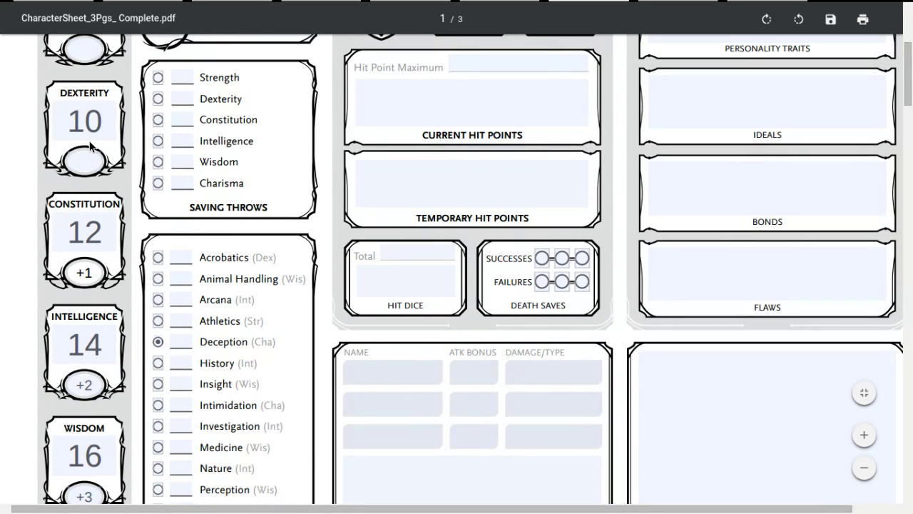
{"action": "left_click", "coordinate": [86, 159]}
{"action": "type", "text": "0"}
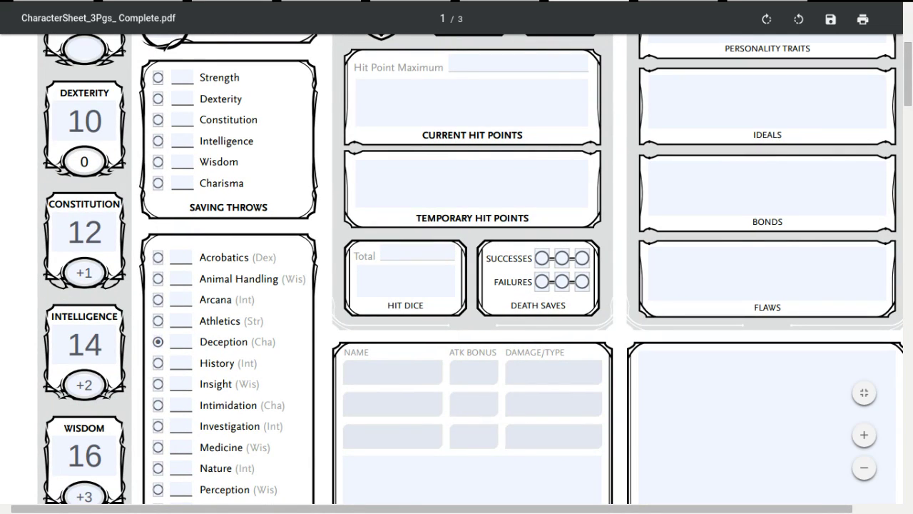
{"action": "scroll", "coordinate": [86, 158], "scroll_direction": "up", "scroll_amount": 3}
{"action": "left_click", "coordinate": [84, 143]}
{"action": "type", "text": "-"}
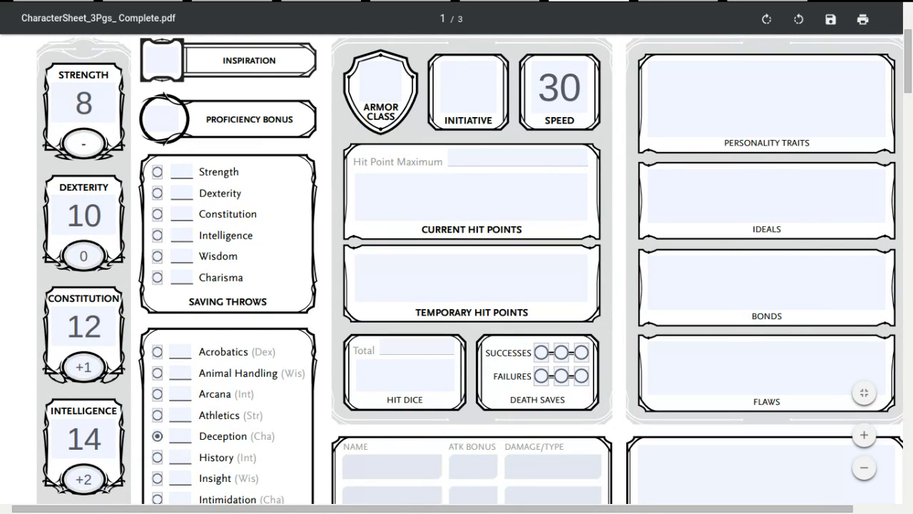
{"action": "type", "text": "1"}
- Set the proficiency bonus to +2 and the initiative to 0
{"action": "left_click", "coordinate": [162, 122]}
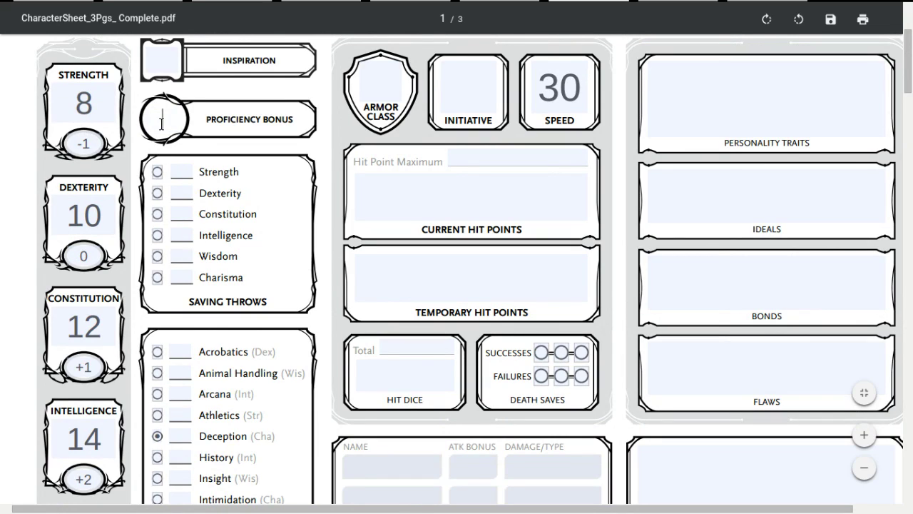
{"action": "type", "text": "+1"}
{"action": "key", "text": "BackSpace"}
{"action": "type", "text": "2"}
{"action": "left_click", "coordinate": [481, 85]}
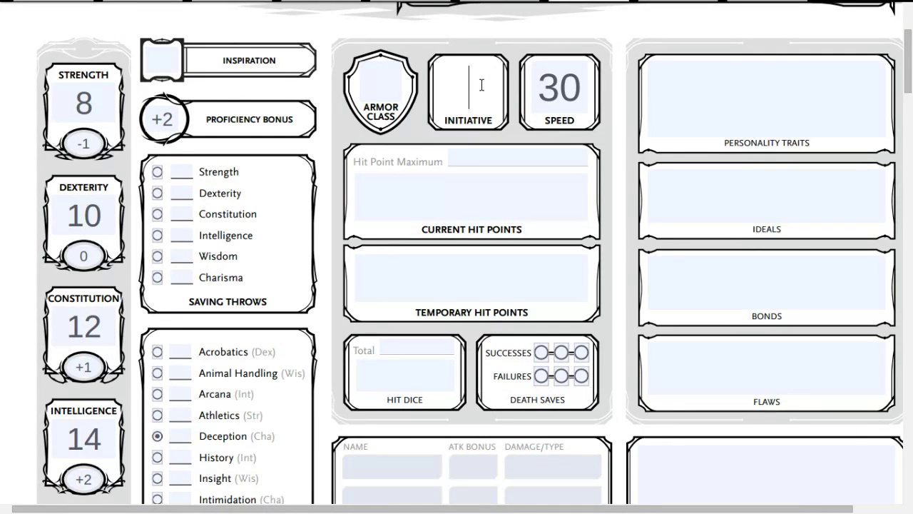
{"action": "type", "text": "0"}
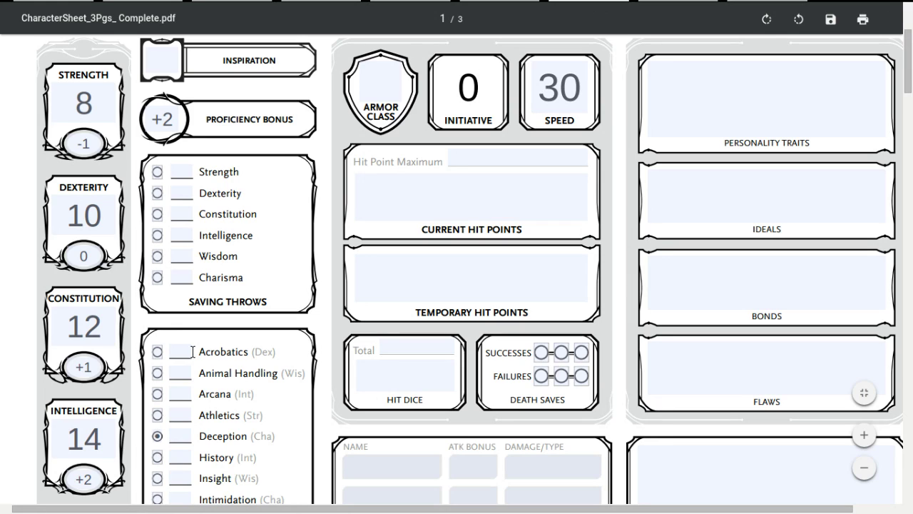
- Mark the Insight skill as proficient, leaving Persuasion unmarked
{"action": "scroll", "coordinate": [192, 352], "scroll_direction": "down", "scroll_amount": 5}
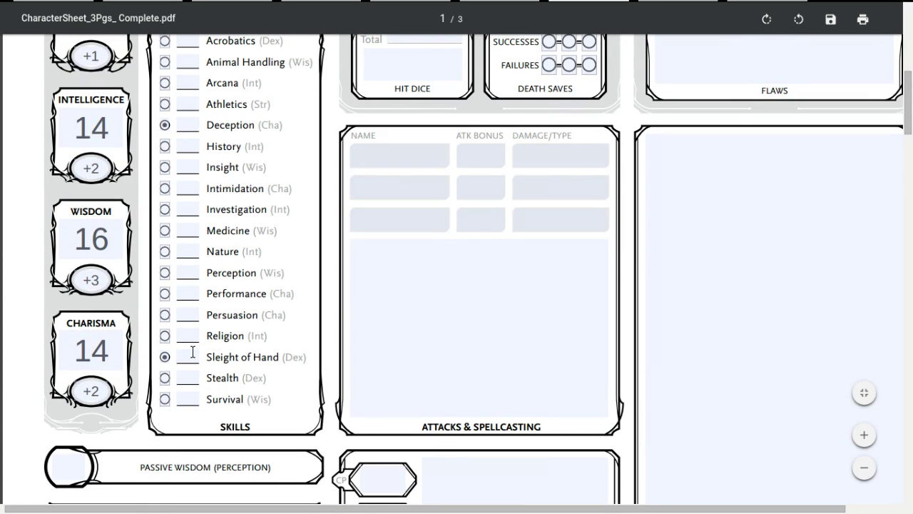
{"action": "scroll", "coordinate": [192, 352], "scroll_direction": "up", "scroll_amount": 1}
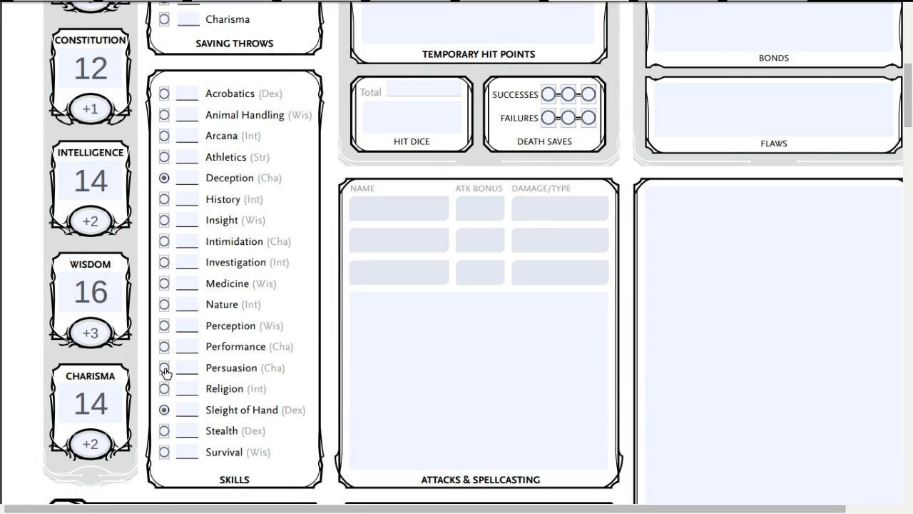
{"action": "left_click", "coordinate": [164, 367]}
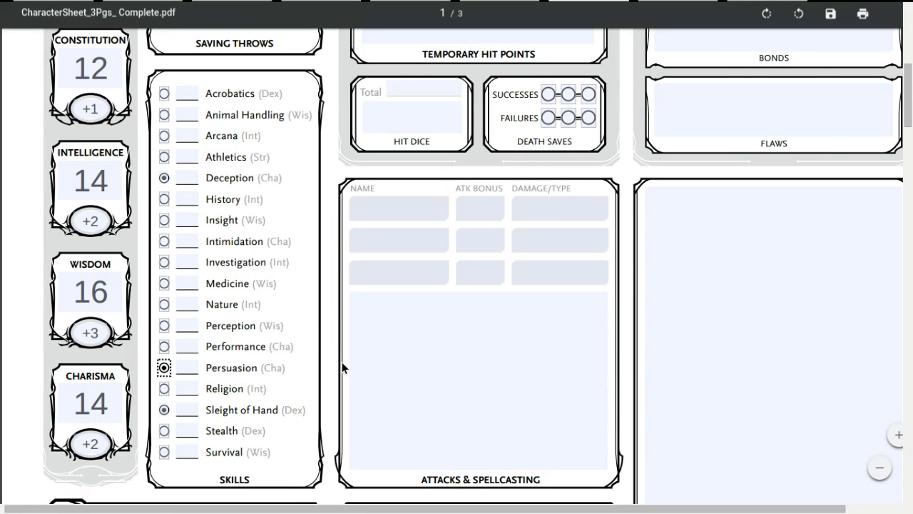
{"action": "left_click", "coordinate": [164, 368]}
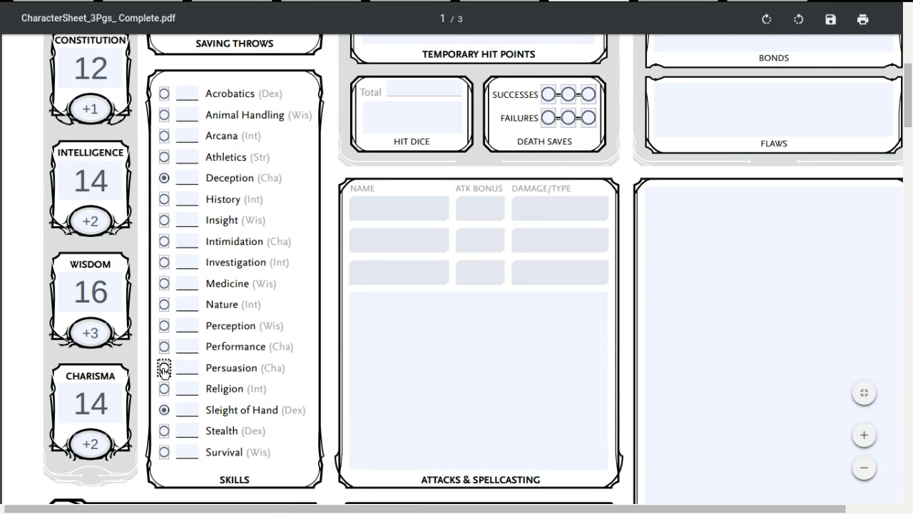
{"action": "left_click", "coordinate": [165, 222]}
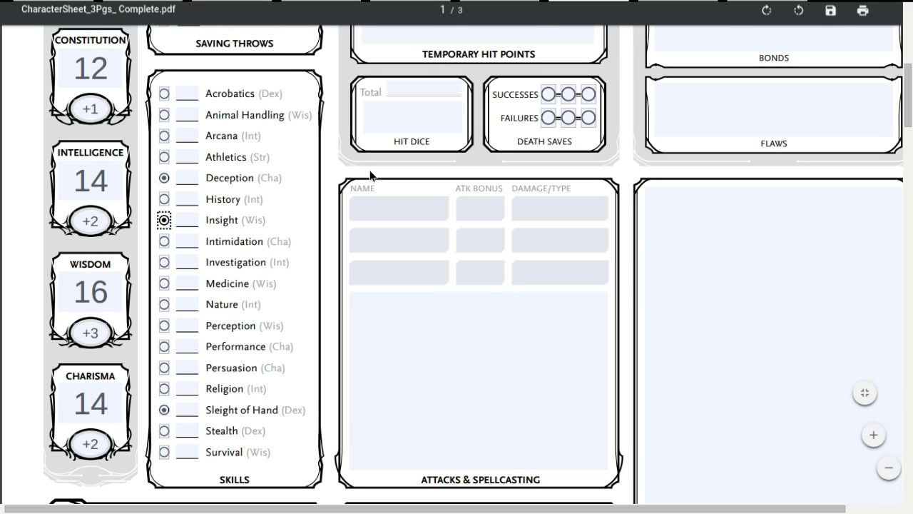
{"action": "mouse_move", "coordinate": [608, 3]}
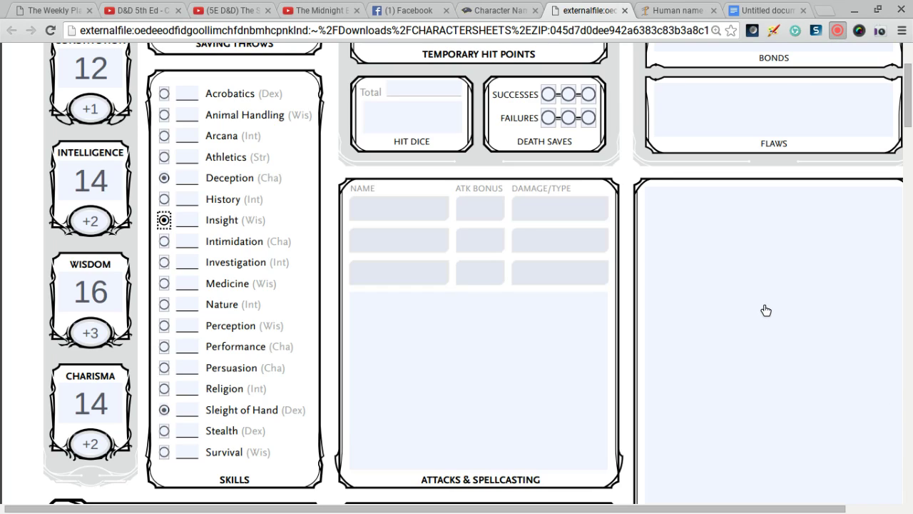
{"action": "scroll", "coordinate": [785, 314], "scroll_direction": "up", "scroll_amount": 1}
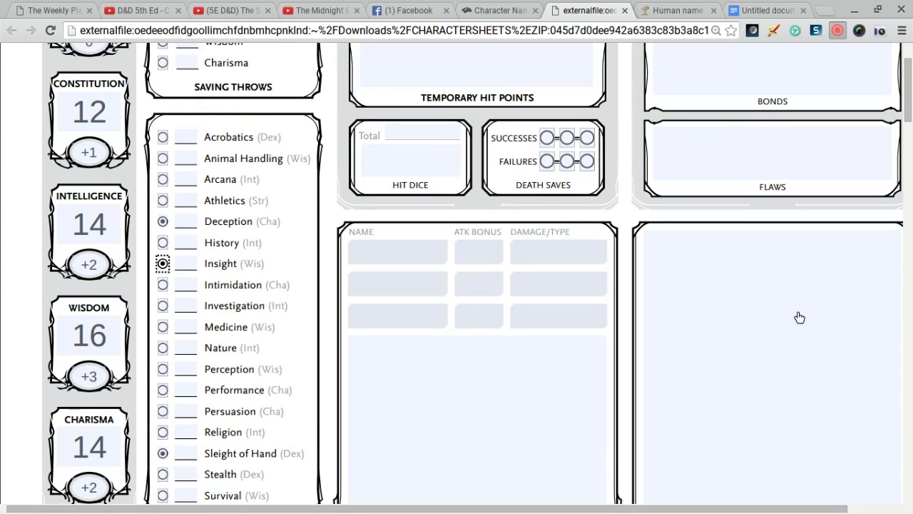
{"action": "key", "text": "F11"}
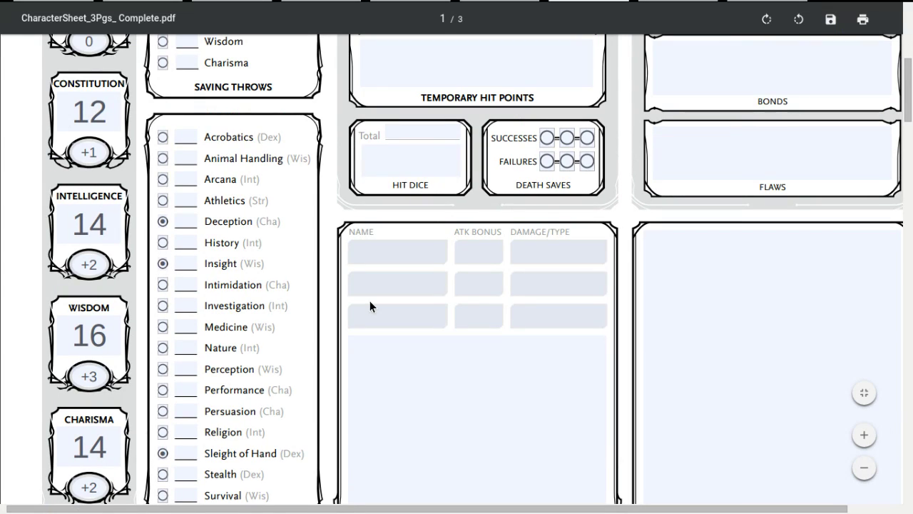
- Enter "Linguist" in the large text box below Flaws
{"action": "scroll", "coordinate": [580, 231], "scroll_direction": "down", "scroll_amount": 3}
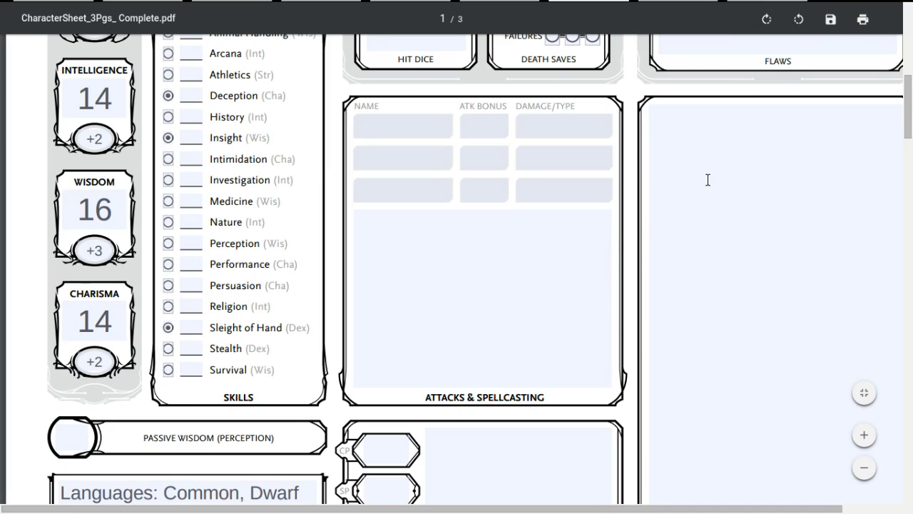
{"action": "left_click", "coordinate": [707, 179]}
{"action": "type", "text": "Lingu"}
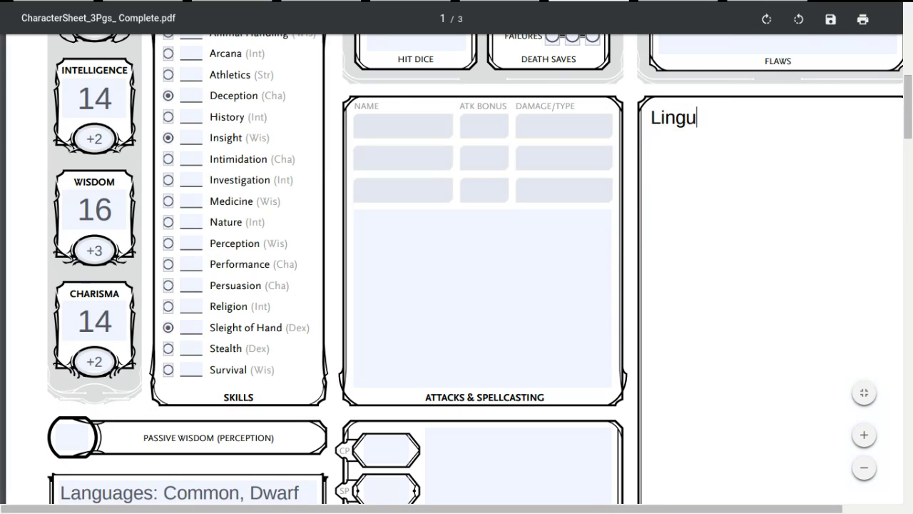
{"action": "type", "text": "ist"}
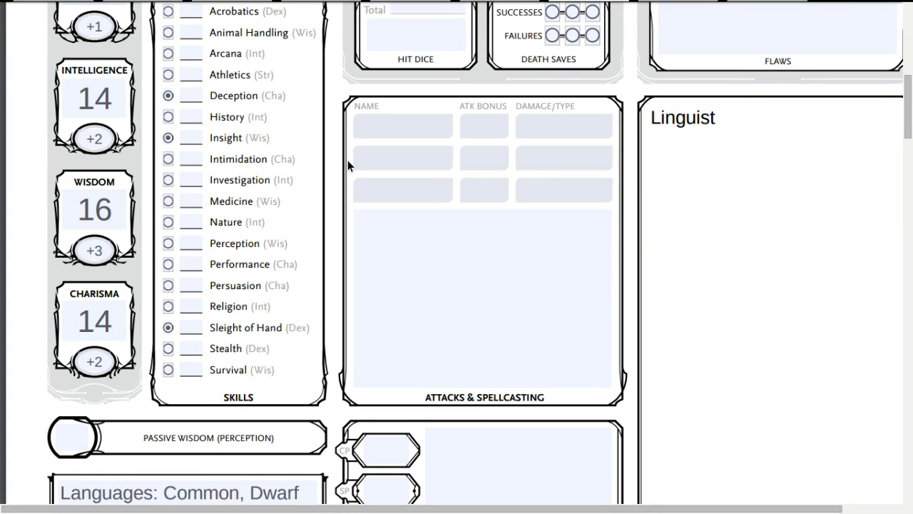
- Change the Intelligence score to 15
{"action": "left_click", "coordinate": [119, 93]}
{"action": "key", "text": "BackSpace"}
{"action": "type", "text": "5"}
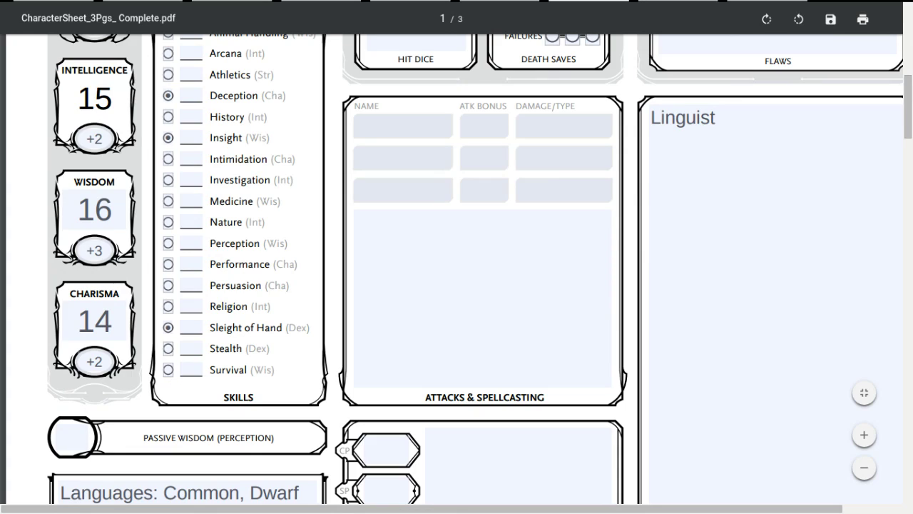
- Extend the Linguist entry in the large text box below Flaws to read "Linguist-Create written ciphers"
{"action": "left_click", "coordinate": [717, 118]}
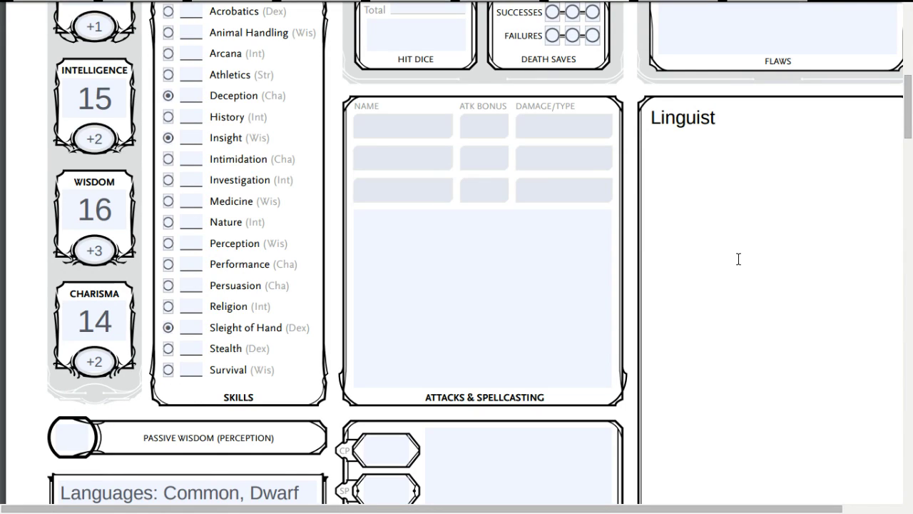
{"action": "type", "text": "-C"}
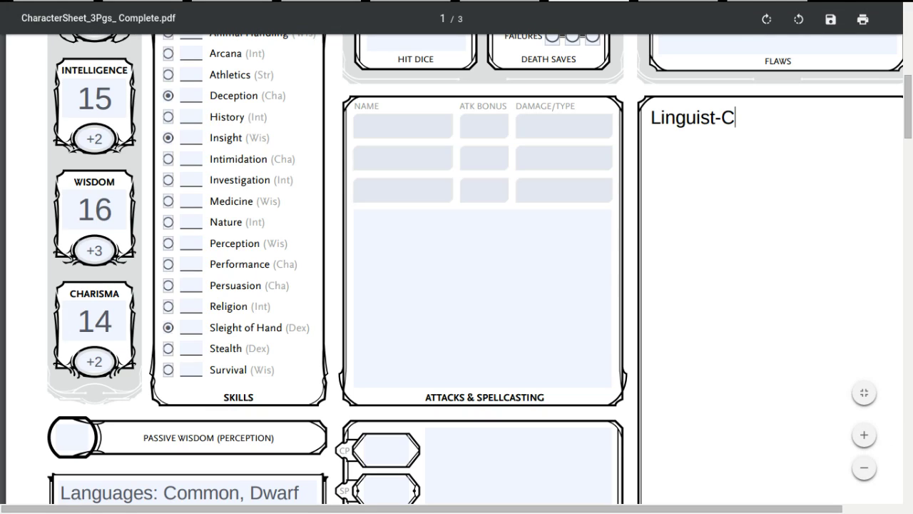
{"action": "type", "text": "reate"}
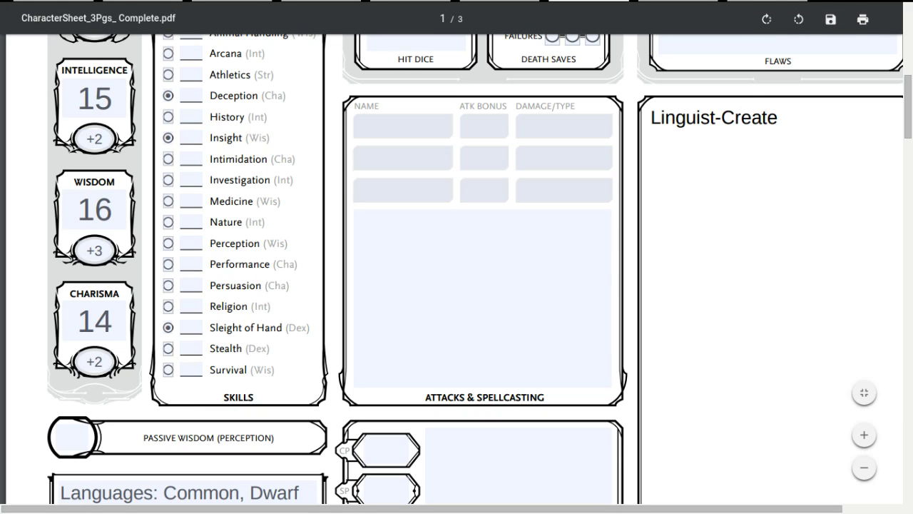
{"action": "type", "text": " written "}
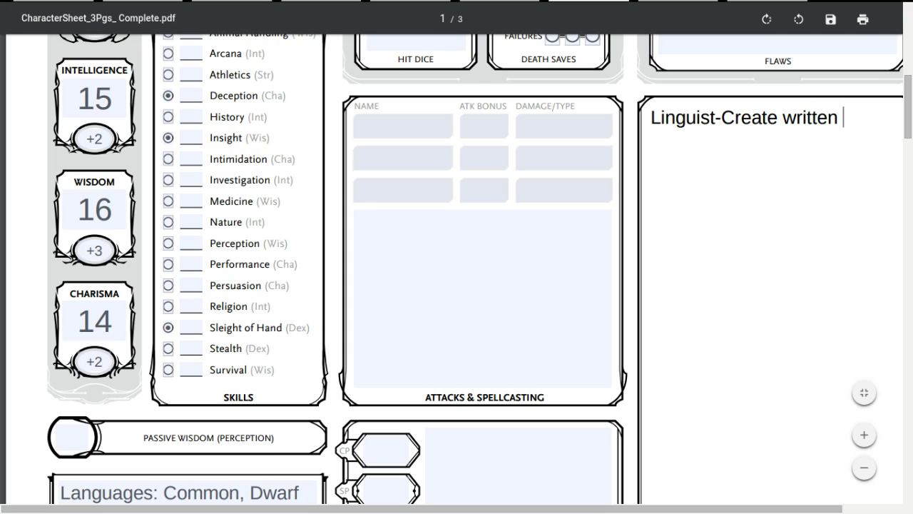
{"action": "type", "text": "ciphers"}
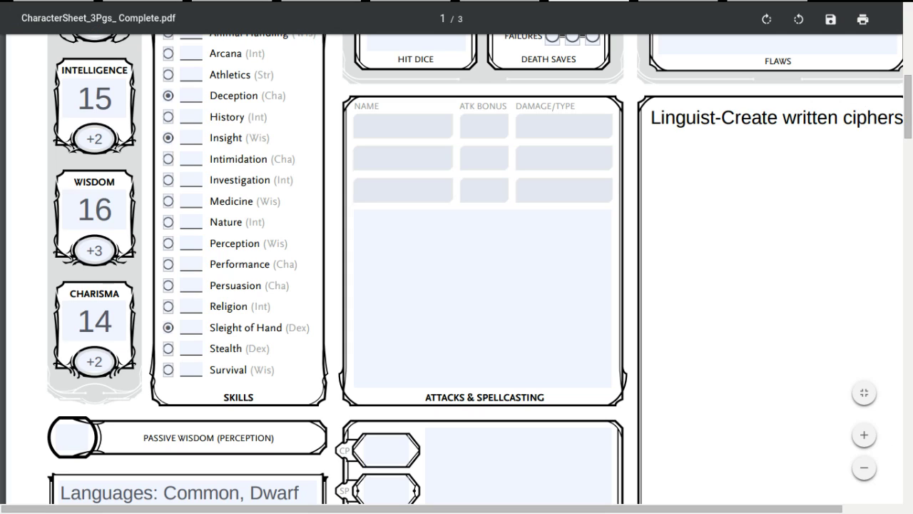
{"action": "scroll", "coordinate": [452, 272], "scroll_direction": "right", "scroll_amount": 2}
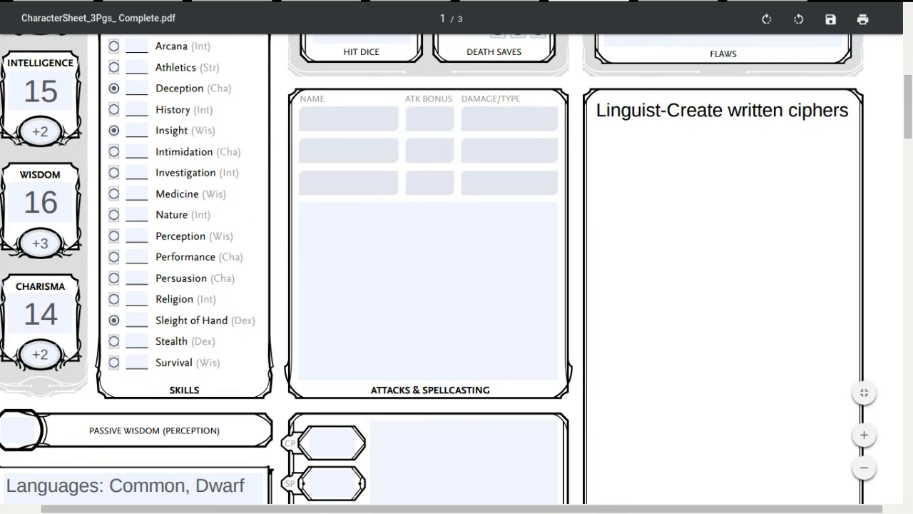
- Add an indented second line reading "(DC 4)" beneath the Linguist entry
{"action": "key", "text": "Return"}
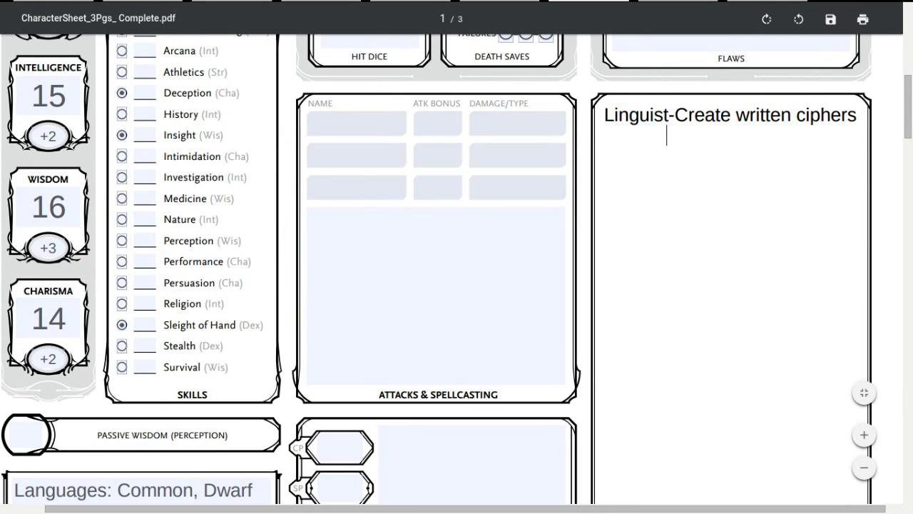
{"action": "type", "text": "-"}
{"action": "type", "text": " ()"}
{"action": "key", "text": "Left"}
{"action": "type", "text": "DC"}
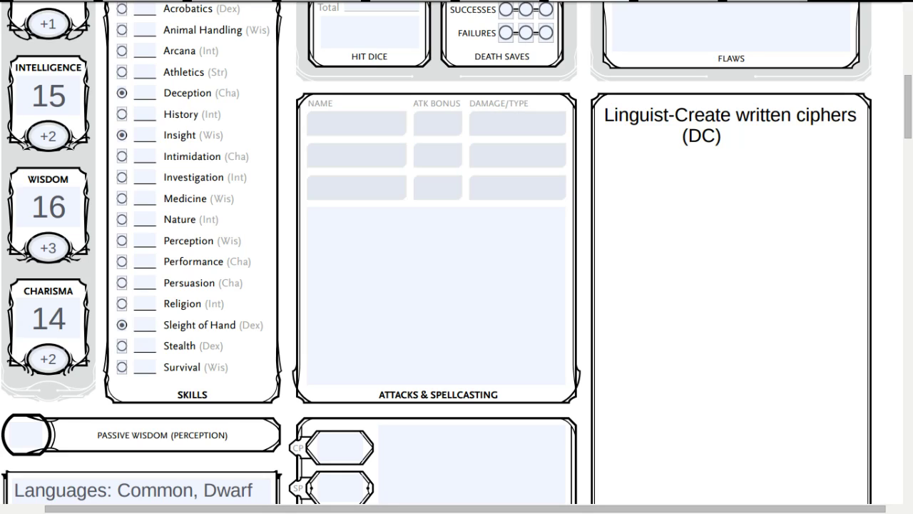
{"action": "key", "text": "Left"}
{"action": "type", "text": "1"}
{"action": "key", "text": "BackSpace"}
{"action": "type", "text": "4"}
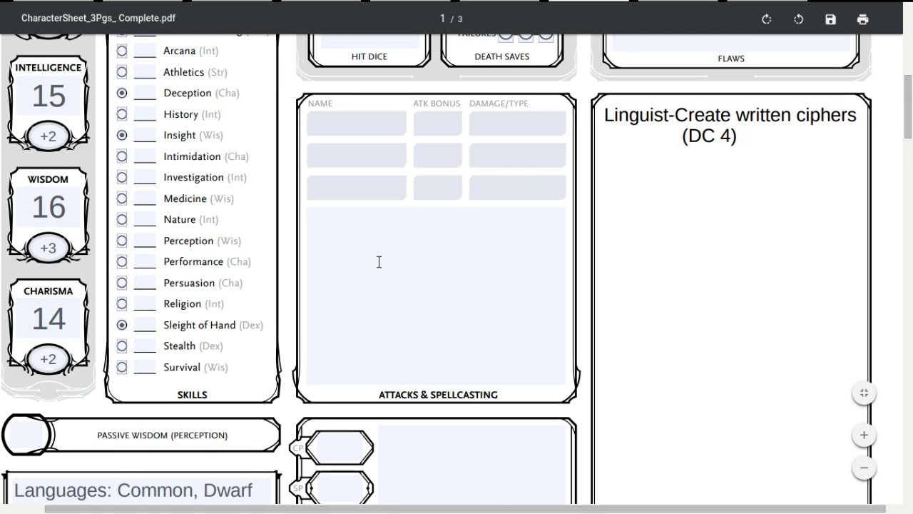
- Add Undercommon, Goblins and Elvish to the comma-separated languages list after Dwarf
{"action": "scroll", "coordinate": [377, 261], "scroll_direction": "down", "scroll_amount": 2}
{"action": "left_click", "coordinate": [256, 338]}
{"action": "type", "text": ","}
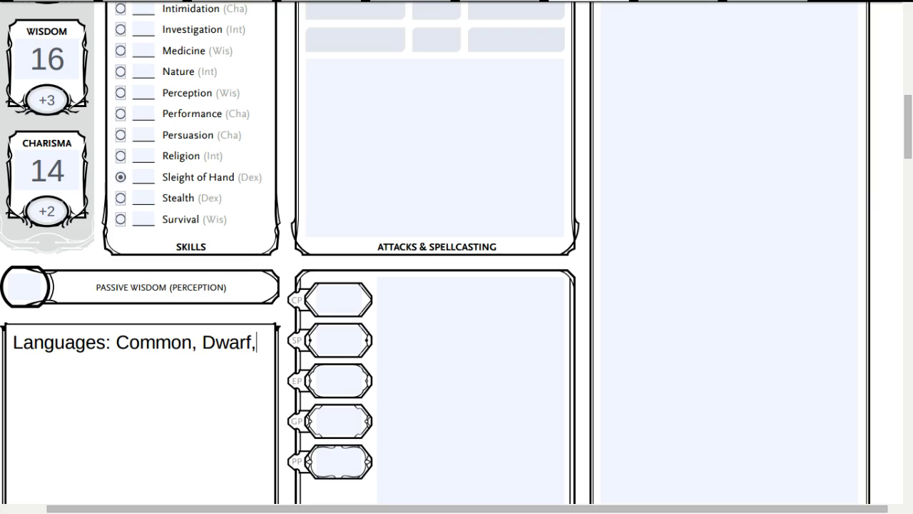
{"action": "type", "text": "Un"}
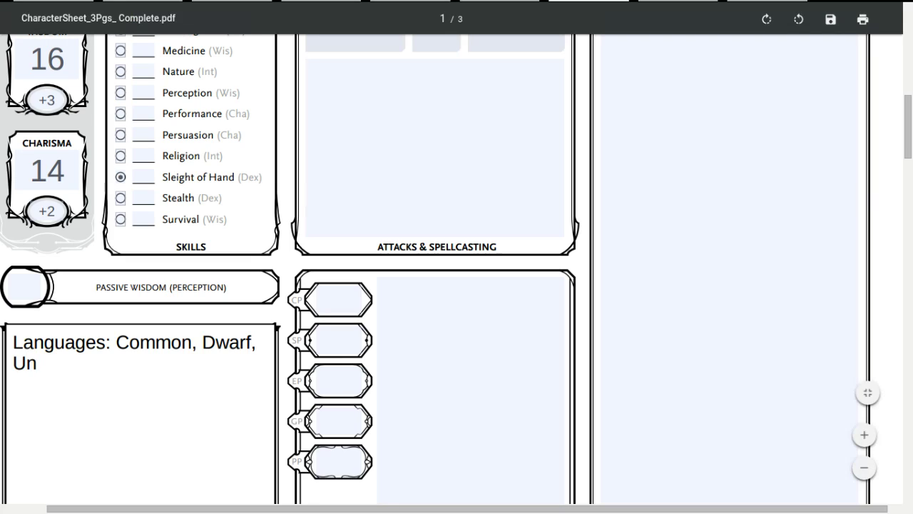
{"action": "type", "text": "derco"}
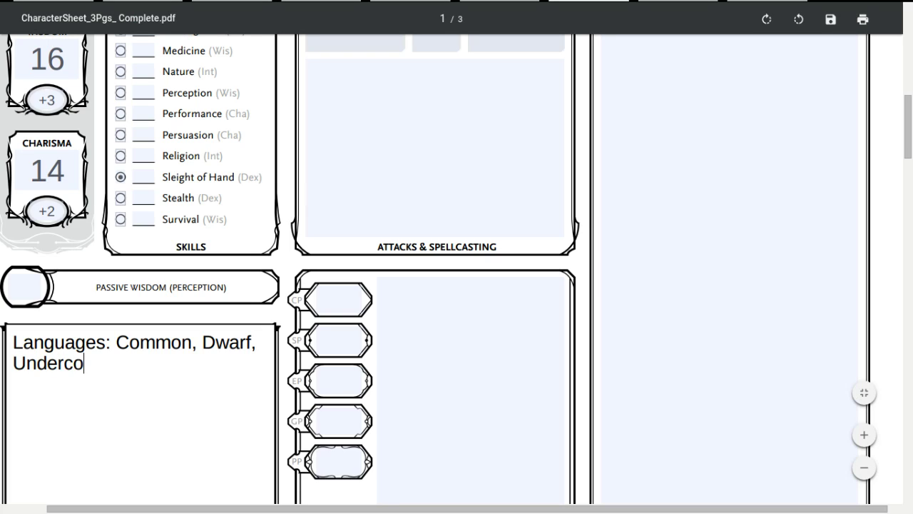
{"action": "type", "text": "mmon"}
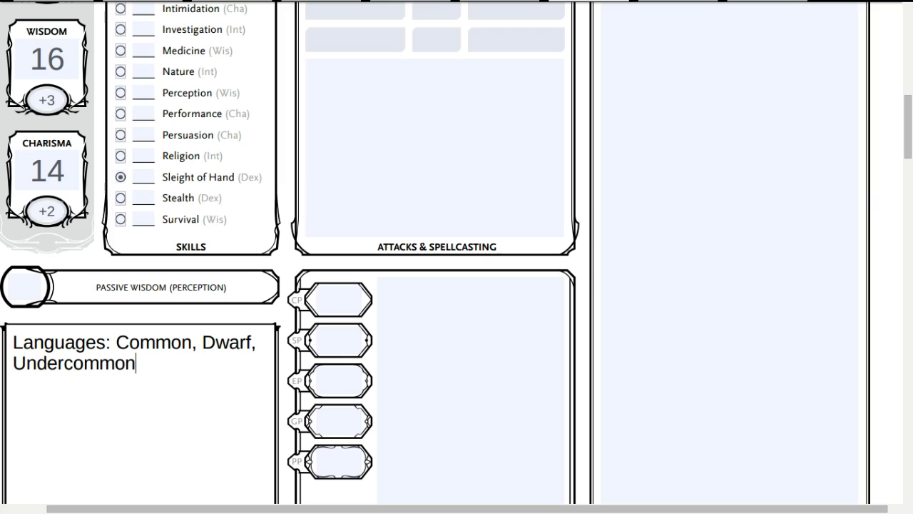
{"action": "type", "text": ","}
{"action": "type", "text": "Goblin"}
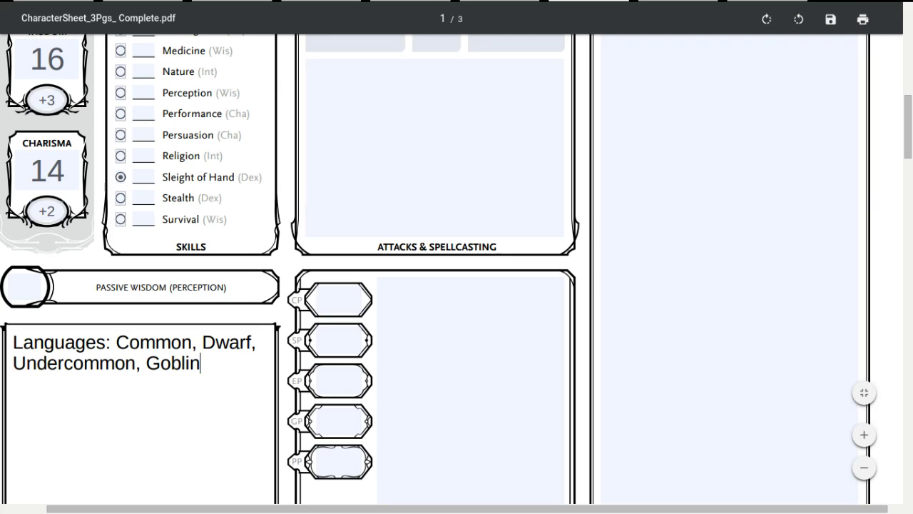
{"action": "type", "text": "s,"}
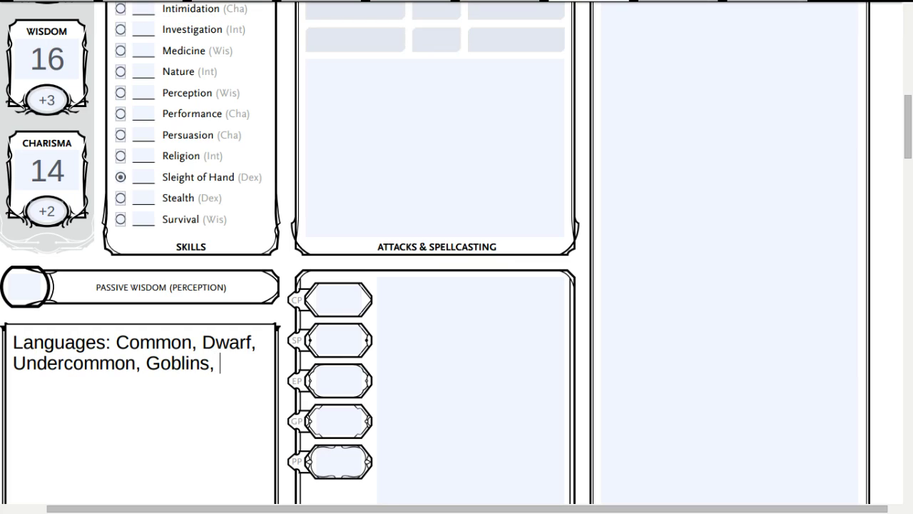
{"action": "type", "text": "Elvish"}
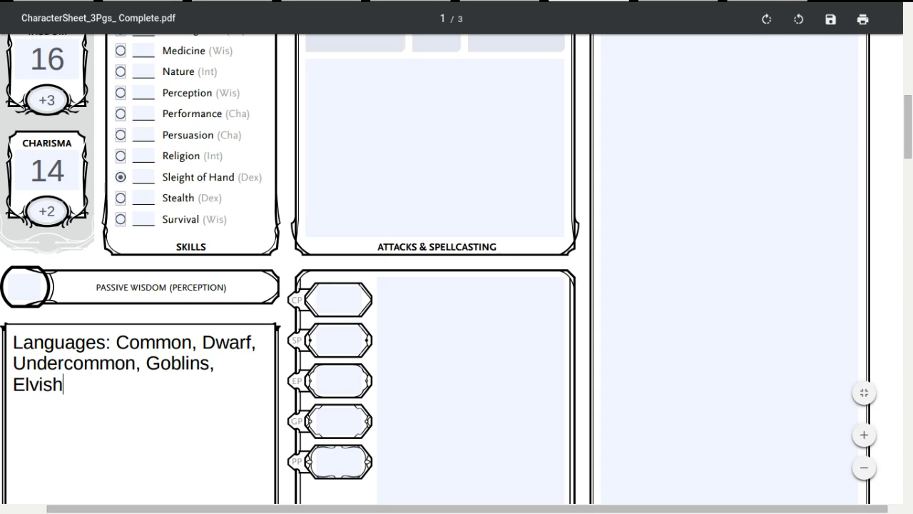
- Mark the Wisdom and Charisma saving throws as proficient, with bonuses of +5 and +4
{"action": "scroll", "coordinate": [85, 277], "scroll_direction": "up", "scroll_amount": 1}
{"action": "scroll", "coordinate": [86, 276], "scroll_direction": "up", "scroll_amount": 5}
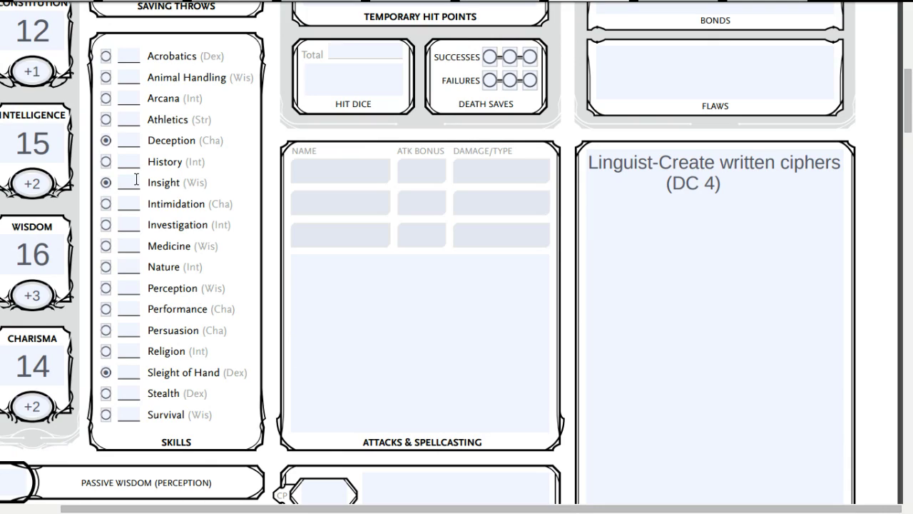
{"action": "scroll", "coordinate": [141, 130], "scroll_direction": "up", "scroll_amount": 2}
{"action": "scroll", "coordinate": [142, 130], "scroll_direction": "up", "scroll_amount": 1}
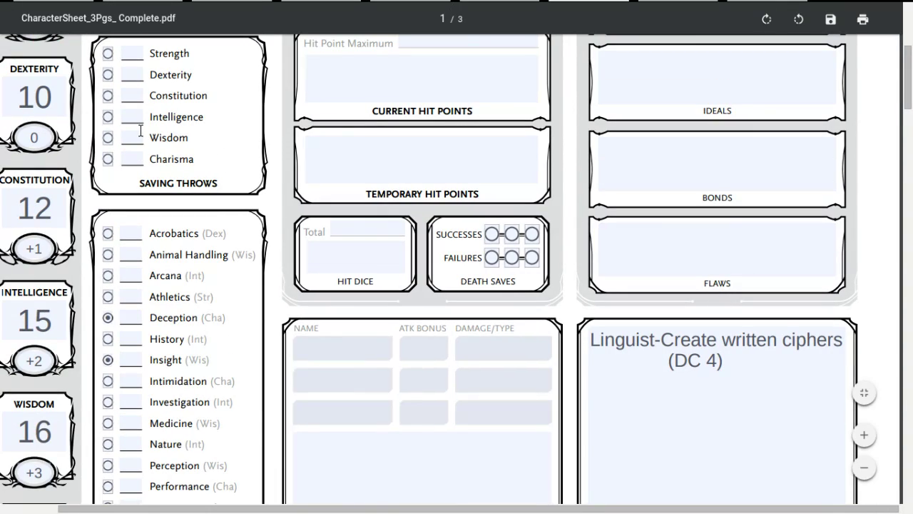
{"action": "left_click", "coordinate": [107, 137]}
{"action": "left_click", "coordinate": [105, 163]}
{"action": "left_click", "coordinate": [138, 137]}
{"action": "type", "text": "+5"}
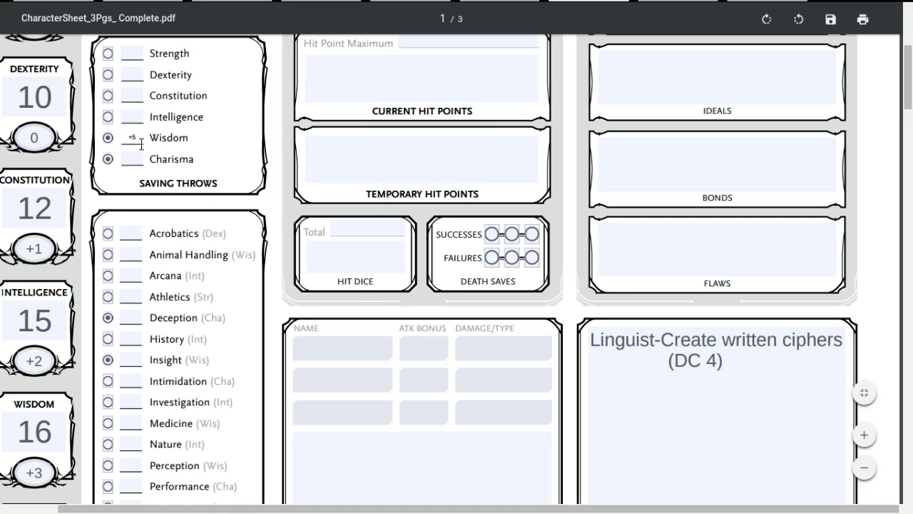
{"action": "left_click", "coordinate": [132, 160]}
{"action": "type", "text": "+4"}
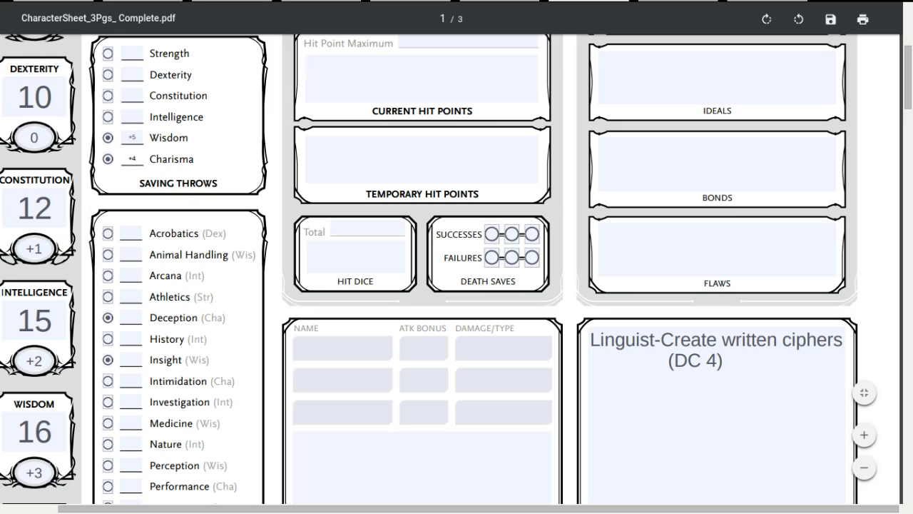
- Set the remaining saving throws to Intelligence +2, Constitution +1, Dexterity 0 and Strength -1
{"action": "left_click", "coordinate": [130, 120]}
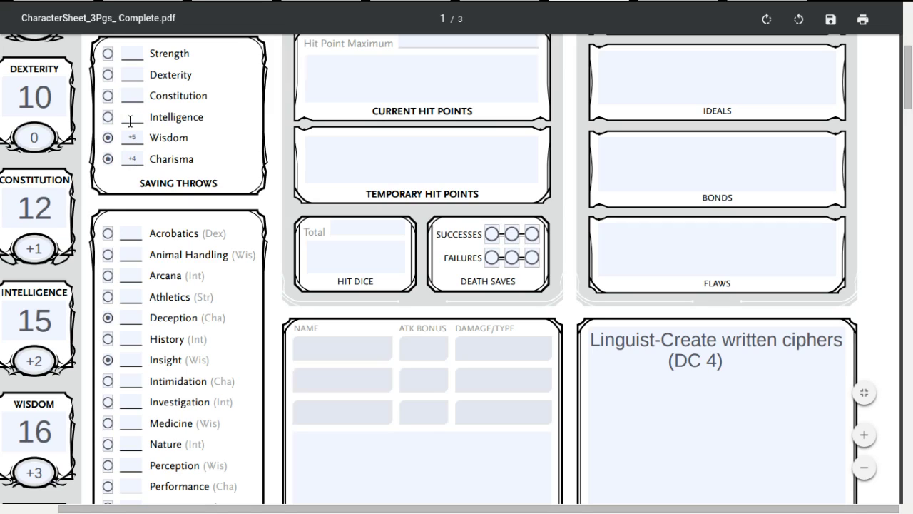
{"action": "type", "text": "+2"}
{"action": "left_click", "coordinate": [126, 95]}
{"action": "type", "text": "-"}
{"action": "type", "text": "1"}
{"action": "left_click", "coordinate": [128, 74]}
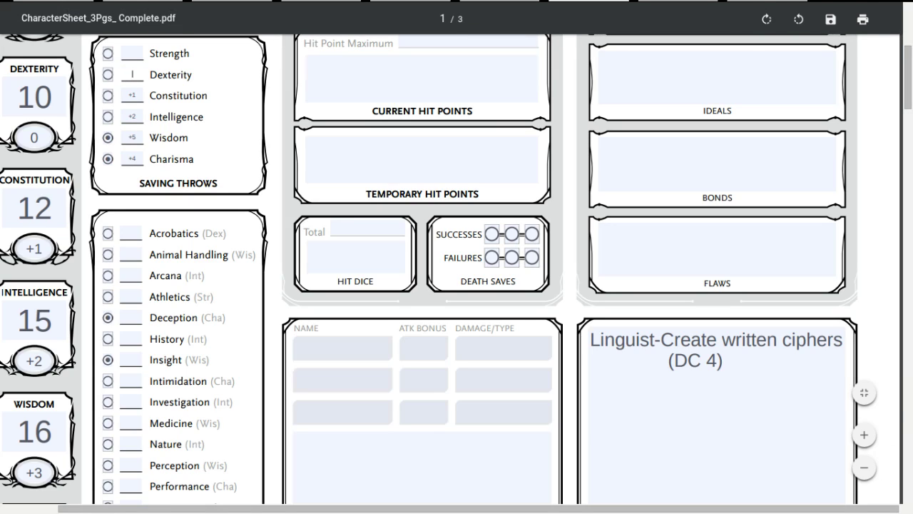
{"action": "type", "text": "0"}
{"action": "left_click", "coordinate": [131, 51]}
{"action": "type", "text": "-1"}
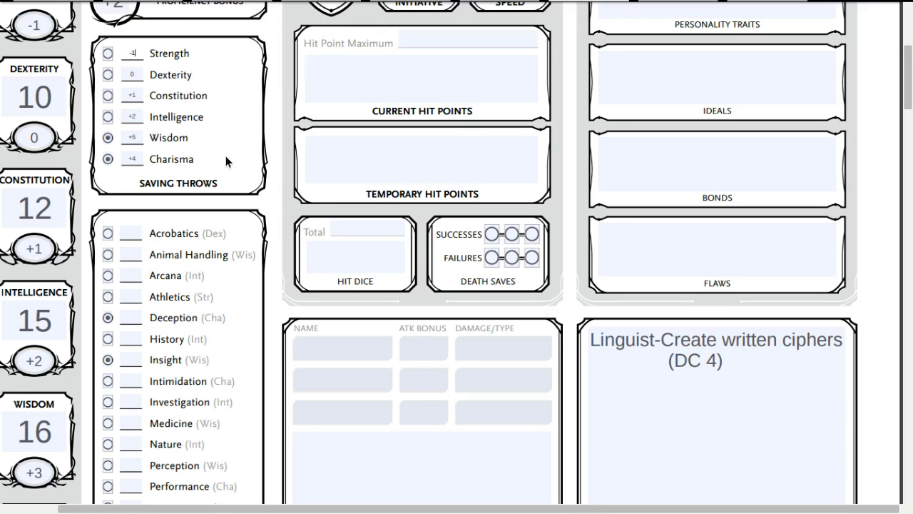
- Set the hit dice total to 1 and enter 1d8+2 as the hit dice
{"action": "left_click", "coordinate": [440, 46]}
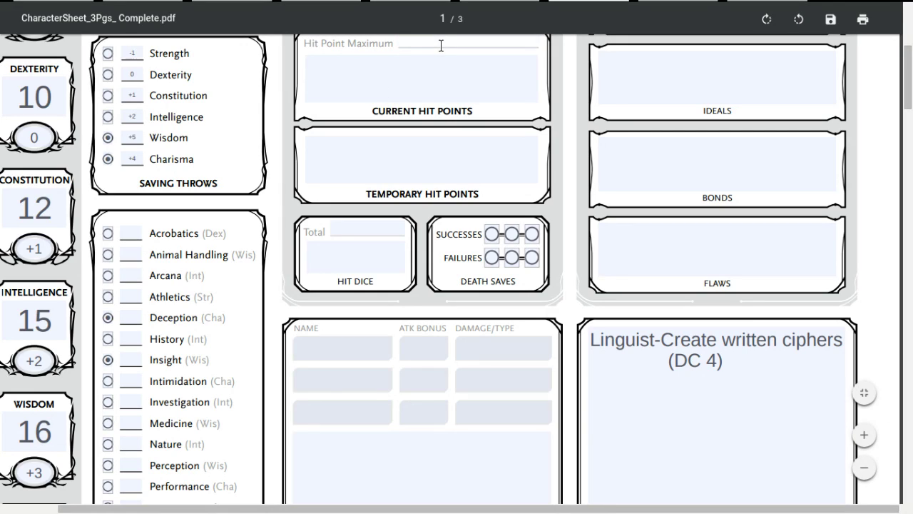
{"action": "left_click", "coordinate": [334, 256]}
{"action": "left_click", "coordinate": [342, 231]}
{"action": "type", "text": "1"}
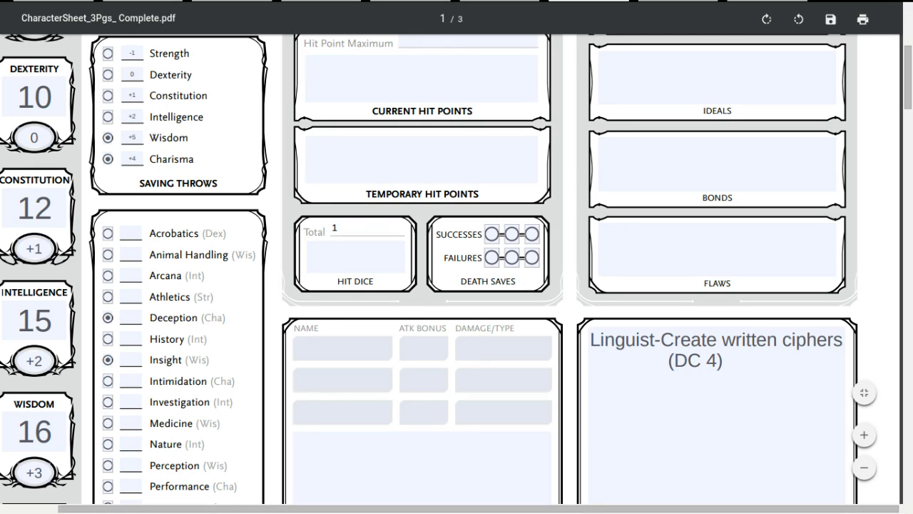
{"action": "left_click", "coordinate": [343, 258]}
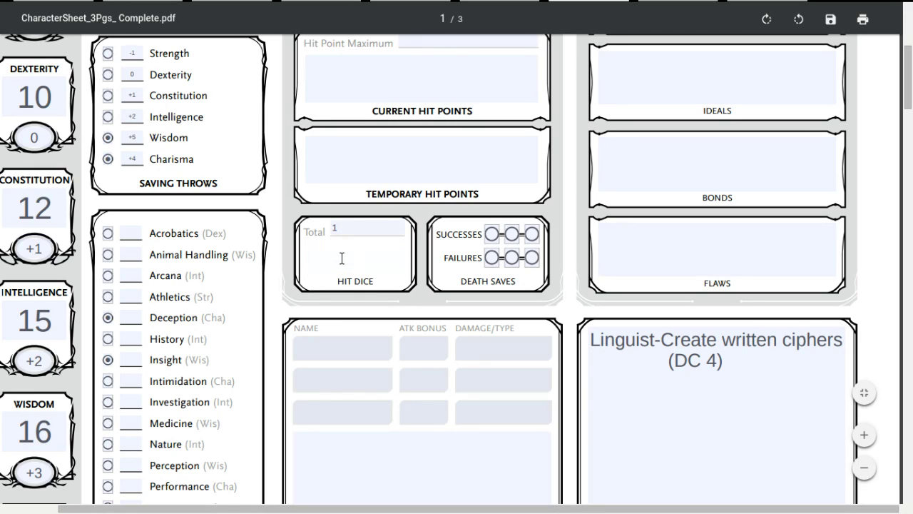
{"action": "type", "text": "1d8"}
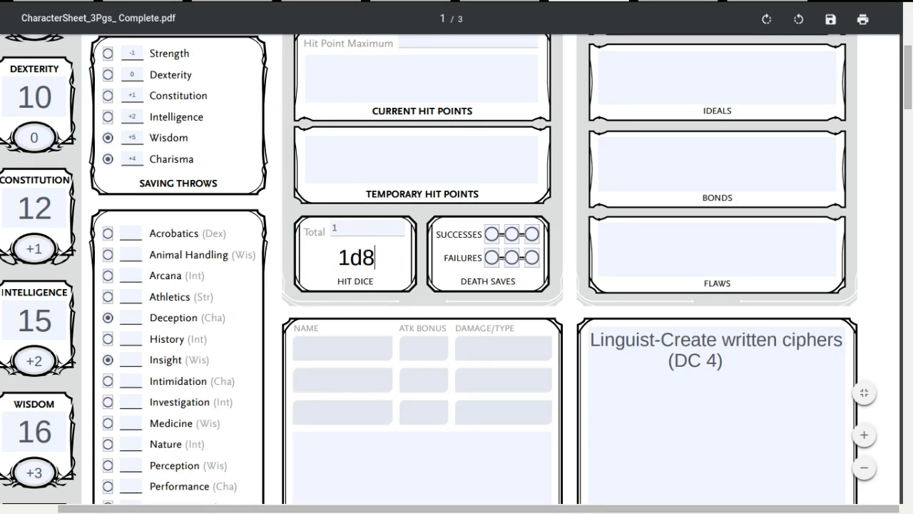
{"action": "type", "text": "+2"}
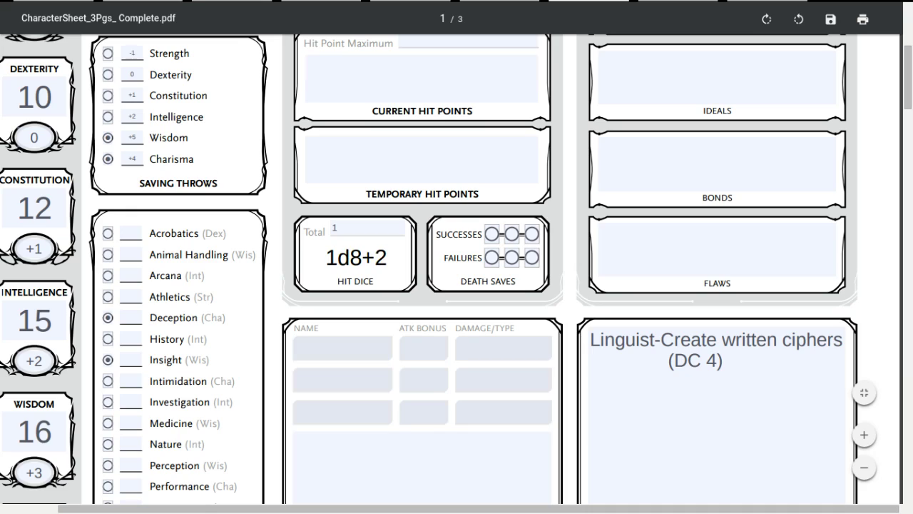
- Set the hit point maximum to 9
{"action": "left_click", "coordinate": [406, 40]}
{"action": "type", "text": "10"}
{"action": "scroll", "coordinate": [364, 115], "scroll_direction": "up", "scroll_amount": 4}
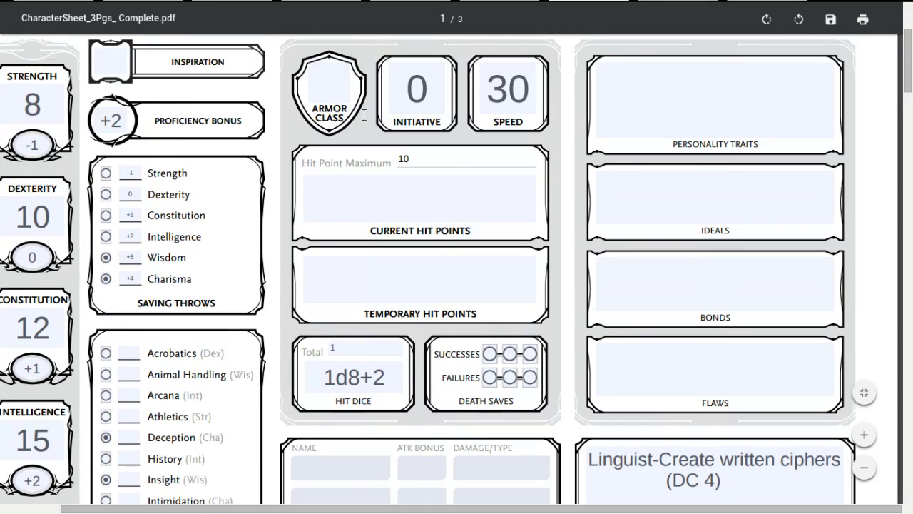
{"action": "scroll", "coordinate": [364, 115], "scroll_direction": "up", "scroll_amount": 1}
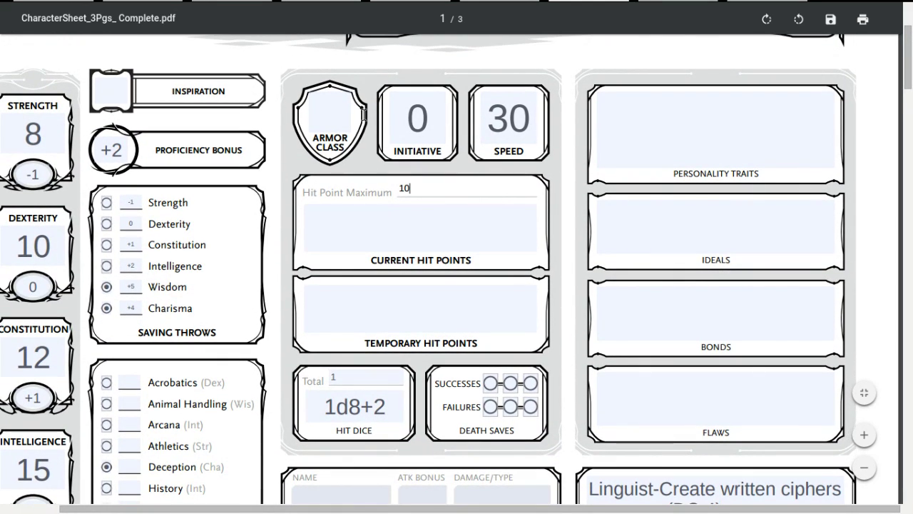
{"action": "key", "text": "BackSpace"}
{"action": "key", "text": "BackSpace"}
{"action": "type", "text": "9"}
- Add "L/M armor, shields" and "Simple weapons" as new lines under the languages in the other proficiencies box
{"action": "scroll", "coordinate": [454, 228], "scroll_direction": "down", "scroll_amount": 3}
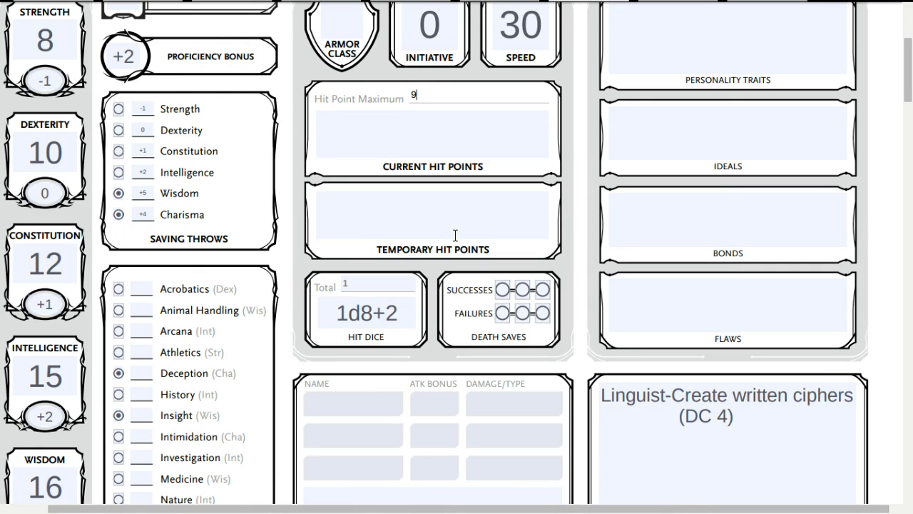
{"action": "scroll", "coordinate": [178, 346], "scroll_direction": "down", "scroll_amount": 5}
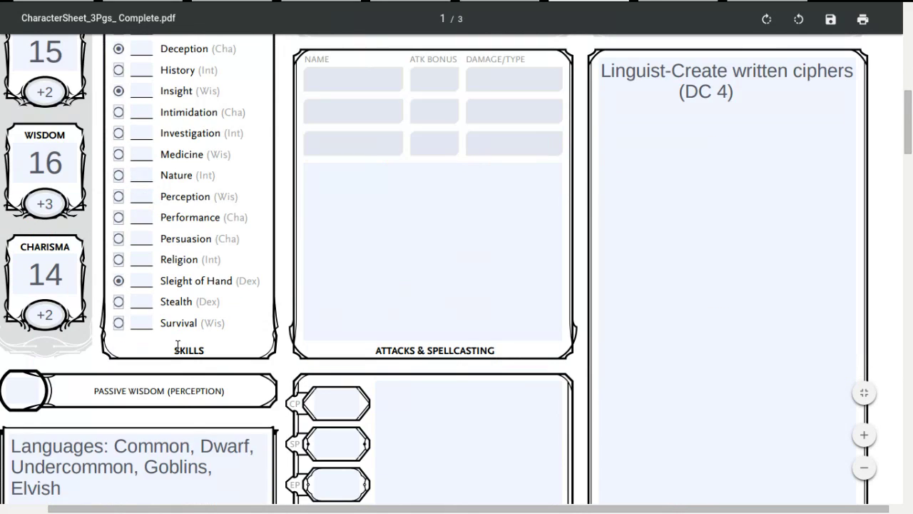
{"action": "scroll", "coordinate": [178, 346], "scroll_direction": "down", "scroll_amount": 2}
{"action": "left_click", "coordinate": [177, 349]}
{"action": "key", "text": "Return"}
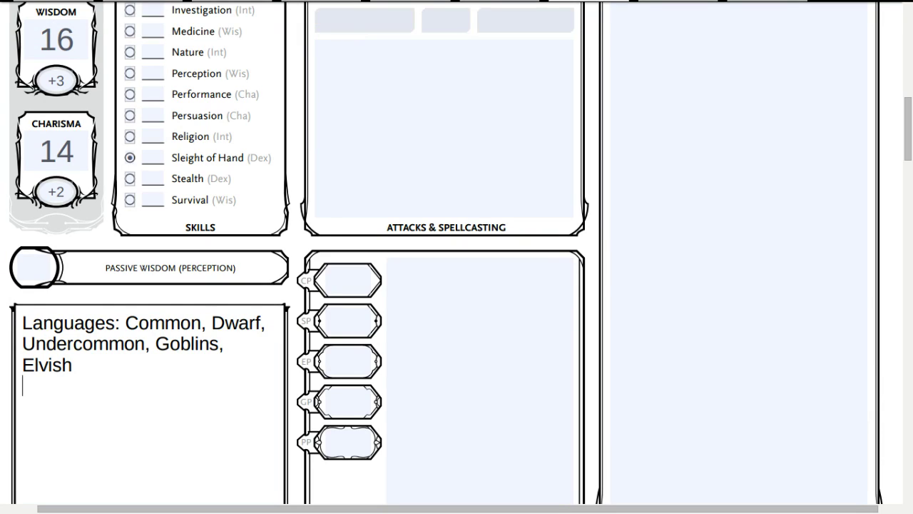
{"action": "type", "text": "L/M"}
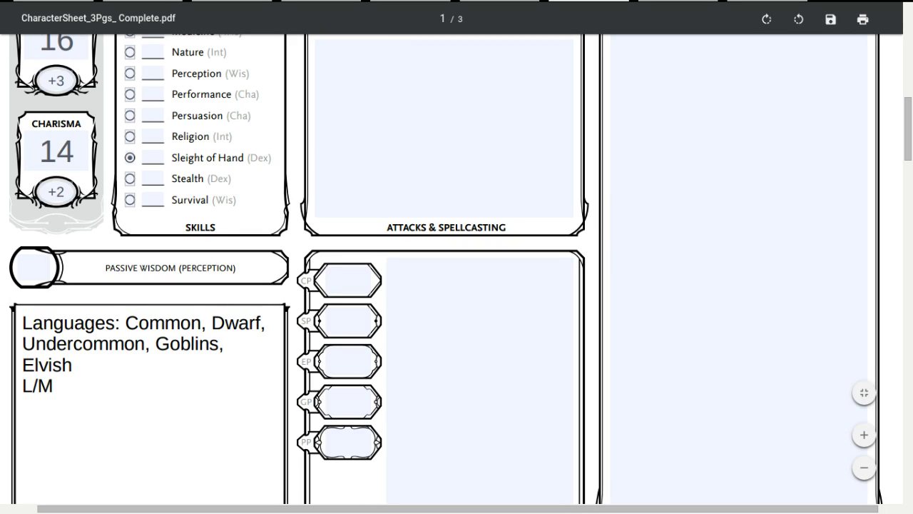
{"action": "type", "text": " armor, shi"}
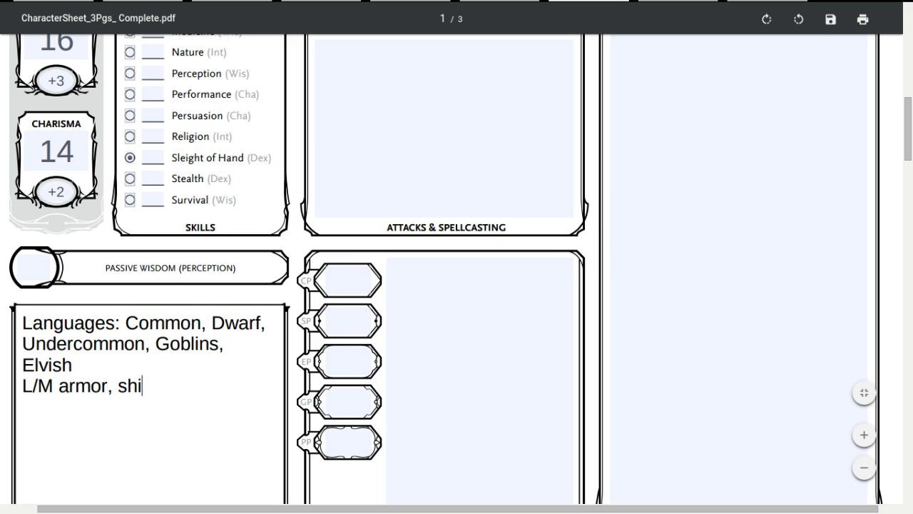
{"action": "type", "text": "elds"}
{"action": "key", "text": "Return"}
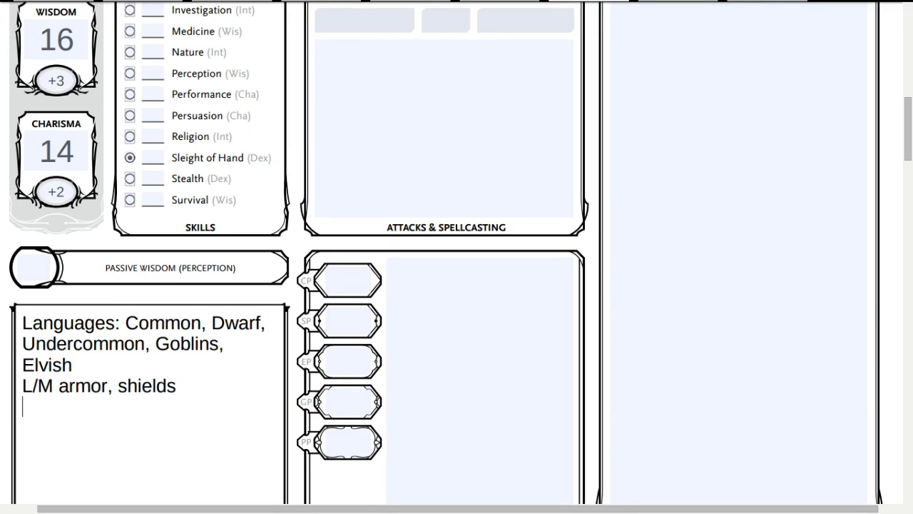
{"action": "type", "text": "Simple "}
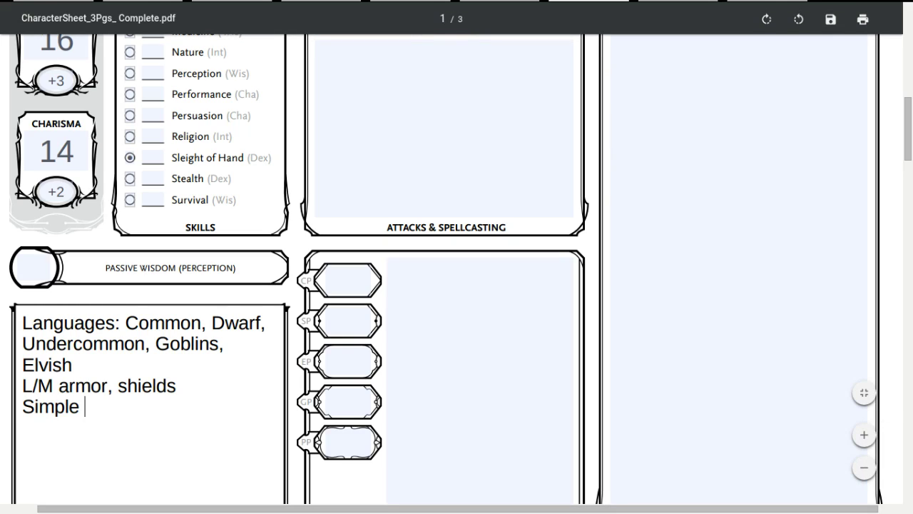
{"action": "type", "text": "weapon"}
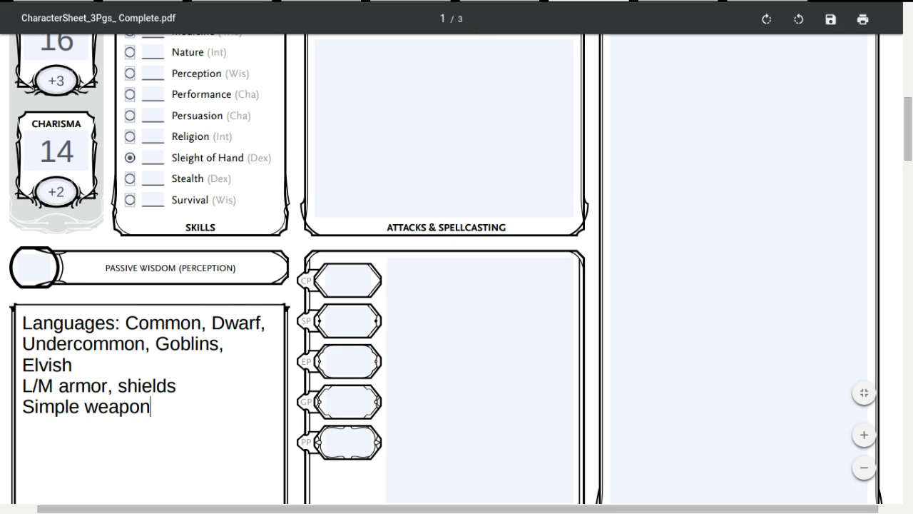
{"action": "type", "text": "s"}
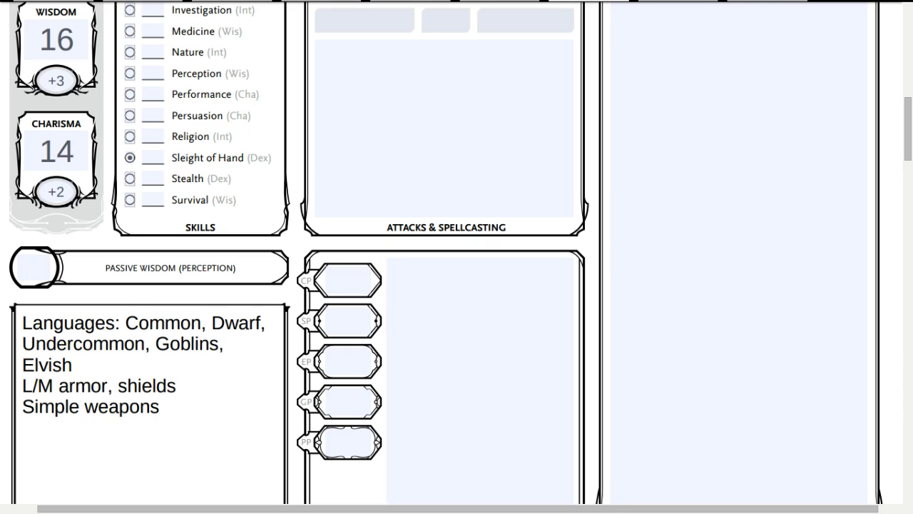
- Name the first attack "1/4staff" and begin its attack bonus with a plus sign
{"action": "scroll", "coordinate": [263, 176], "scroll_direction": "up", "scroll_amount": 2}
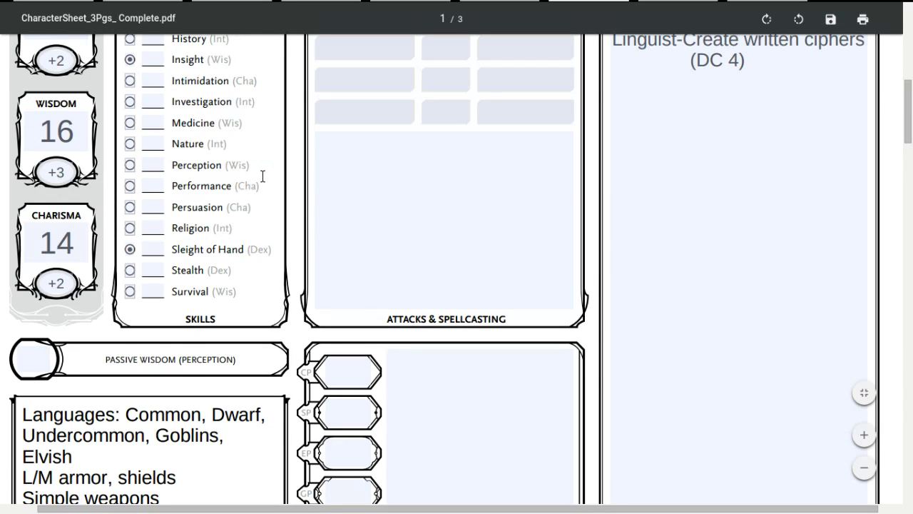
{"action": "scroll", "coordinate": [262, 176], "scroll_direction": "up", "scroll_amount": 2}
{"action": "left_click", "coordinate": [336, 117]}
{"action": "type", "text": "1/4"}
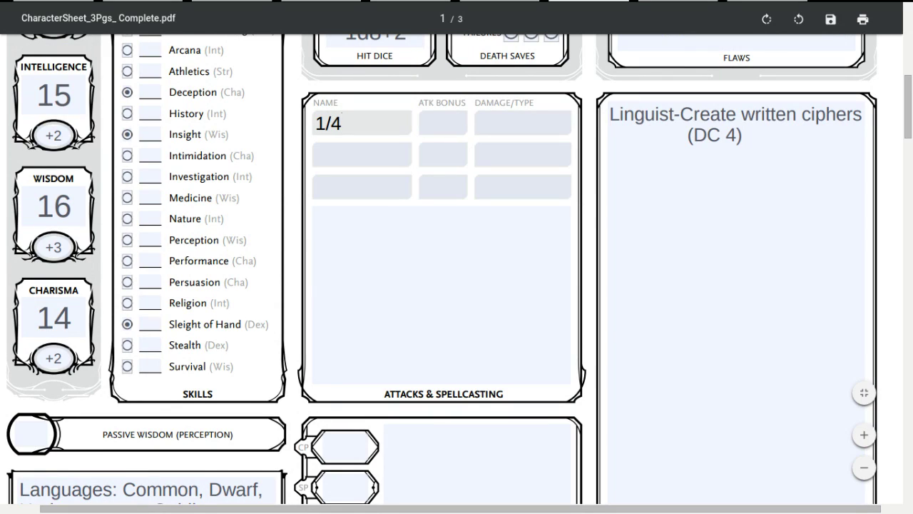
{"action": "type", "text": "staff"}
{"action": "left_click", "coordinate": [430, 119]}
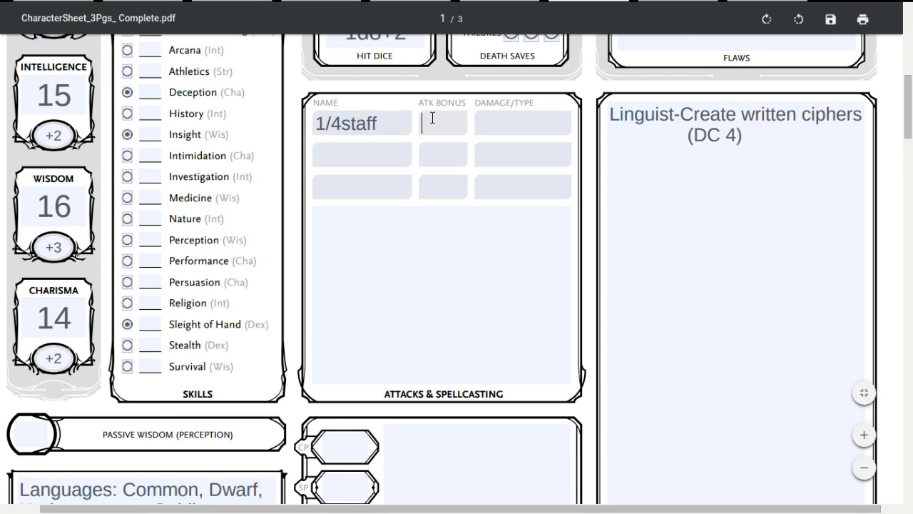
{"action": "type", "text": "+"}
- Change the initiative to -1
{"action": "scroll", "coordinate": [264, 132], "scroll_direction": "up", "scroll_amount": 3}
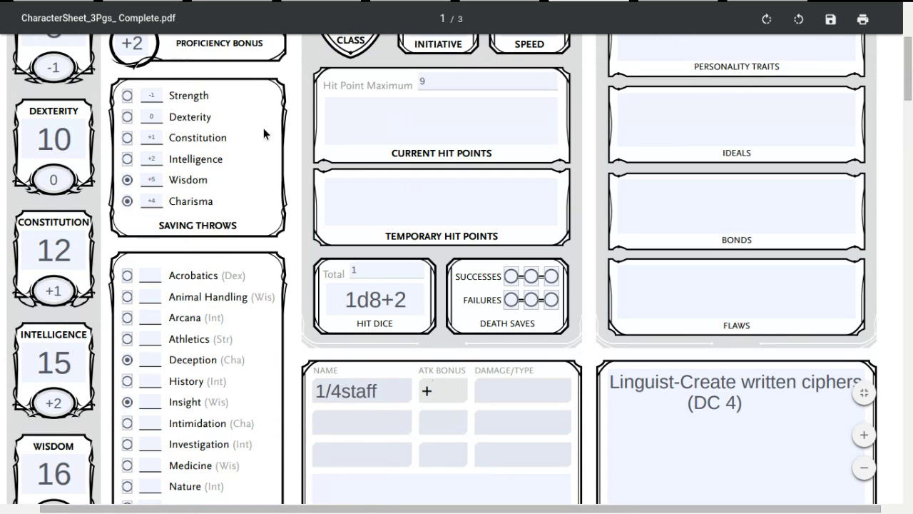
{"action": "scroll", "coordinate": [284, 133], "scroll_direction": "up", "scroll_amount": 2}
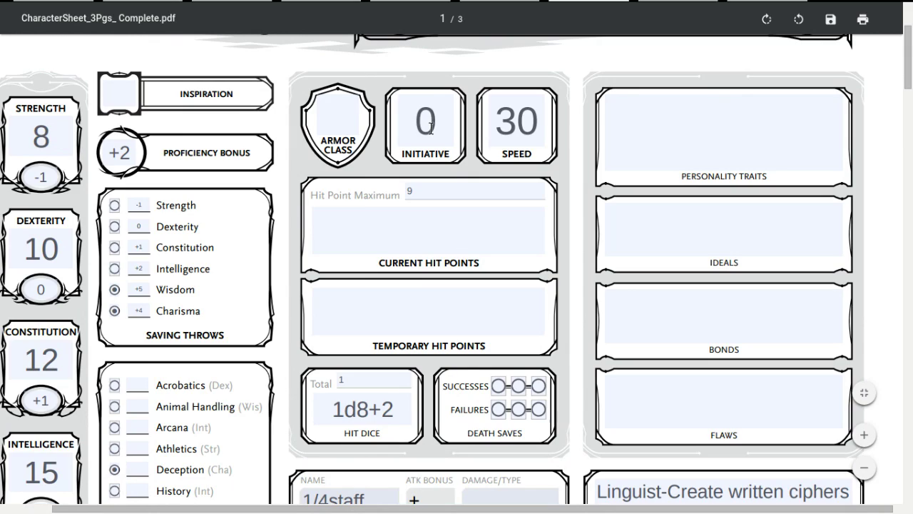
{"action": "left_click", "coordinate": [431, 128]}
{"action": "key", "text": "BackSpace"}
{"action": "type", "text": "-1"}
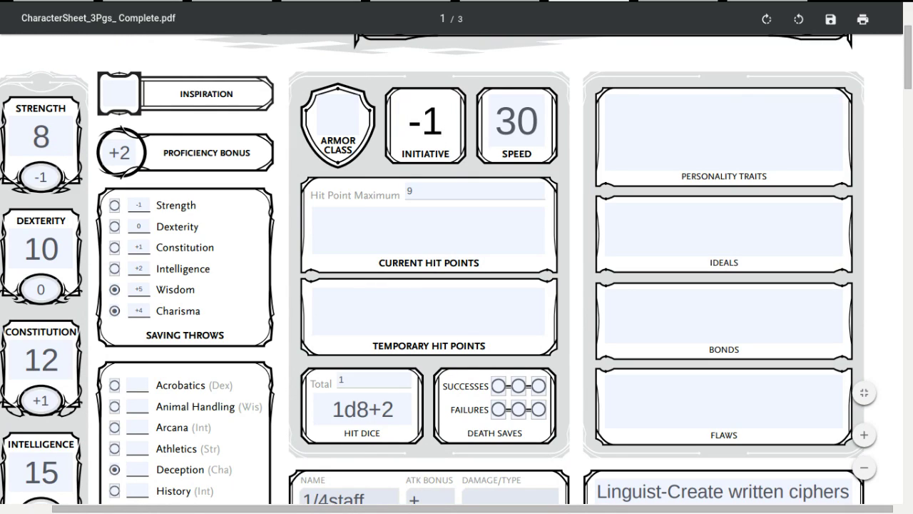
- Set the Strength modifier to 0 and the Dexterity modifier to -1
{"action": "left_click", "coordinate": [54, 174]}
{"action": "key", "text": "BackSpace"}
{"action": "key", "text": "BackSpace"}
{"action": "type", "text": "="}
{"action": "key", "text": "BackSpace"}
{"action": "type", "text": "0"}
{"action": "left_click", "coordinate": [54, 290]}
{"action": "key", "text": "BackSpace"}
{"action": "type", "text": "-1"}
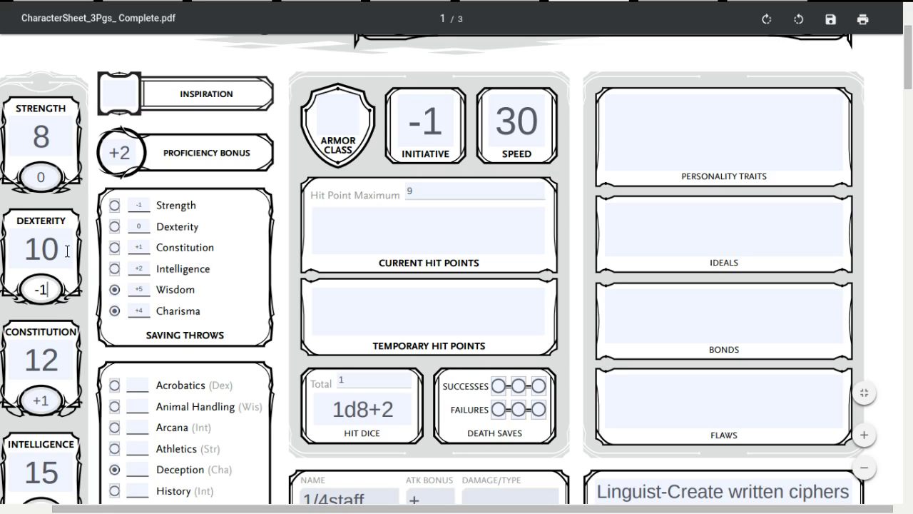
- Set the Dexterity score to 8 and the Strength score to 10
{"action": "left_click", "coordinate": [67, 251]}
{"action": "key", "text": "BackSpace"}
{"action": "key", "text": "BackSpace"}
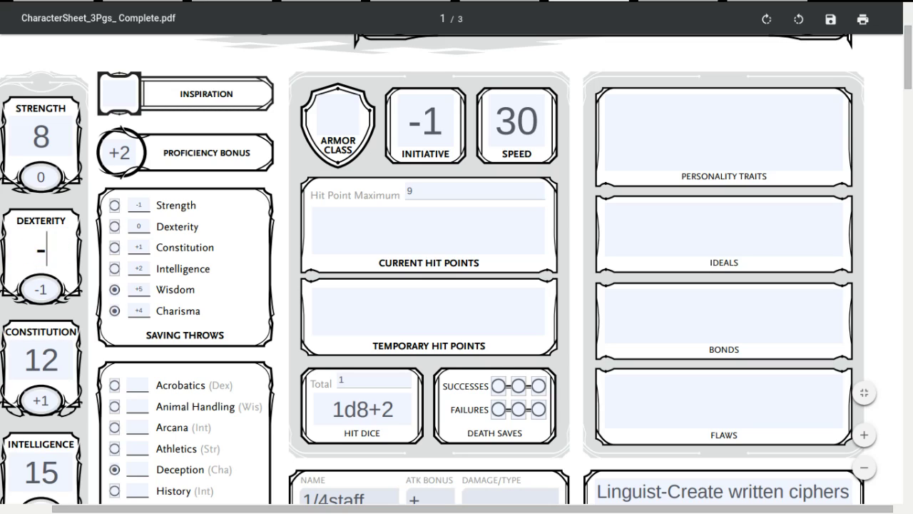
{"action": "type", "text": "8"}
{"action": "left_click", "coordinate": [43, 135]}
{"action": "key", "text": "BackSpace"}
{"action": "type", "text": "10"}
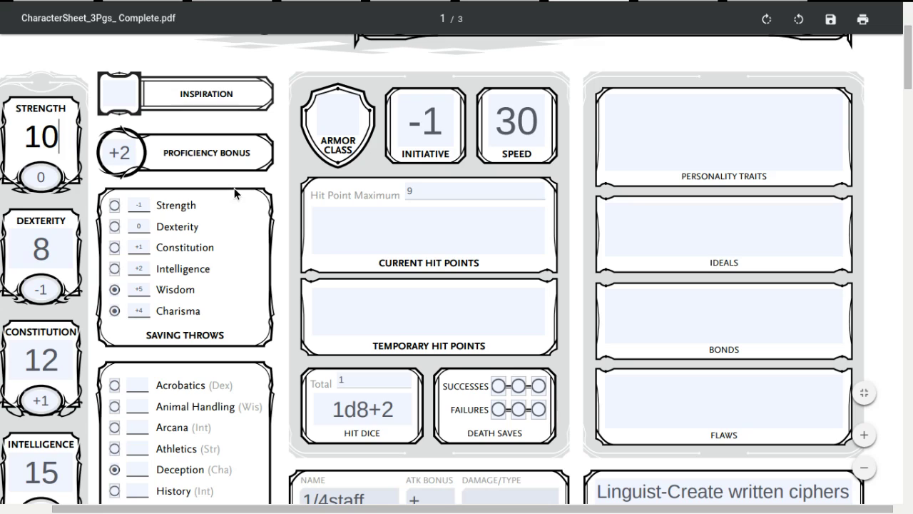
- Complete the attack bonus of the 1/4staff as +2
{"action": "scroll", "coordinate": [209, 277], "scroll_direction": "down", "scroll_amount": 1}
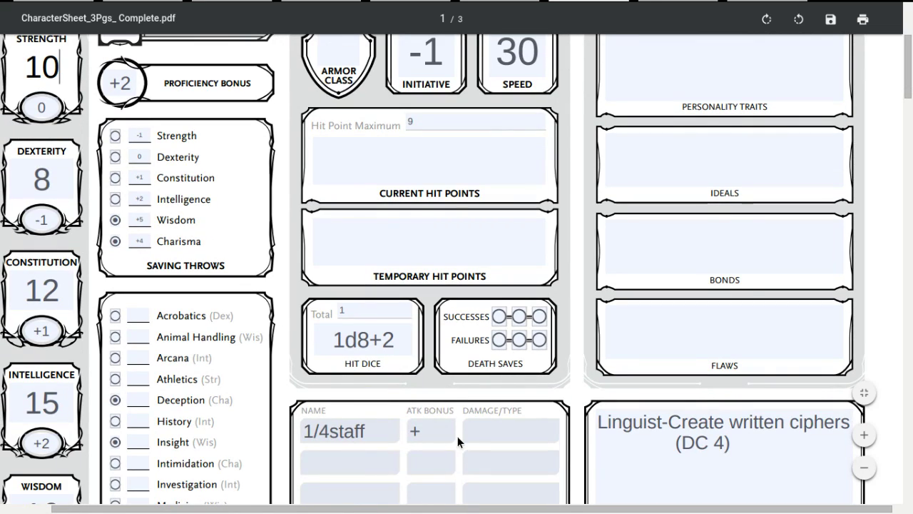
{"action": "left_click", "coordinate": [449, 435]}
{"action": "type", "text": "+"}
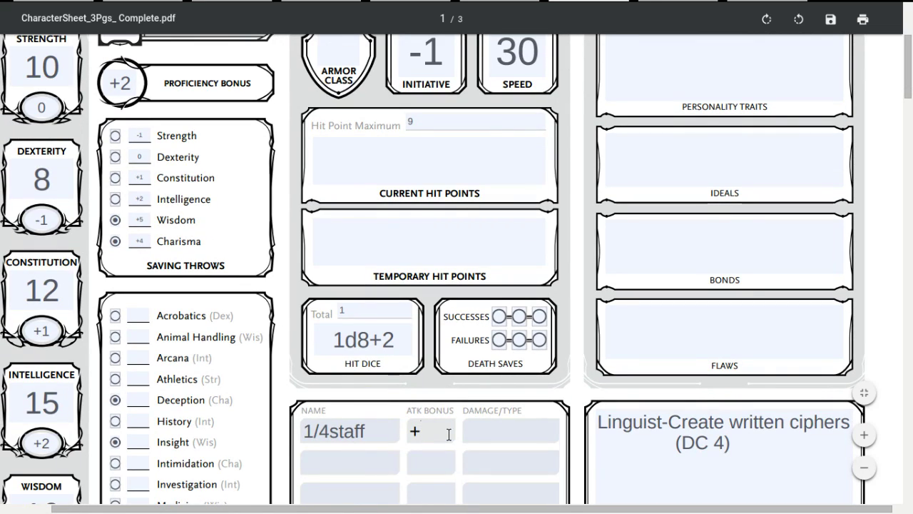
{"action": "type", "text": "2"}
{"action": "left_click", "coordinate": [513, 429]}
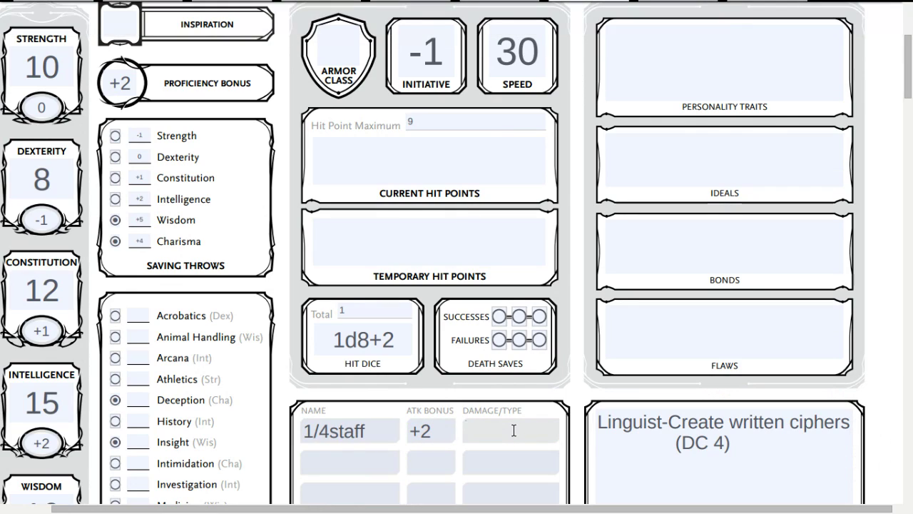
- Rename the first attack "1/4staff 1h" and name the second attack "1/4staff 2h"
{"action": "left_click", "coordinate": [374, 432]}
{"action": "type", "text": "1h"}
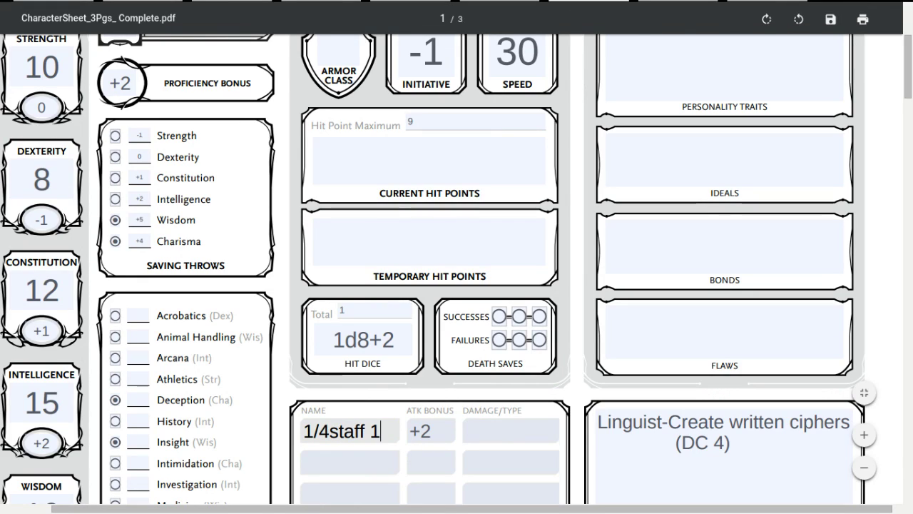
{"action": "left_click", "coordinate": [333, 463]}
{"action": "type", "text": "1/4"}
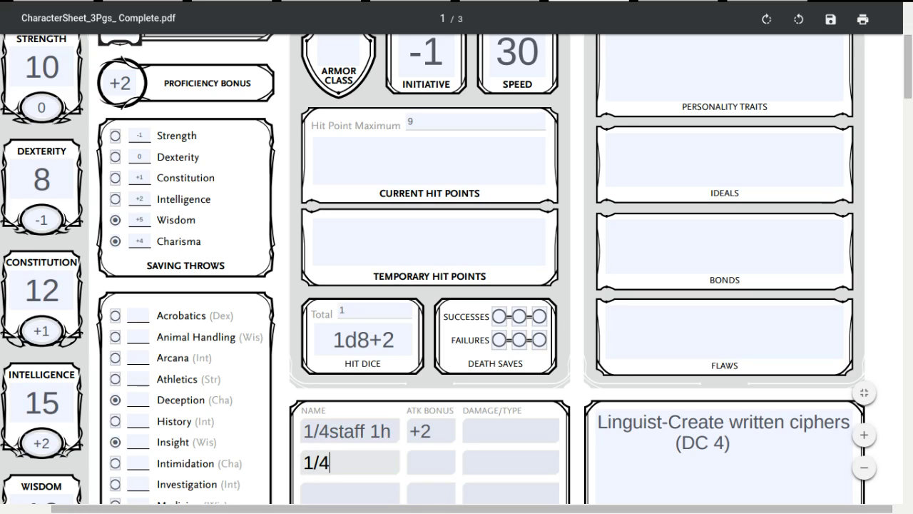
{"action": "type", "text": "staff 2h"}
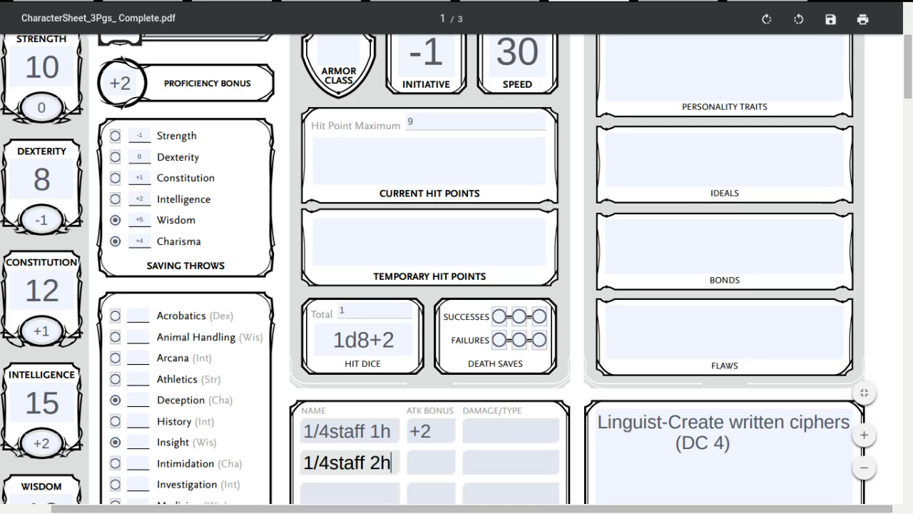
- Set the attack bonus of the two-handed 1/4staff to +2
{"action": "left_click", "coordinate": [421, 454]}
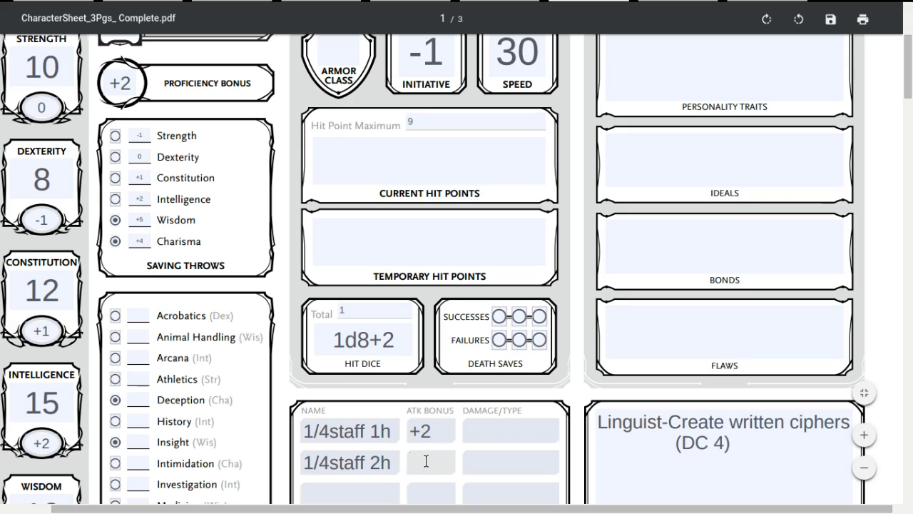
{"action": "type", "text": "+1"}
{"action": "key", "text": "BackSpace"}
{"action": "type", "text": "2"}
- Enter the damage as 1d6+0(b) for the one-handed 1/4staff and 1d8+0(b) for the two-handed one
{"action": "left_click", "coordinate": [467, 422]}
{"action": "type", "text": "1d6+"}
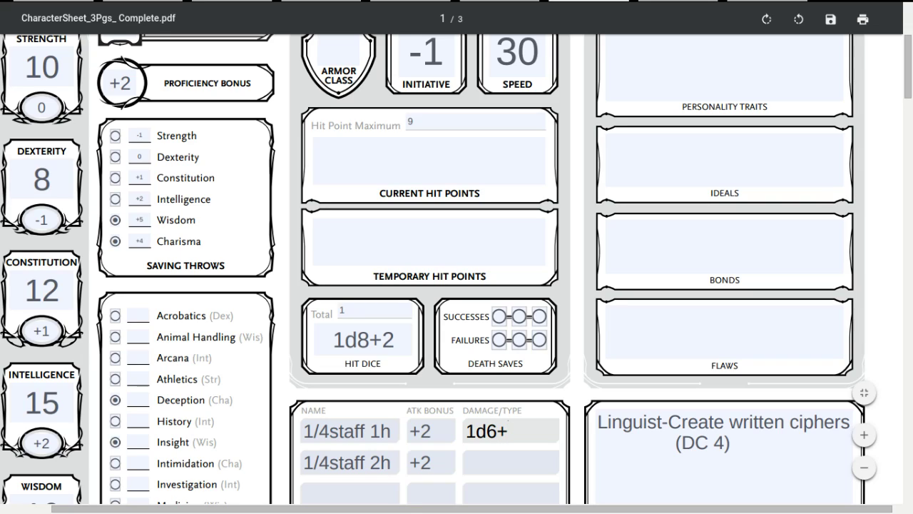
{"action": "type", "text": "0(b)"}
{"action": "left_click", "coordinate": [505, 460]}
{"action": "type", "text": "1d"}
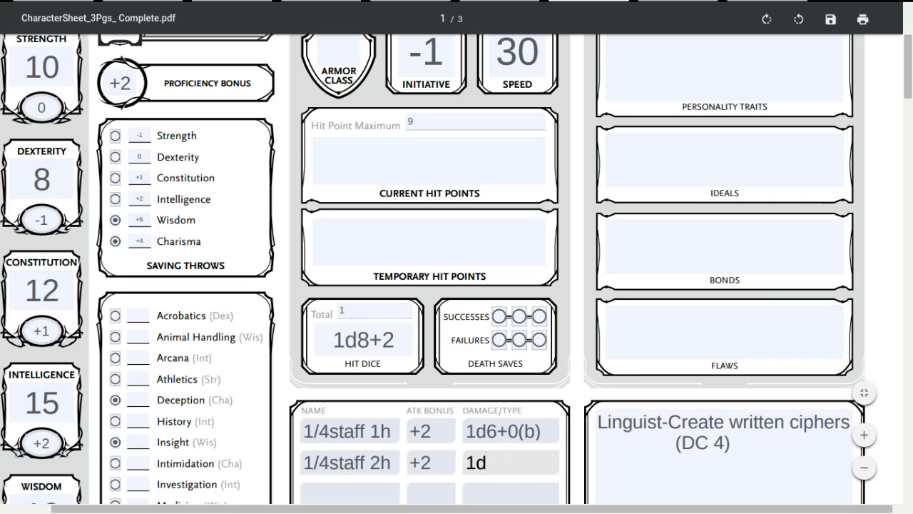
{"action": "type", "text": "8+0(b)"}
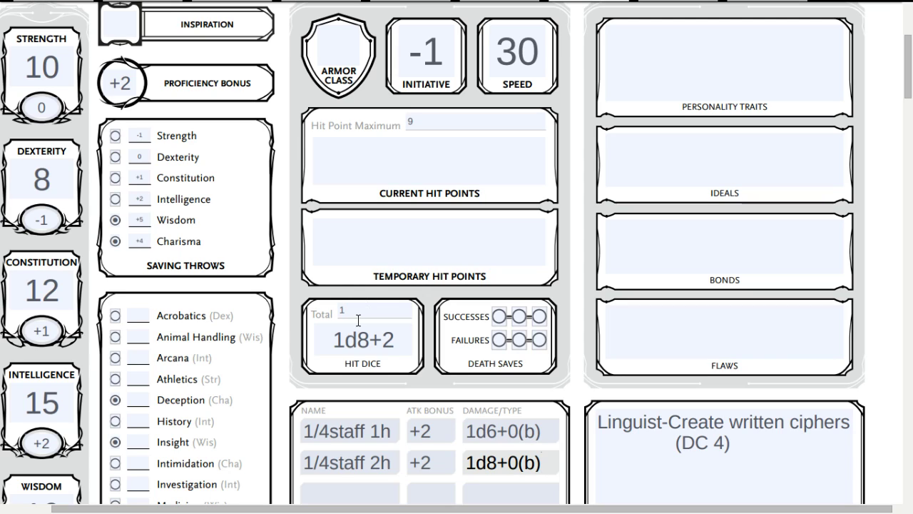
- List "scale mail" in the character's equipment
{"action": "scroll", "coordinate": [292, 325], "scroll_direction": "down", "scroll_amount": 3}
{"action": "scroll", "coordinate": [292, 322], "scroll_direction": "down", "scroll_amount": 4}
{"action": "left_click", "coordinate": [456, 342]}
{"action": "type", "text": "scale "}
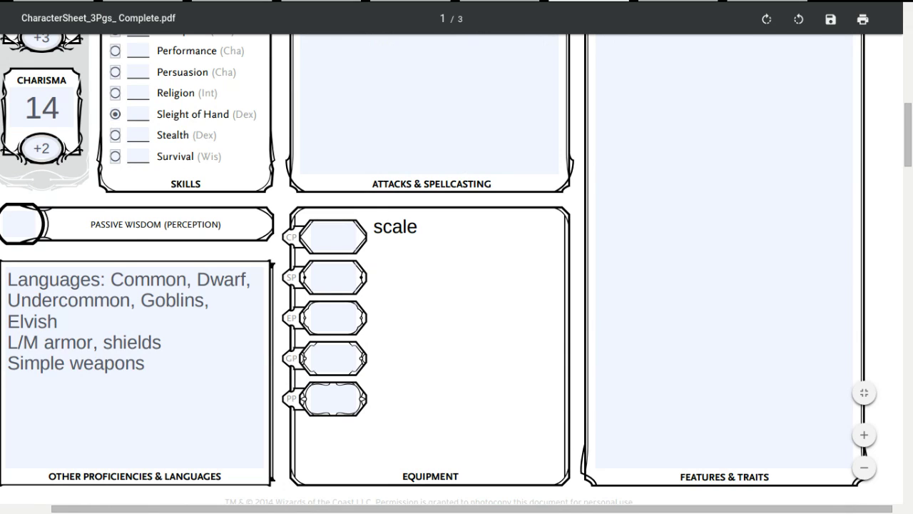
{"action": "type", "text": "mail"}
- Set the armor class to 13
{"action": "scroll", "coordinate": [457, 271], "scroll_direction": "up", "scroll_amount": 5}
{"action": "scroll", "coordinate": [462, 306], "scroll_direction": "up", "scroll_amount": 3}
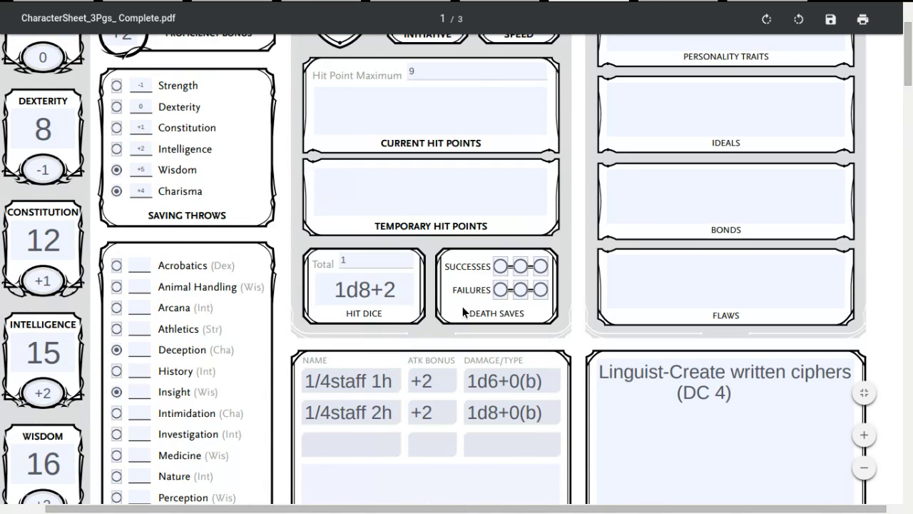
{"action": "left_click", "coordinate": [339, 119]}
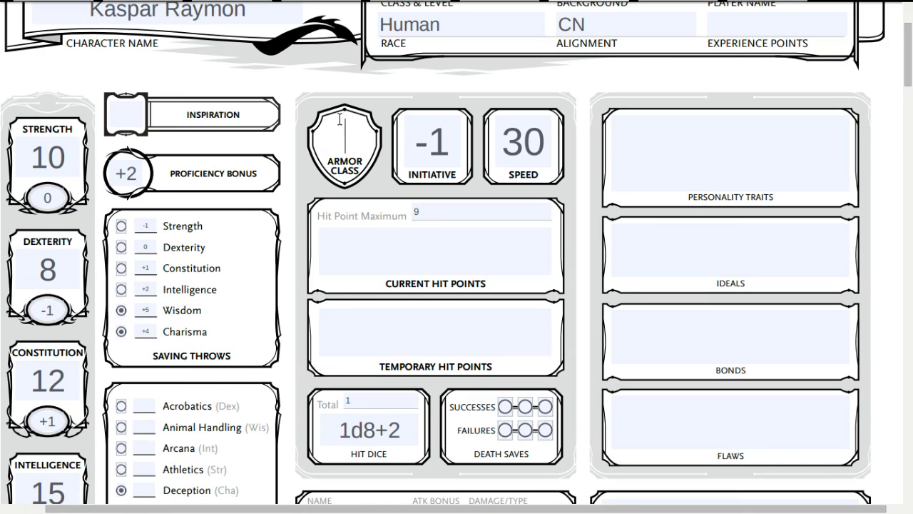
{"action": "type", "text": "13"}
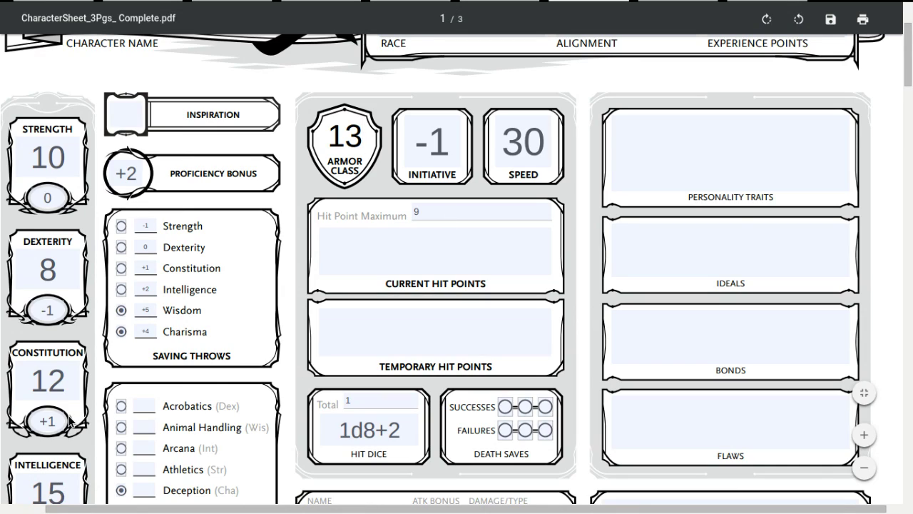
{"action": "left_click", "coordinate": [64, 396]}
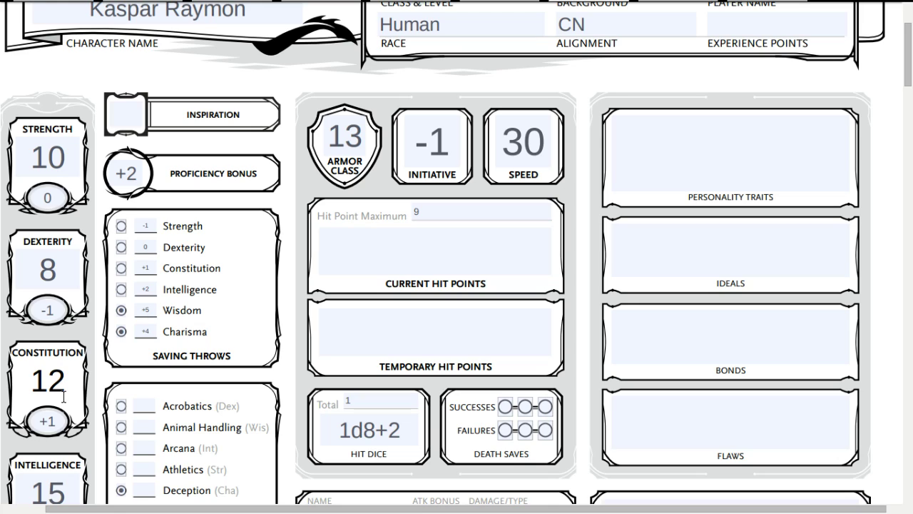
{"action": "scroll", "coordinate": [66, 407], "scroll_direction": "down", "scroll_amount": 1}
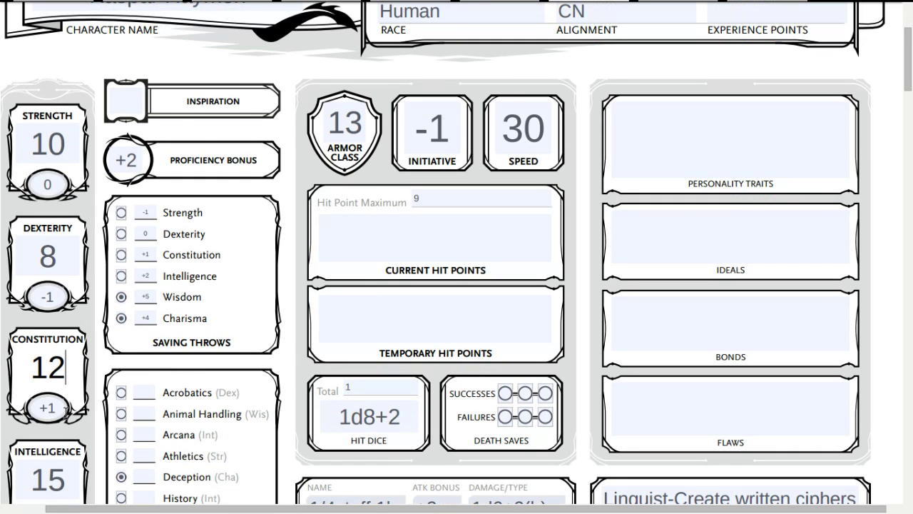
{"action": "scroll", "coordinate": [65, 411], "scroll_direction": "down", "scroll_amount": 5}
{"action": "scroll", "coordinate": [65, 413], "scroll_direction": "left", "scroll_amount": 2}
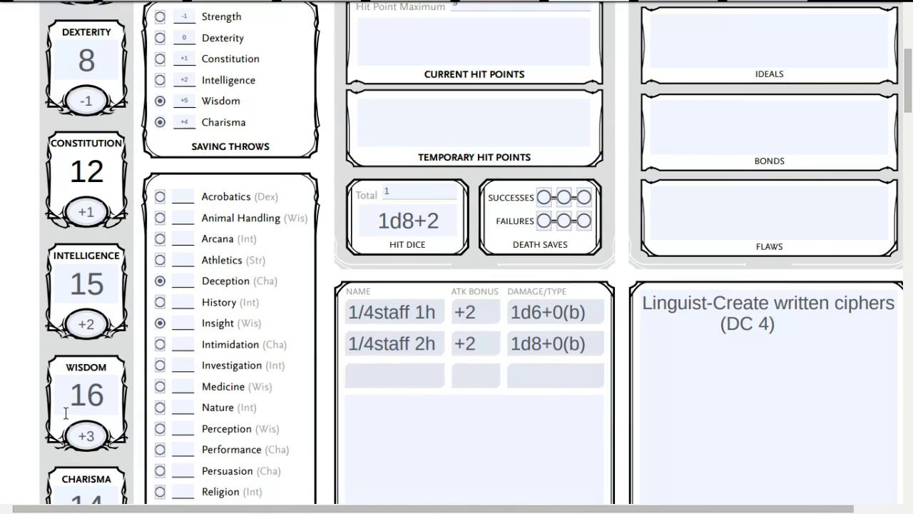
- Start a new line below "scale mail" in the character's equipment list
{"action": "scroll", "coordinate": [66, 412], "scroll_direction": "up", "scroll_amount": 5}
{"action": "scroll", "coordinate": [66, 409], "scroll_direction": "down", "scroll_amount": 4}
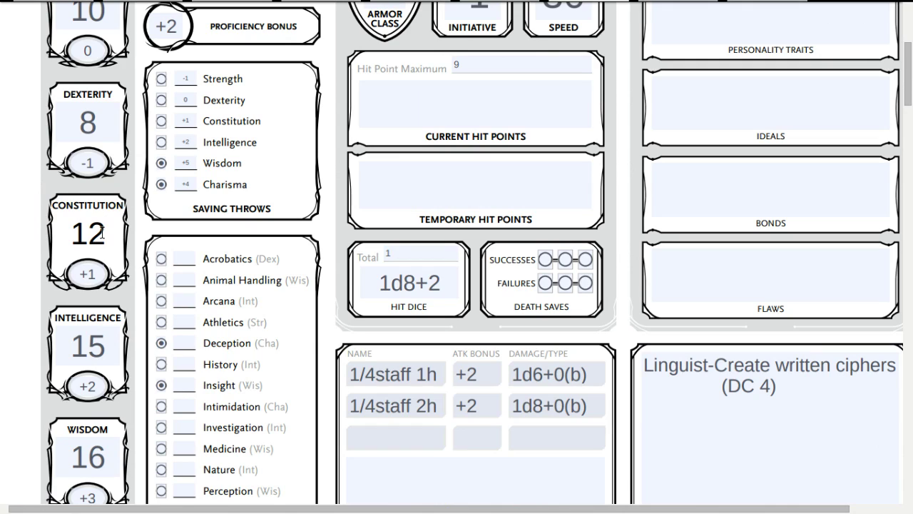
{"action": "scroll", "coordinate": [102, 234], "scroll_direction": "up", "scroll_amount": 2}
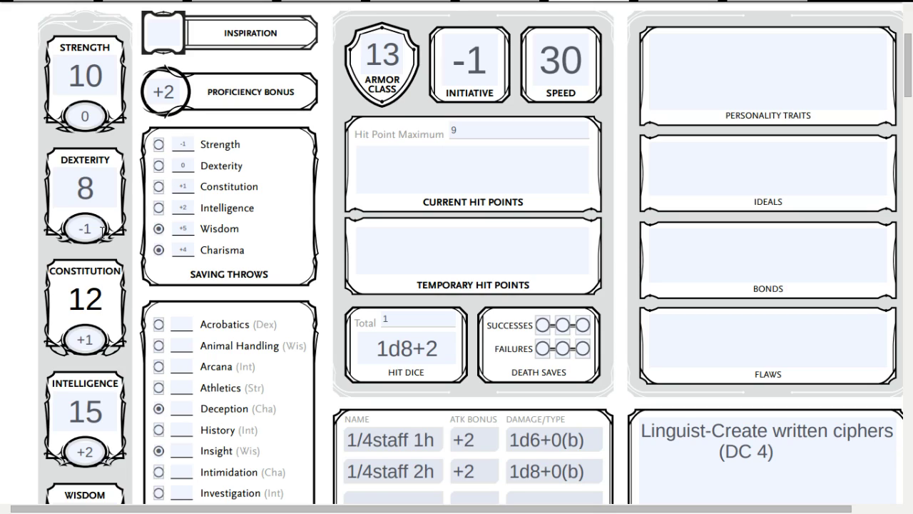
{"action": "scroll", "coordinate": [324, 234], "scroll_direction": "down", "scroll_amount": 7}
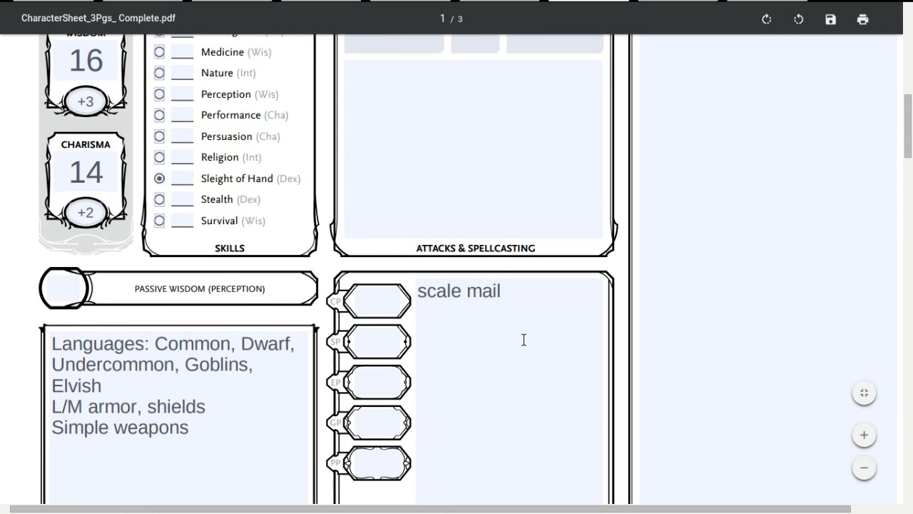
{"action": "left_click", "coordinate": [524, 339]}
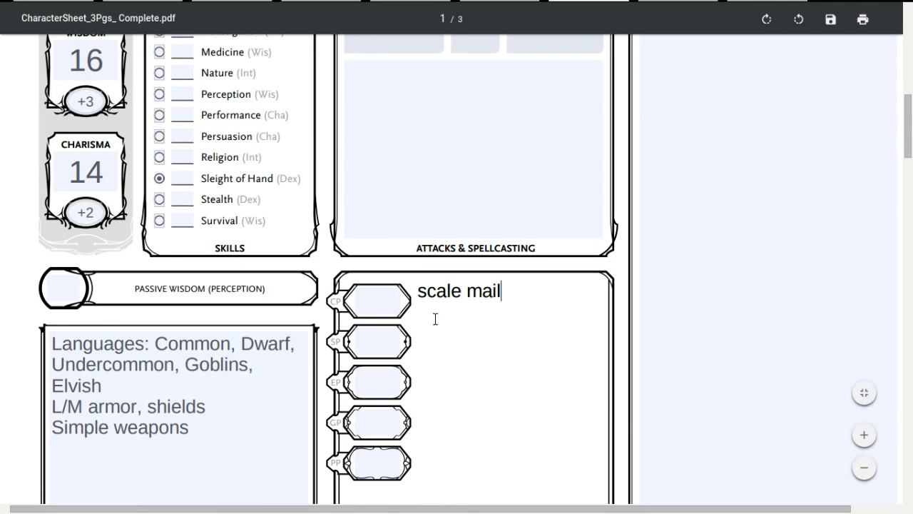
{"action": "key", "text": "Return"}
- Name the third attack entry "L. Xbow" in the attacks and spellcasting section
{"action": "scroll", "coordinate": [348, 178], "scroll_direction": "up", "scroll_amount": 2}
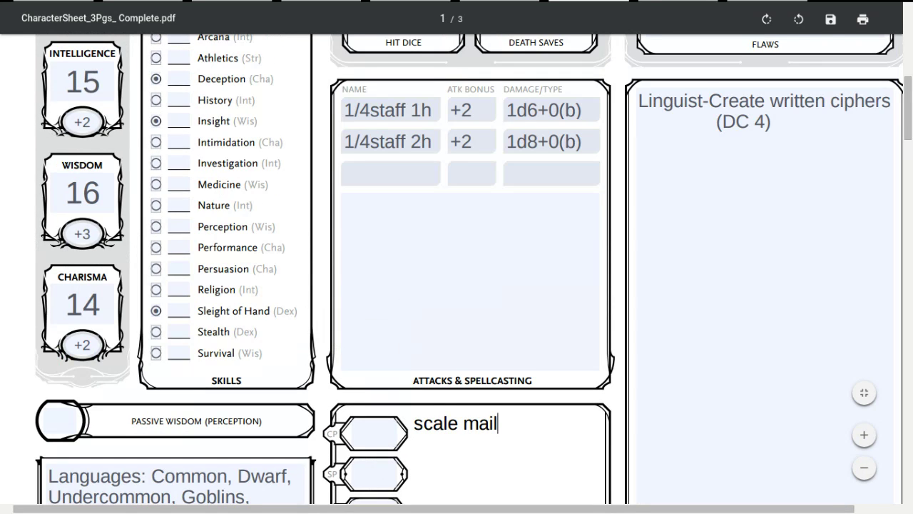
{"action": "left_click", "coordinate": [350, 178]}
{"action": "type", "text": "L/"}
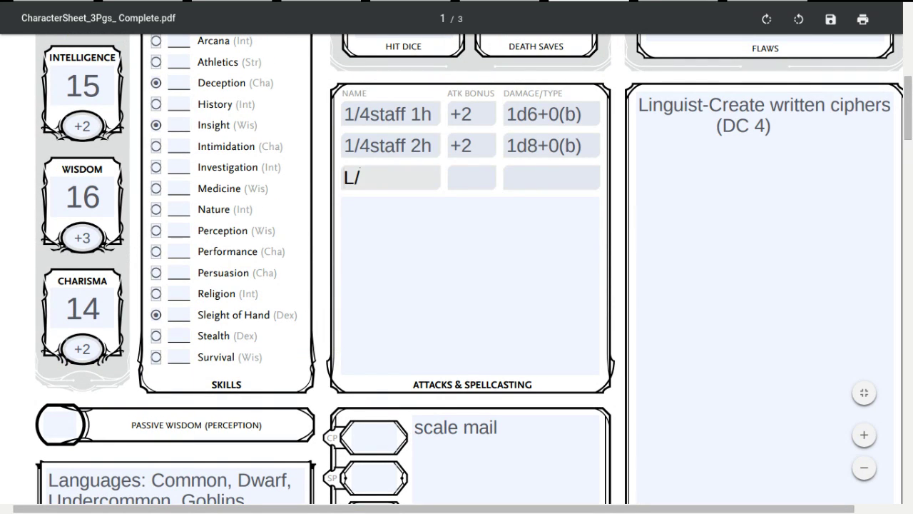
{"action": "key", "text": "BackSpace"}
{"action": "type", "text": "."}
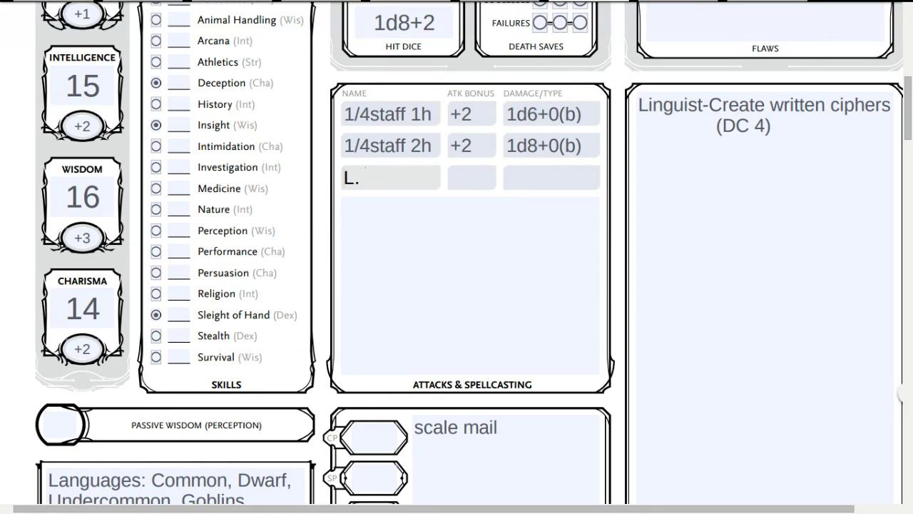
{"action": "type", "text": "Xbp"}
{"action": "key", "text": "BackSpace"}
{"action": "type", "text": "ow"}
- Give the L. Xbow an attack bonus of +1 and damage of 1d8-1(p)
{"action": "left_click", "coordinate": [491, 179]}
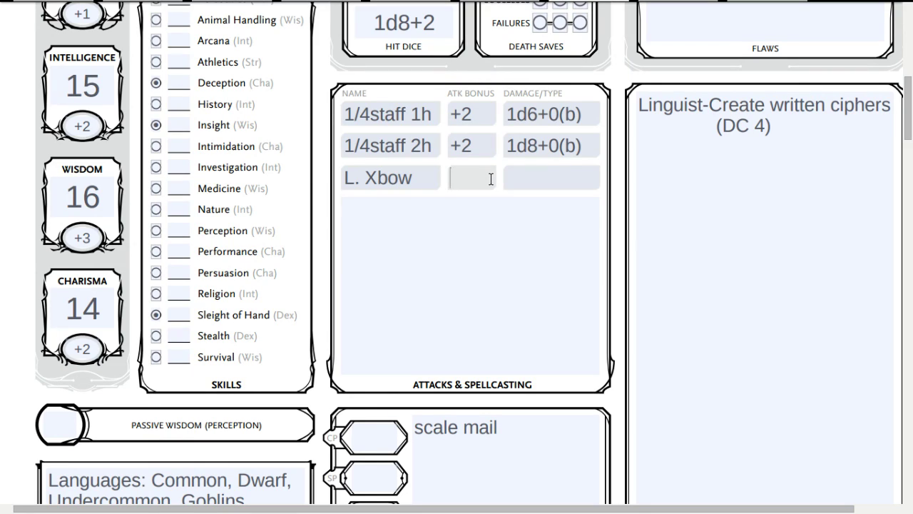
{"action": "type", "text": "+1"}
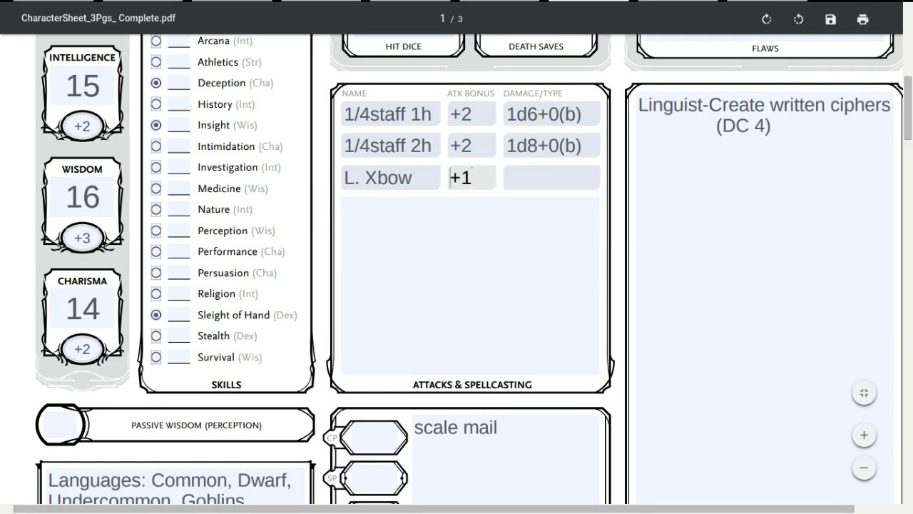
{"action": "left_click", "coordinate": [519, 170]}
{"action": "type", "text": "1d8-1(p)"}
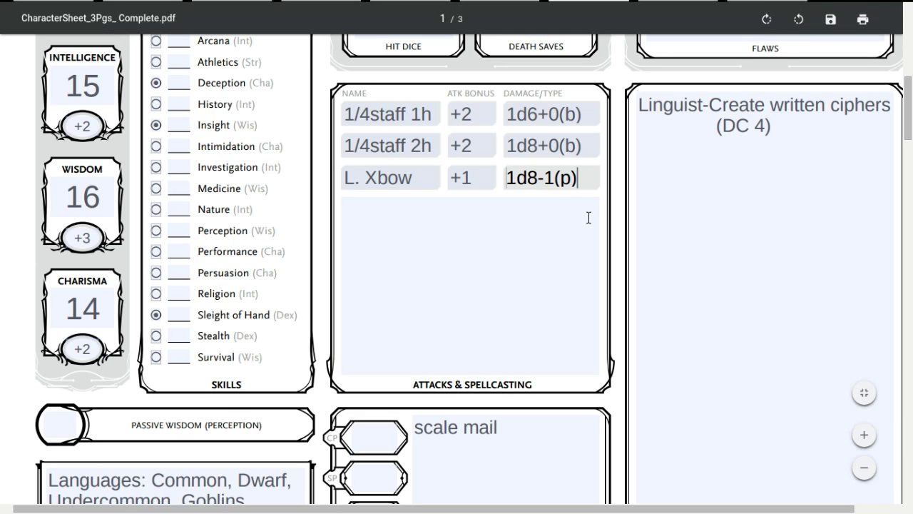
- Add "Priests pack" to the equipment list on the line below "scale mail"
{"action": "scroll", "coordinate": [589, 223], "scroll_direction": "left", "scroll_amount": 1}
{"action": "scroll", "coordinate": [619, 259], "scroll_direction": "down", "scroll_amount": 3}
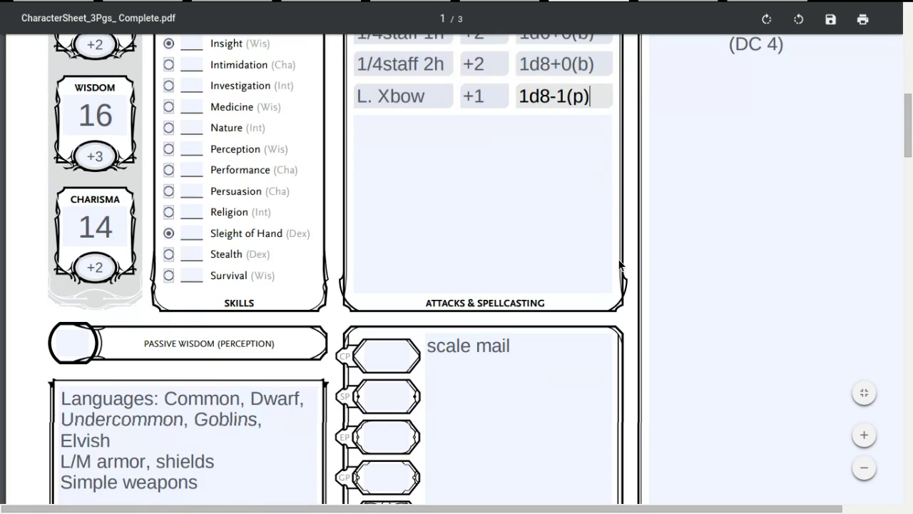
{"action": "left_click", "coordinate": [540, 363]}
{"action": "scroll", "coordinate": [541, 362], "scroll_direction": "up", "scroll_amount": 1}
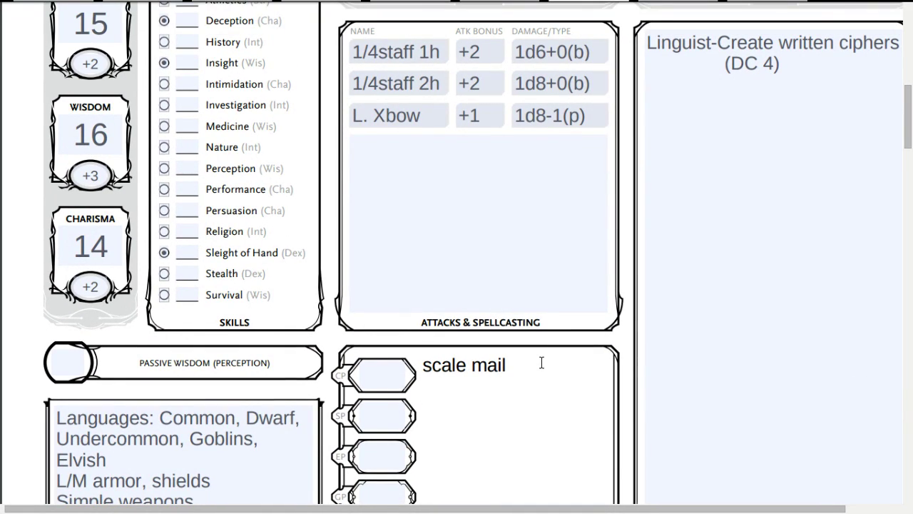
{"action": "scroll", "coordinate": [541, 362], "scroll_direction": "down", "scroll_amount": 1}
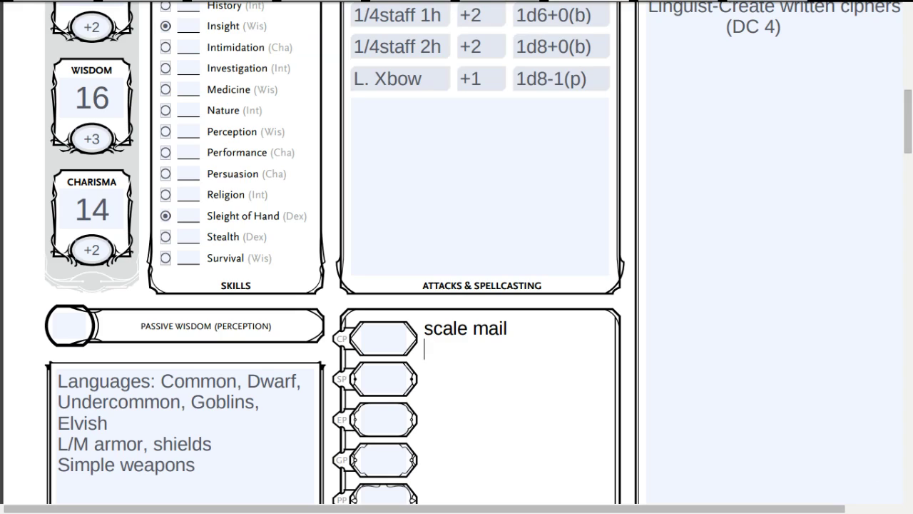
{"action": "type", "text": "Pr"}
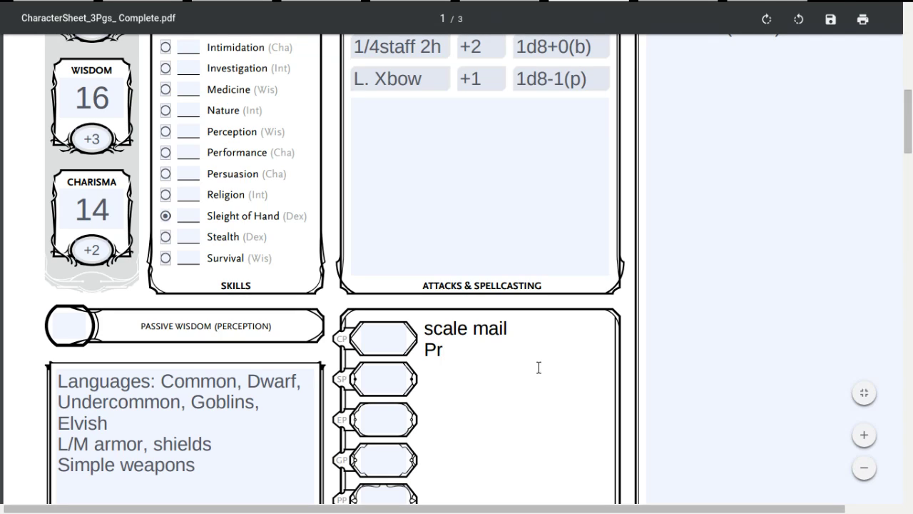
{"action": "type", "text": "iests pack"}
- Review the first page from the character header and armor class down to the ability modifiers and skill list
{"action": "scroll", "coordinate": [541, 369], "scroll_direction": "up", "scroll_amount": 10}
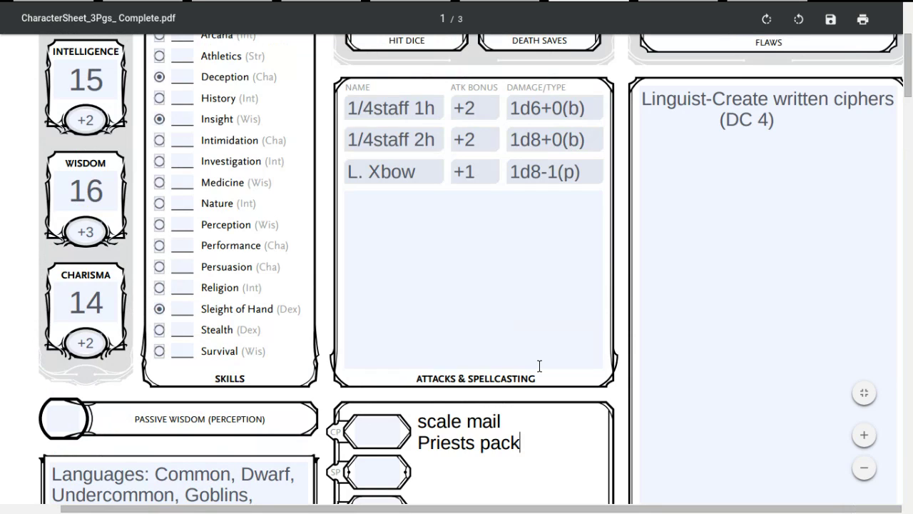
{"action": "scroll", "coordinate": [412, 419], "scroll_direction": "right", "scroll_amount": 2}
{"action": "scroll", "coordinate": [556, 291], "scroll_direction": "up", "scroll_amount": 2}
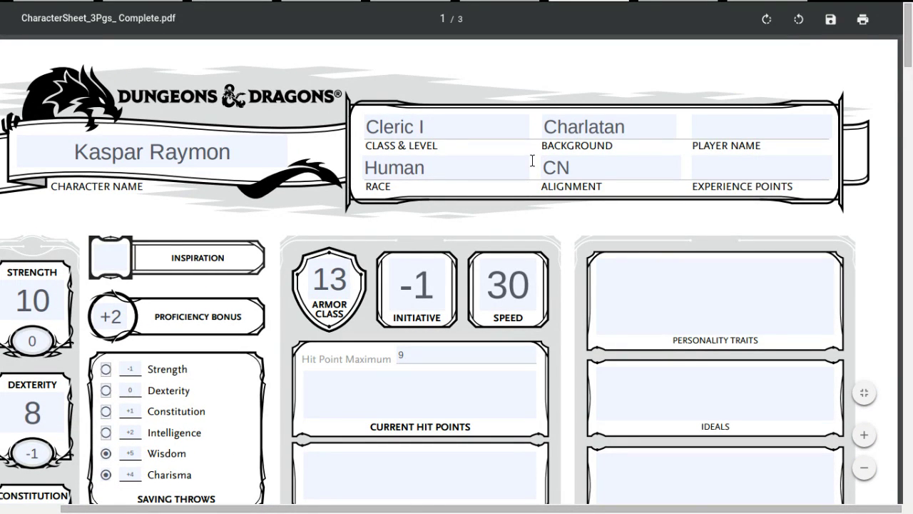
{"action": "scroll", "coordinate": [533, 161], "scroll_direction": "down", "scroll_amount": 1}
{"action": "scroll", "coordinate": [532, 160], "scroll_direction": "down", "scroll_amount": 2}
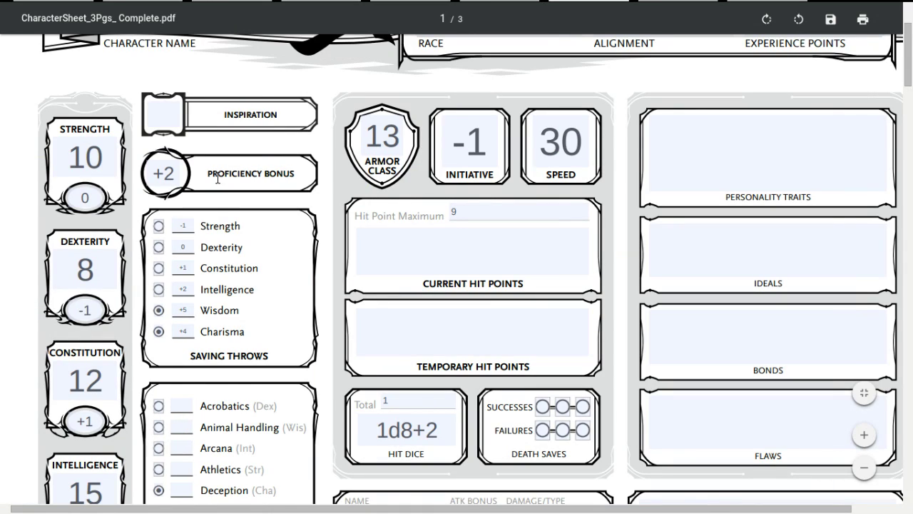
{"action": "scroll", "coordinate": [0, 171], "scroll_direction": "down", "scroll_amount": 2}
{"action": "scroll", "coordinate": [0, 172], "scroll_direction": "left", "scroll_amount": 1}
{"action": "scroll", "coordinate": [0, 172], "scroll_direction": "down", "scroll_amount": 4}
{"action": "scroll", "coordinate": [244, 334], "scroll_direction": "up", "scroll_amount": 1}
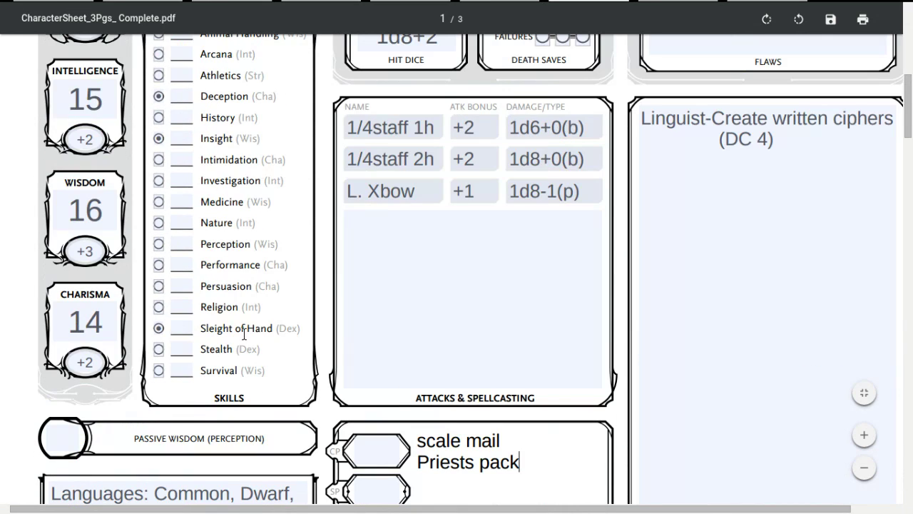
{"action": "scroll", "coordinate": [244, 334], "scroll_direction": "down", "scroll_amount": 1}
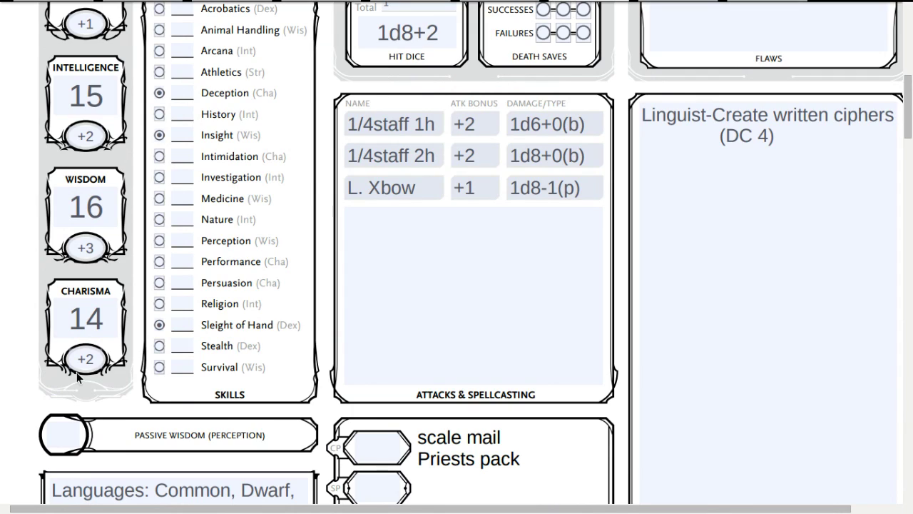
- Mark the character as proficient in the Medicine and Religion skills
{"action": "scroll", "coordinate": [76, 371], "scroll_direction": "up", "scroll_amount": 1}
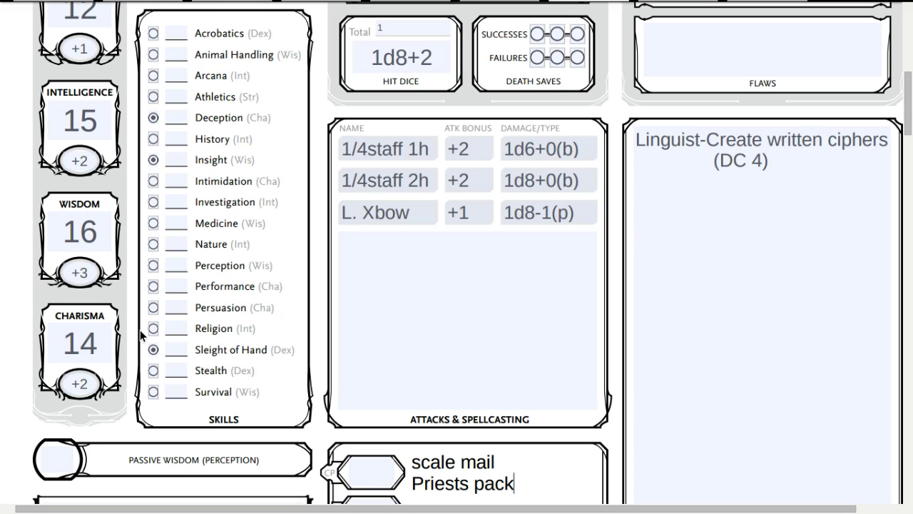
{"action": "left_click", "coordinate": [153, 328]}
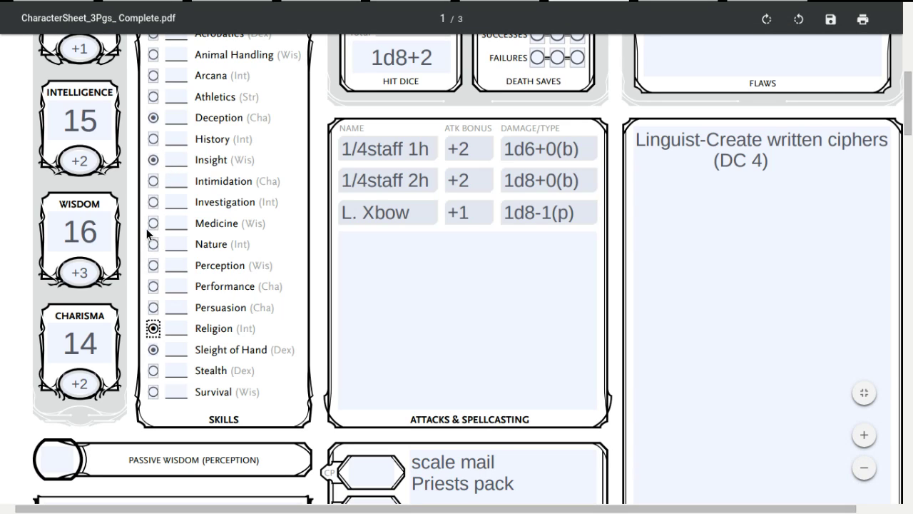
{"action": "key", "text": "space"}
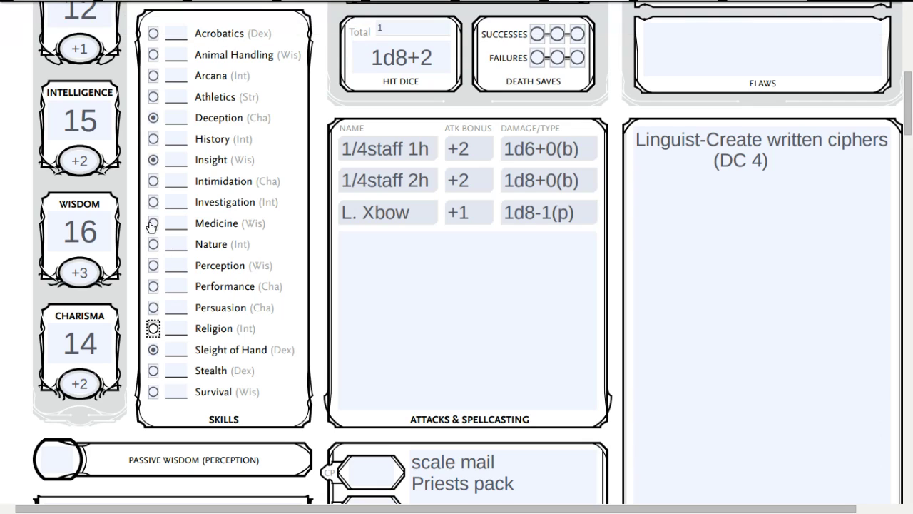
{"action": "left_click", "coordinate": [154, 224]}
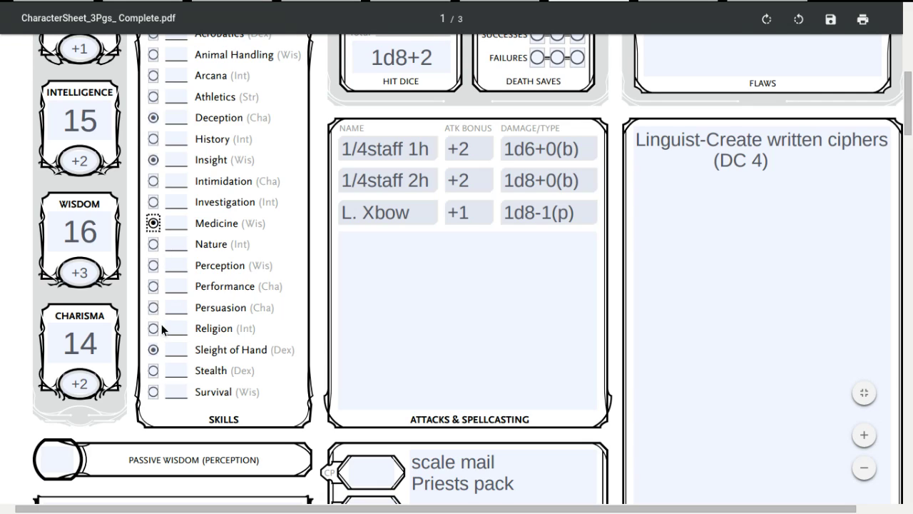
{"action": "left_click", "coordinate": [154, 328]}
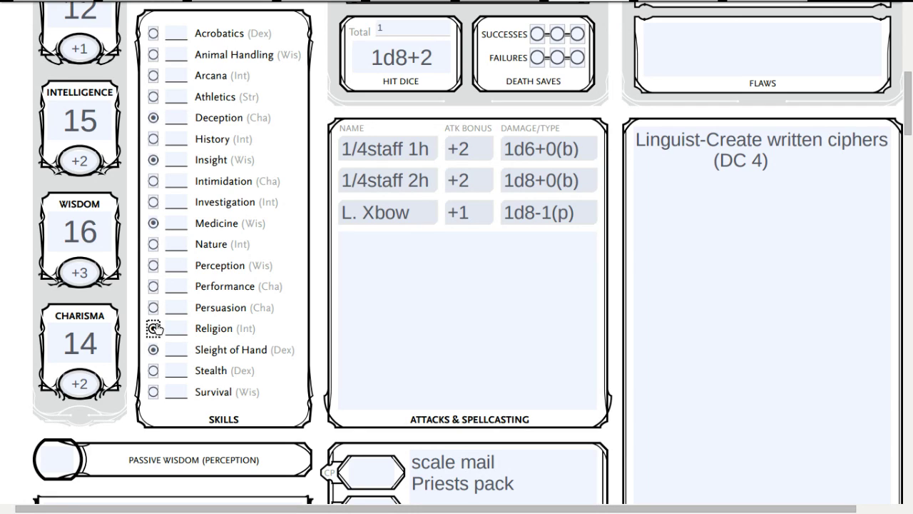
{"action": "left_click", "coordinate": [756, 69]}
{"action": "type", "text": "He scammed a h"}
{"action": "key", "text": "BackSpace"}
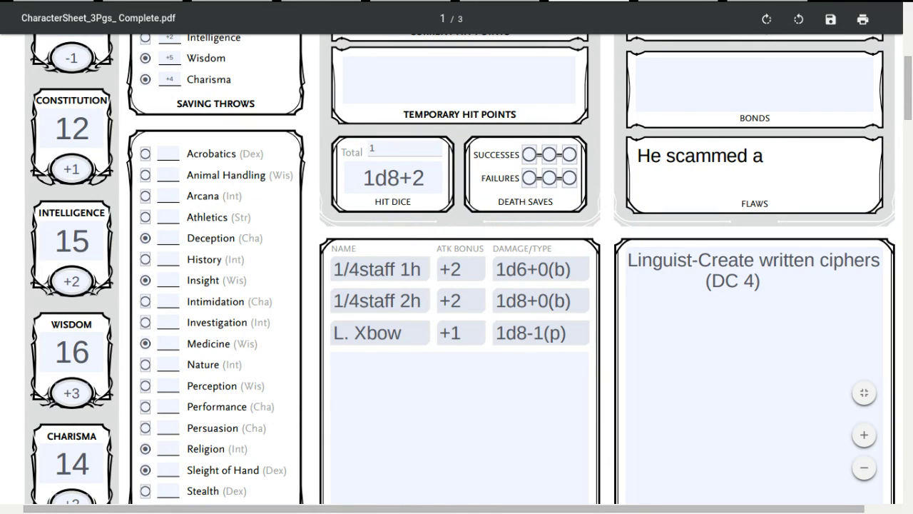
{"action": "type", "text": "powerful man,"}
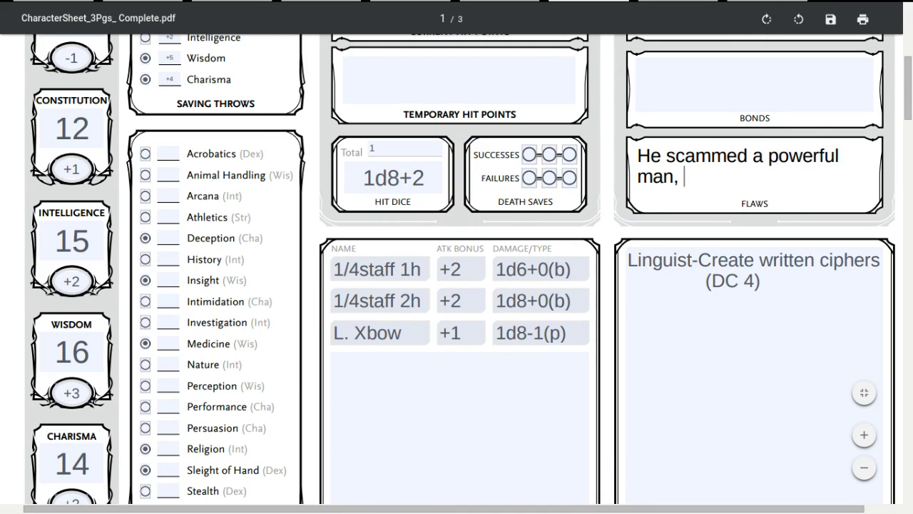
{"action": "key", "text": "BackSpace"}
{"action": "key", "text": "BackSpace"}
{"action": "key", "text": "BackSpace"}
{"action": "key", "text": "BackSpace"}
{"action": "key", "text": "BackSpace"}
{"action": "key", "text": "BackSpace"}
{"action": "key", "text": "BackSpace"}
{"action": "key", "text": "BackSpace"}
{"action": "key", "text": "BackSpace"}
{"action": "key", "text": "BackSpace"}
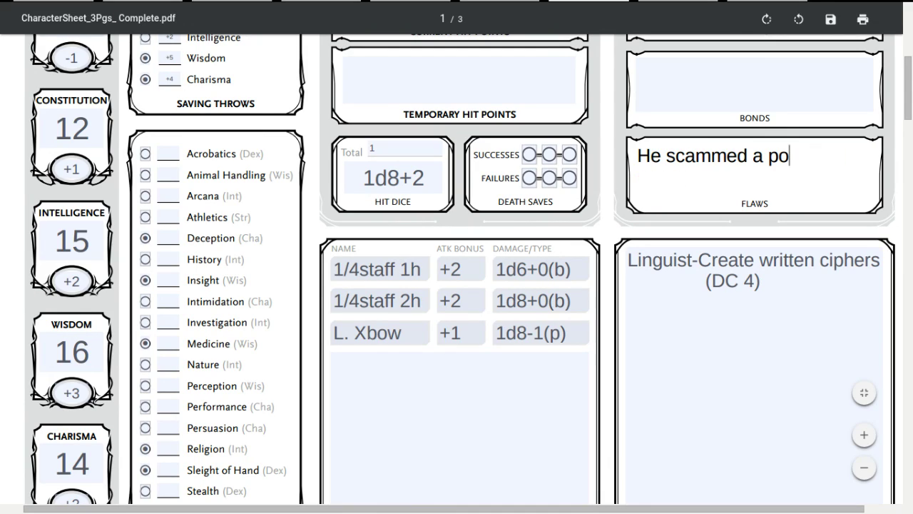
{"action": "key", "text": "BackSpace"}
{"action": "key", "text": "BackSpace"}
{"action": "type", "text": "good"}
{"action": "key", "text": "BackSpace"}
{"action": "key", "text": "BackSpace"}
{"action": "key", "text": "BackSpace"}
{"action": "key", "text": "BackSpace"}
{"action": "type", "text": "poor pers"}
{"action": "key", "text": "BackSpace"}
{"action": "key", "text": "BackSpace"}
{"action": "key", "text": "BackSpace"}
{"action": "key", "text": "BackSpace"}
{"action": "key", "text": "BackSpace"}
{"action": "key", "text": "BackSpace"}
{"action": "key", "text": "BackSpace"}
{"action": "key", "text": "BackSpace"}
{"action": "key", "text": "BackSpace"}
{"action": "key", "text": "BackSpace"}
{"action": "key", "text": "BackSpace"}
{"action": "key", "text": "BackSpace"}
{"action": "key", "text": "BackSpace"}
{"action": "key", "text": "BackSpace"}
{"action": "key", "text": "BackSpace"}
{"action": "key", "text": "BackSpace"}
{"action": "key", "text": "BackSpace"}
{"action": "key", "text": "BackSpace"}
{"action": "key", "text": "BackSpace"}
{"action": "key", "text": "BackSpace"}
{"action": "key", "text": "BackSpace"}
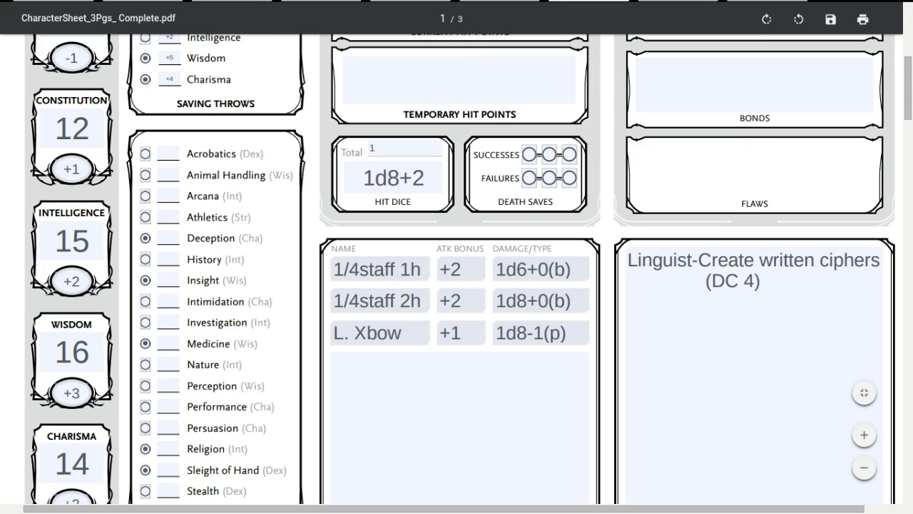
{"action": "type", "text": "He was"}
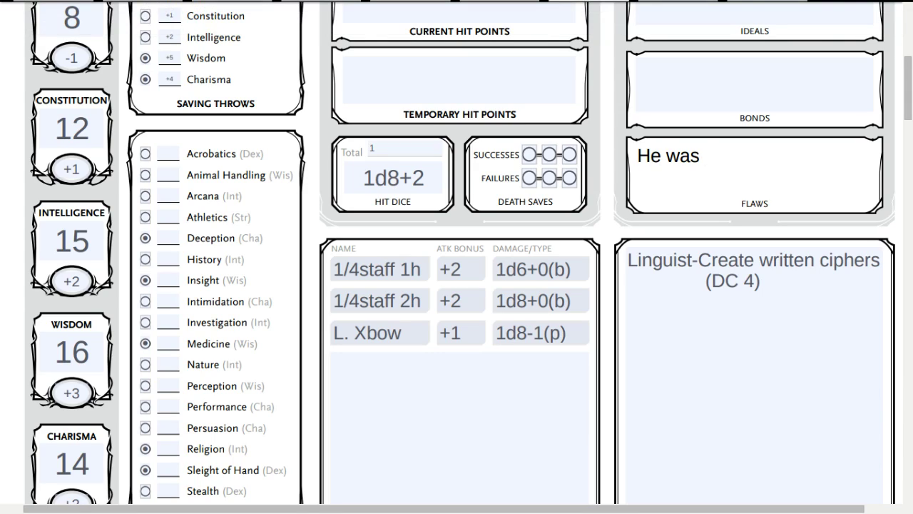
{"action": "key", "text": "BackSpace"}
{"action": "key", "text": "BackSpace"}
{"action": "key", "text": "BackSpace"}
{"action": "key", "text": "BackSpace"}
{"action": "key", "text": "BackSpace"}
{"action": "key", "text": "BackSpace"}
{"action": "key", "text": "BackSpace"}
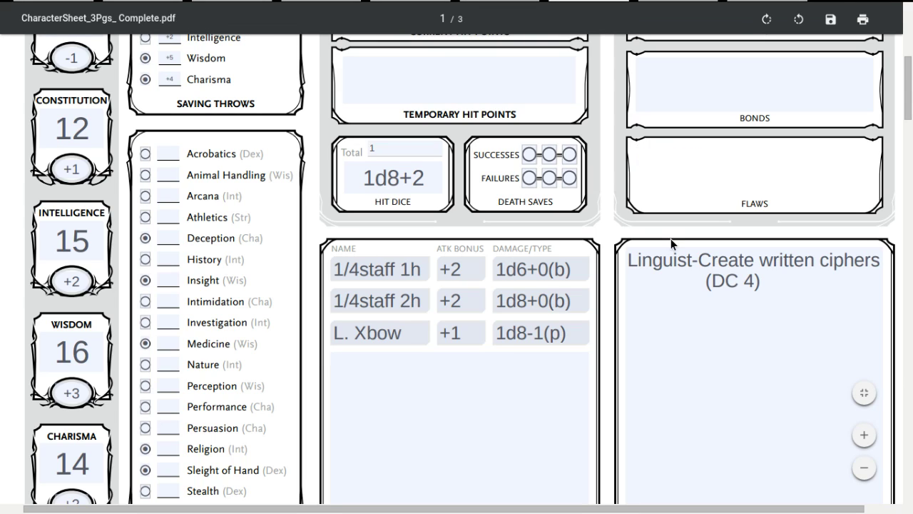
{"action": "left_click", "coordinate": [625, 216]}
- Look over the second page's character details, appearance, allies and organizations, and additional features sections
{"action": "scroll", "coordinate": [642, 210], "scroll_direction": "right", "scroll_amount": 1}
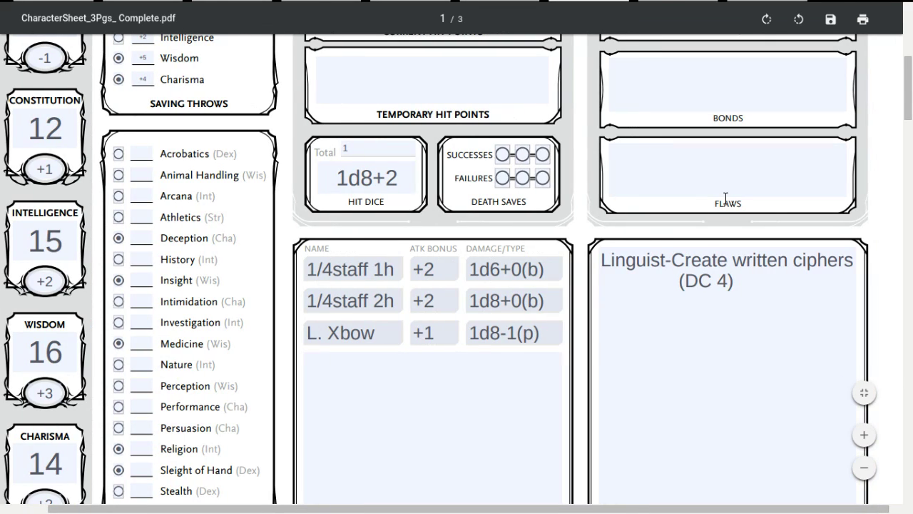
{"action": "scroll", "coordinate": [726, 198], "scroll_direction": "down", "scroll_amount": 10}
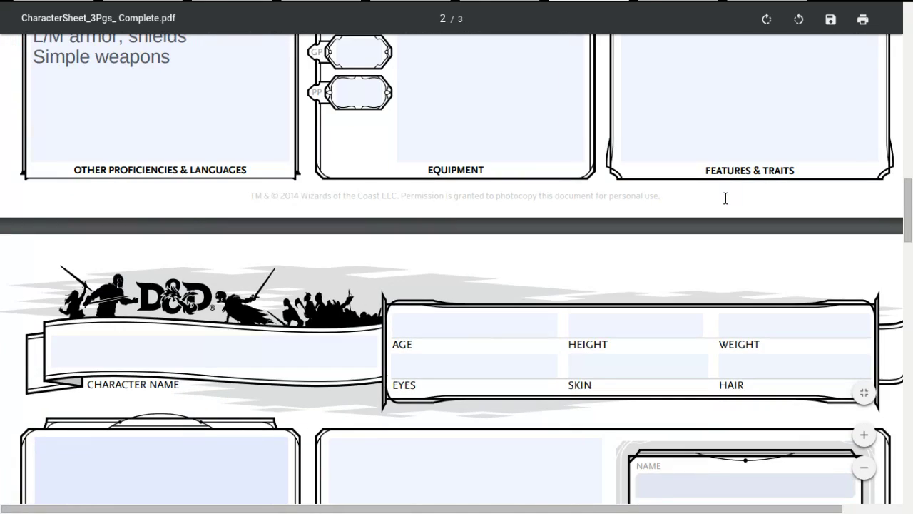
{"action": "scroll", "coordinate": [724, 197], "scroll_direction": "down", "scroll_amount": 6}
{"action": "scroll", "coordinate": [724, 198], "scroll_direction": "left", "scroll_amount": 1}
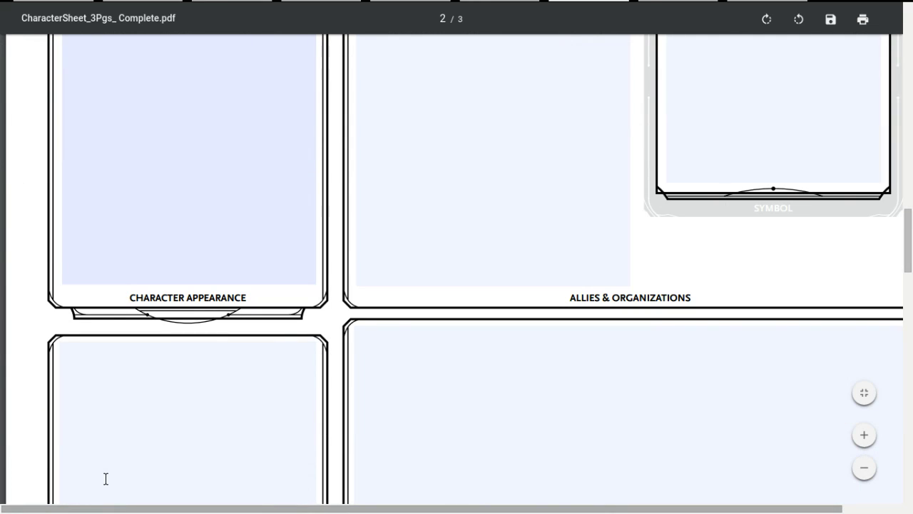
{"action": "scroll", "coordinate": [138, 385], "scroll_direction": "down", "scroll_amount": 9}
{"action": "scroll", "coordinate": [139, 386], "scroll_direction": "up", "scroll_amount": 3}
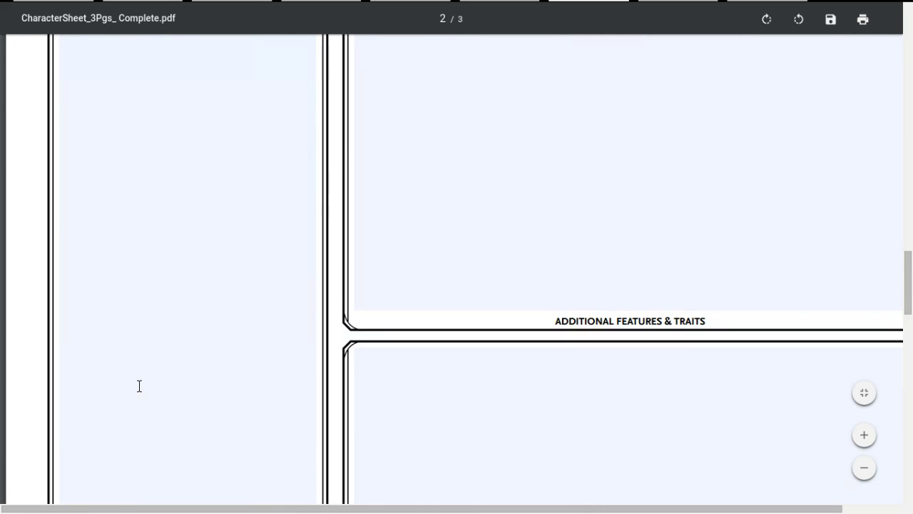
{"action": "scroll", "coordinate": [140, 386], "scroll_direction": "up", "scroll_amount": 2}
{"action": "scroll", "coordinate": [139, 386], "scroll_direction": "right", "scroll_amount": 1}
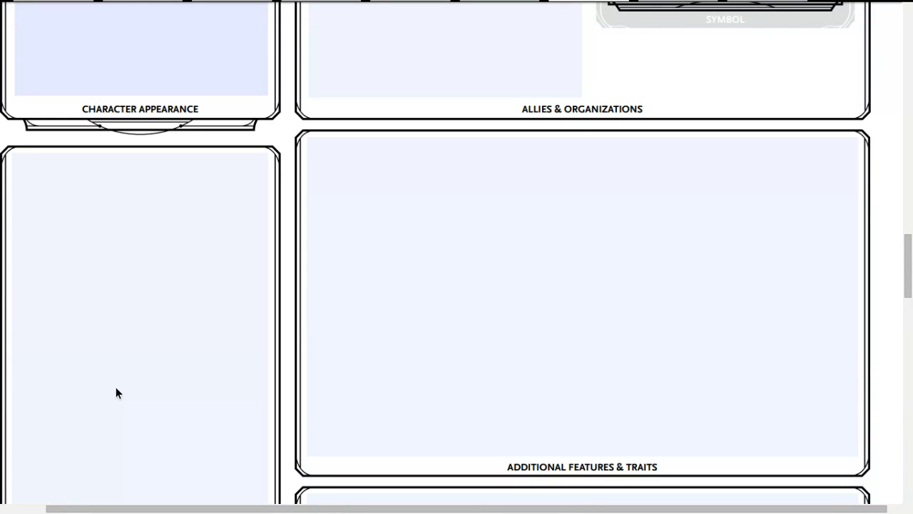
{"action": "left_click", "coordinate": [99, 392]}
{"action": "type", "text": "He was v"}
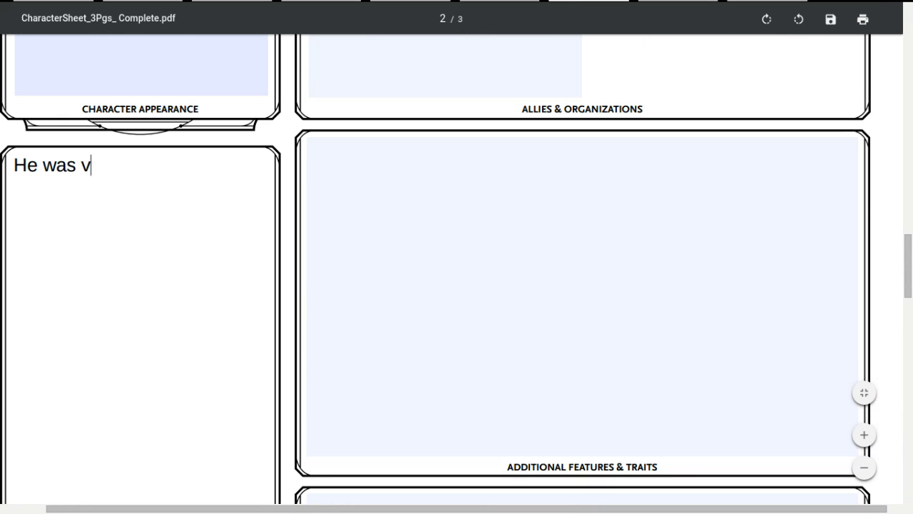
{"action": "type", "text": "ery much"}
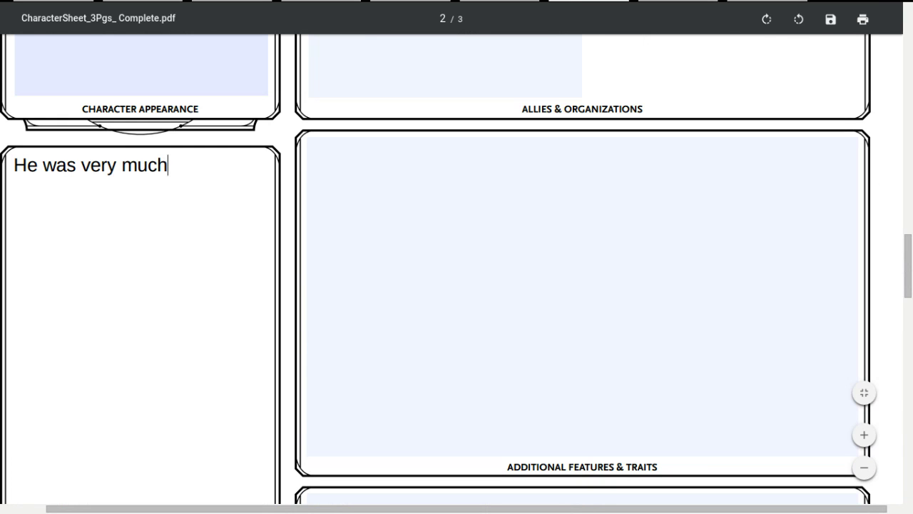
{"action": "type", "text": " a smoo"}
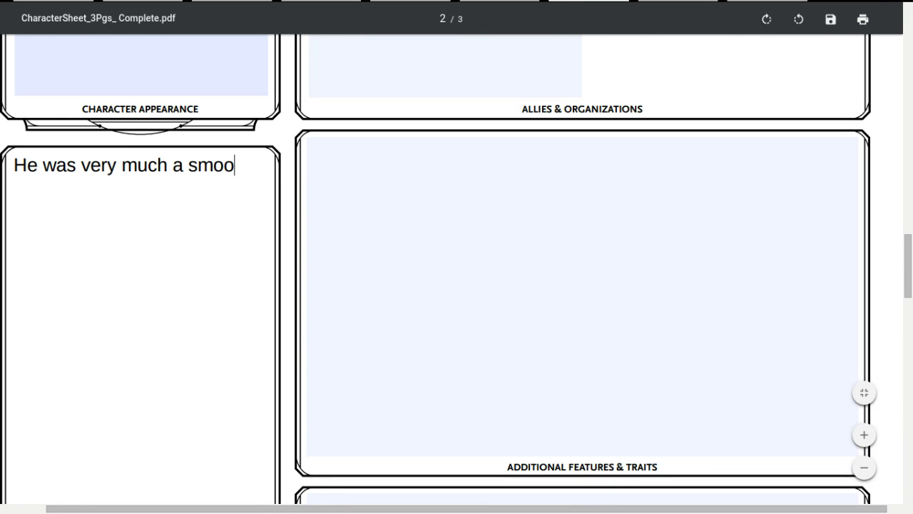
{"action": "key", "text": "BackSpace"}
{"action": "key", "text": "BackSpace"}
{"action": "key", "text": "BackSpace"}
{"action": "key", "text": "BackSpace"}
{"action": "key", "text": "BackSpace"}
{"action": "key", "text": "BackSpace"}
{"action": "key", "text": "BackSpace"}
{"action": "key", "text": "BackSpace"}
{"action": "key", "text": "BackSpace"}
{"action": "key", "text": "BackSpace"}
{"action": "key", "text": "BackSpace"}
{"action": "key", "text": "BackSpace"}
{"action": "key", "text": "BackSpace"}
{"action": "key", "text": "BackSpace"}
{"action": "key", "text": "BackSpace"}
{"action": "key", "text": "BackSpace"}
{"action": "key", "text": "BackSpace"}
{"action": "key", "text": "BackSpace"}
{"action": "key", "text": "BackSpace"}
{"action": "key", "text": "BackSpace"}
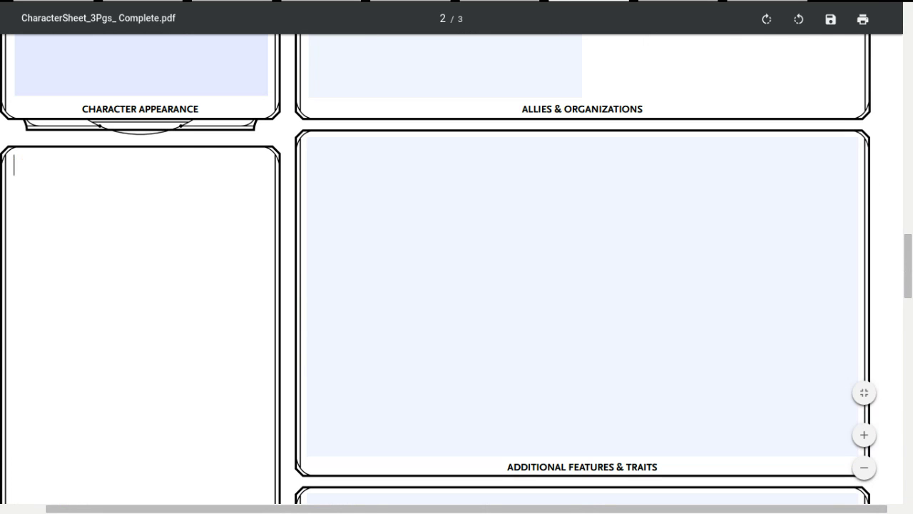
- Start the backstory text in the field below Character Appearance with "-Injured after scamming a mobster"
{"action": "type", "text": "-Inh"}
{"action": "key", "text": "BackSpace"}
{"action": "type", "text": "jured"}
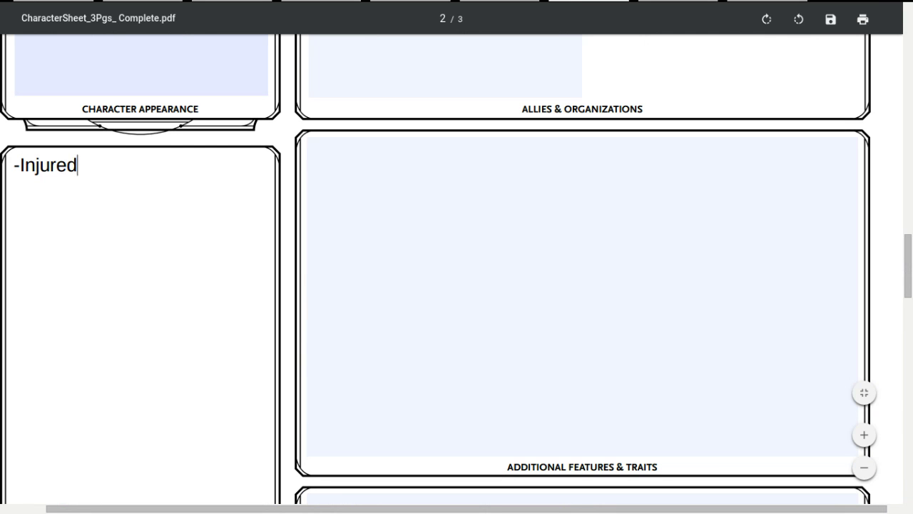
{"action": "type", "text": " after"}
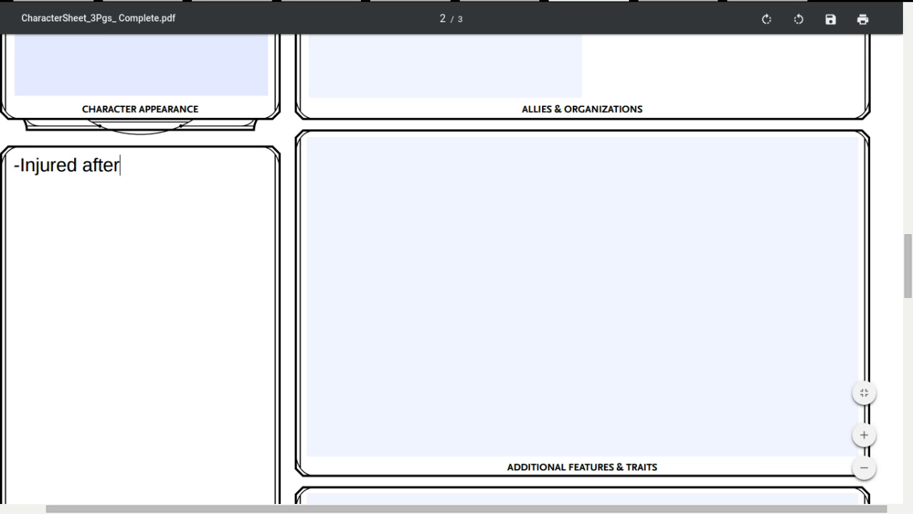
{"action": "type", "text": " scamming "}
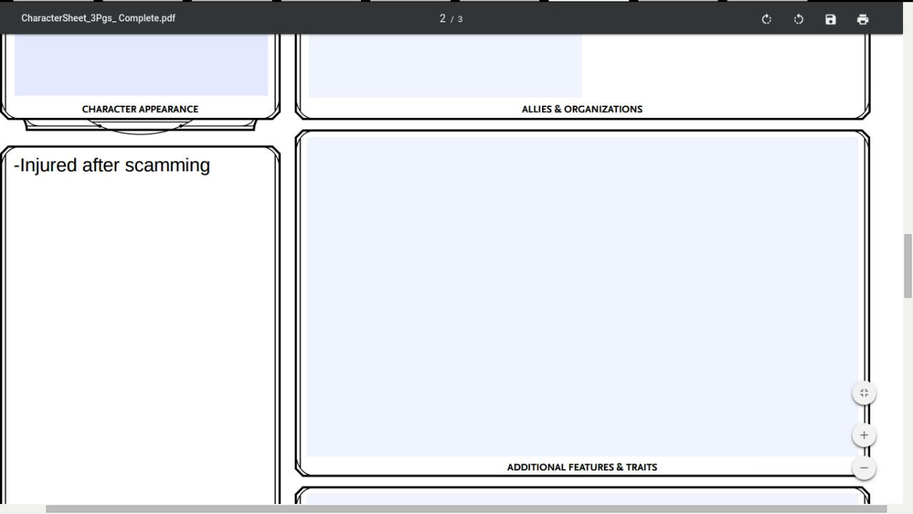
{"action": "type", "text": "a mobster"}
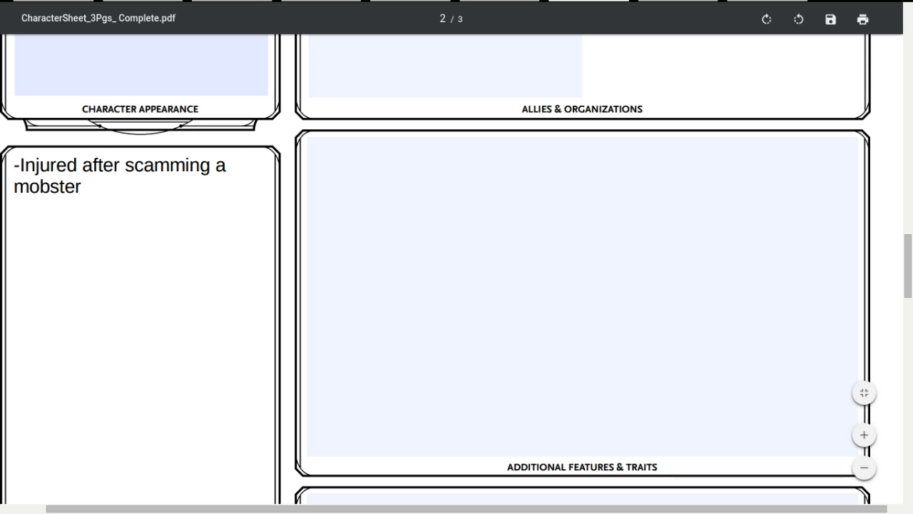
- Continue the backstory after "mobster" with ", the reason he has such low dex, he had a bum"
{"action": "type", "text": ", the rea"}
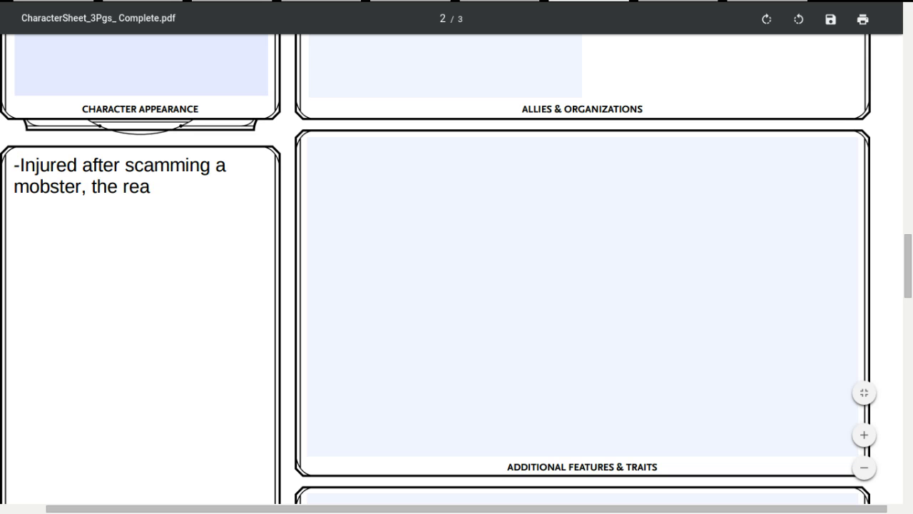
{"action": "type", "text": "son he"}
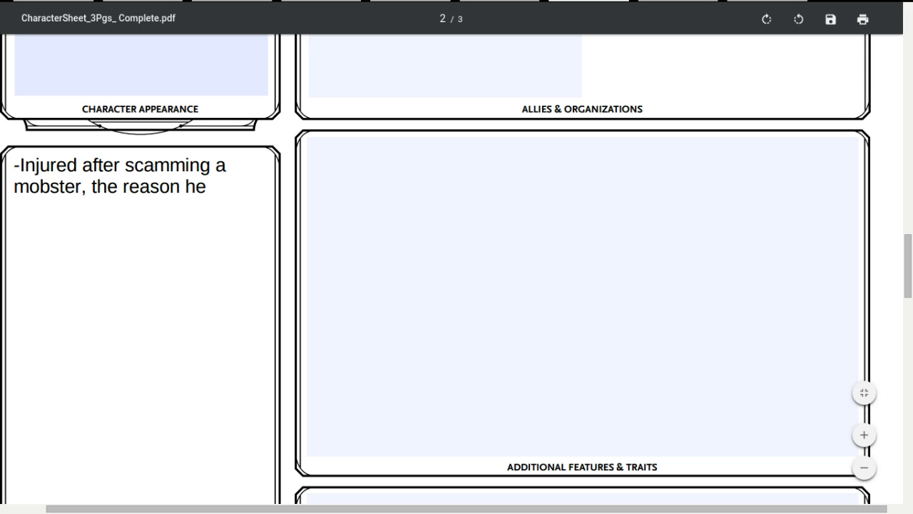
{"action": "type", "text": " has"}
{"action": "type", "text": " such"}
{"action": "type", "text": " low de"}
{"action": "type", "text": "x, he ha"}
{"action": "type", "text": "d a bum "}
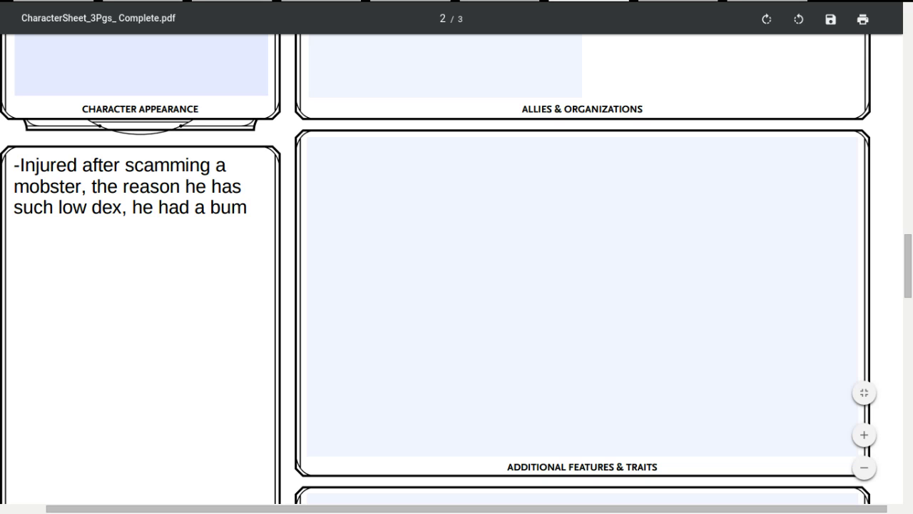
- Continue the backstory after "bum" with "knee. Beaten with a club by mobsters mob"
{"action": "type", "text": "knee. Bea"}
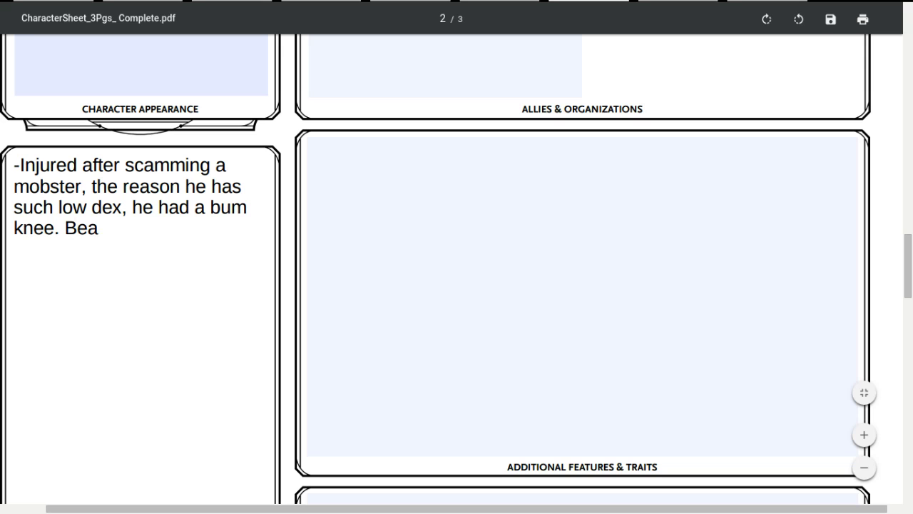
{"action": "type", "text": "ten with a"}
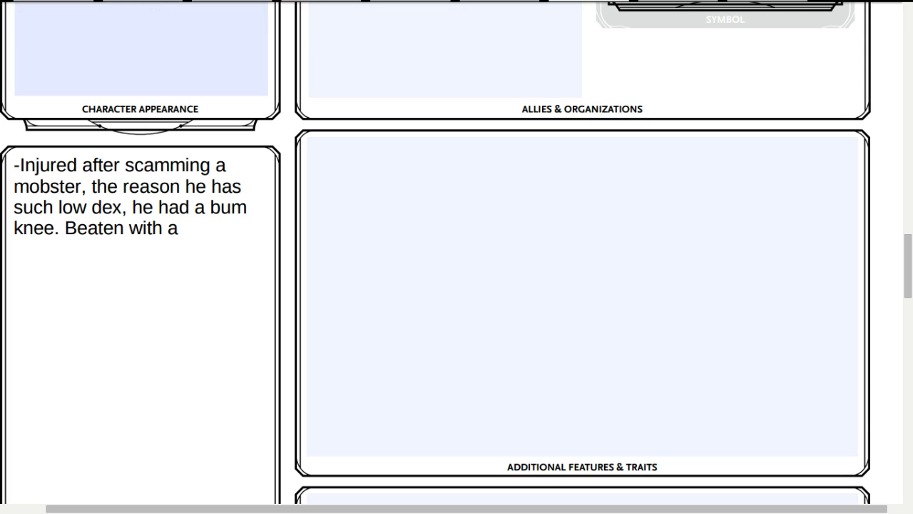
{"action": "type", "text": "club"}
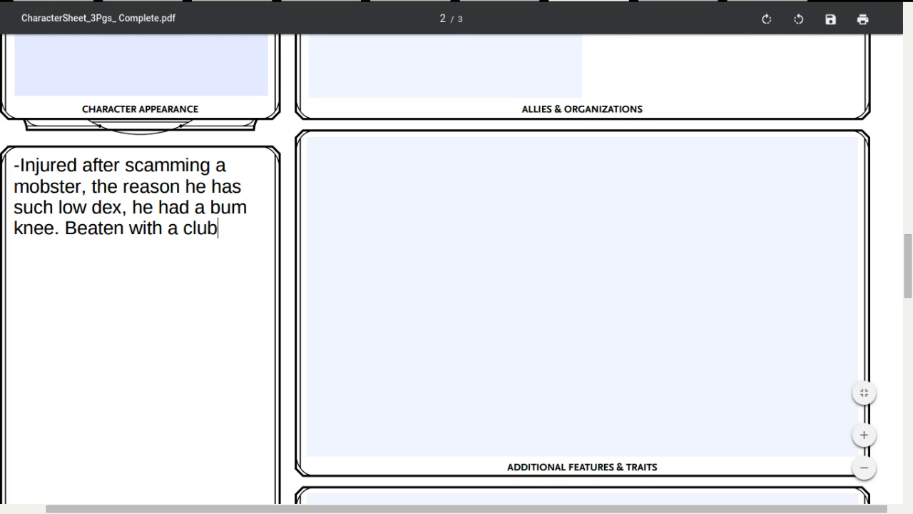
{"action": "type", "text": " to sub"}
{"action": "key", "text": "BackSpace"}
{"action": "key", "text": "BackSpace"}
{"action": "key", "text": "BackSpace"}
{"action": "key", "text": "BackSpace"}
{"action": "key", "text": "BackSpace"}
{"action": "key", "text": "BackSpace"}
{"action": "key", "text": "BackSpace"}
{"action": "type", "text": "by mobsters mob"}
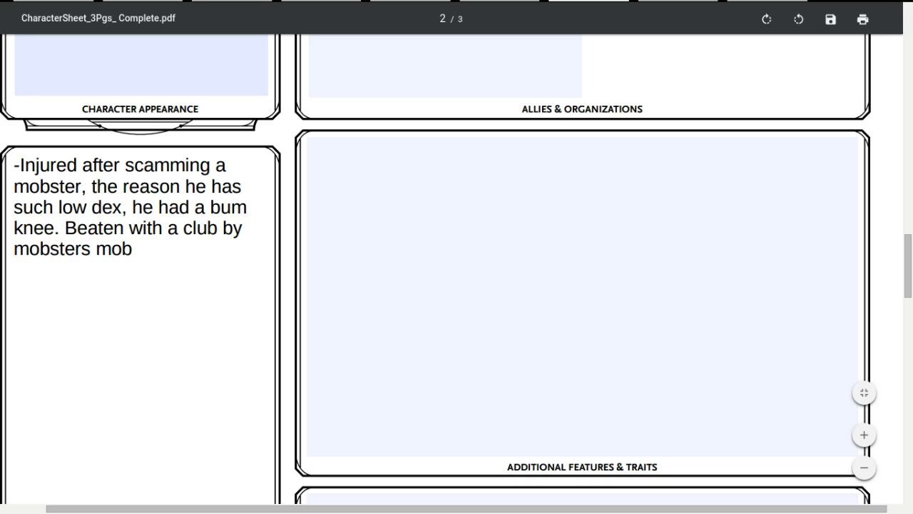
- End the "mobsters mob" sentence with a period and add "Saw "the light" of Ikmir, the redemtion god." to the backstory
{"action": "type", "text": ". Saw \"the light"}
{"action": "key", "text": "BackSpace"}
{"action": "type", "text": "\" "}
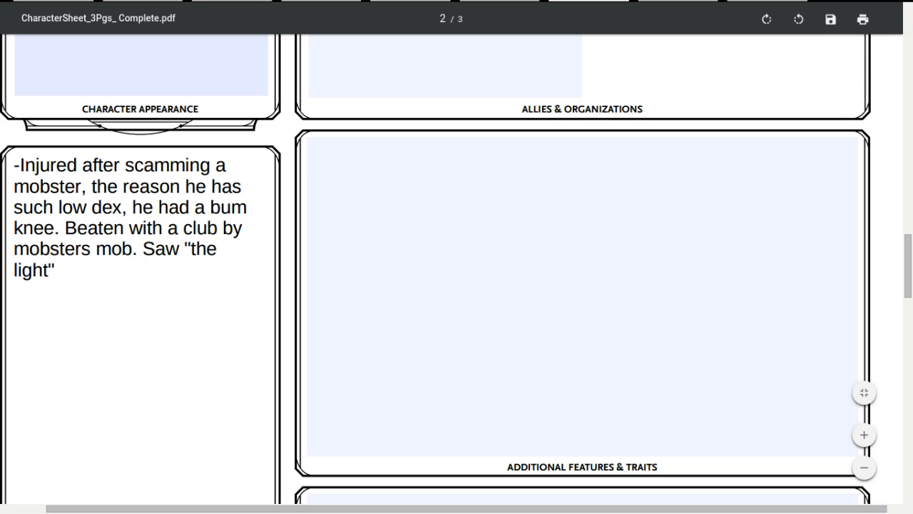
{"action": "type", "text": "pf"}
{"action": "key", "text": "BackSpace"}
{"action": "key", "text": "BackSpace"}
{"action": "type", "text": "of"}
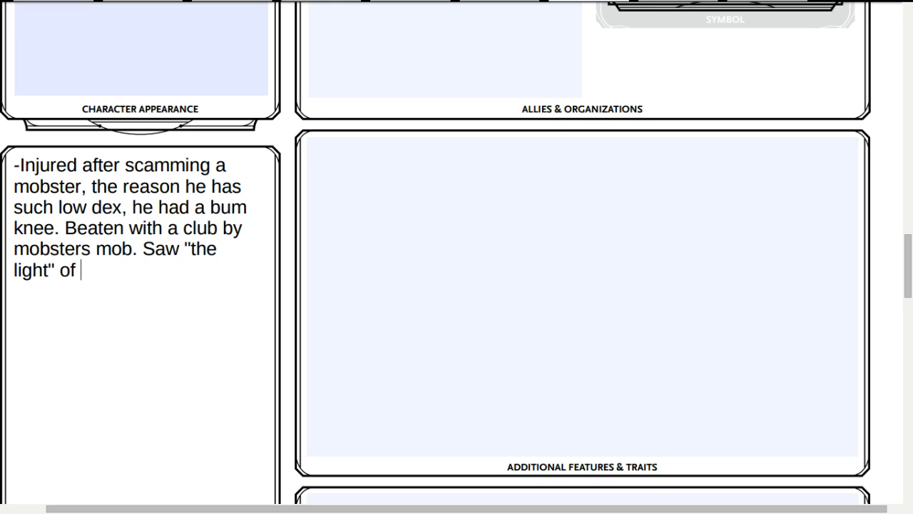
{"action": "type", "text": "Ikmir, t"}
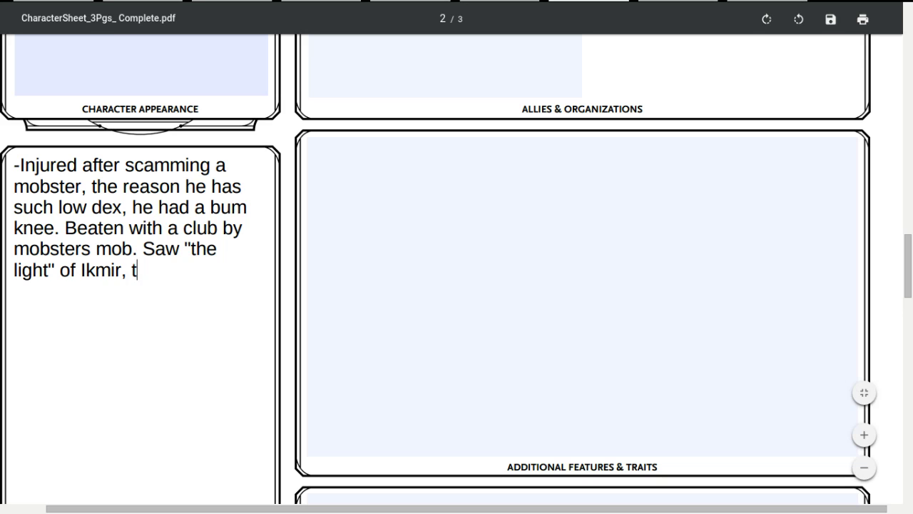
{"action": "type", "text": "he redemtio"}
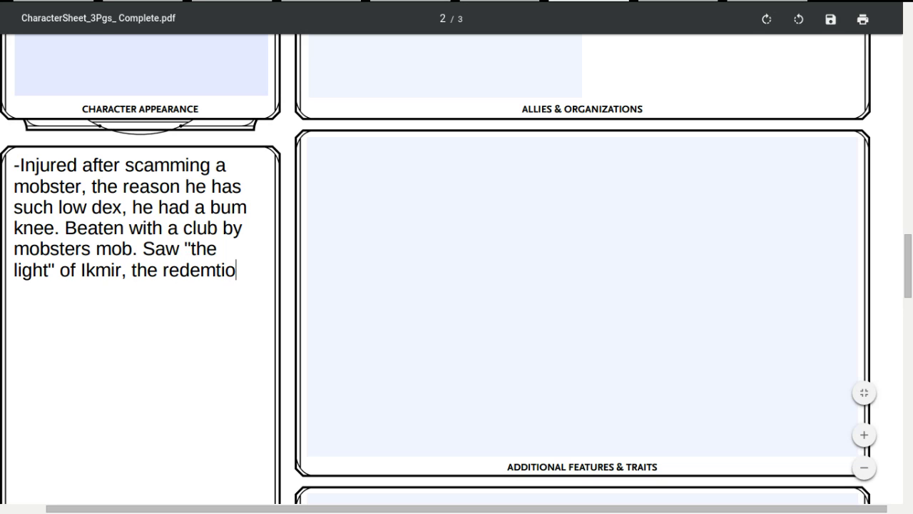
{"action": "type", "text": "n God"}
{"action": "key", "text": "BackSpace"}
{"action": "key", "text": "BackSpace"}
{"action": "key", "text": "BackSpace"}
{"action": "type", "text": "god,"}
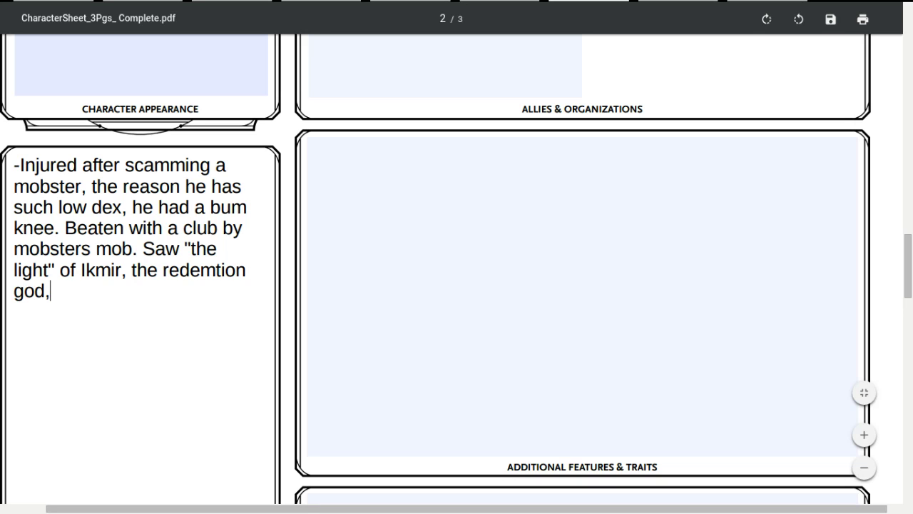
{"action": "key", "text": "BackSpace"}
{"action": "type", "text": "."}
- Begin the next backstory sentence with "Gave up his scamming and conning but is still tempted"
{"action": "type", "text": "Gave up his"}
{"action": "key", "text": "BackSpace"}
{"action": "type", "text": "is ch"}
{"action": "key", "text": "BackSpace"}
{"action": "key", "text": "BackSpace"}
{"action": "type", "text": "scamming and com"}
{"action": "key", "text": "BackSpace"}
{"action": "type", "text": "nni"}
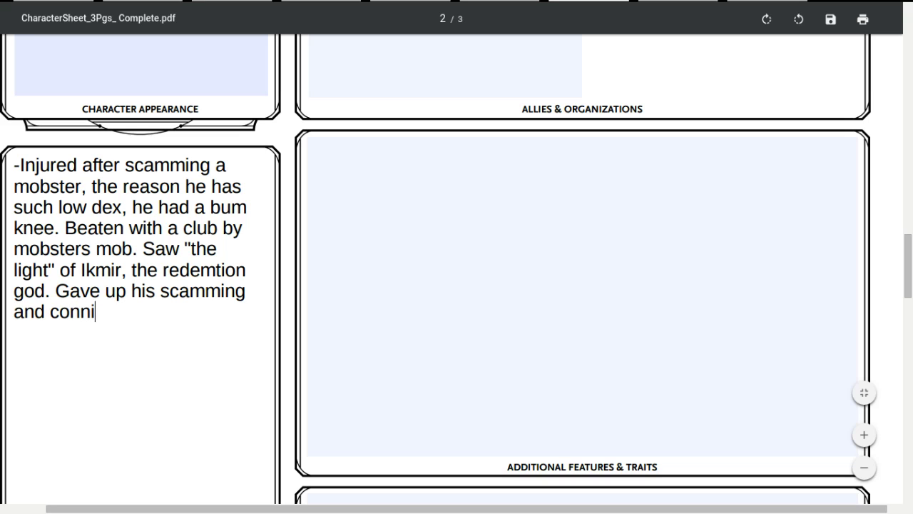
{"action": "type", "text": "ng but "}
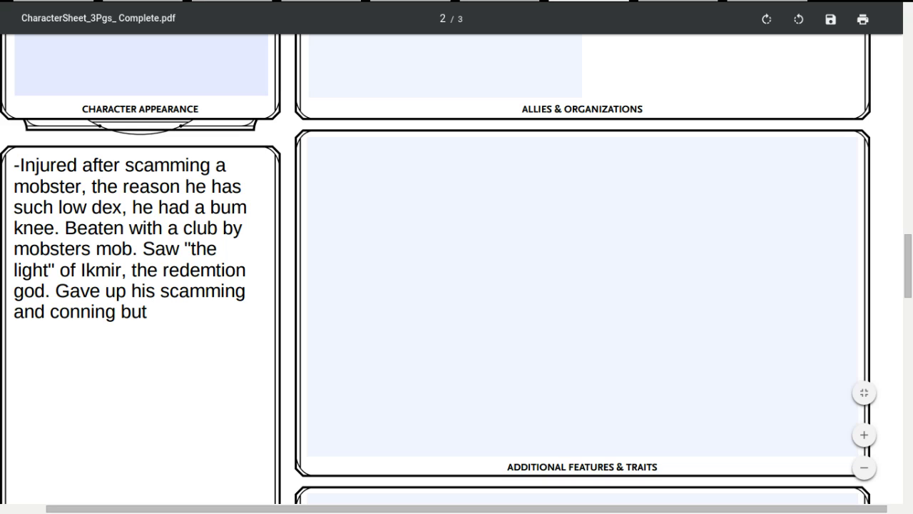
{"action": "type", "text": "is still tem"}
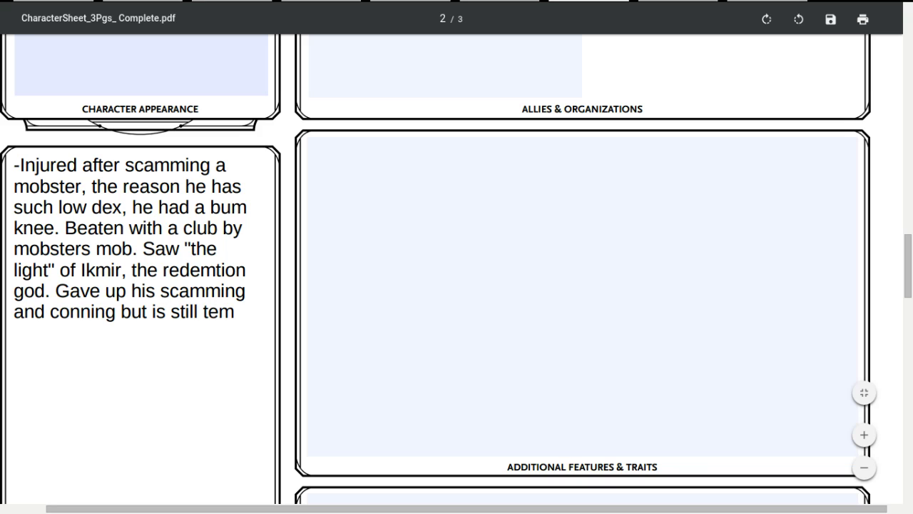
{"action": "type", "text": "pted"}
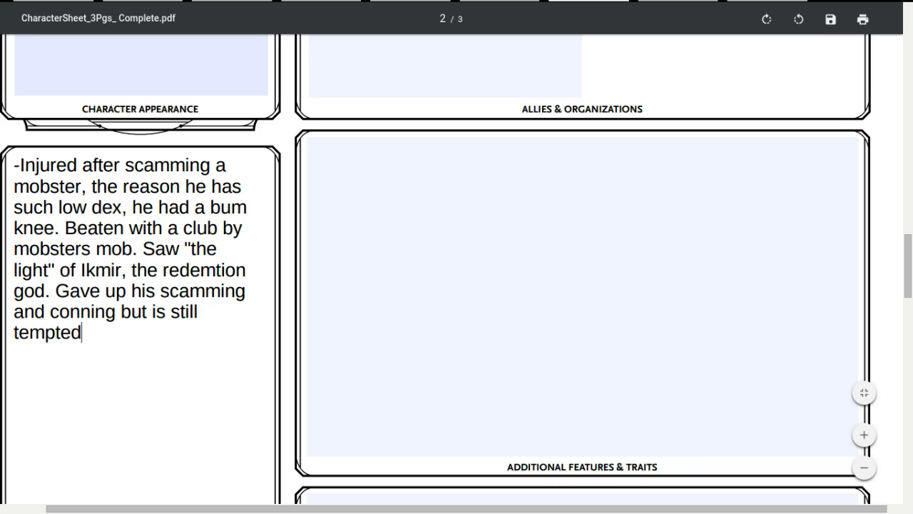
- Continue the backstory sentence after "tempted" with "and often uses it to promote the light and help"
{"action": "type", "text": " and of"}
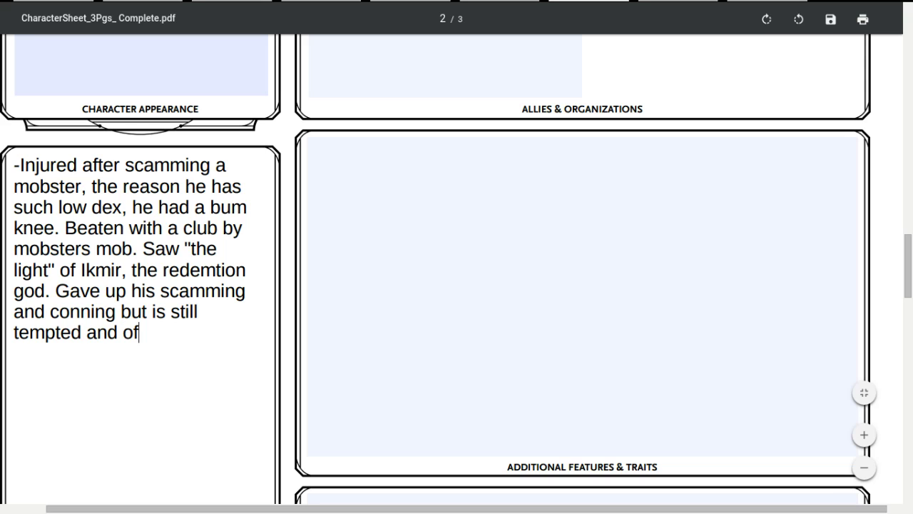
{"action": "type", "text": "ten us"}
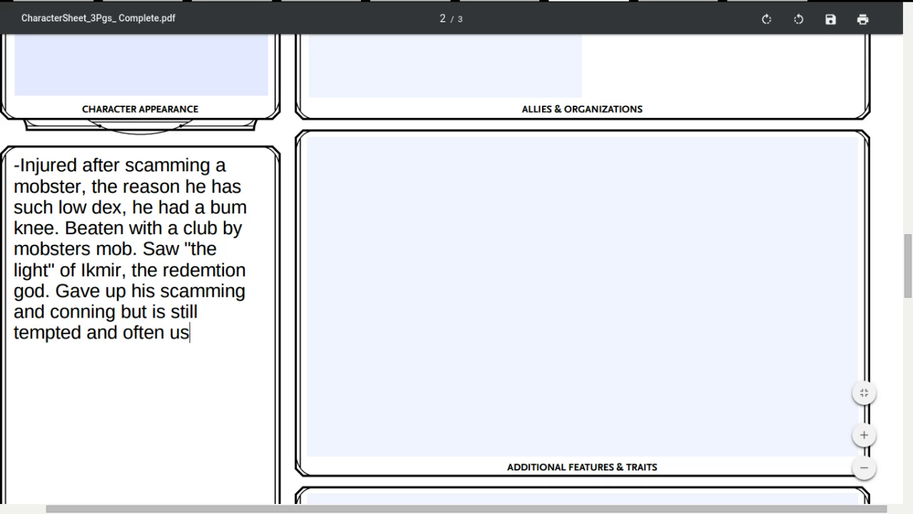
{"action": "type", "text": "es it to pro"}
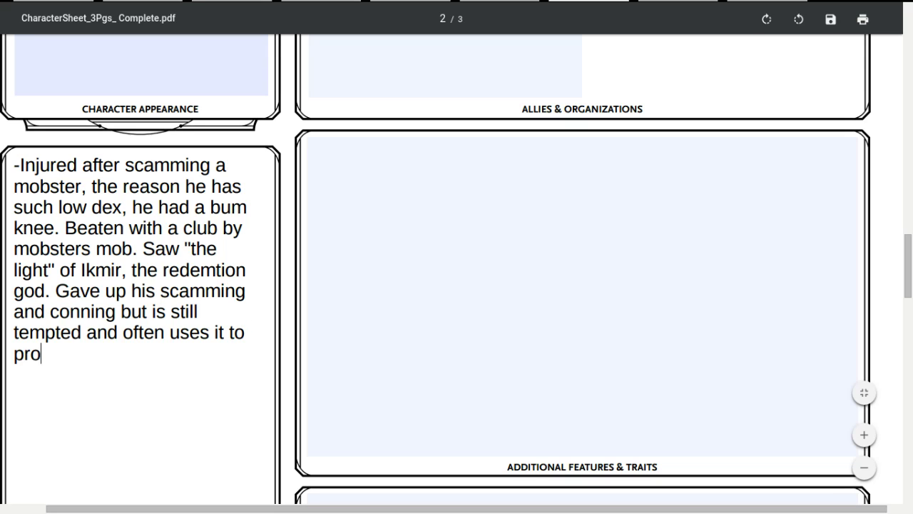
{"action": "type", "text": "mote the I"}
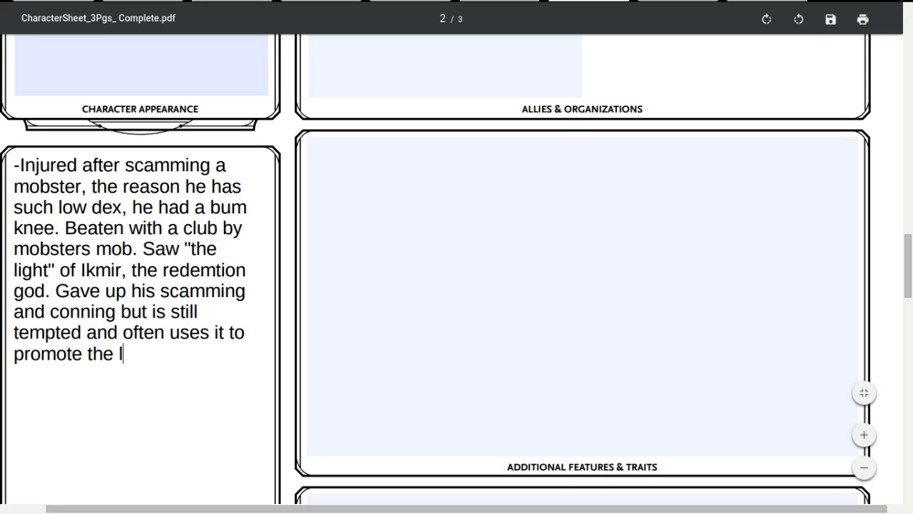
{"action": "type", "text": "ight and he;"}
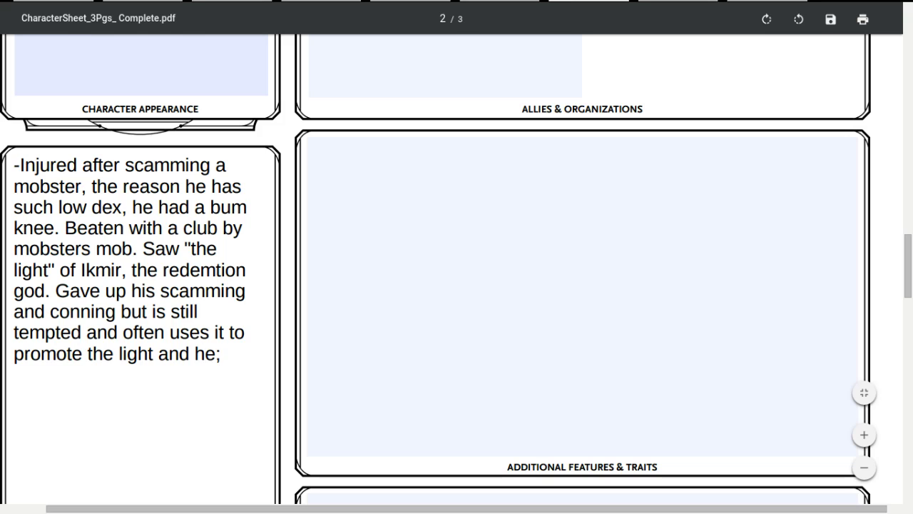
{"action": "key", "text": "BackSpace"}
{"action": "type", "text": "lp "}
- Finish the backstory sentence with "others instead of gain money for self."
{"action": "type", "text": "others i"}
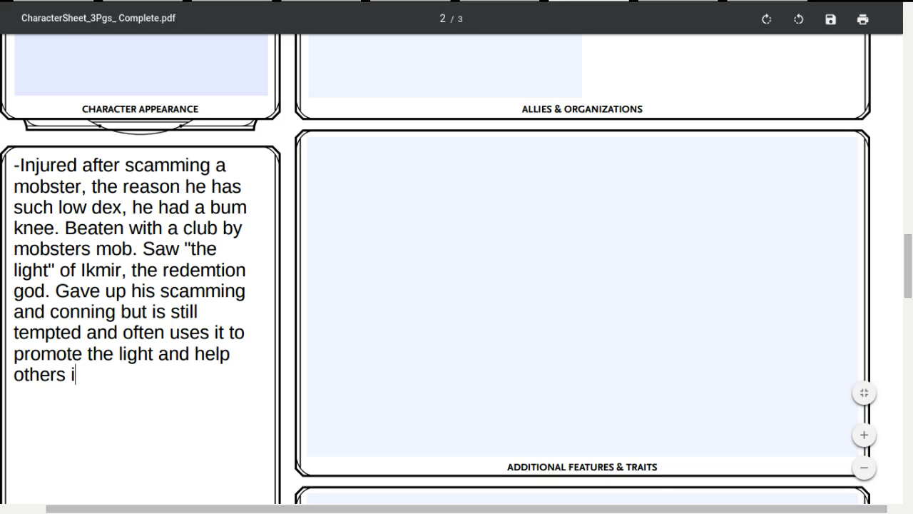
{"action": "type", "text": "nstead of "}
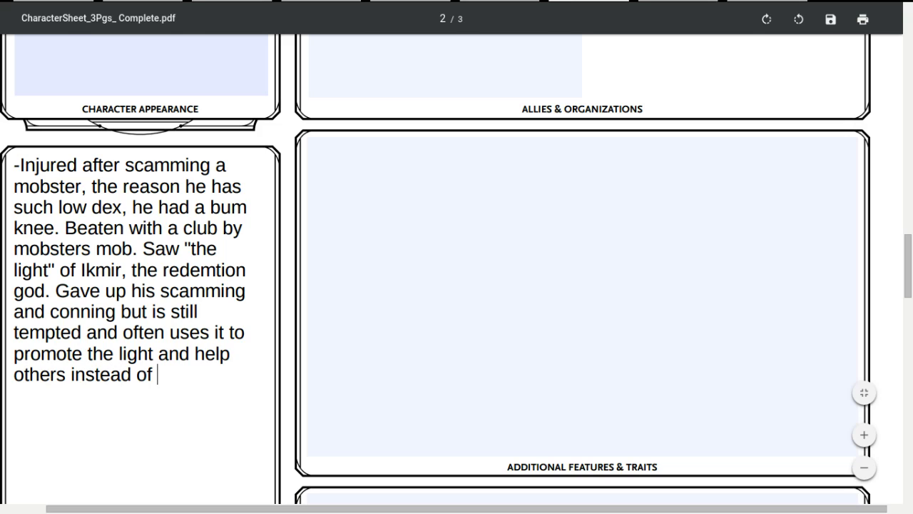
{"action": "type", "text": "gain mon"}
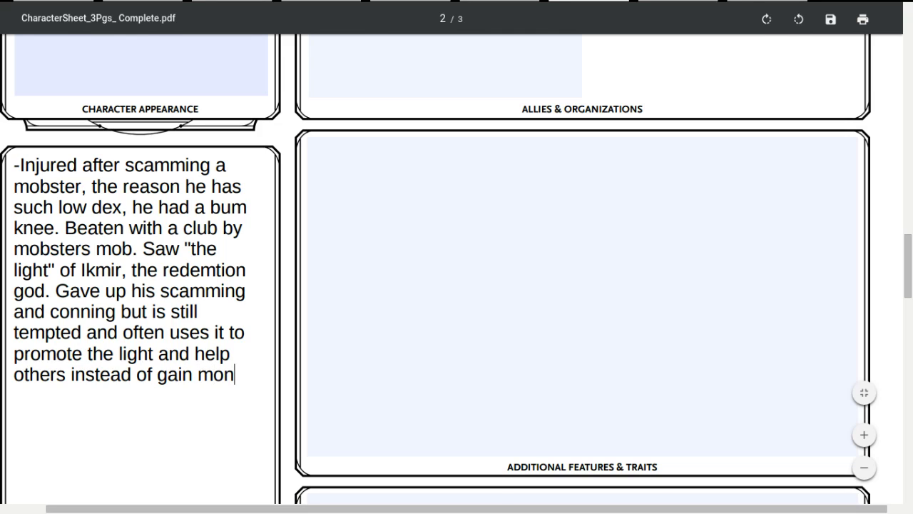
{"action": "type", "text": "ey for se"}
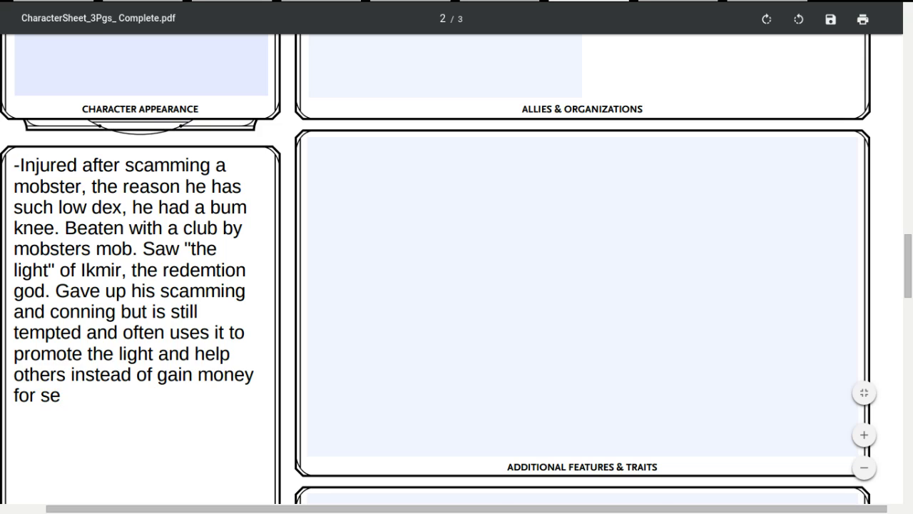
{"action": "type", "text": "lf."}
- Go back to the character header at the top of the first page
{"action": "scroll", "coordinate": [140, 459], "scroll_direction": "up", "scroll_amount": 1}
{"action": "scroll", "coordinate": [141, 458], "scroll_direction": "up", "scroll_amount": 10}
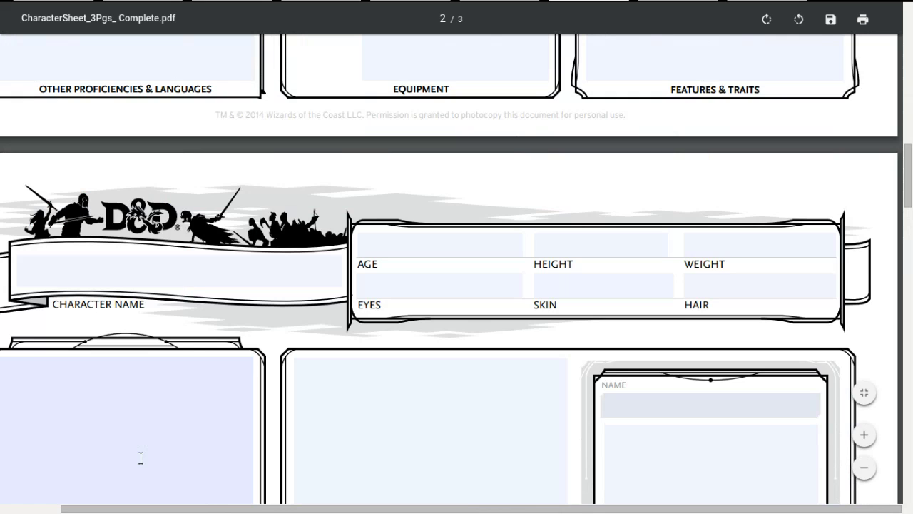
{"action": "scroll", "coordinate": [140, 458], "scroll_direction": "up", "scroll_amount": 15}
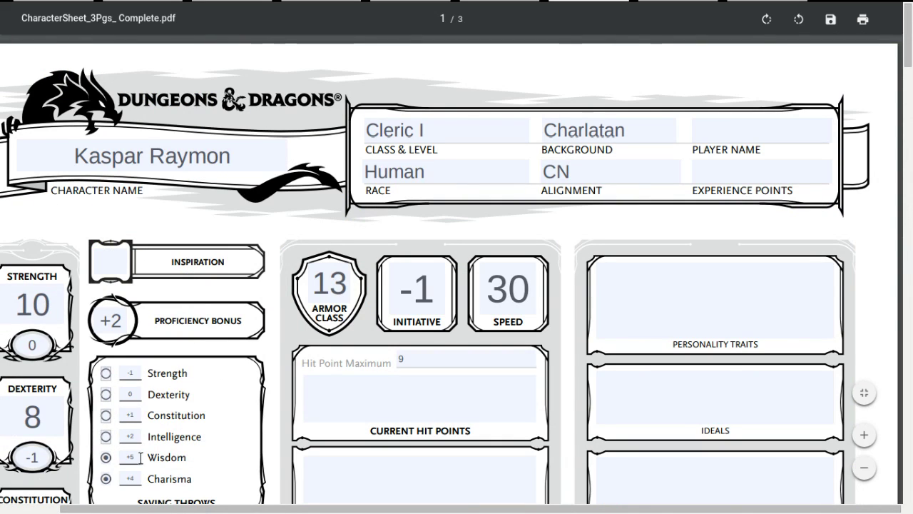
- Review the first page's ability scores, saving throws, skill proficiencies and attack entries
{"action": "scroll", "coordinate": [140, 458], "scroll_direction": "down", "scroll_amount": 4}
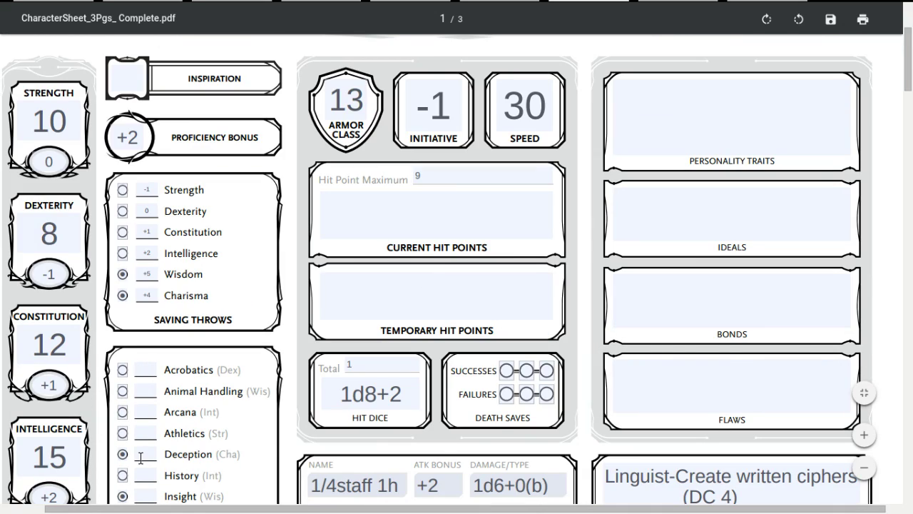
{"action": "scroll", "coordinate": [184, 329], "scroll_direction": "down", "scroll_amount": 4}
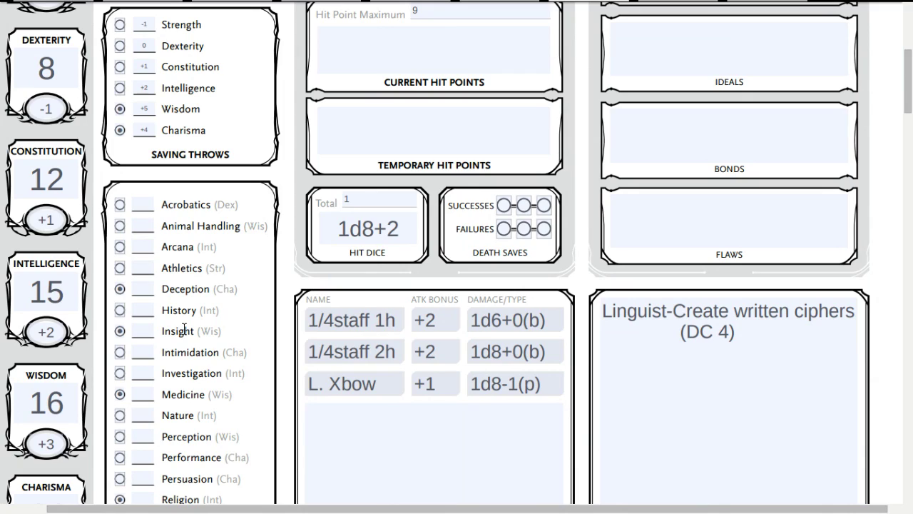
{"action": "scroll", "coordinate": [184, 330], "scroll_direction": "down", "scroll_amount": 2}
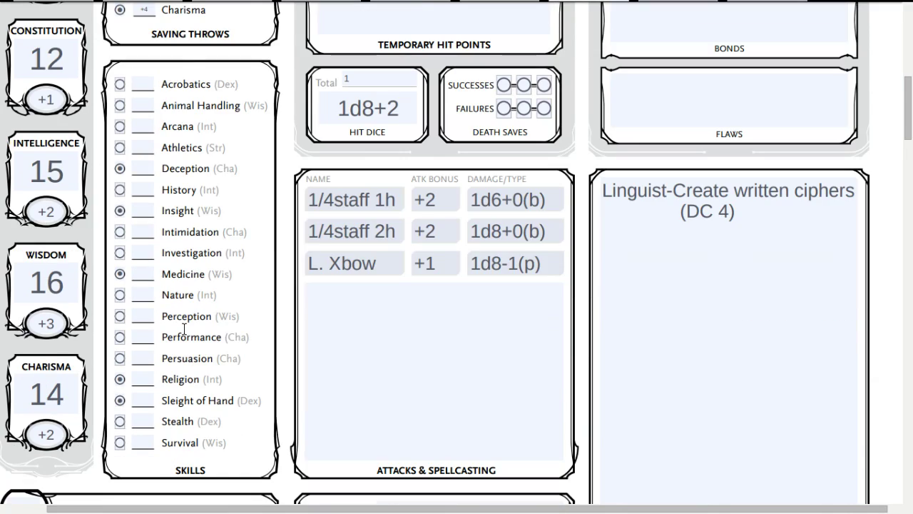
{"action": "scroll", "coordinate": [214, 269], "scroll_direction": "down", "scroll_amount": 2}
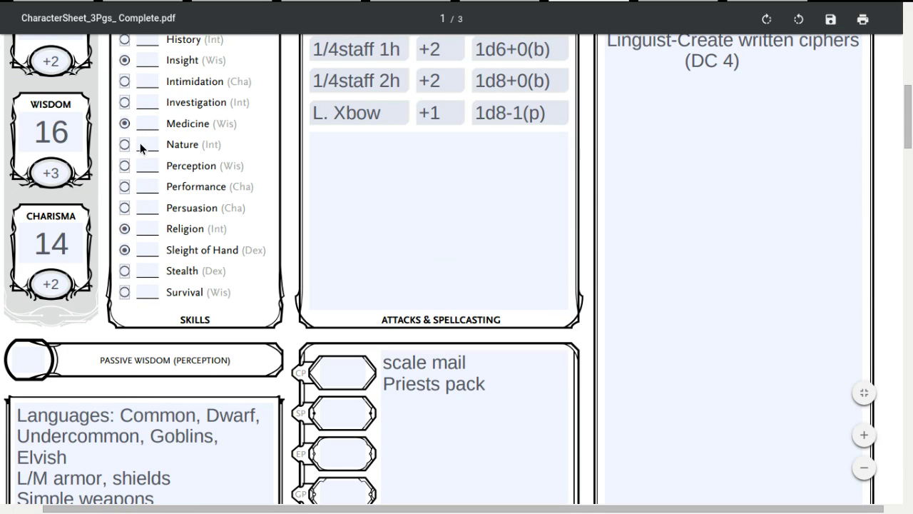
{"action": "scroll", "coordinate": [125, 253], "scroll_direction": "up", "scroll_amount": 1}
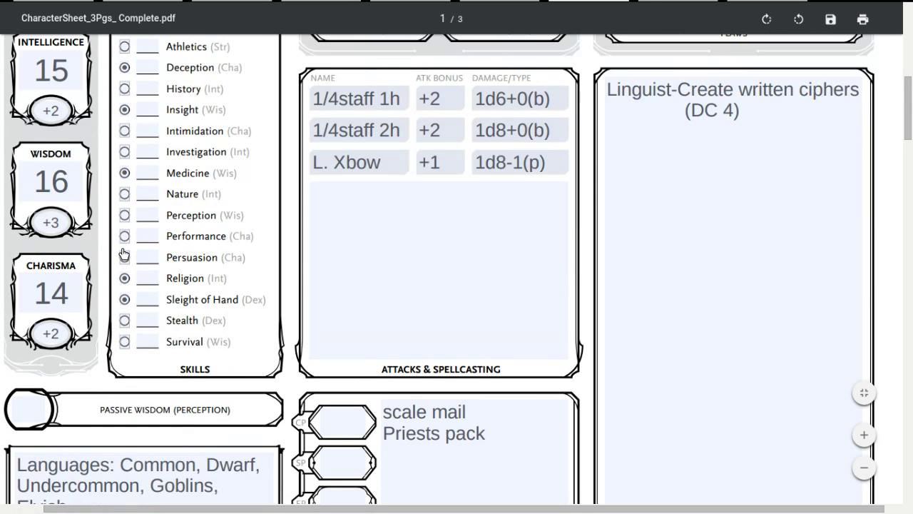
{"action": "scroll", "coordinate": [125, 253], "scroll_direction": "up", "scroll_amount": 1}
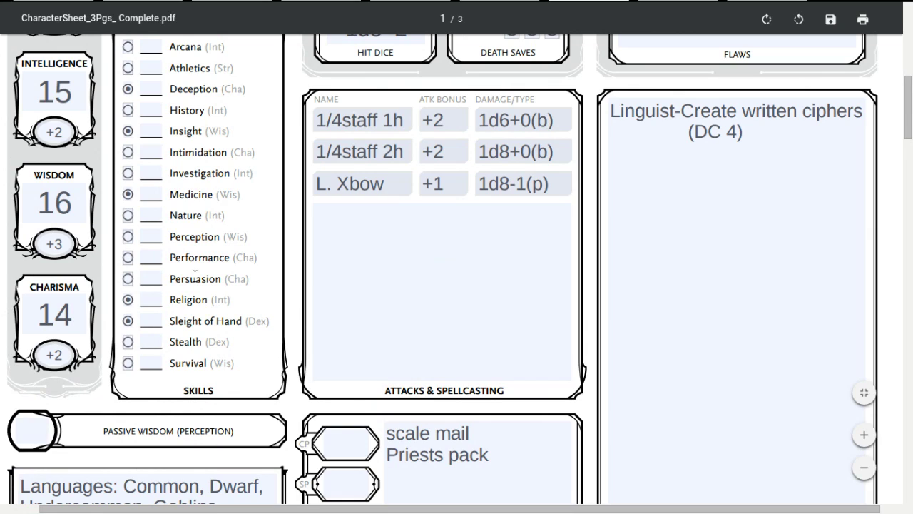
- Start filling in the character's age in the appearance header of the second page
{"action": "scroll", "coordinate": [194, 277], "scroll_direction": "down", "scroll_amount": 10}
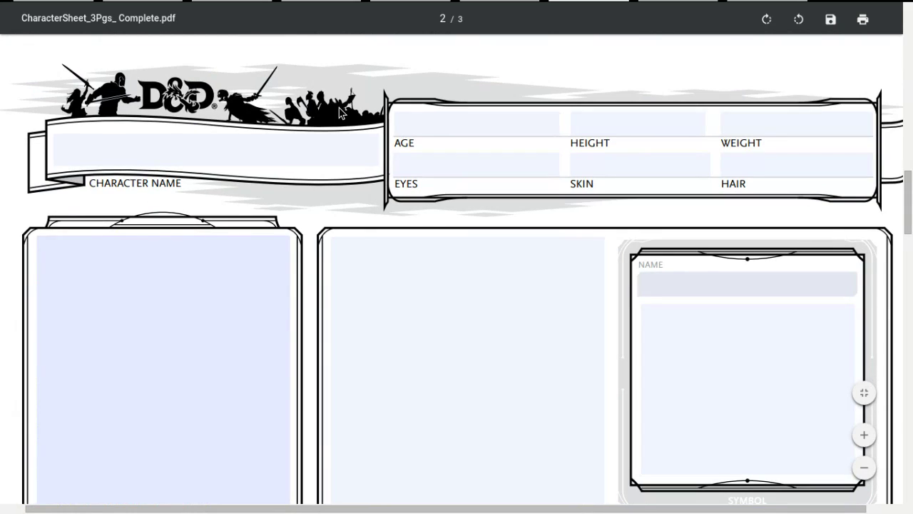
{"action": "left_click", "coordinate": [431, 128]}
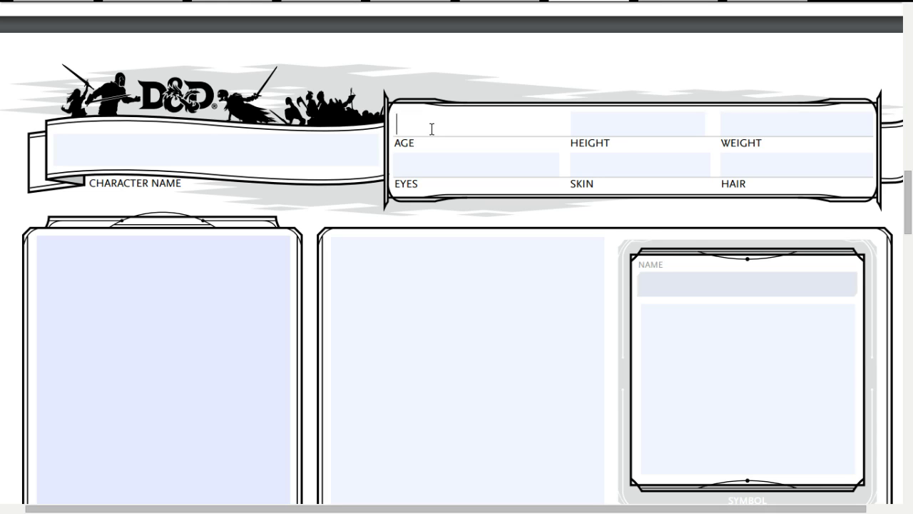
- Enter 50 as the character's age on the second page of the character sheet
{"action": "type", "text": "50"}
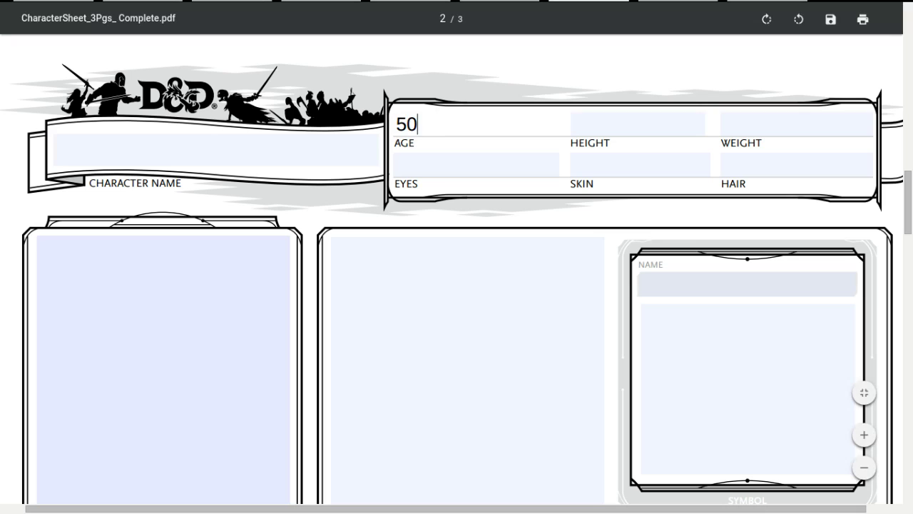
{"action": "left_click", "coordinate": [417, 175]}
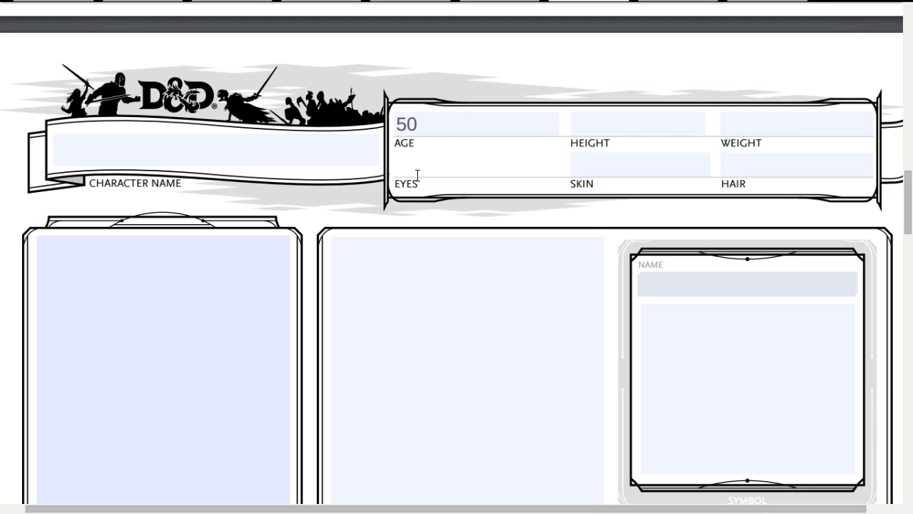
- Capitalize "Scale mail" in the first page's equipment list and add "Shield" as a new line below "Priests pack"
{"action": "scroll", "coordinate": [506, 83], "scroll_direction": "up", "scroll_amount": 3}
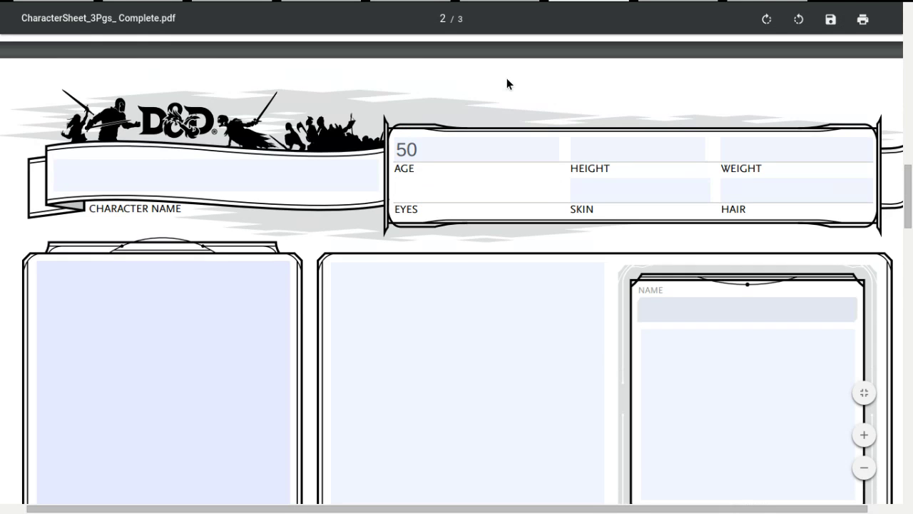
{"action": "scroll", "coordinate": [507, 80], "scroll_direction": "up", "scroll_amount": 10}
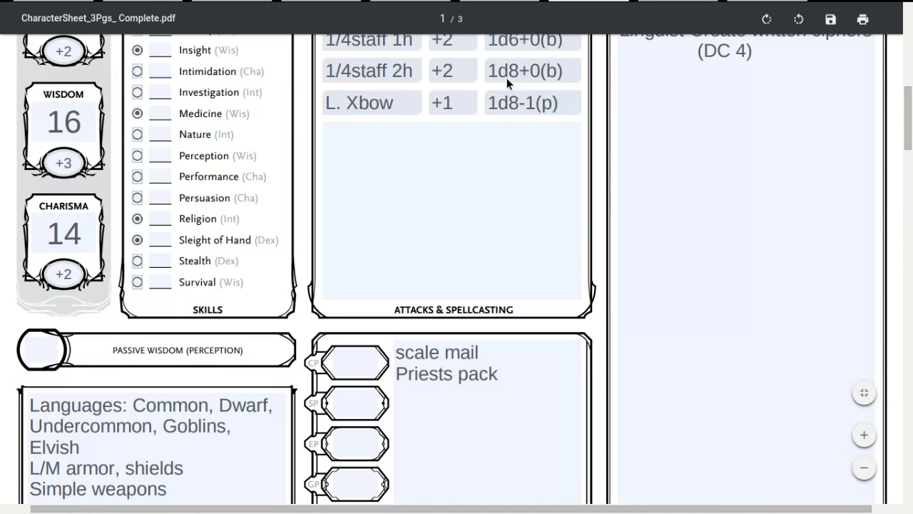
{"action": "scroll", "coordinate": [507, 78], "scroll_direction": "down", "scroll_amount": 3}
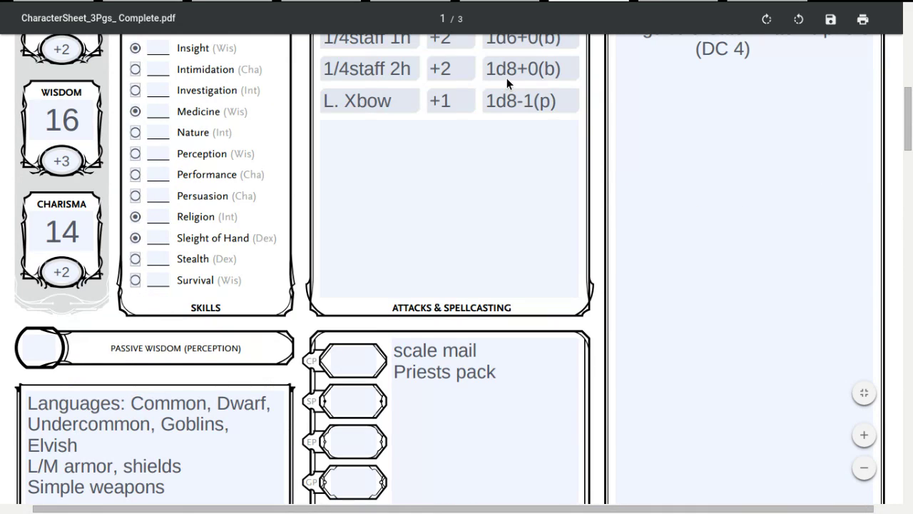
{"action": "left_click", "coordinate": [403, 349]}
{"action": "key", "text": "BackSpace"}
{"action": "type", "text": "S"}
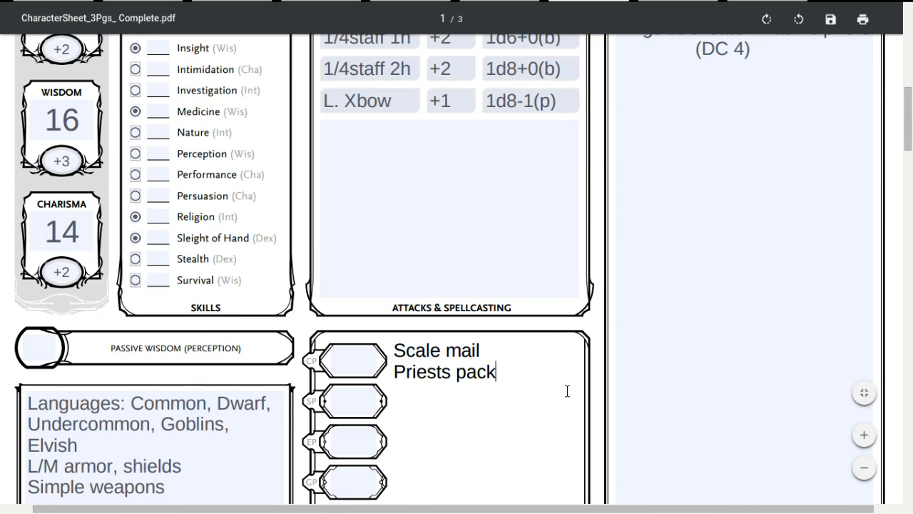
{"action": "key", "text": "Return"}
{"action": "type", "text": "Shield"}
- Set the character's armor class to 14
{"action": "scroll", "coordinate": [566, 237], "scroll_direction": "up", "scroll_amount": 5}
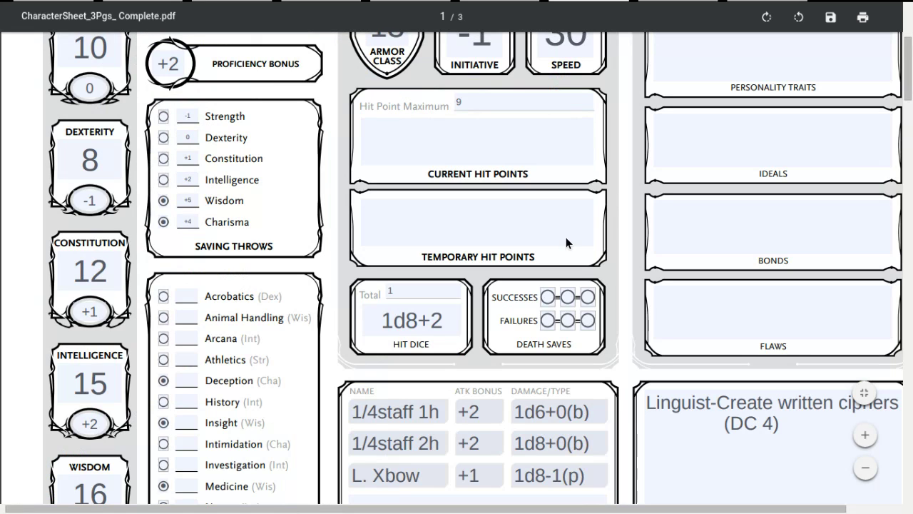
{"action": "scroll", "coordinate": [400, 39], "scroll_direction": "up", "scroll_amount": 1}
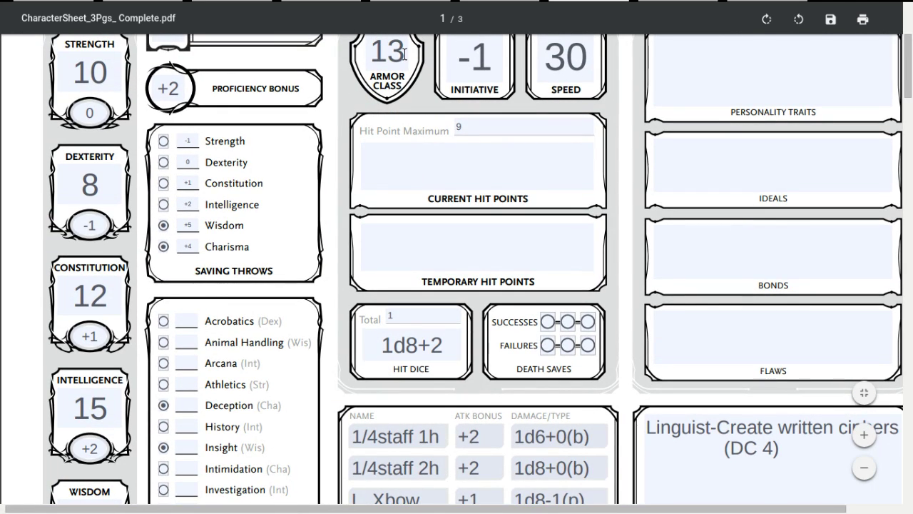
{"action": "double_click", "coordinate": [400, 40]}
{"action": "type", "text": "14"}
- Add a new equipment line below "Shield" reading "Amulet with symbol of Ikmir engraved in ("
{"action": "scroll", "coordinate": [431, 152], "scroll_direction": "down", "scroll_amount": 1}
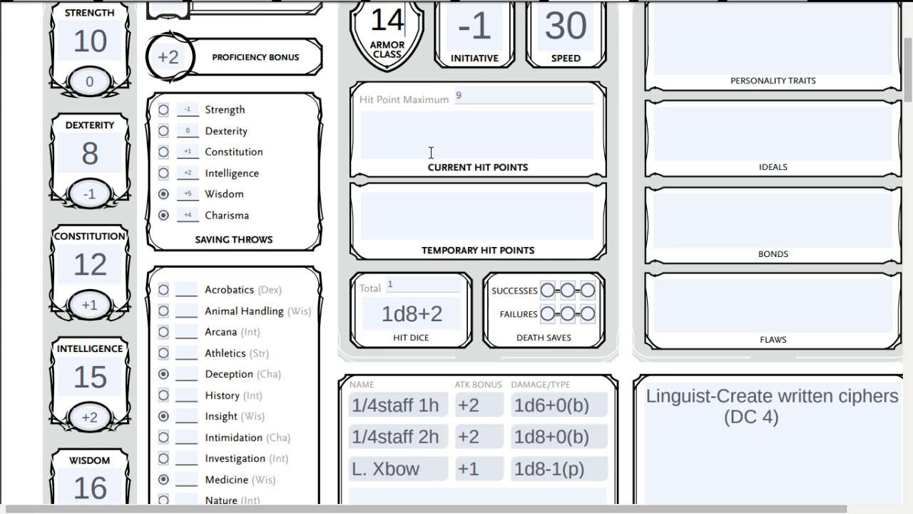
{"action": "scroll", "coordinate": [608, 367], "scroll_direction": "down", "scroll_amount": 5}
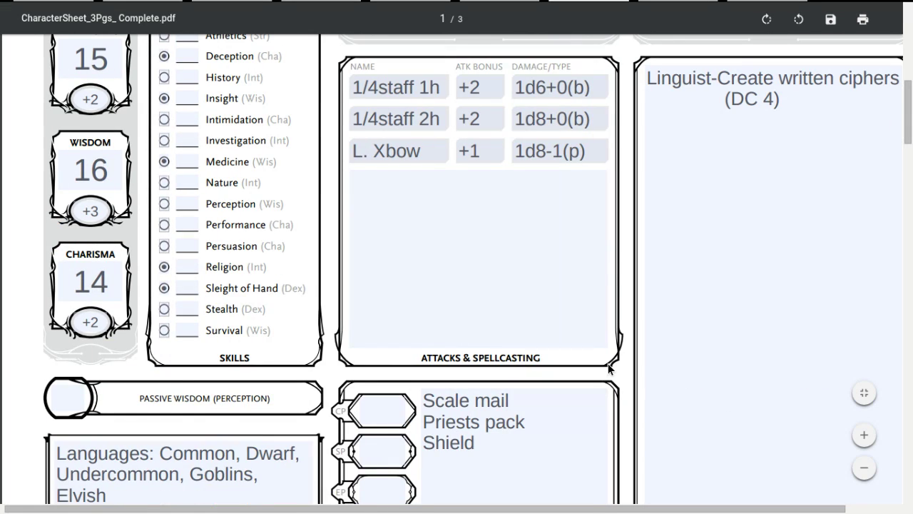
{"action": "scroll", "coordinate": [608, 363], "scroll_direction": "down", "scroll_amount": 2}
{"action": "left_click", "coordinate": [530, 373]}
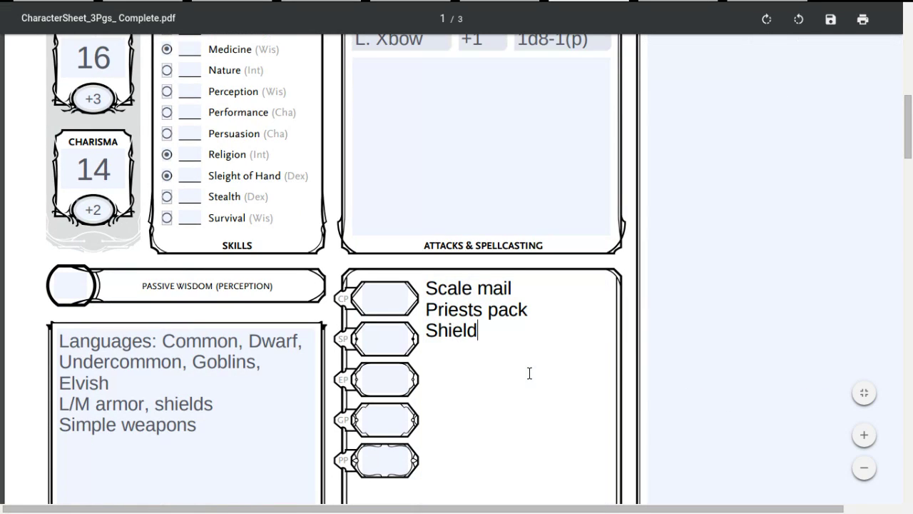
{"action": "key", "text": "Return"}
{"action": "type", "text": "Amulet with symb"}
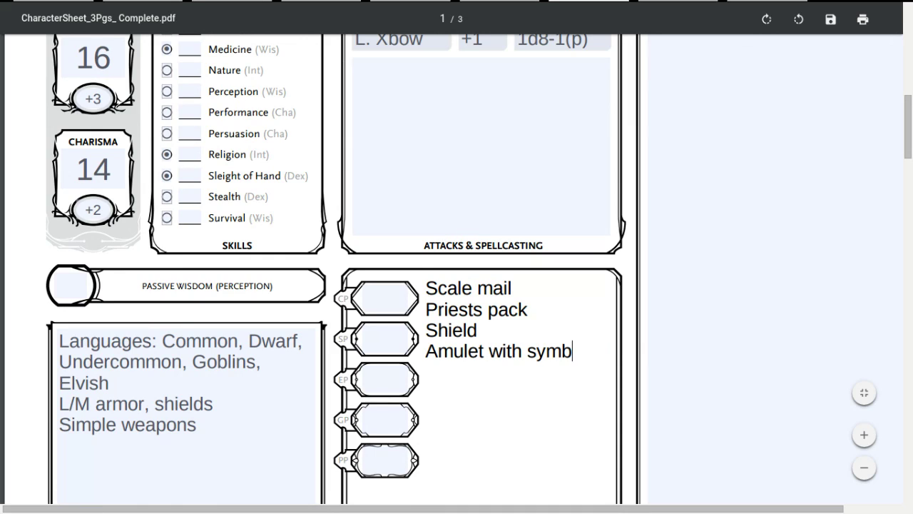
{"action": "type", "text": "ol of Ikn"}
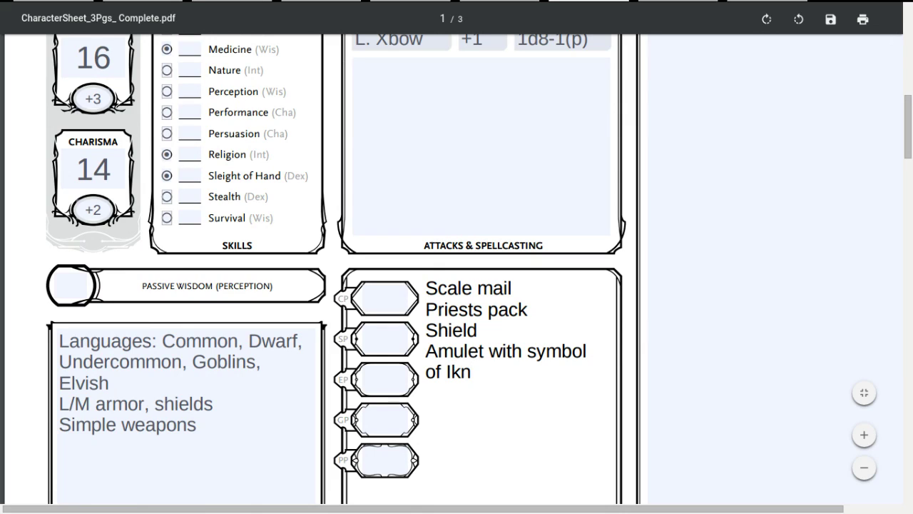
{"action": "key", "text": "BackSpace"}
{"action": "type", "text": "mir engr"}
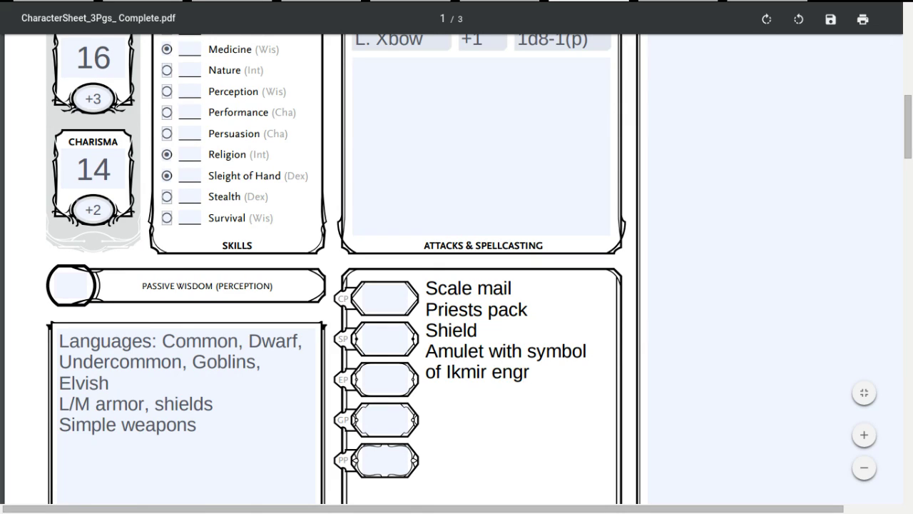
{"action": "type", "text": "aved in,"}
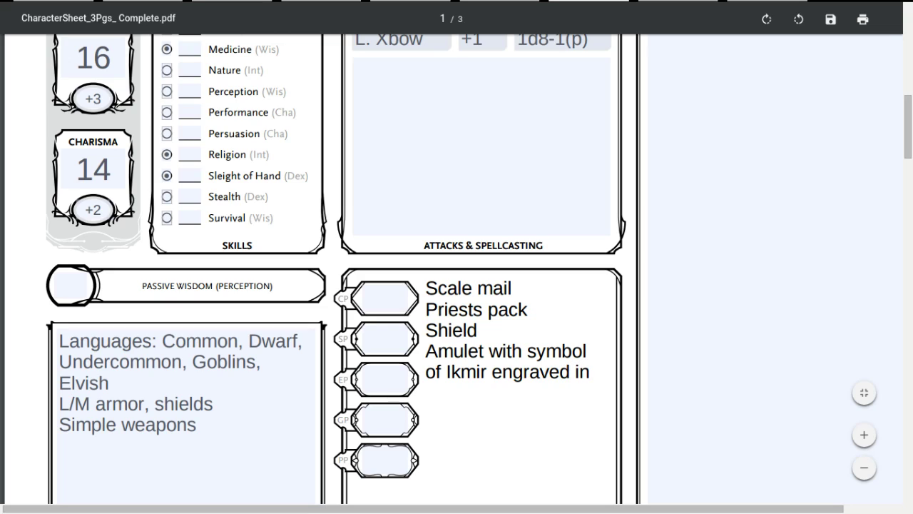
{"action": "key", "text": "BackSpace"}
{"action": "key", "text": "BackSpace"}
{"action": "type", "text": "(b"}
{"action": "key", "text": "BackSpace"}
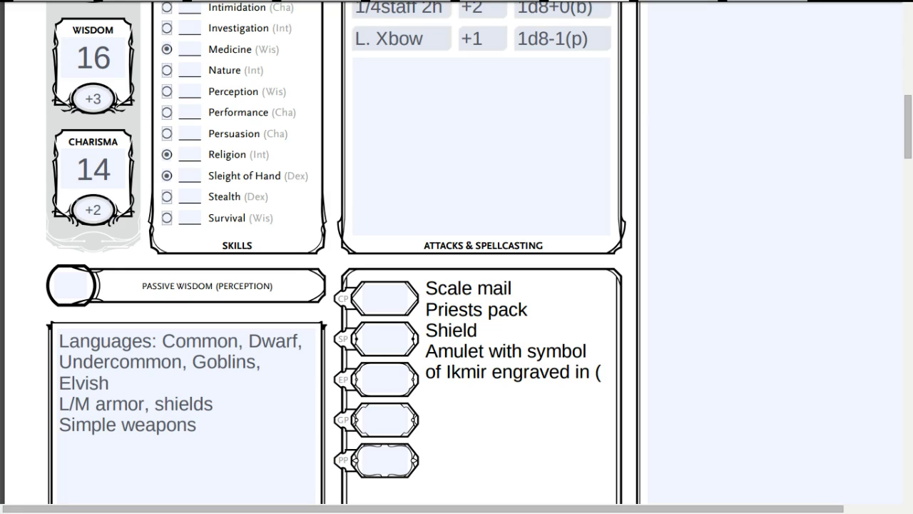
{"action": "type", "text": "hi"}
{"action": "key", "text": "BackSpace"}
{"action": "key", "text": "BackSpace"}
{"action": "type", "text": "fogog"}
{"action": "key", "text": "BackSpace"}
{"action": "key", "text": "BackSpace"}
{"action": "key", "text": "BackSpace"}
{"action": "key", "text": "BackSpace"}
{"action": "key", "text": "BackSpace"}
{"action": "mouse_move", "coordinate": [811, 6]}
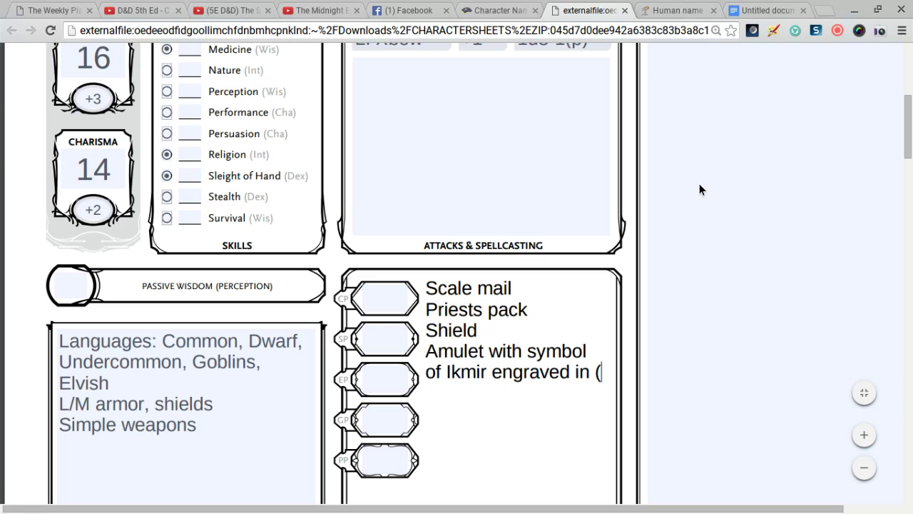
{"action": "left_click", "coordinate": [690, 406]}
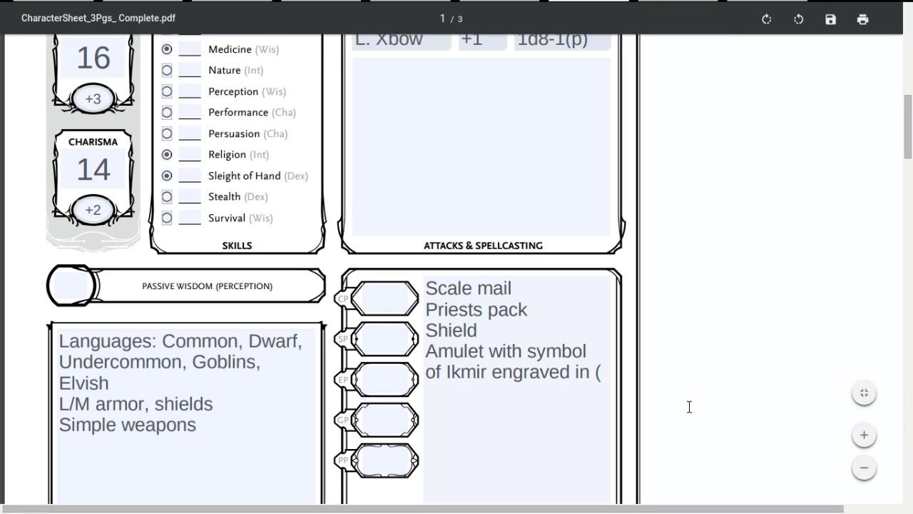
- Continue the amulet's bracketed description in the equipment list with "three white"
{"action": "left_click", "coordinate": [600, 378]}
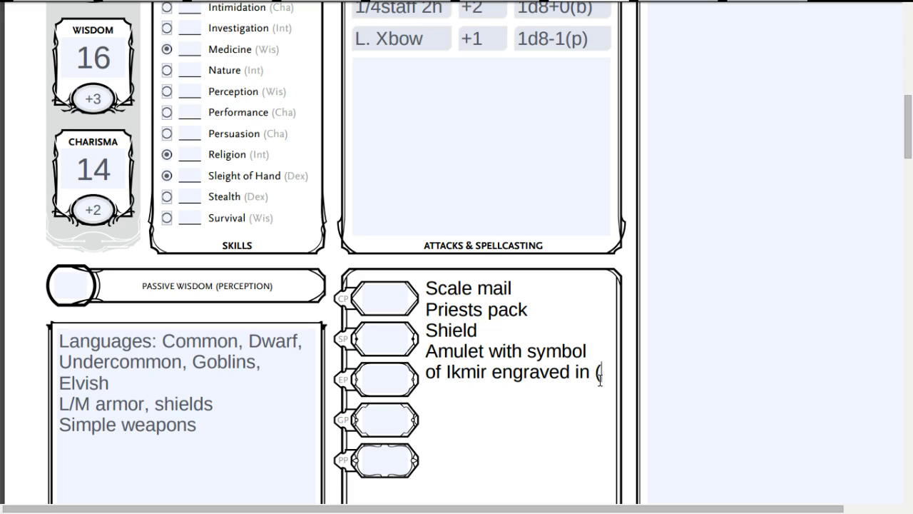
{"action": "type", "text": "thre"}
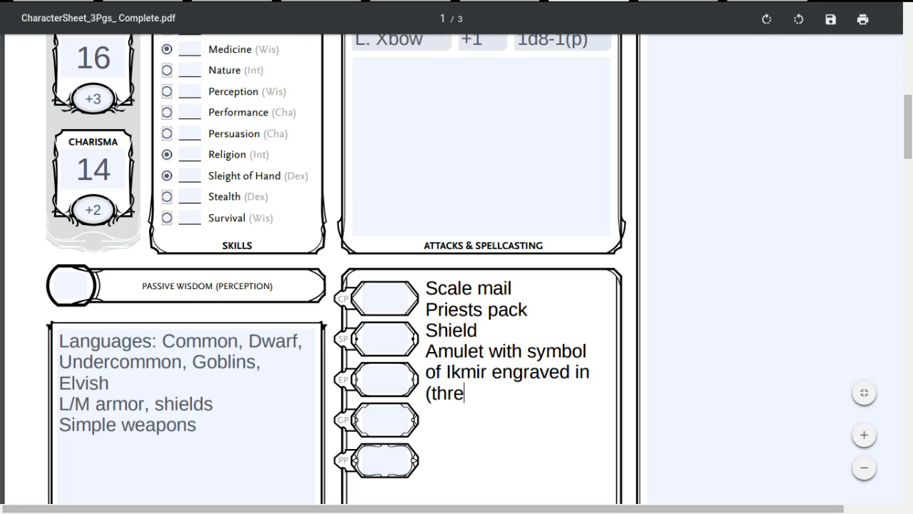
{"action": "type", "text": "e black"}
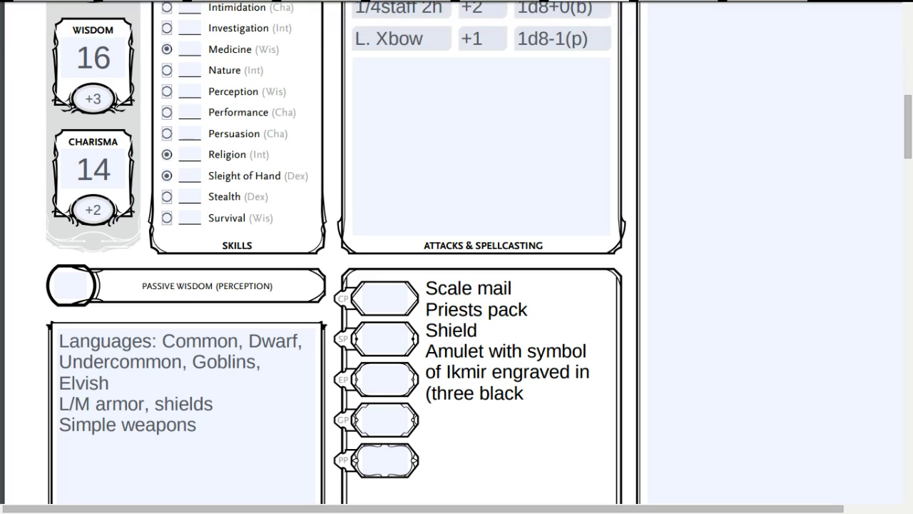
{"action": "key", "text": "BackSpace"}
{"action": "key", "text": "BackSpace"}
{"action": "key", "text": "BackSpace"}
{"action": "key", "text": "BackSpace"}
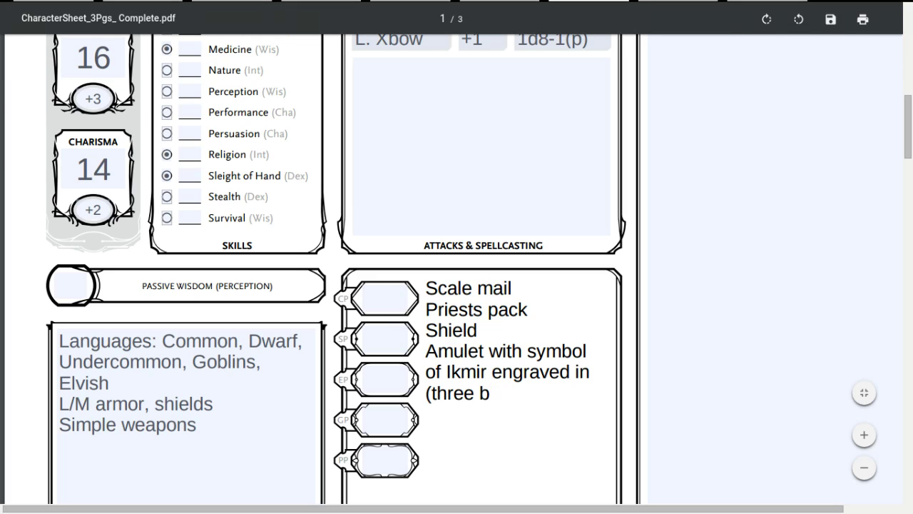
{"action": "key", "text": "BackSpace"}
{"action": "type", "text": "white"}
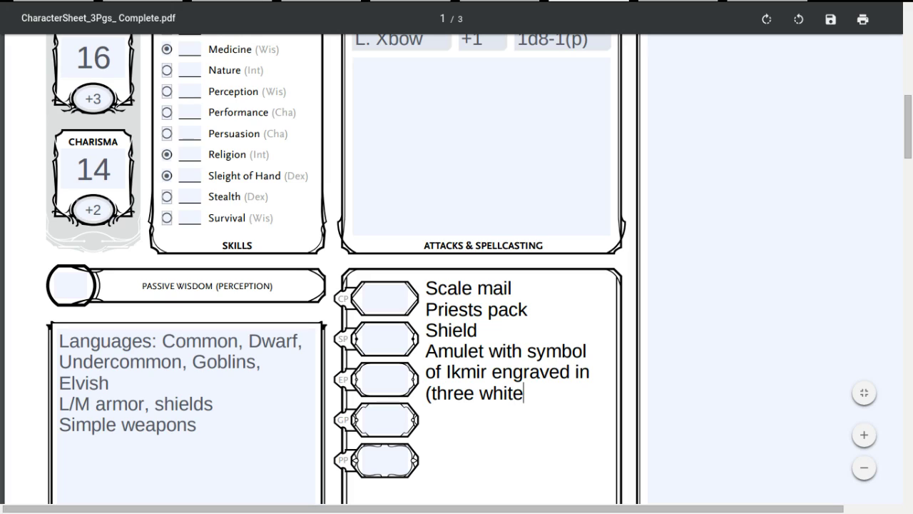
{"action": "type", "text": " triangles "}
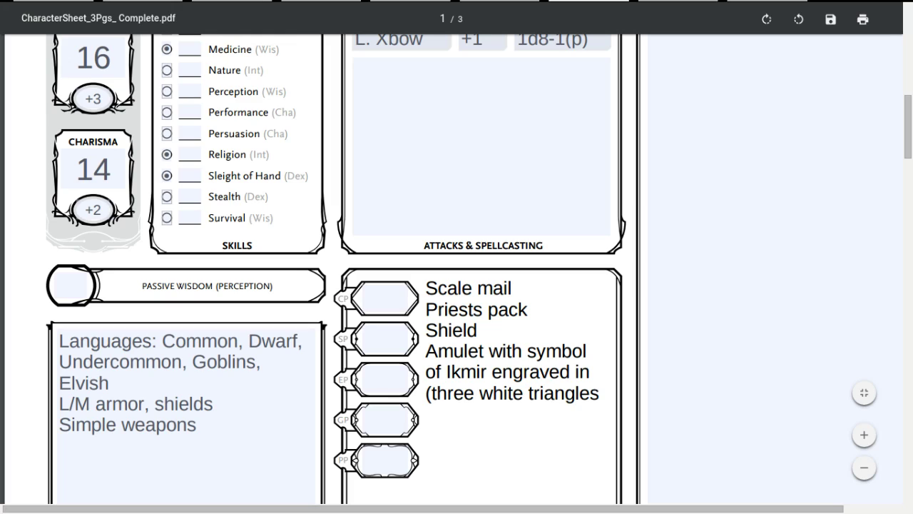
{"action": "type", "text": "o"}
{"action": "type", "text": "n a"}
{"action": "key", "text": "BackSpace"}
{"action": "key", "text": "BackSpace"}
{"action": "key", "text": "BackSpace"}
{"action": "key", "text": "BackSpace"}
{"action": "key", "text": "BackSpace"}
{"action": "type", "text": "join"}
{"action": "key", "text": "BackSpace"}
{"action": "key", "text": "BackSpace"}
{"action": "key", "text": "BackSpace"}
{"action": "key", "text": "BackSpace"}
{"action": "key", "text": "BackSpace"}
{"action": "key", "text": "BackSpace"}
{"action": "key", "text": "BackSpace"}
{"action": "key", "text": "BackSpace"}
{"action": "key", "text": "BackSpace"}
{"action": "key", "text": "BackSpace"}
{"action": "key", "text": "BackSpace"}
{"action": "key", "text": "BackSpace"}
{"action": "key", "text": "BackSpace"}
{"action": "key", "text": "BackSpace"}
- Complete the amulet's bracketed description with "circles joined in a triangle)" and start a new equipment line
{"action": "type", "text": "circles joined in a triangle."}
{"action": "key", "text": "BackSpace"}
{"action": "type", "text": ")"}
{"action": "key", "text": "Return"}
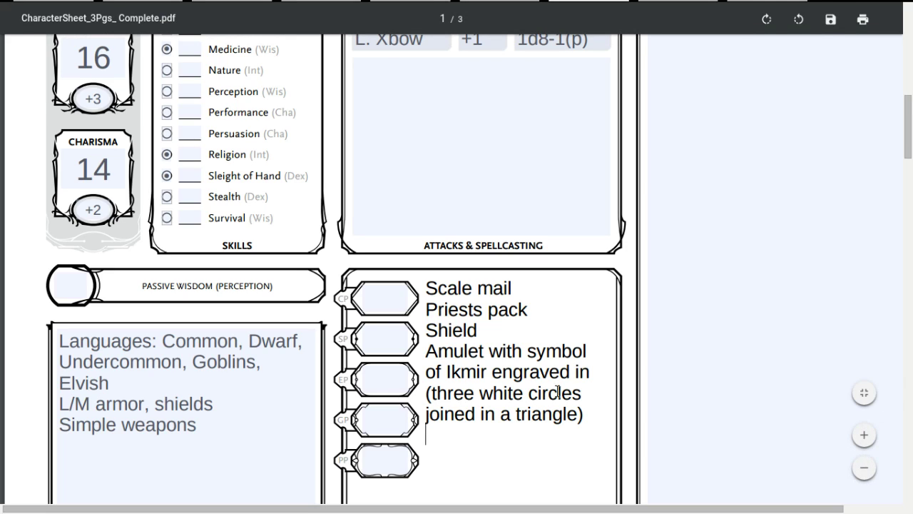
- Add "Fine clothes" and "Disguise kit" as separate lines at the end of the equipment list
{"action": "scroll", "coordinate": [557, 391], "scroll_direction": "down", "scroll_amount": 1}
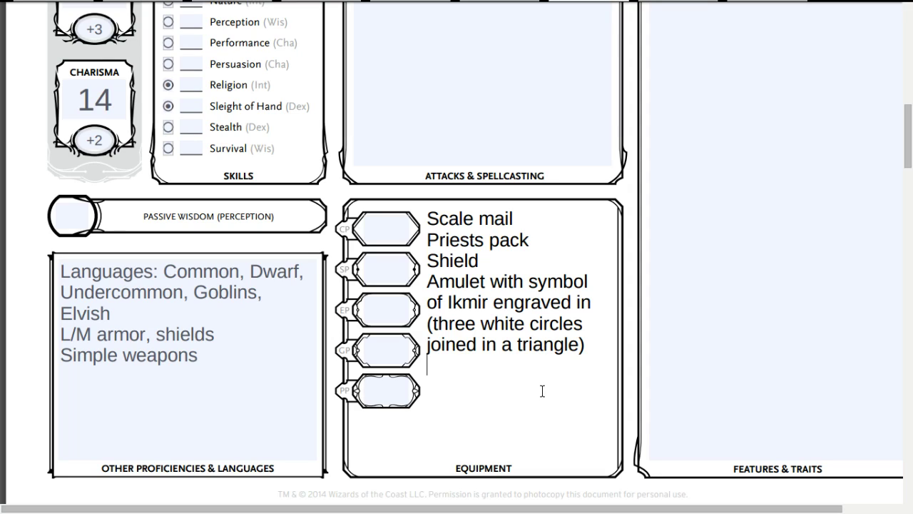
{"action": "type", "text": "Fin"}
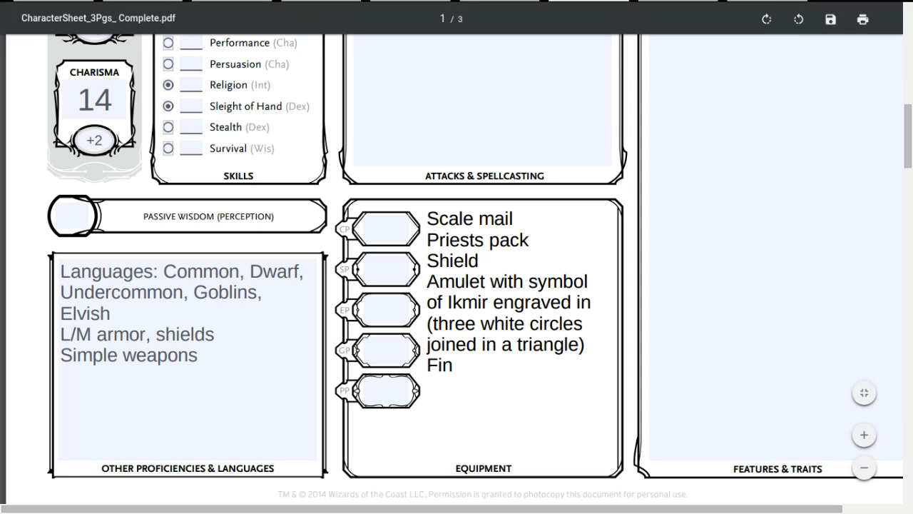
{"action": "type", "text": "e clothes"}
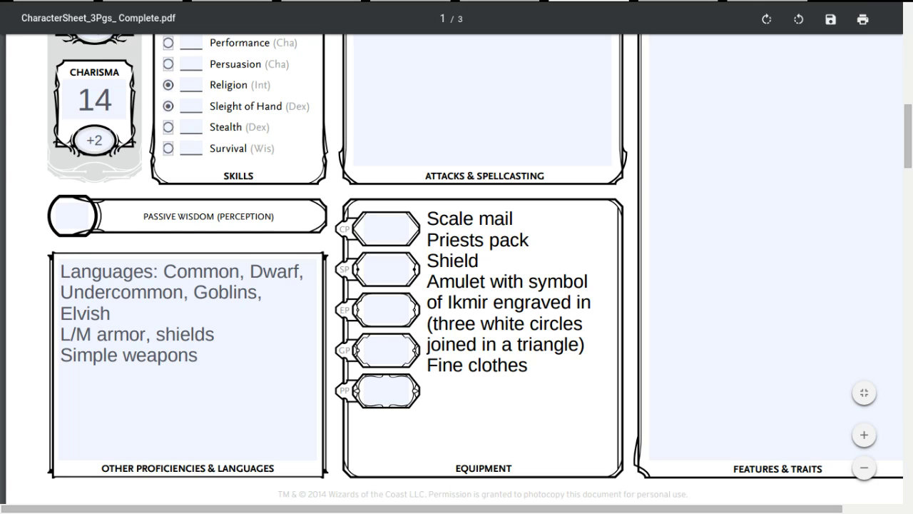
{"action": "key", "text": "Return"}
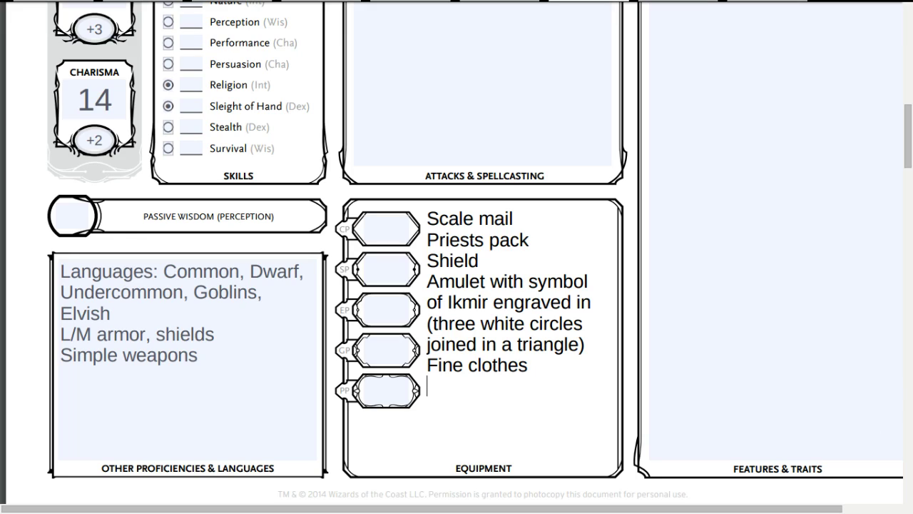
{"action": "type", "text": "Disgu"}
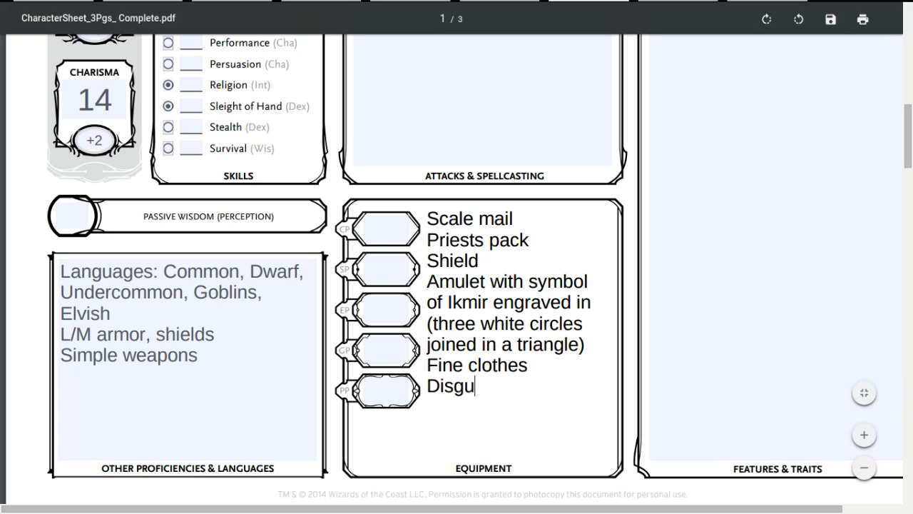
{"action": "type", "text": "ise kit"}
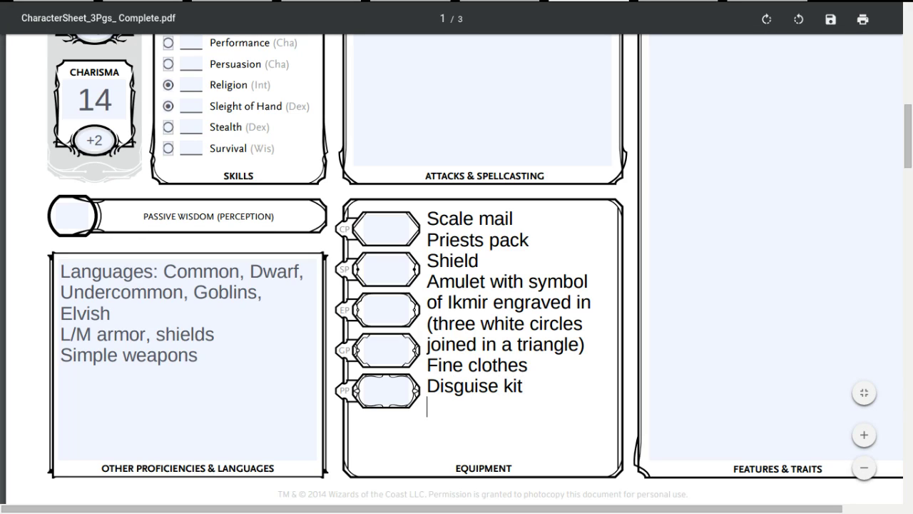
{"action": "key", "text": "Return"}
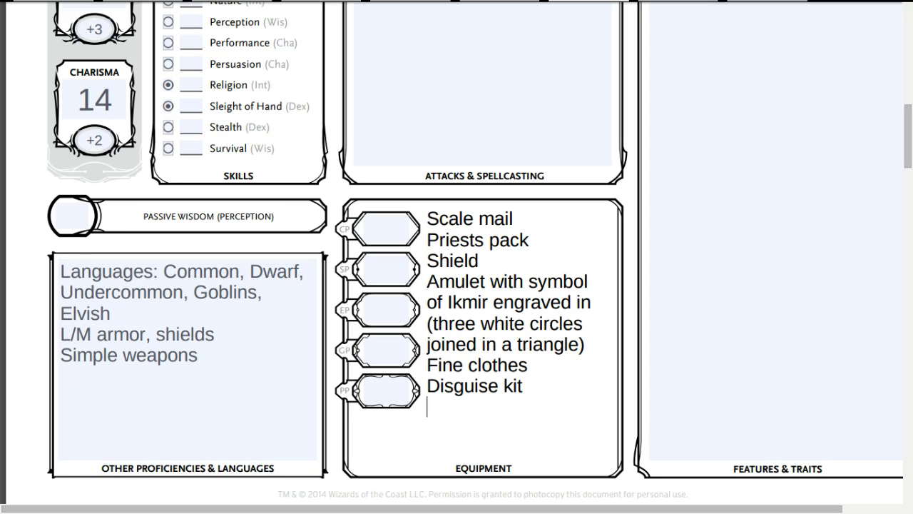
- Add "Set of weighted dice" and "Belt pouch" as separate lines at the end of the equipment list
{"action": "type", "text": "Se"}
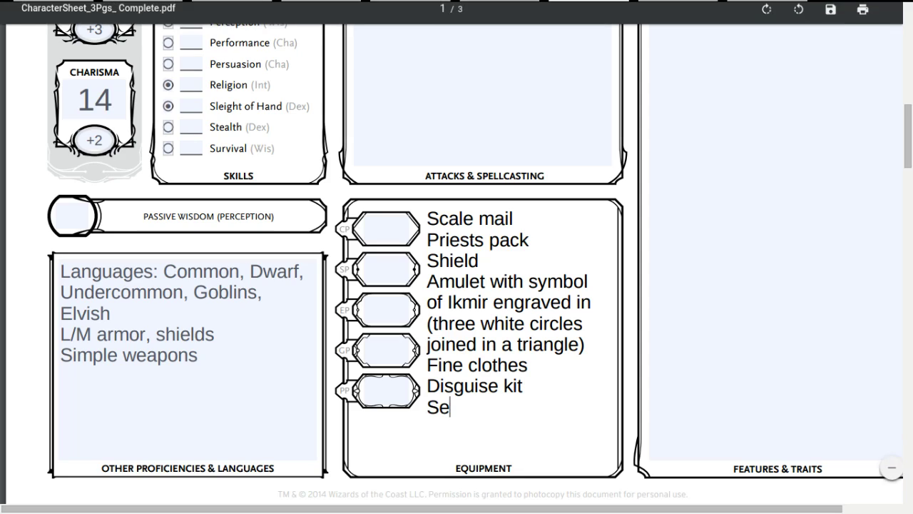
{"action": "type", "text": "t of wei"}
{"action": "key", "text": "BackSpace"}
{"action": "type", "text": "eighted dicw"}
{"action": "key", "text": "BackSpace"}
{"action": "type", "text": "e"}
{"action": "key", "text": "Return"}
{"action": "type", "text": "Belt p"}
{"action": "type", "text": "ouch"}
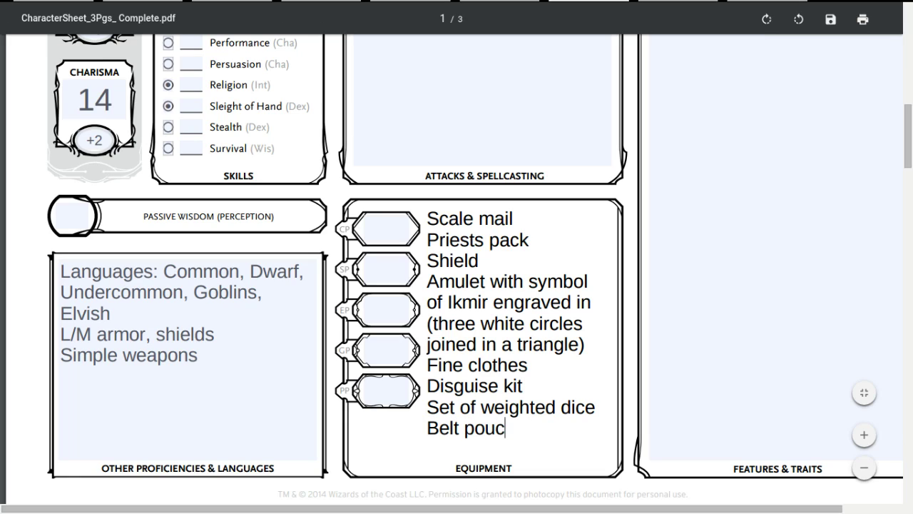
- Enter 15 as the character's gold pieces (GP) in the equipment section
{"action": "left_click", "coordinate": [364, 345]}
{"action": "type", "text": "15"}
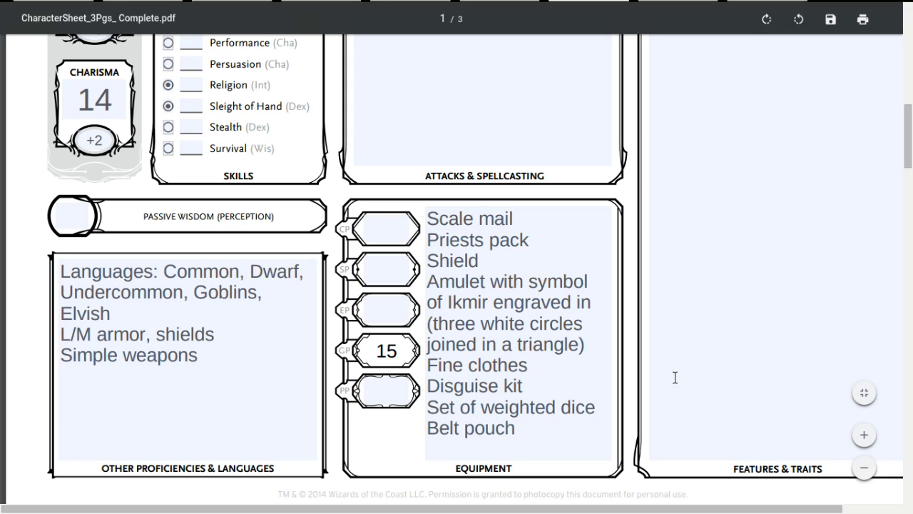
- Insert the heading "Human:" on its own line above the Linguist entry in Features & Traits
{"action": "scroll", "coordinate": [664, 335], "scroll_direction": "up", "scroll_amount": 3}
{"action": "scroll", "coordinate": [664, 334], "scroll_direction": "up", "scroll_amount": 4}
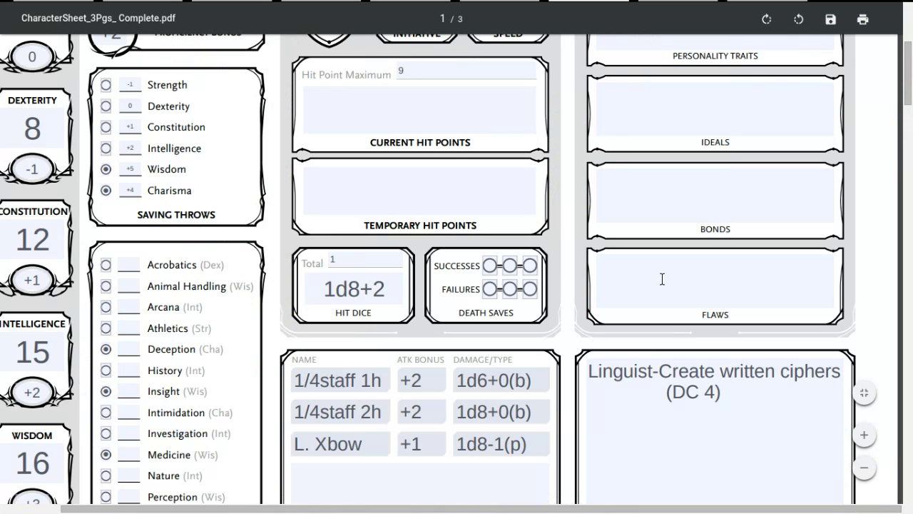
{"action": "scroll", "coordinate": [663, 276], "scroll_direction": "up", "scroll_amount": 3}
{"action": "scroll", "coordinate": [661, 277], "scroll_direction": "down", "scroll_amount": 4}
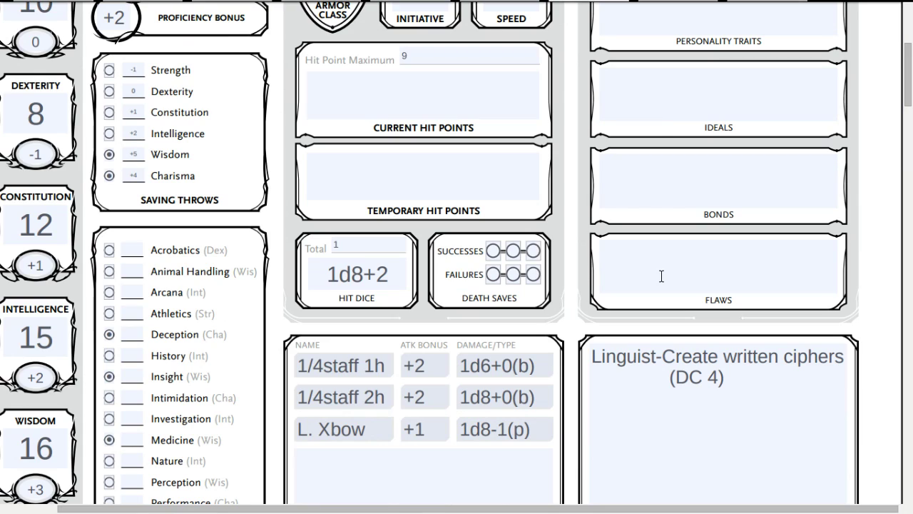
{"action": "scroll", "coordinate": [661, 276], "scroll_direction": "down", "scroll_amount": 1}
{"action": "left_click", "coordinate": [656, 301]}
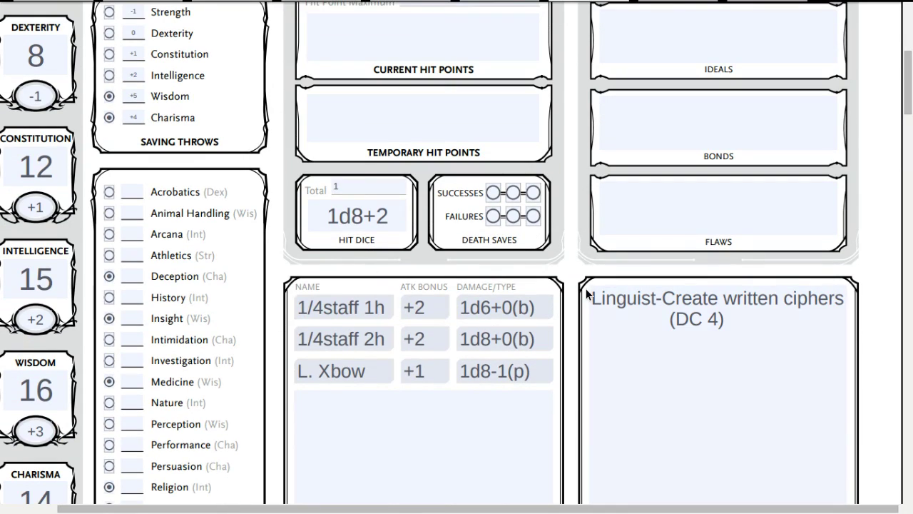
{"action": "key", "text": "Return"}
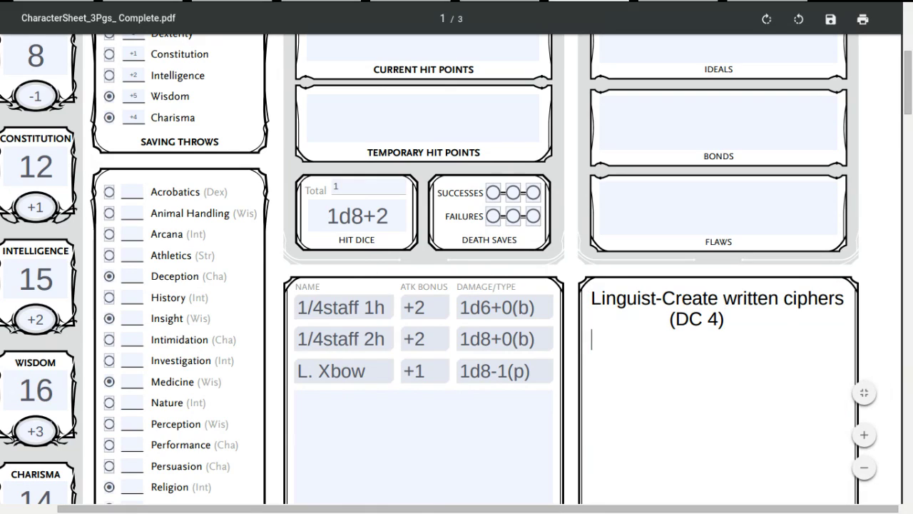
{"action": "left_click", "coordinate": [591, 299]}
{"action": "key", "text": "Return"}
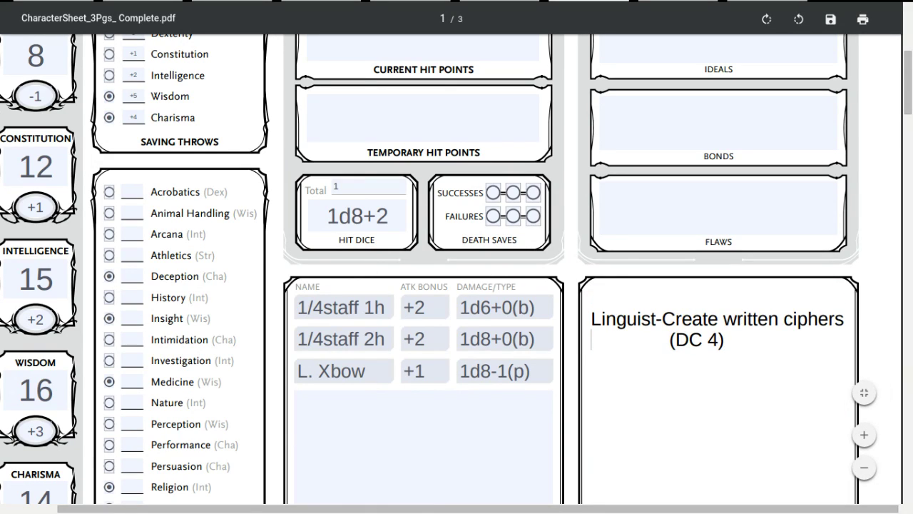
{"action": "type", "text": "Human:"}
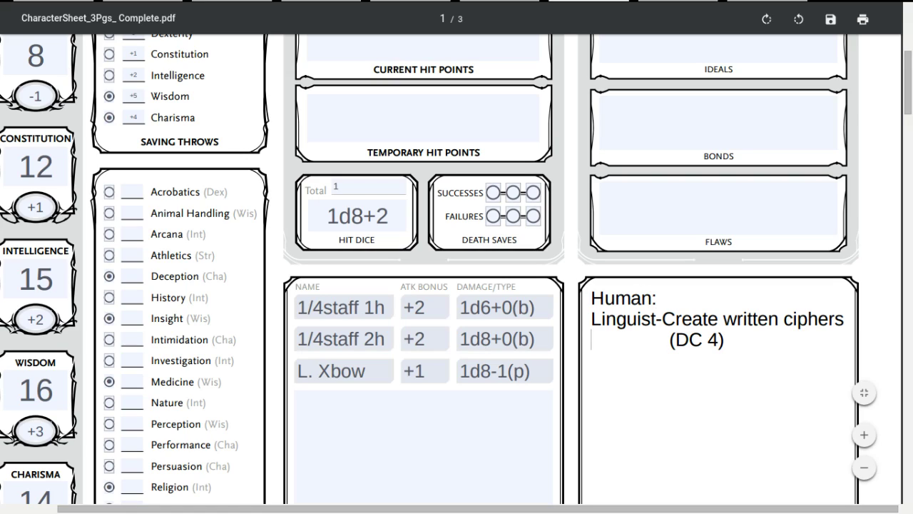
- Add the heading "Charlatan:" below the Linguist entry in Features & Traits and start a new line
{"action": "left_click", "coordinate": [592, 360]}
{"action": "type", "text": "Charla"}
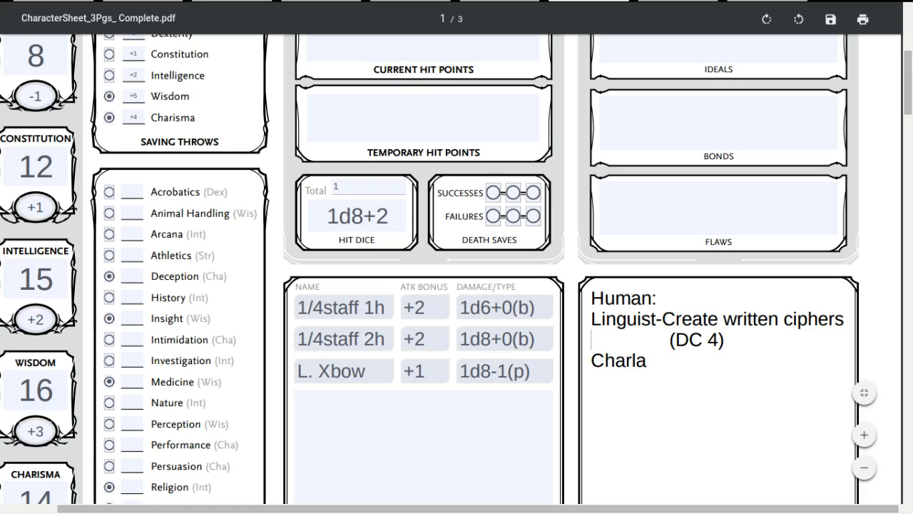
{"action": "type", "text": "tan"}
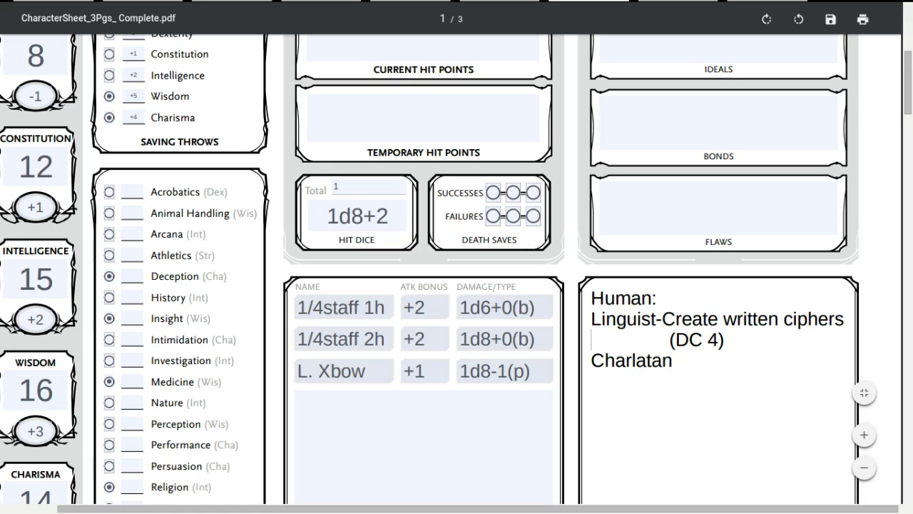
{"action": "type", "text": ":"}
{"action": "key", "text": "Return"}
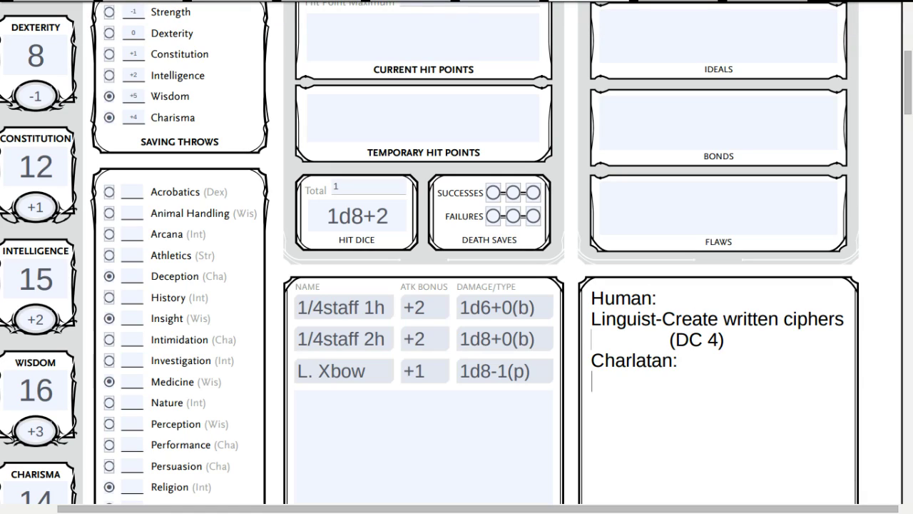
- Enter "Favourite scheme-I cheat at games of chance" under the Charlatan heading
{"action": "type", "text": "Favou"}
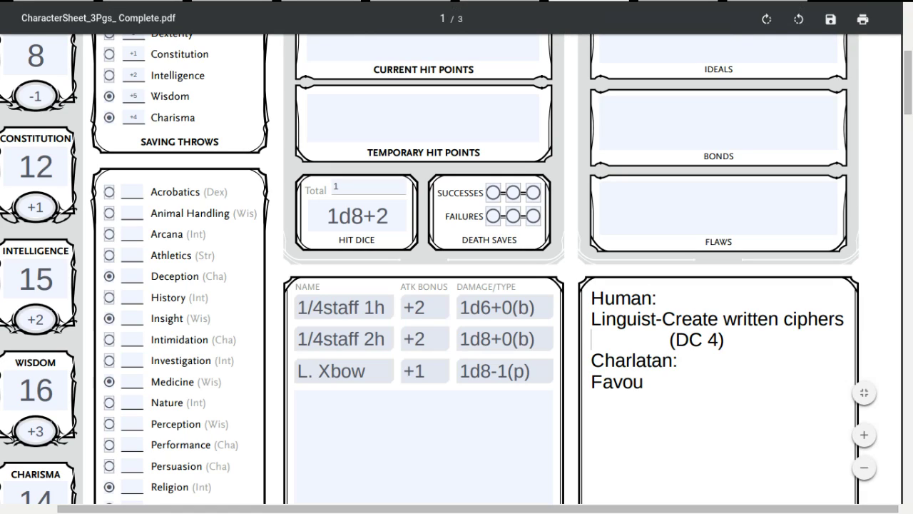
{"action": "type", "text": "rite sch"}
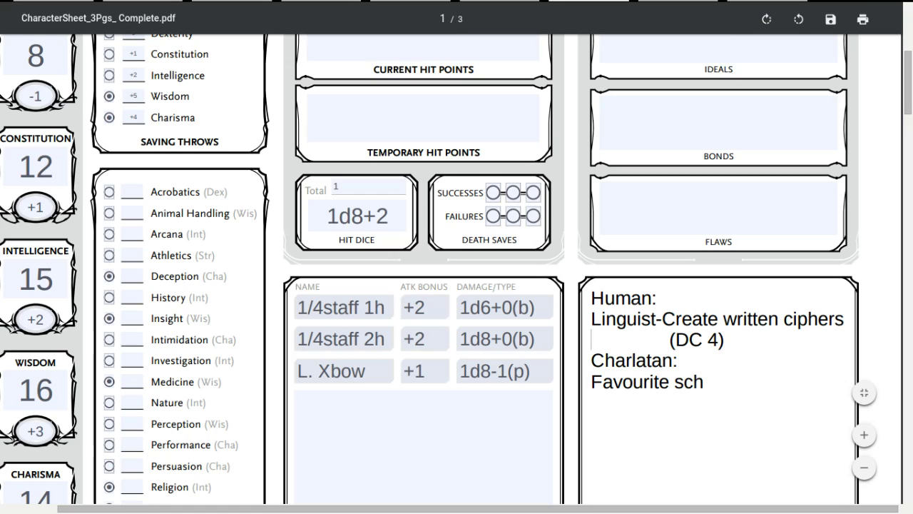
{"action": "type", "text": "eme"}
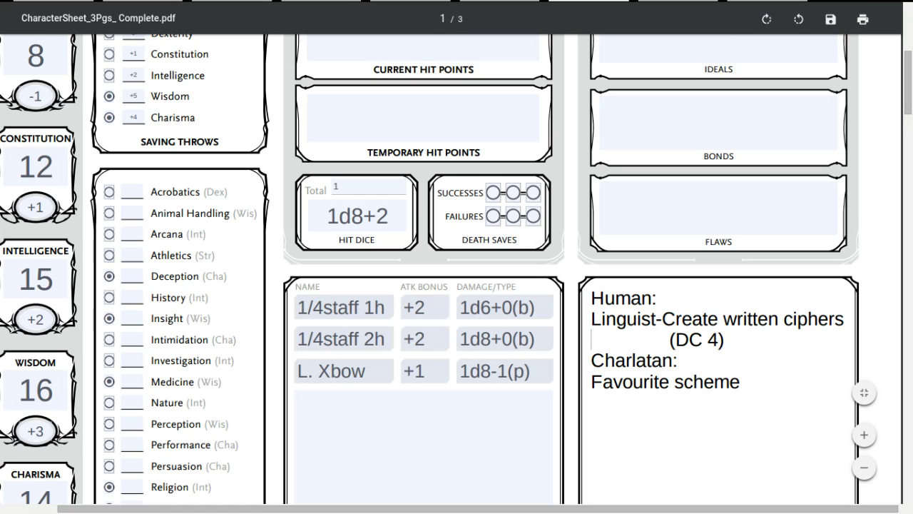
{"action": "type", "text": "-"}
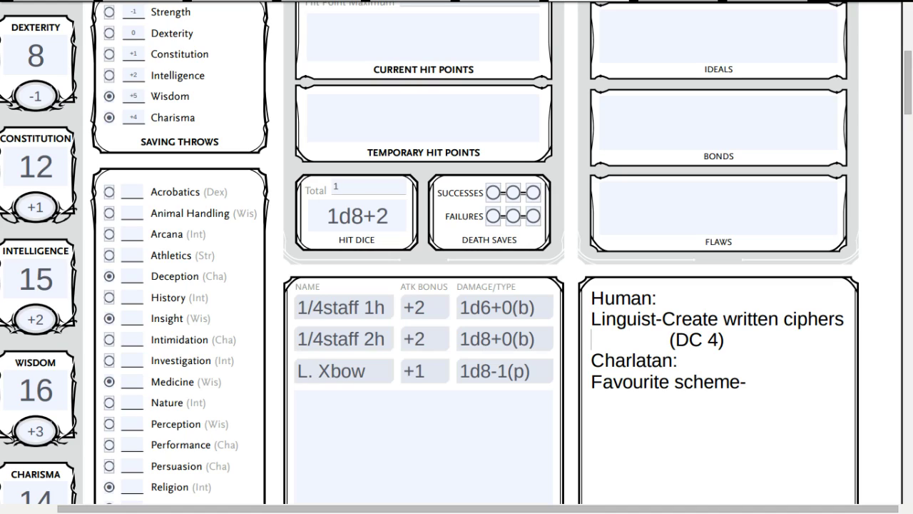
{"action": "type", "text": "I cheat a"}
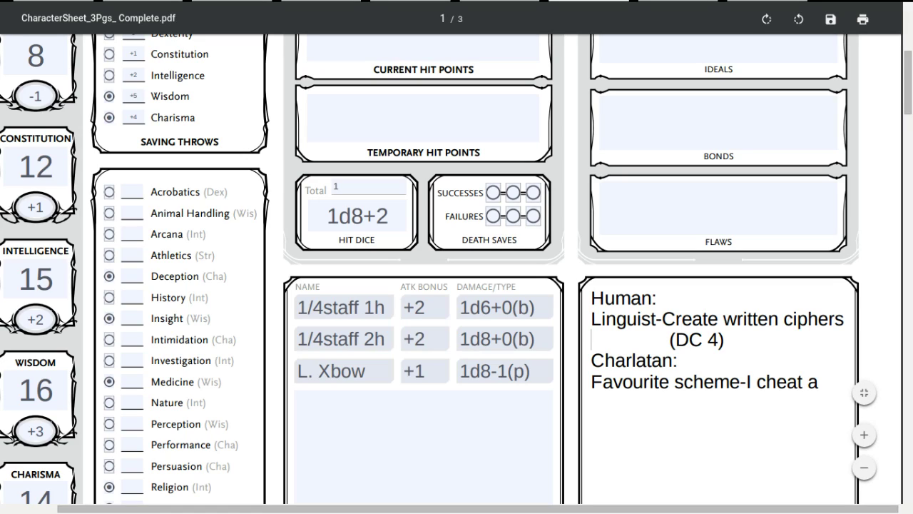
{"action": "type", "text": "t games "}
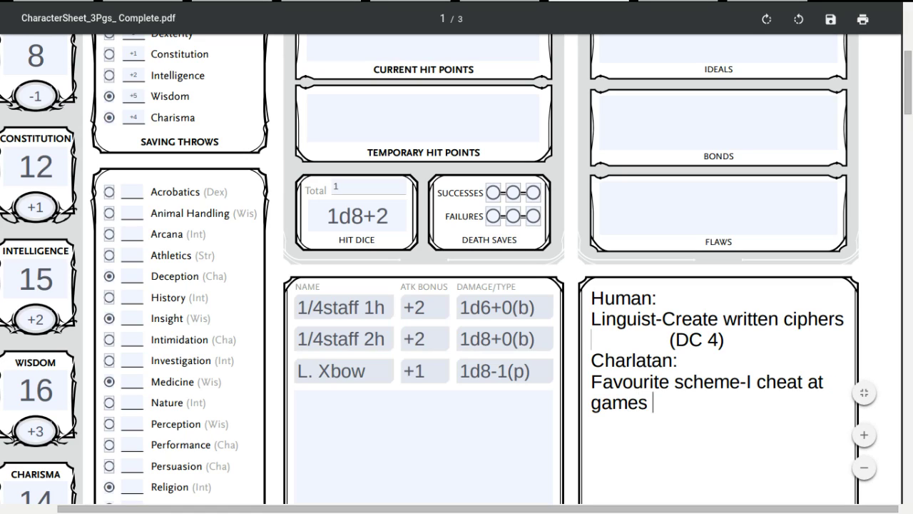
{"action": "type", "text": "of chan"}
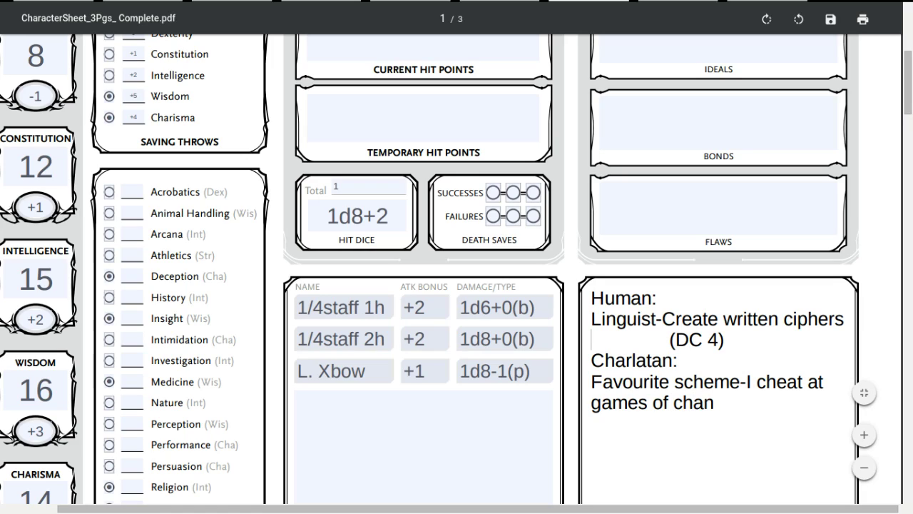
{"action": "type", "text": "ce"}
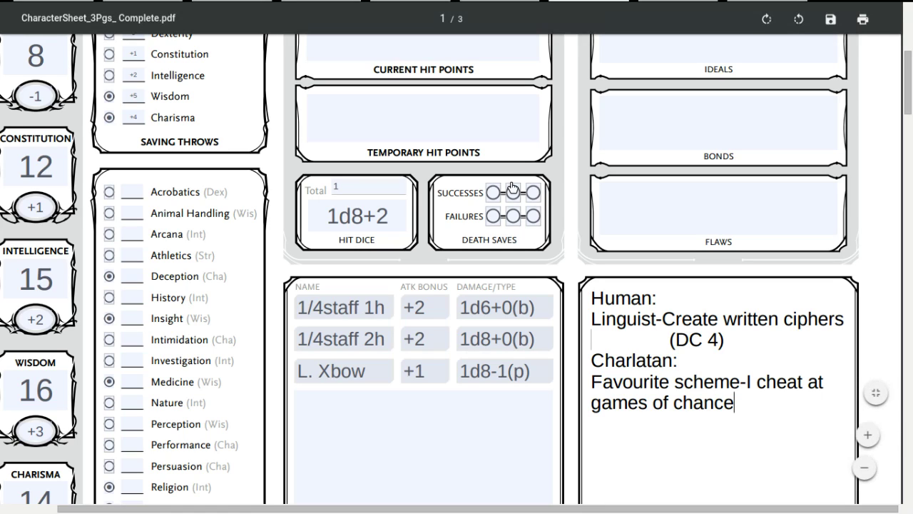
- Look over the first page's combat stats, skills, personality boxes and features
{"action": "scroll", "coordinate": [522, 249], "scroll_direction": "down", "scroll_amount": 8}
{"action": "scroll", "coordinate": [543, 307], "scroll_direction": "up", "scroll_amount": 6}
{"action": "scroll", "coordinate": [542, 300], "scroll_direction": "up", "scroll_amount": 7}
{"action": "scroll", "coordinate": [544, 300], "scroll_direction": "down", "scroll_amount": 4}
{"action": "scroll", "coordinate": [544, 301], "scroll_direction": "up", "scroll_amount": 1}
{"action": "scroll", "coordinate": [544, 300], "scroll_direction": "down", "scroll_amount": 1}
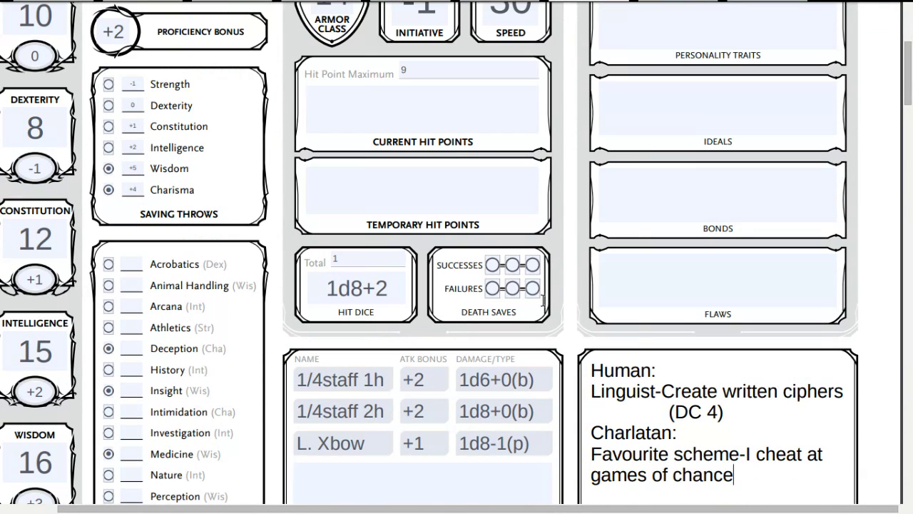
{"action": "scroll", "coordinate": [544, 301], "scroll_direction": "up", "scroll_amount": 1}
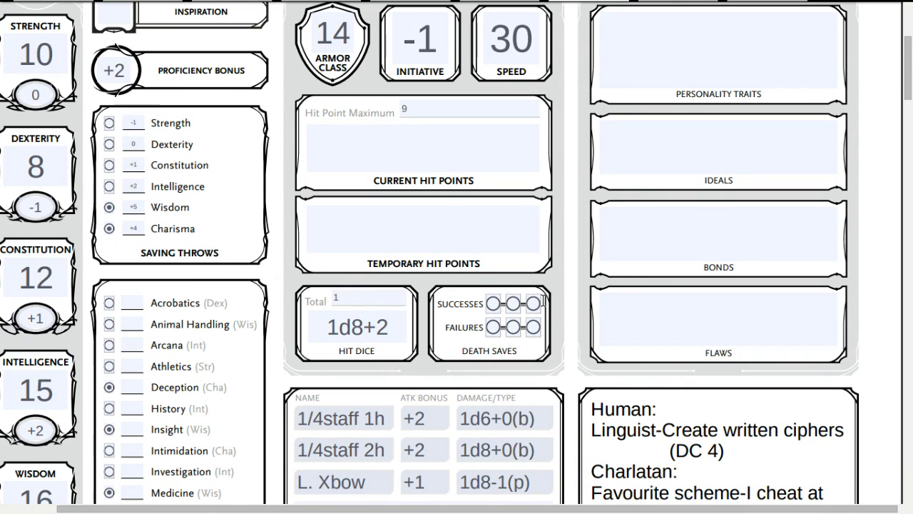
{"action": "scroll", "coordinate": [545, 304], "scroll_direction": "down", "scroll_amount": 1}
{"action": "scroll", "coordinate": [546, 308], "scroll_direction": "down", "scroll_amount": 2}
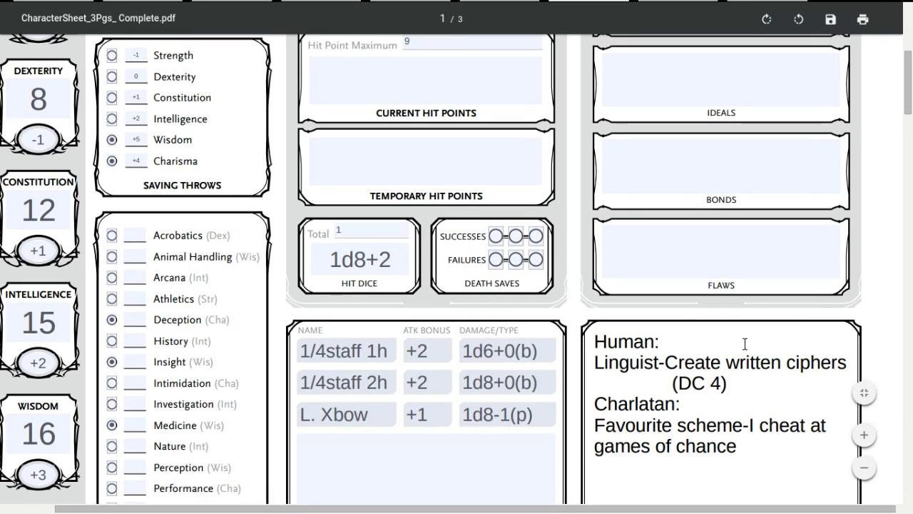
- Start a new line reading "False Identity-" below the favourite scheme entry in Features & Traits
{"action": "scroll", "coordinate": [745, 344], "scroll_direction": "down", "scroll_amount": 1}
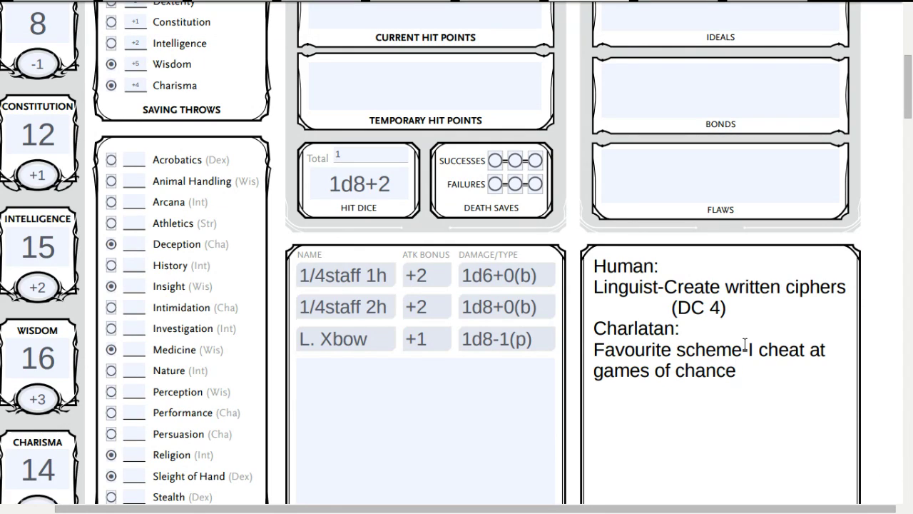
{"action": "left_click", "coordinate": [596, 371]}
{"action": "type", "text": "f"}
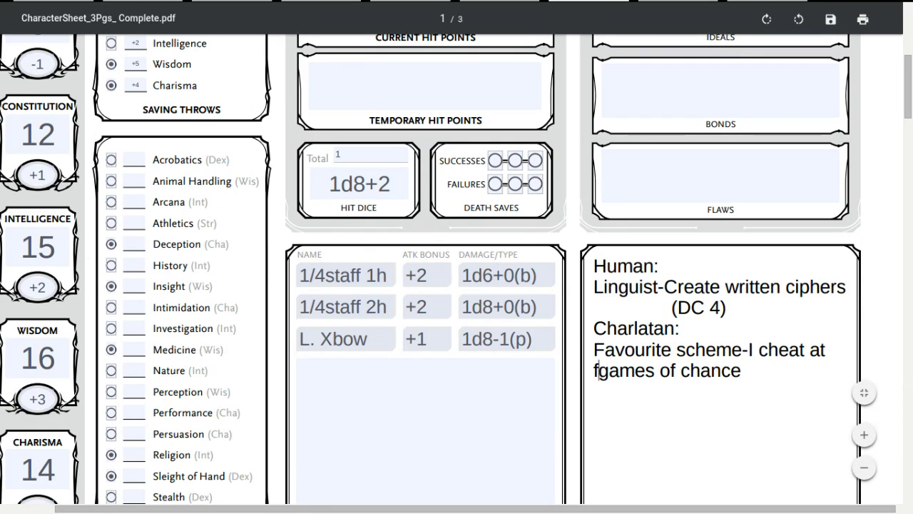
{"action": "key", "text": "BackSpace"}
{"action": "left_click", "coordinate": [736, 370]}
{"action": "key", "text": "Return"}
{"action": "type", "text": "False Identit"}
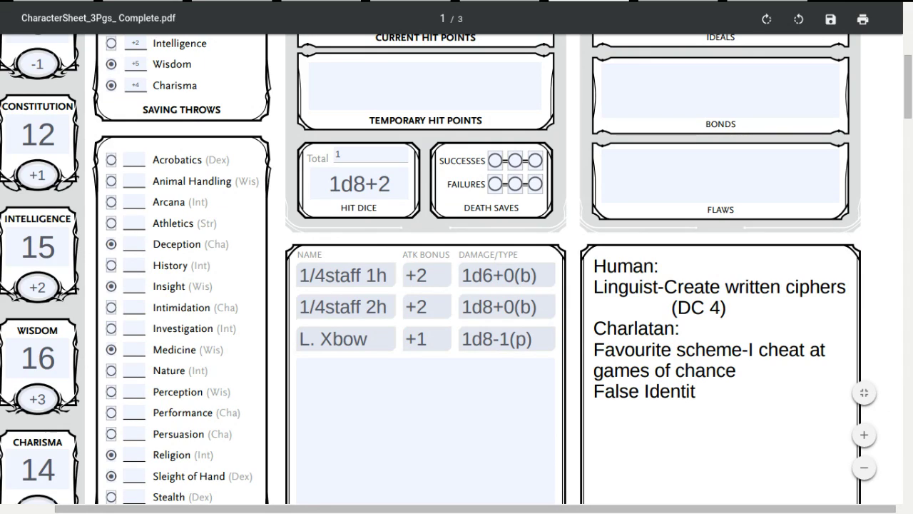
{"action": "type", "text": "y"}
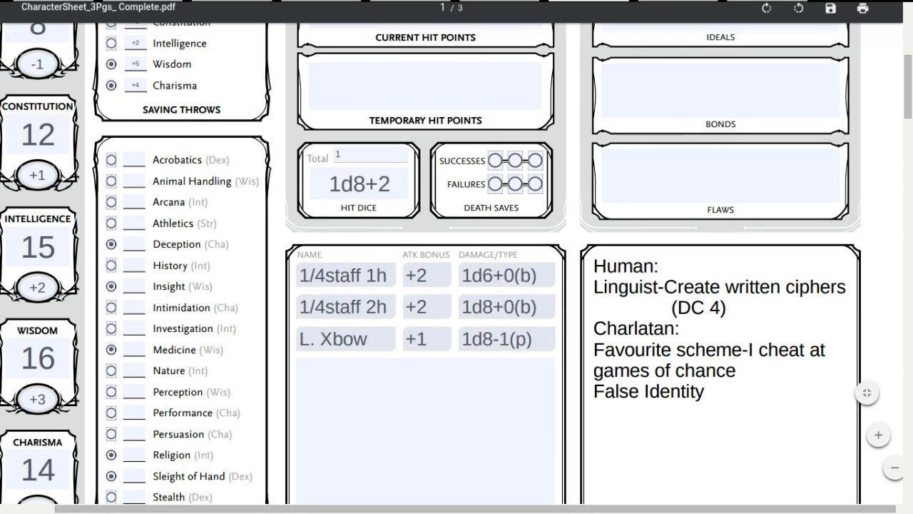
{"action": "type", "text": "-"}
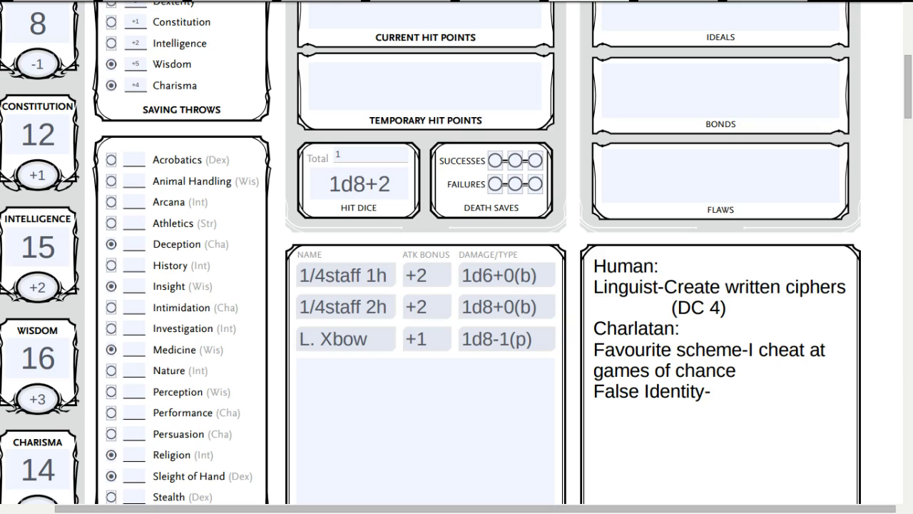
- Complete the False Identity entry with "I have an established fake identity"
{"action": "type", "text": "I have an"}
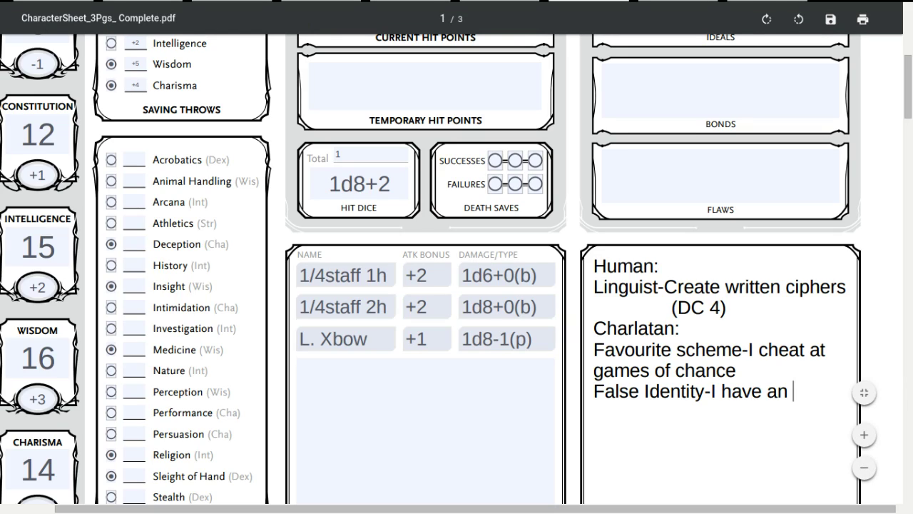
{"action": "key", "text": "BackSpace"}
{"action": "key", "text": "BackSpace"}
{"action": "key", "text": "BackSpace"}
{"action": "type", "text": "ntity-I have an established "}
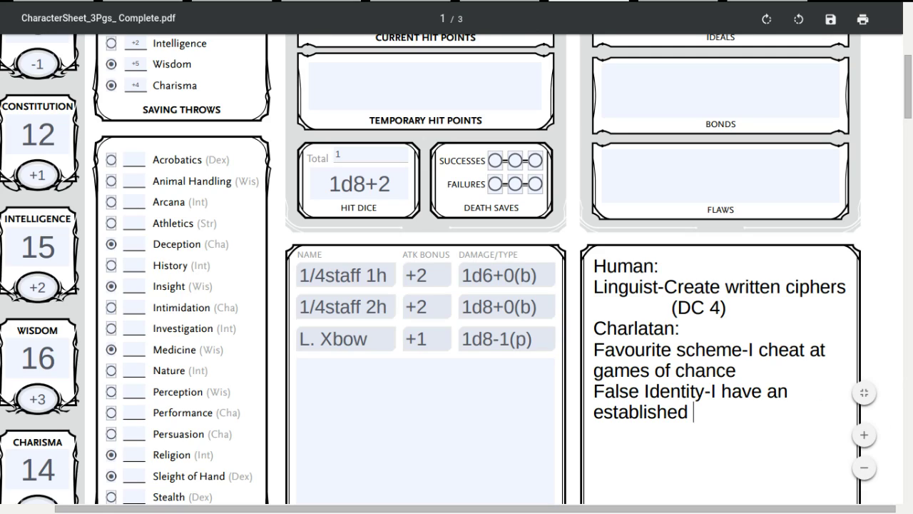
{"action": "type", "text": "fake ide"}
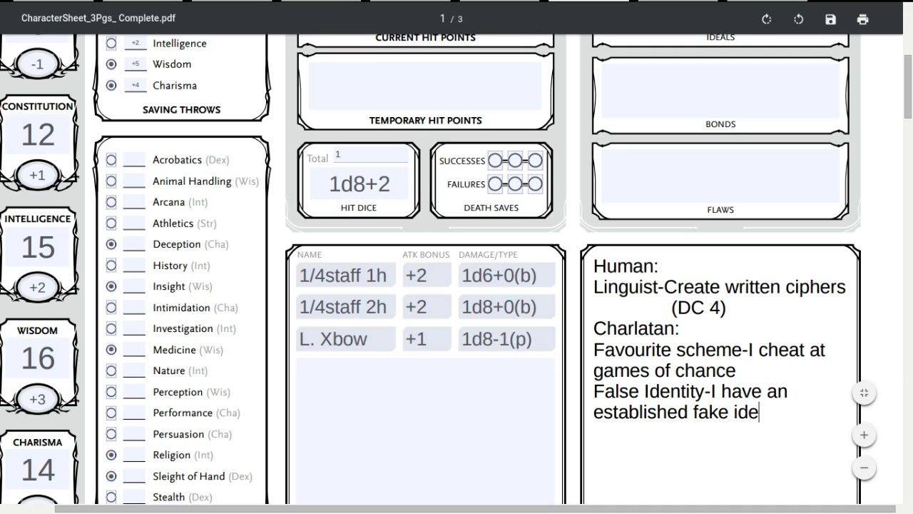
{"action": "type", "text": "ntity"}
- Open the empty Personality Traits field for editing
{"action": "scroll", "coordinate": [705, 335], "scroll_direction": "down", "scroll_amount": 4}
{"action": "scroll", "coordinate": [705, 335], "scroll_direction": "up", "scroll_amount": 3}
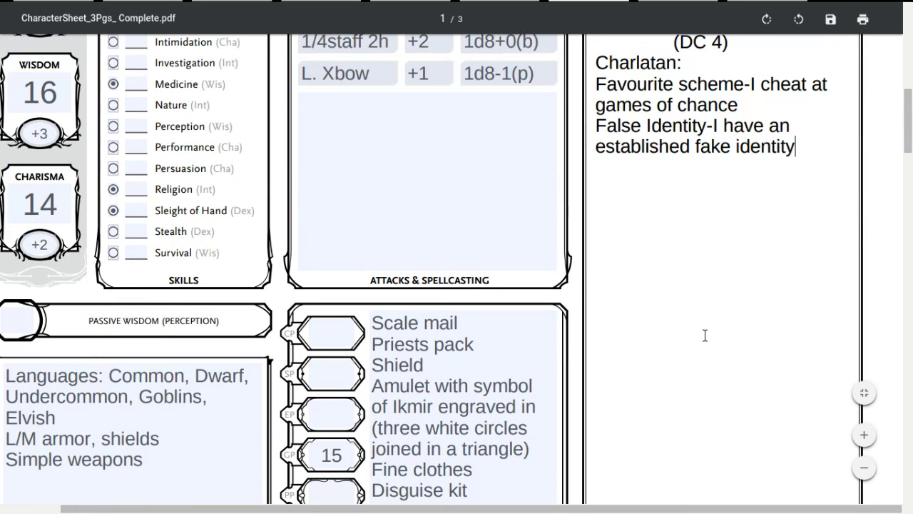
{"action": "scroll", "coordinate": [705, 335], "scroll_direction": "up", "scroll_amount": 2}
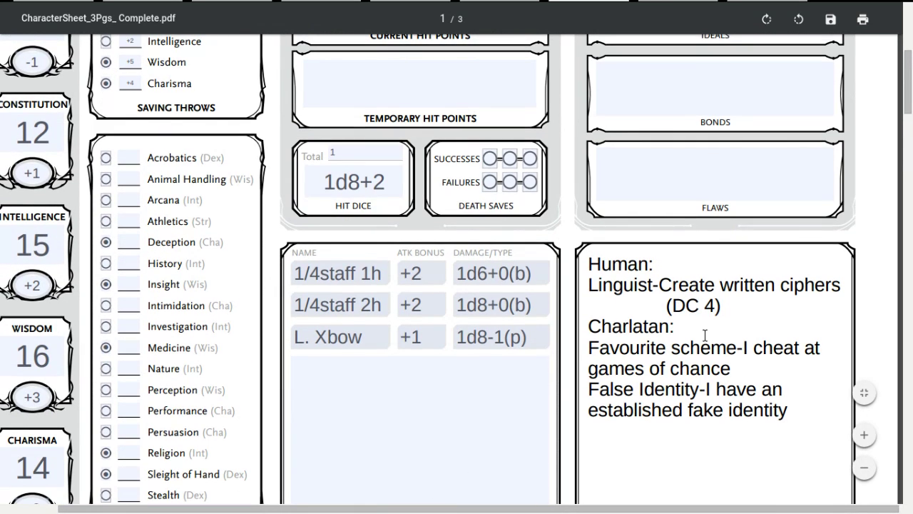
{"action": "scroll", "coordinate": [705, 335], "scroll_direction": "up", "scroll_amount": 1}
{"action": "scroll", "coordinate": [774, 122], "scroll_direction": "down", "scroll_amount": 3}
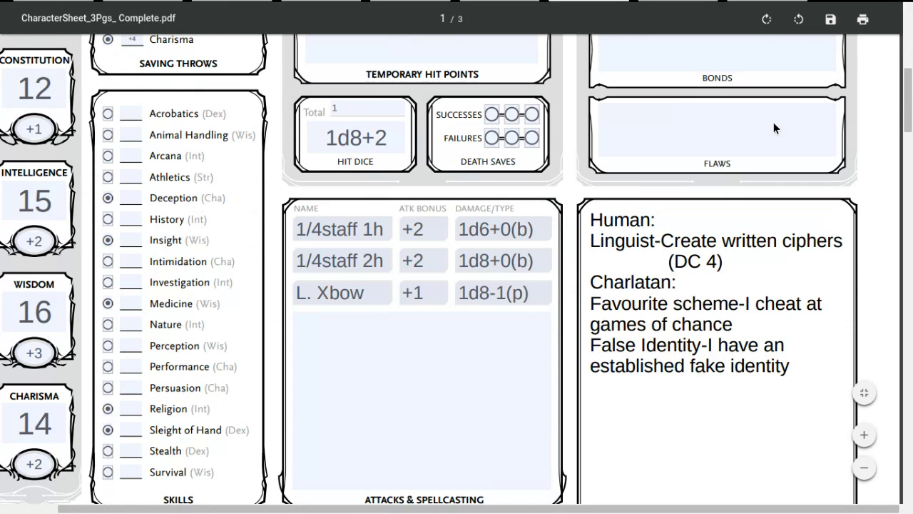
{"action": "scroll", "coordinate": [774, 120], "scroll_direction": "up", "scroll_amount": 5}
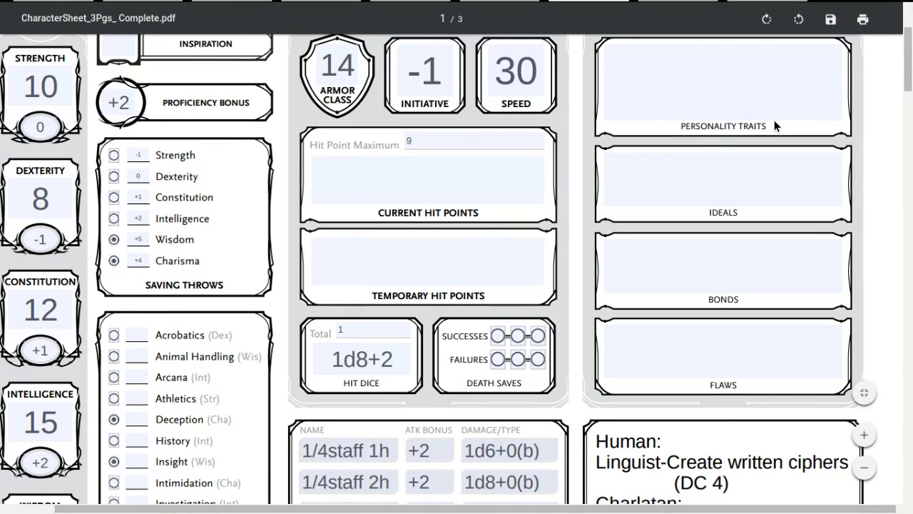
{"action": "scroll", "coordinate": [774, 120], "scroll_direction": "up", "scroll_amount": 1}
{"action": "left_click", "coordinate": [755, 117]}
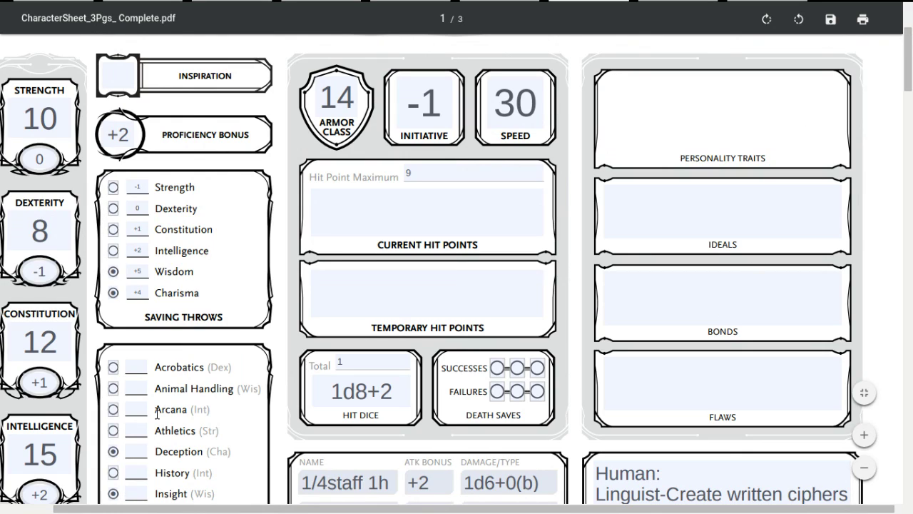
{"action": "scroll", "coordinate": [173, 374], "scroll_direction": "down", "scroll_amount": 1}
{"action": "scroll", "coordinate": [174, 375], "scroll_direction": "down", "scroll_amount": 5}
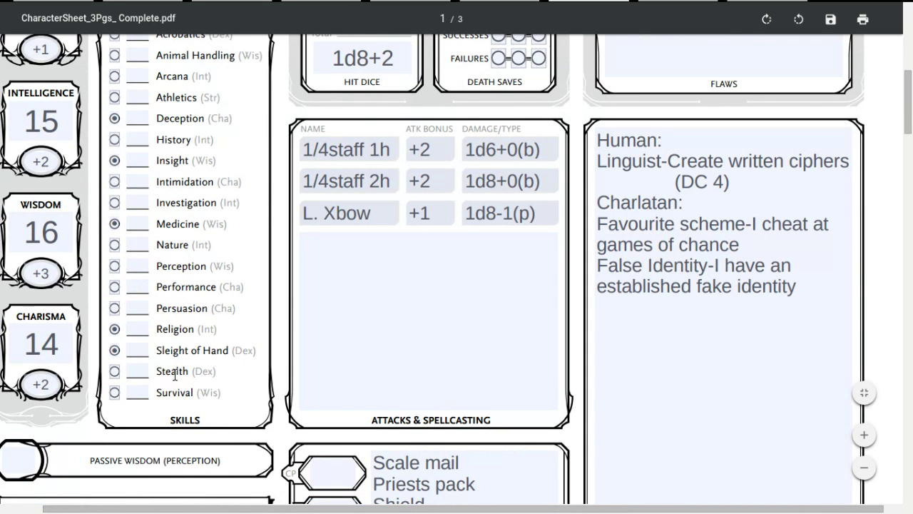
{"action": "scroll", "coordinate": [207, 189], "scroll_direction": "up", "scroll_amount": 1}
{"action": "scroll", "coordinate": [580, 238], "scroll_direction": "up", "scroll_amount": 7}
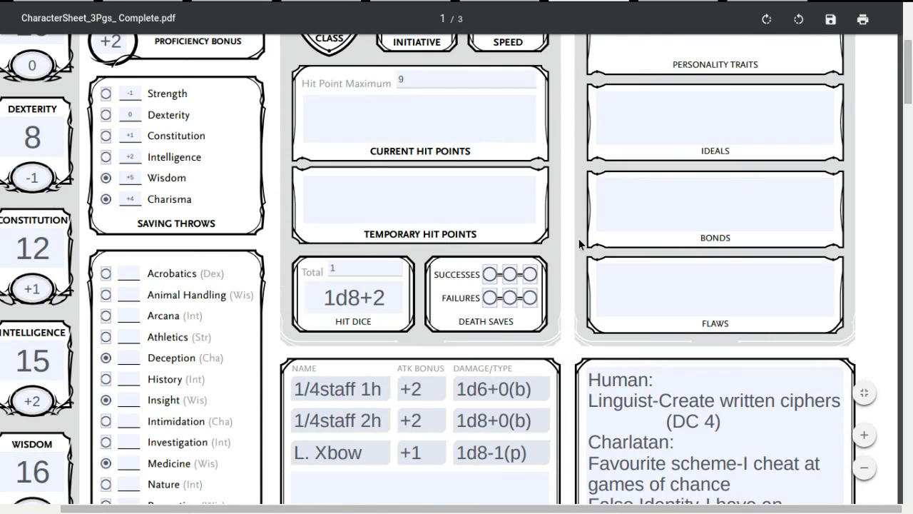
{"action": "key", "text": "F11"}
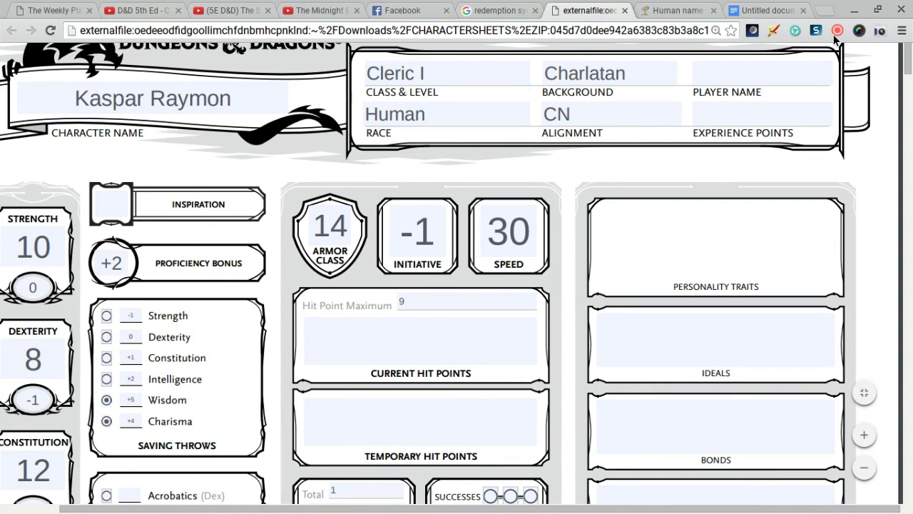
{"action": "left_click", "coordinate": [761, 247]}
{"action": "left_click", "coordinate": [723, 348]}
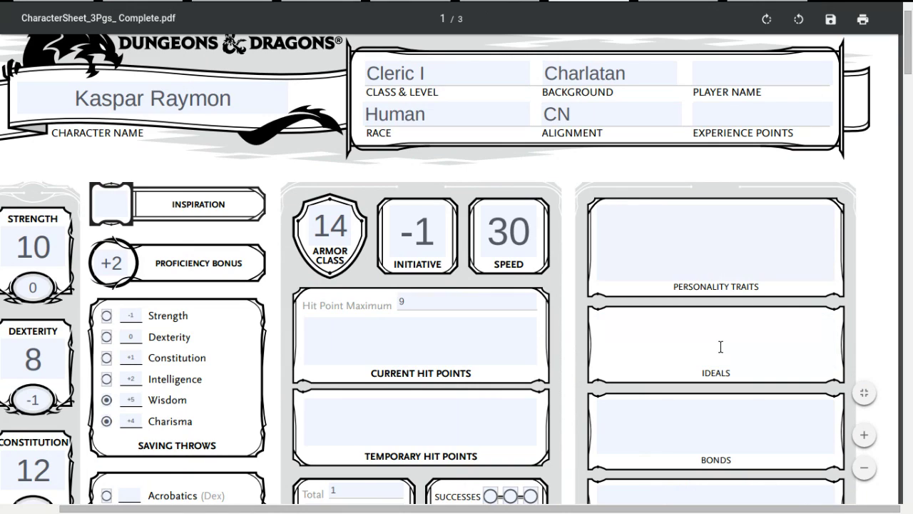
{"action": "left_click", "coordinate": [729, 264]}
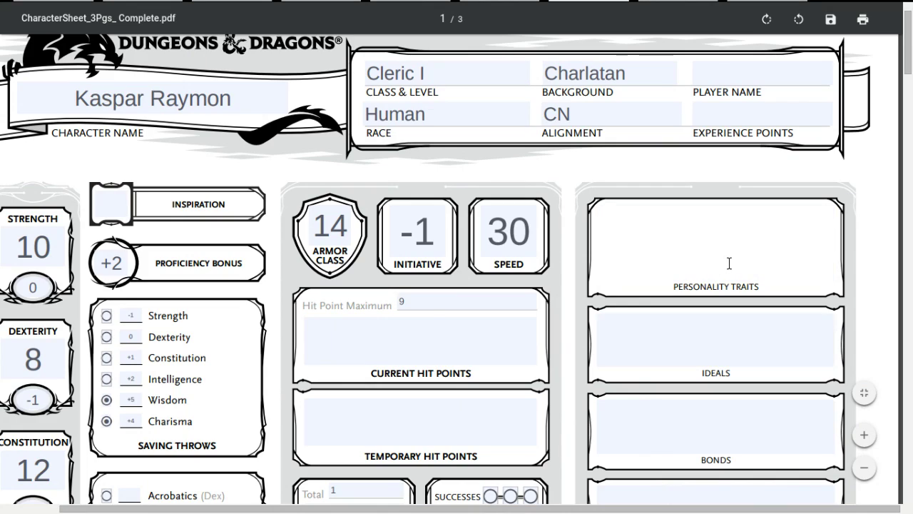
- Fill in the Ideals box with "Charity-Take from the rich, give to the poor"
{"action": "left_click", "coordinate": [685, 358]}
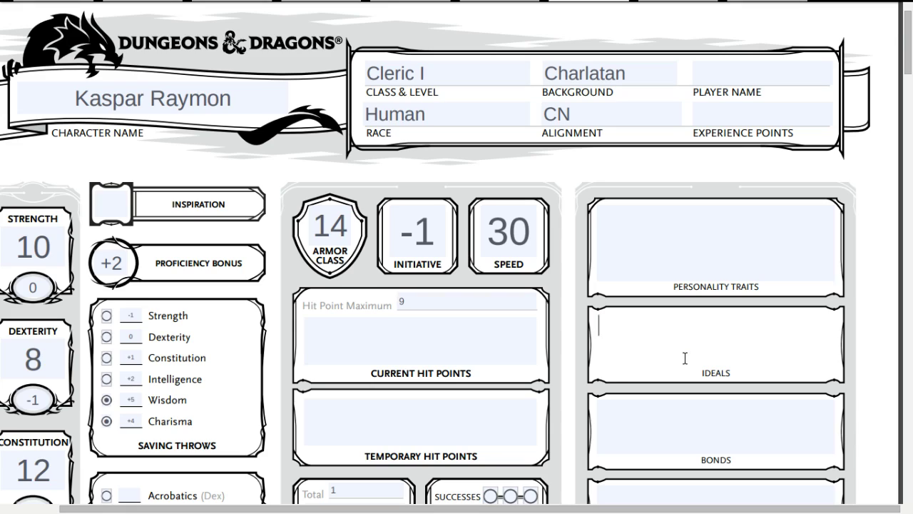
{"action": "type", "text": "Cha"}
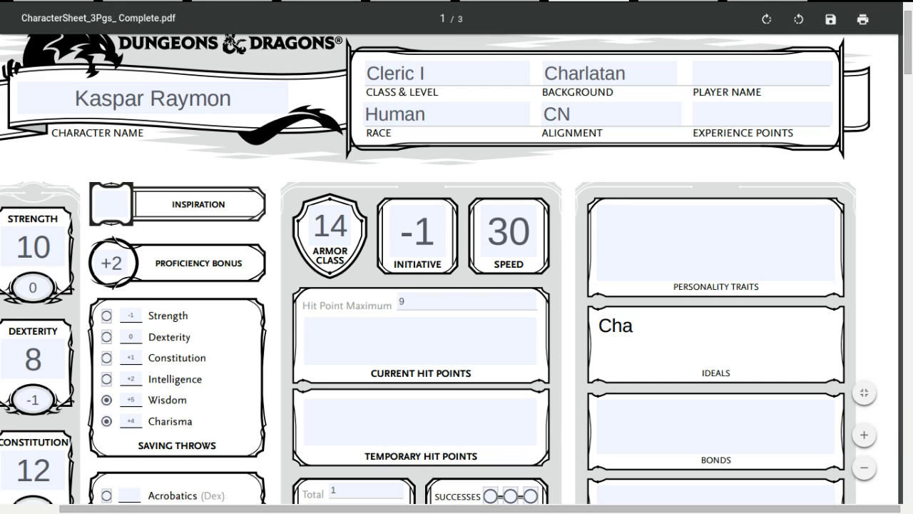
{"action": "type", "text": "rity-Take from"}
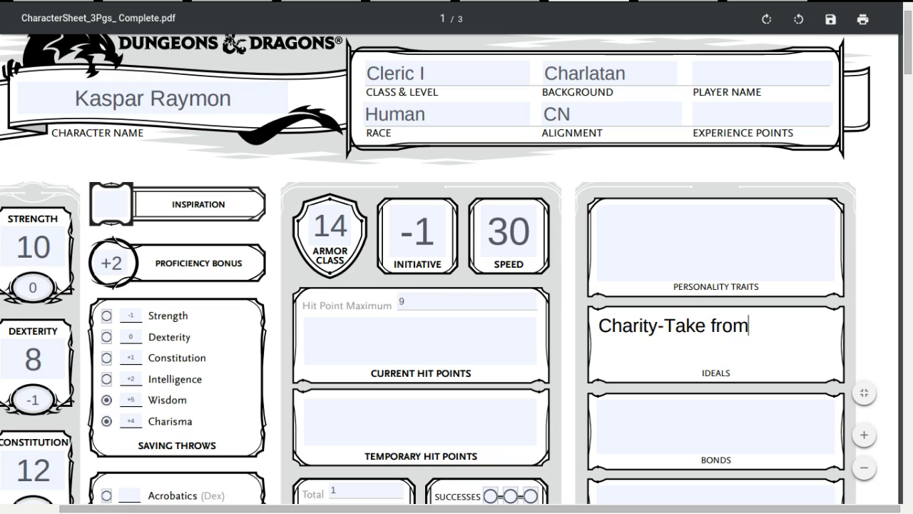
{"action": "type", "text": " the rich"}
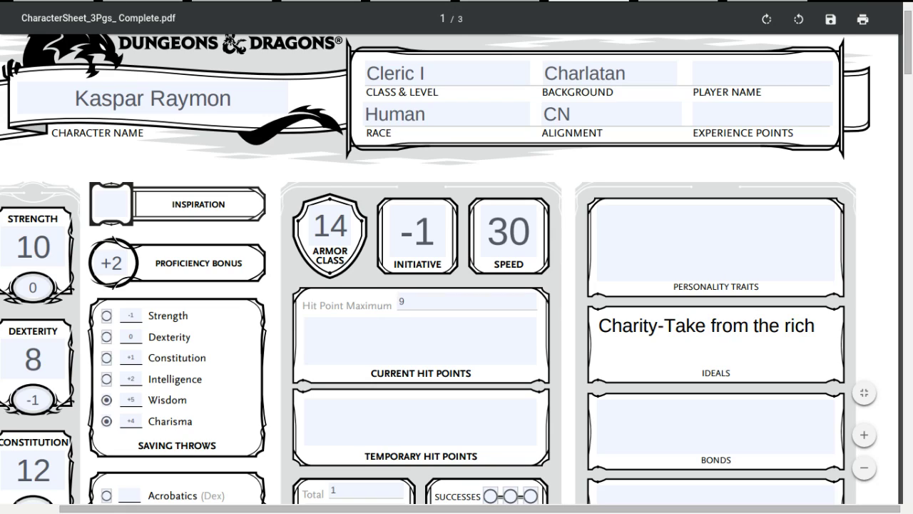
{"action": "type", "text": ", give to the"}
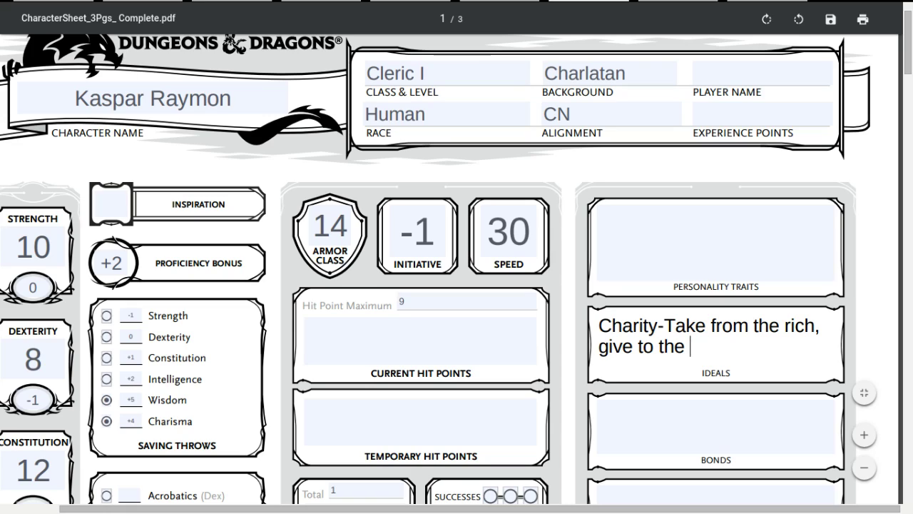
{"action": "type", "text": " poor"}
- Enter "Flirtatious, funny, sleazy" as the character's Personality Traits
{"action": "left_click", "coordinate": [674, 236]}
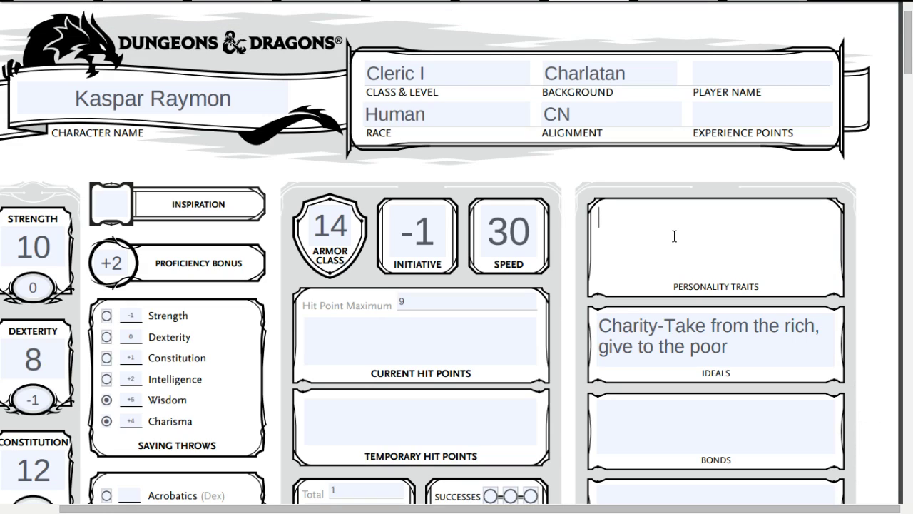
{"action": "type", "text": "B"}
{"action": "key", "text": "BackSpace"}
{"action": "type", "text": "f"}
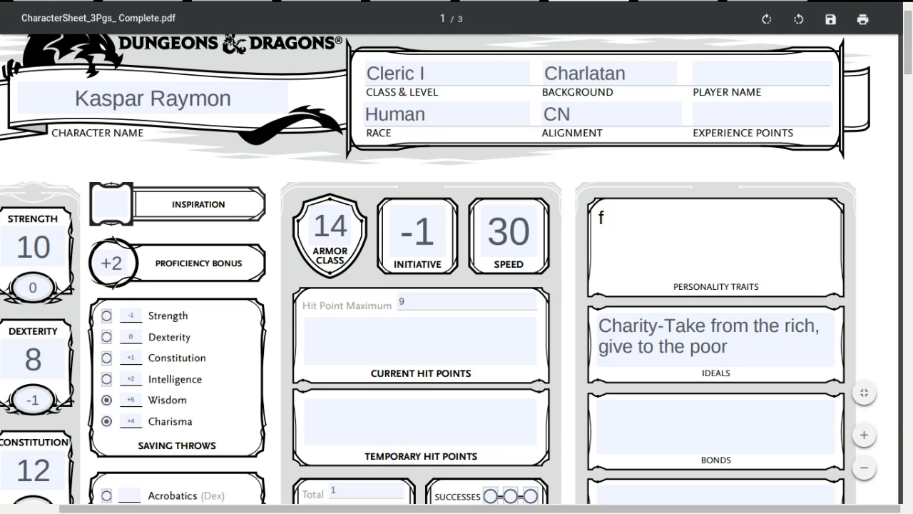
{"action": "key", "text": "BackSpace"}
{"action": "type", "text": "Flirtat"}
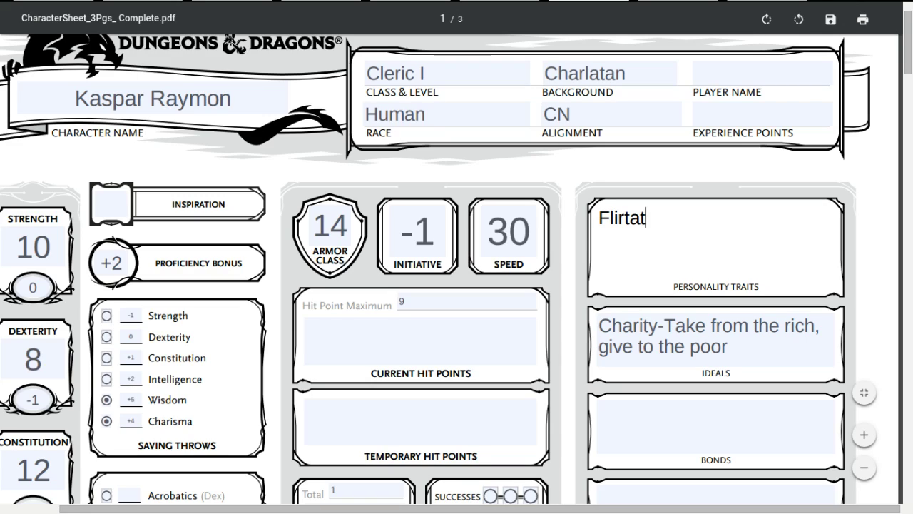
{"action": "type", "text": "ious, "}
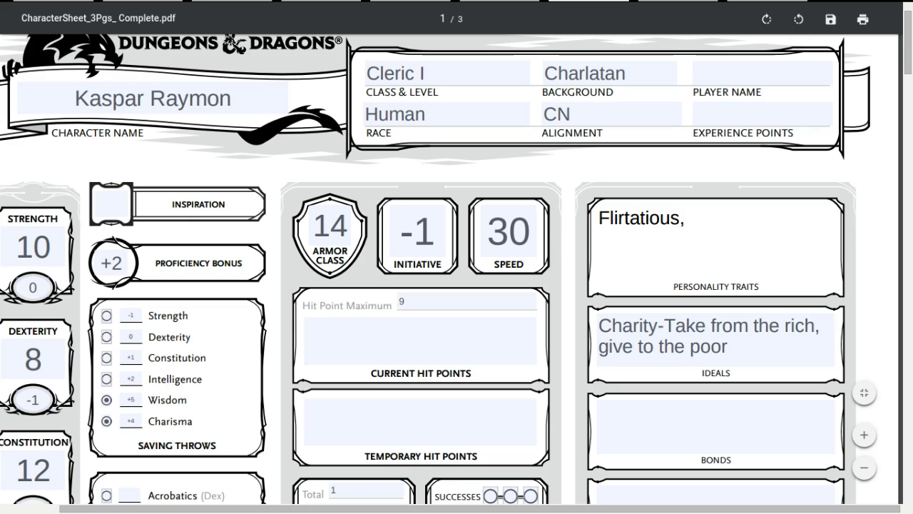
{"action": "type", "text": "goo"}
{"action": "key", "text": "BackSpace"}
{"action": "key", "text": "BackSpace"}
{"action": "key", "text": "BackSpace"}
{"action": "type", "text": "funny,"}
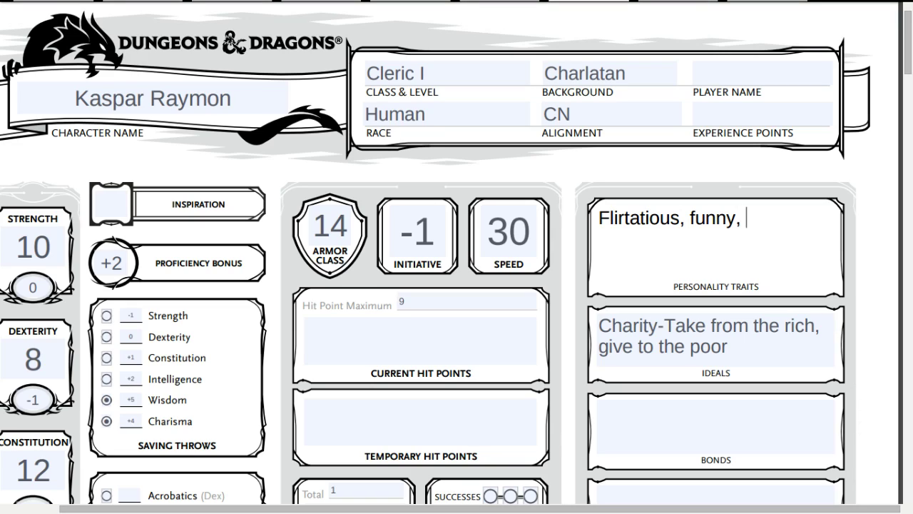
{"action": "type", "text": "sleazy"}
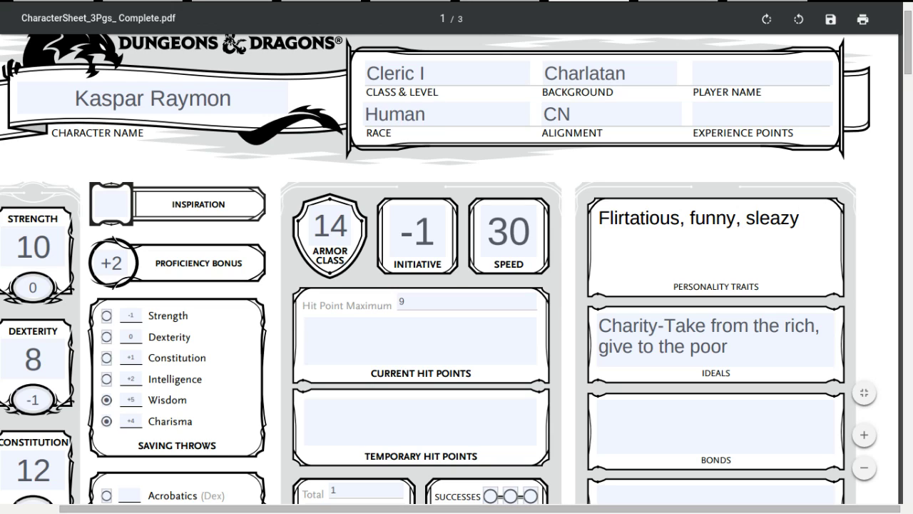
- Describe the character's Flaws as "Past haunts him, done some bad stuff"
{"action": "scroll", "coordinate": [678, 318], "scroll_direction": "down", "scroll_amount": 3}
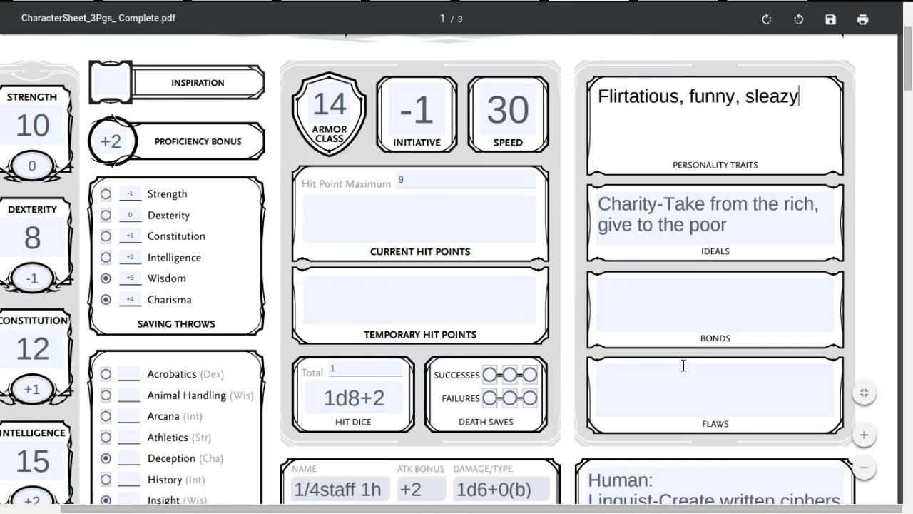
{"action": "left_click", "coordinate": [683, 365]}
{"action": "type", "text": "Pa"}
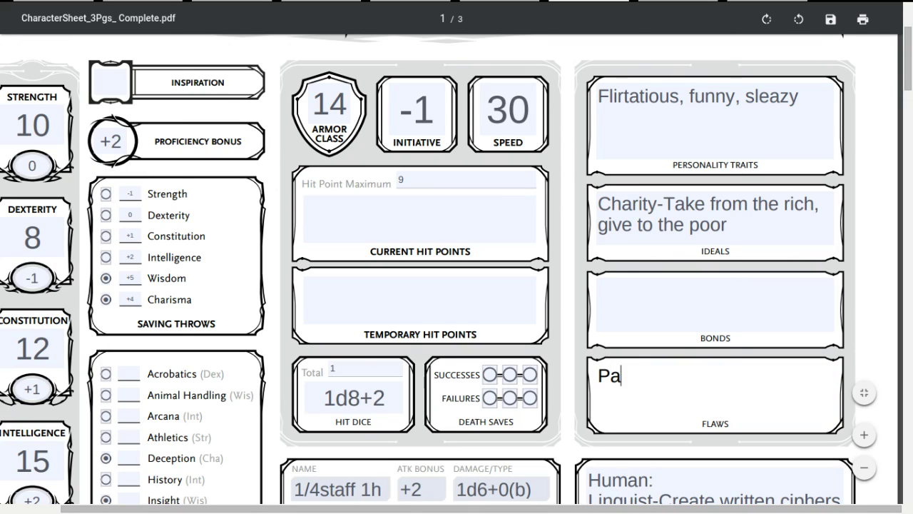
{"action": "type", "text": "st haun"}
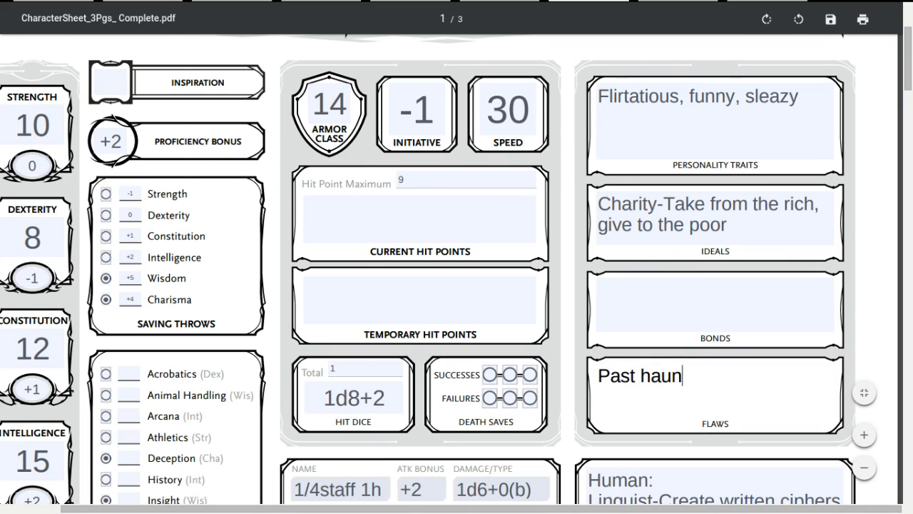
{"action": "type", "text": "ts him, dodn"}
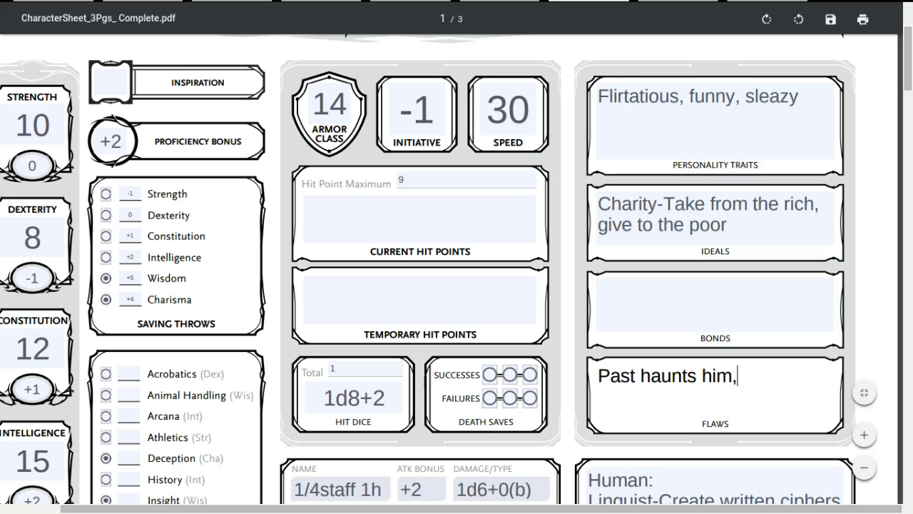
{"action": "key", "text": "BackSpace"}
{"action": "key", "text": "BackSpace"}
{"action": "type", "text": "ne some bad "}
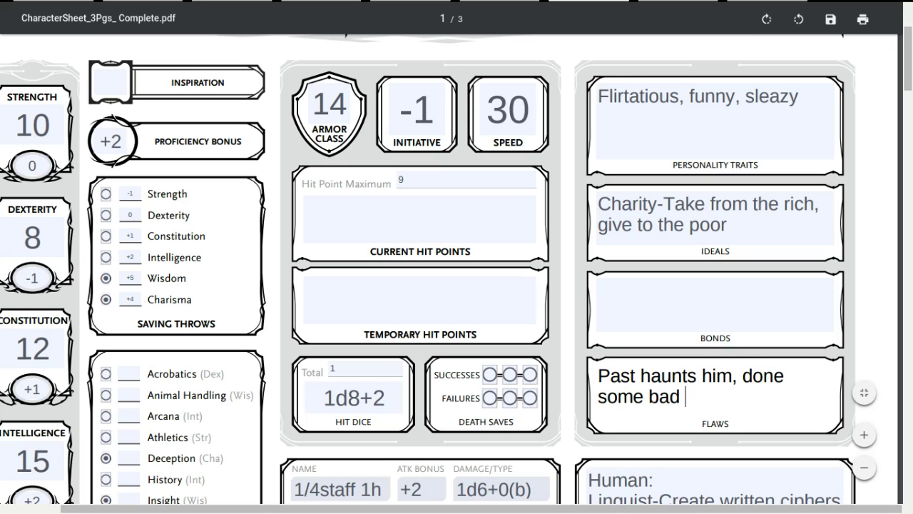
{"action": "type", "text": "stuss"}
{"action": "key", "text": "BackSpace"}
{"action": "key", "text": "BackSpace"}
{"action": "type", "text": "ff"}
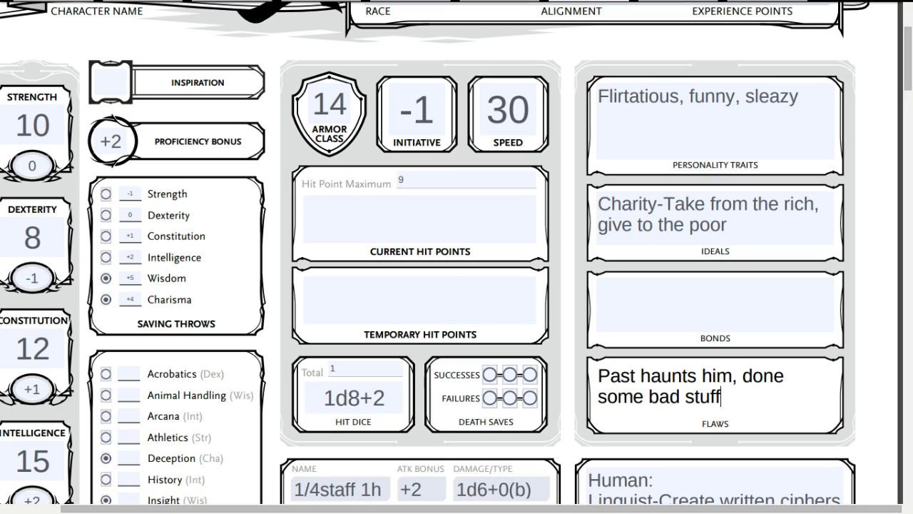
- Add a new line to Personality Traits reading "Sarcasm and insults are my weapons of choice"
{"action": "left_click", "coordinate": [694, 126]}
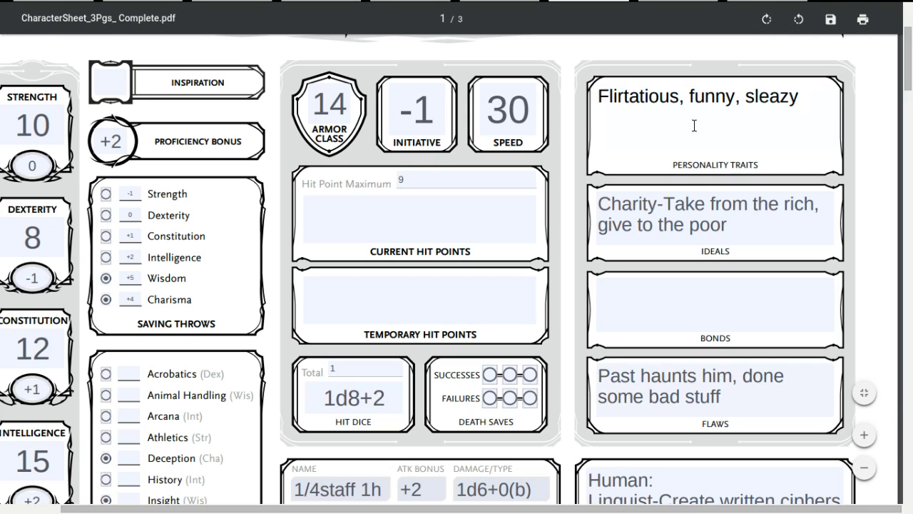
{"action": "key", "text": "Return"}
{"action": "type", "text": "Sarcasm a"}
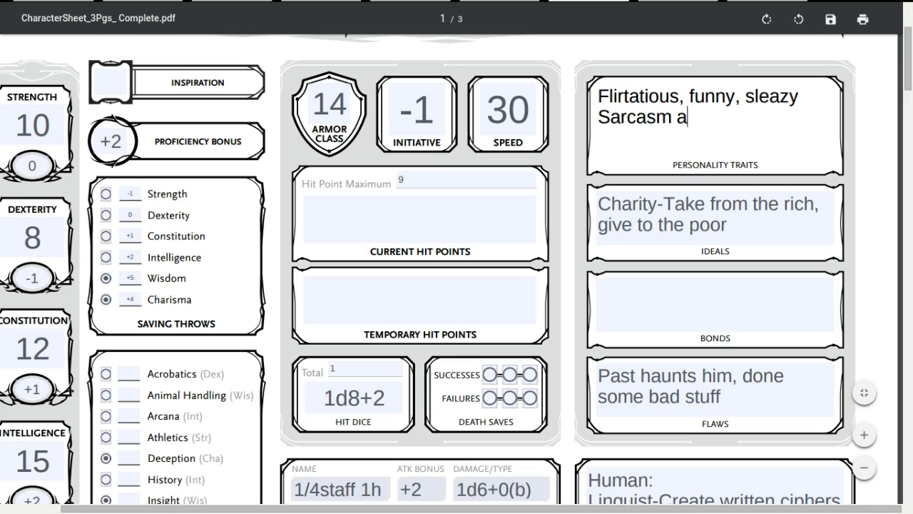
{"action": "type", "text": "nd insu"}
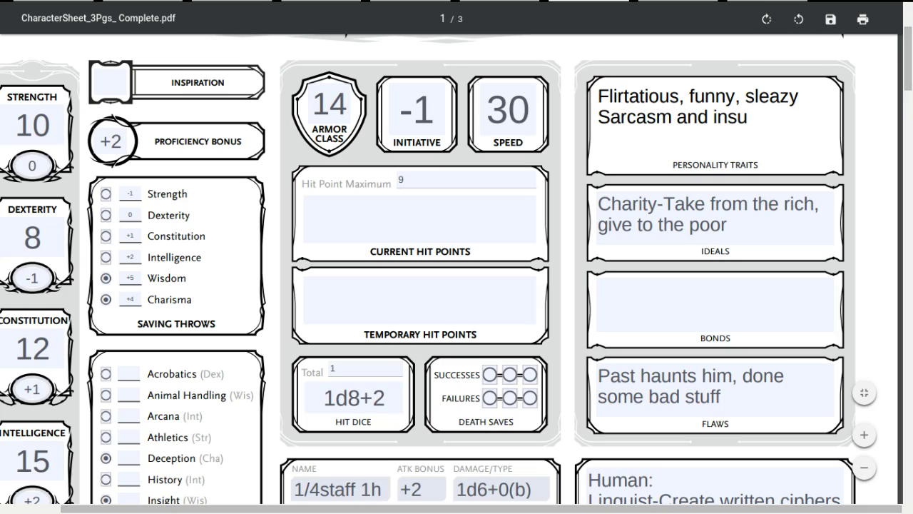
{"action": "type", "text": "lts are my w"}
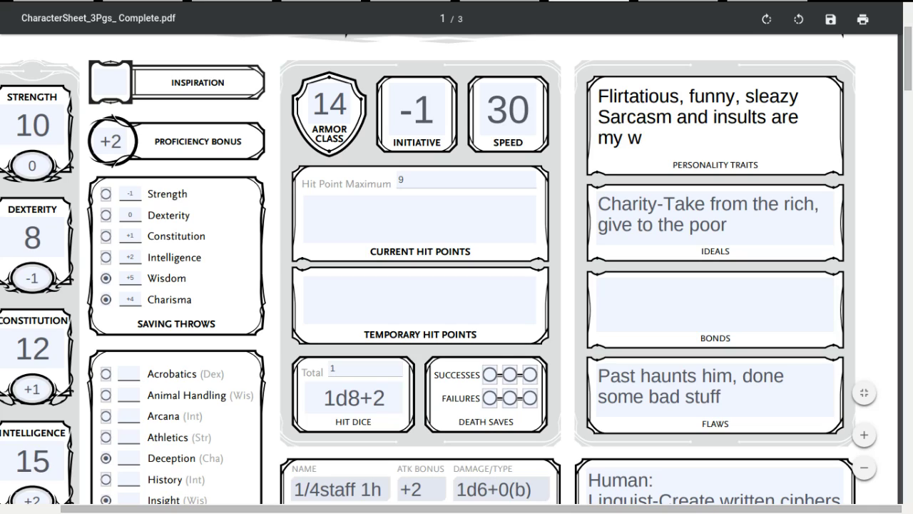
{"action": "type", "text": "eapo"}
{"action": "key", "text": "BackSpace"}
{"action": "type", "text": "pons of c"}
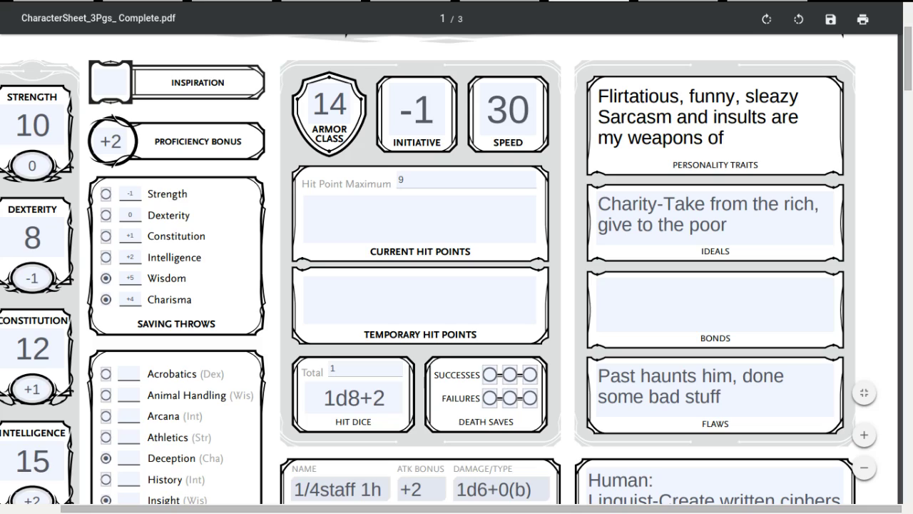
{"action": "type", "text": "s"}
{"action": "key", "text": "BackSpace"}
{"action": "key", "text": "BackSpace"}
{"action": "type", "text": "ic"}
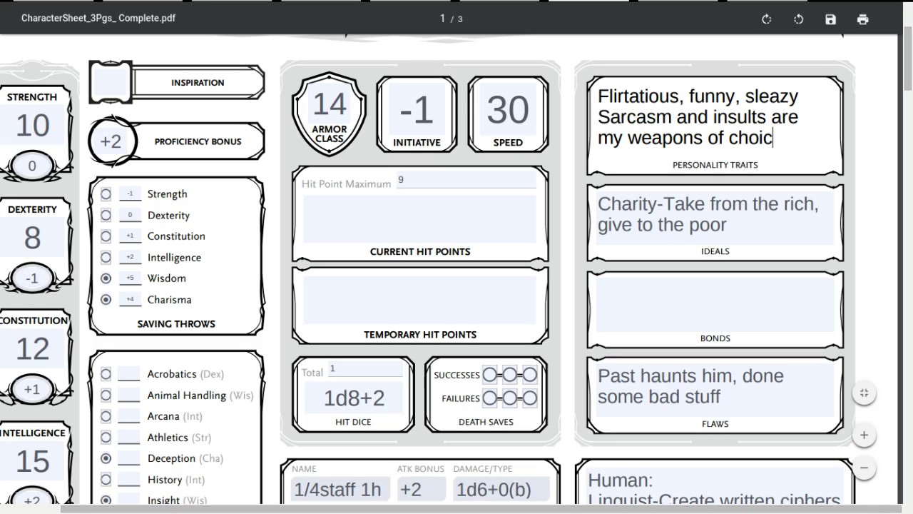
{"action": "type", "text": "e"}
- Fill in the Bonds box with "Wants to redeem self, took a beating, got saved, follows the light"
{"action": "left_click", "coordinate": [685, 289]}
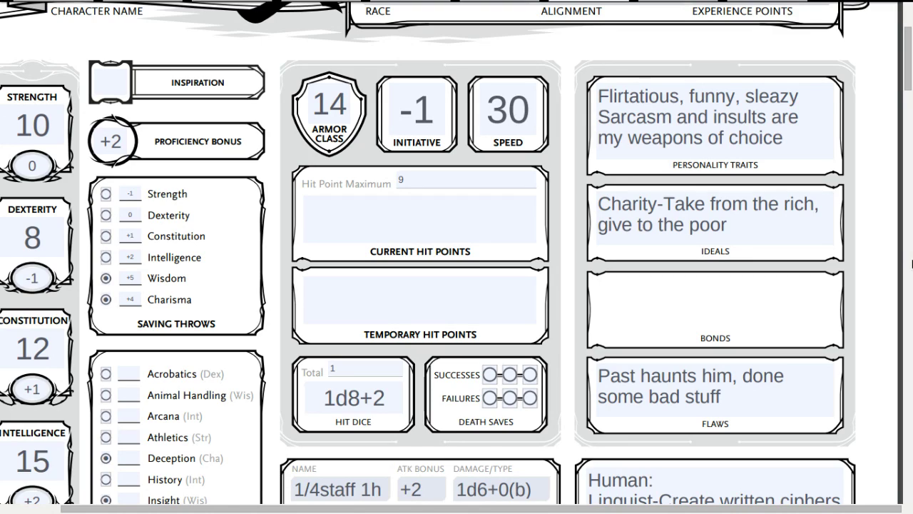
{"action": "type", "text": "Want"}
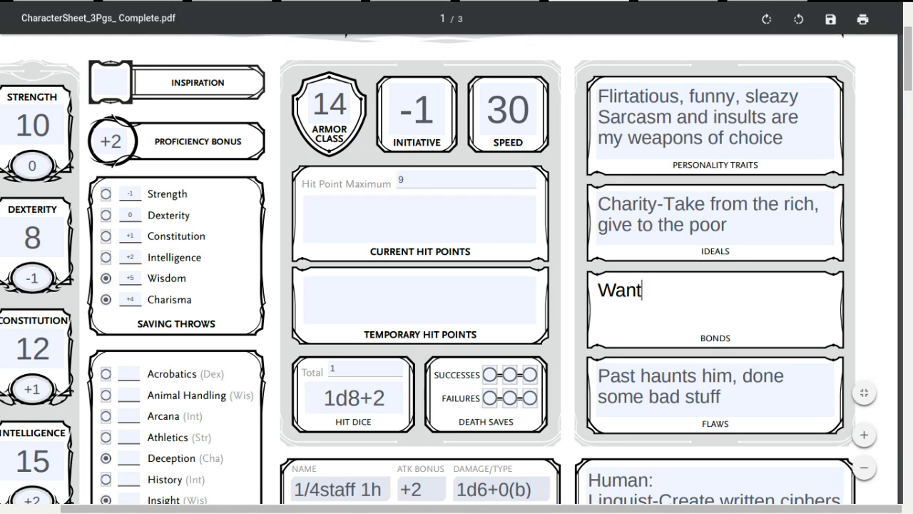
{"action": "type", "text": "s to "}
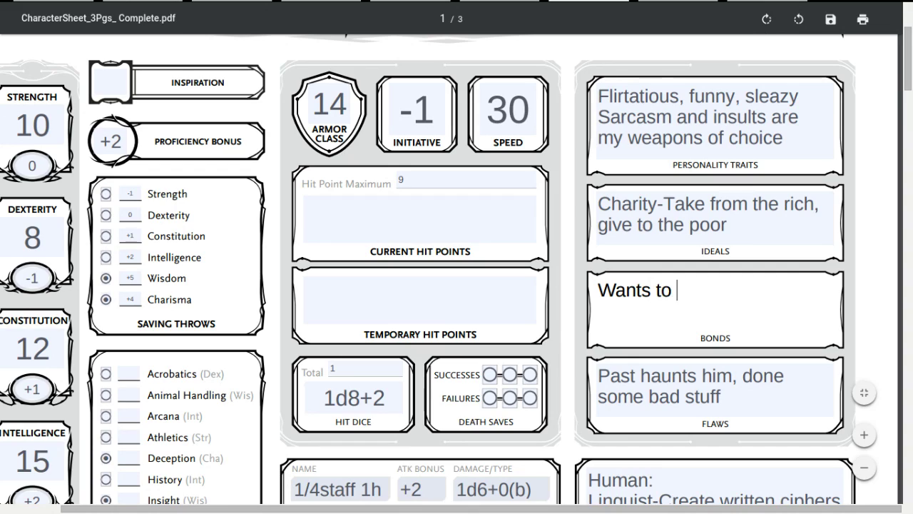
{"action": "type", "text": "redee"}
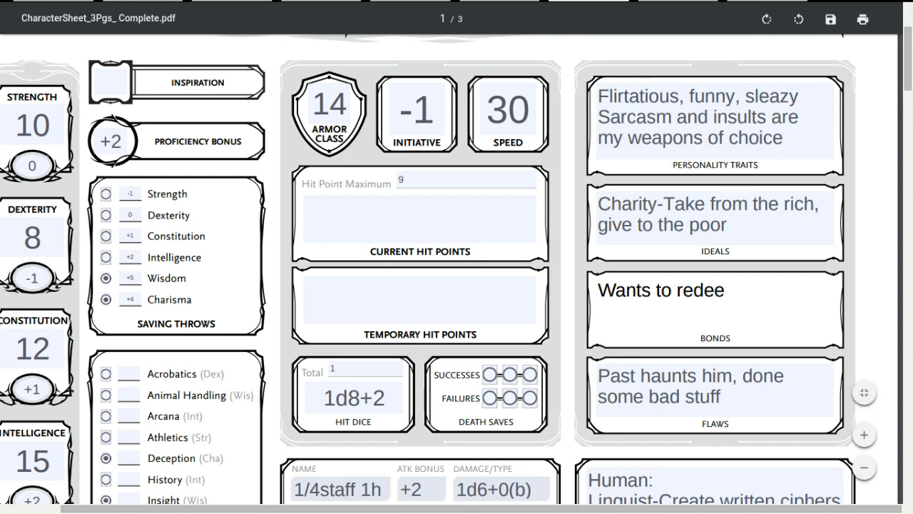
{"action": "type", "text": "m self,"}
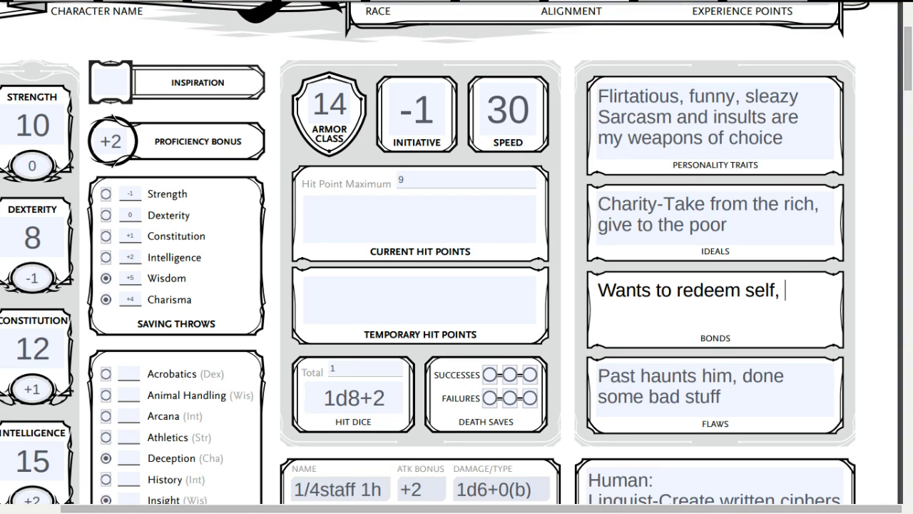
{"action": "type", "text": "took"}
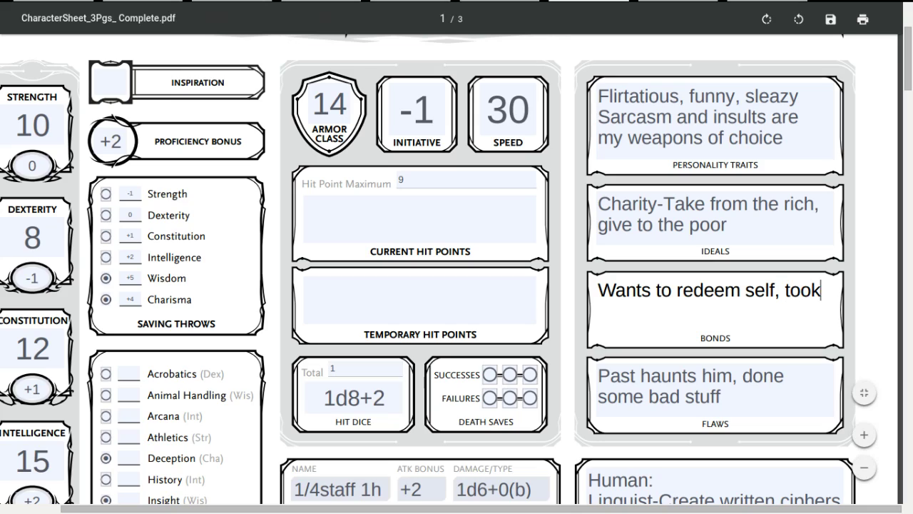
{"action": "type", "text": " a beating, "}
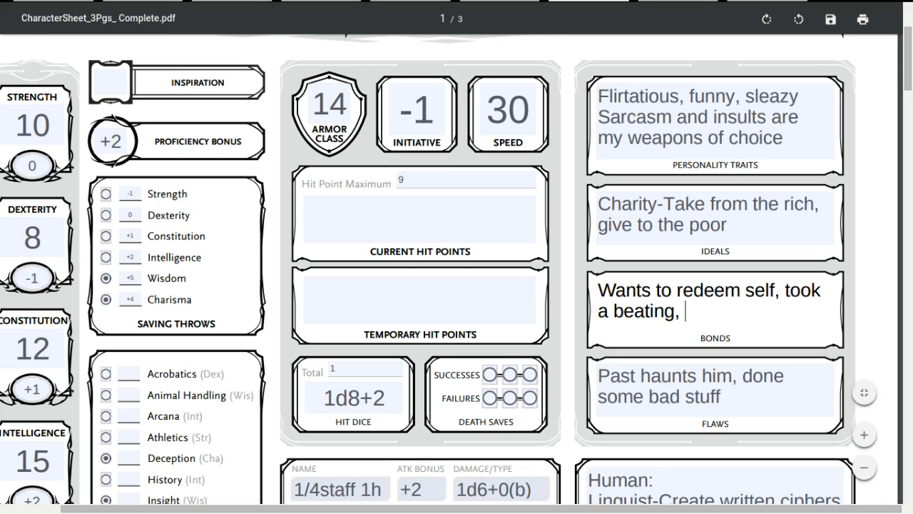
{"action": "type", "text": "got sac"}
{"action": "key", "text": "BackSpace"}
{"action": "type", "text": "vedm"}
{"action": "key", "text": "BackSpace"}
{"action": "type", "text": ", follows the light"}
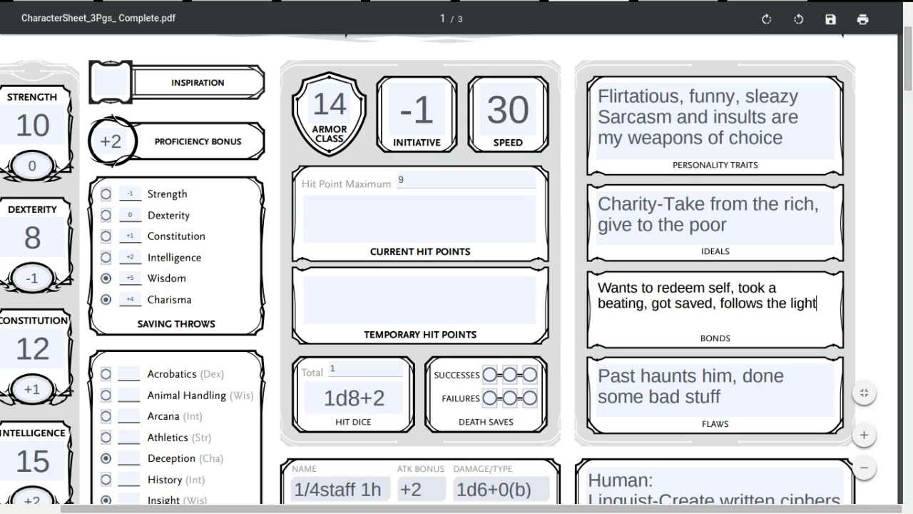
- Insert a line break in the Bonds text so that "follows the light" starts on its own line
{"action": "key", "text": "Left"}
{"action": "key", "text": "Left"}
{"action": "key", "text": "Left"}
{"action": "key", "text": "Left"}
{"action": "key", "text": "Left"}
{"action": "key", "text": "Left"}
{"action": "key", "text": "Left"}
{"action": "key", "text": "Left"}
{"action": "key", "text": "Left"}
{"action": "key", "text": "Left"}
{"action": "key", "text": "Left"}
{"action": "key", "text": "Left"}
{"action": "key", "text": "Left"}
{"action": "key", "text": "Left"}
{"action": "key", "text": "Left"}
{"action": "key", "text": "Left"}
{"action": "key", "text": "Left"}
{"action": "key", "text": "Return"}
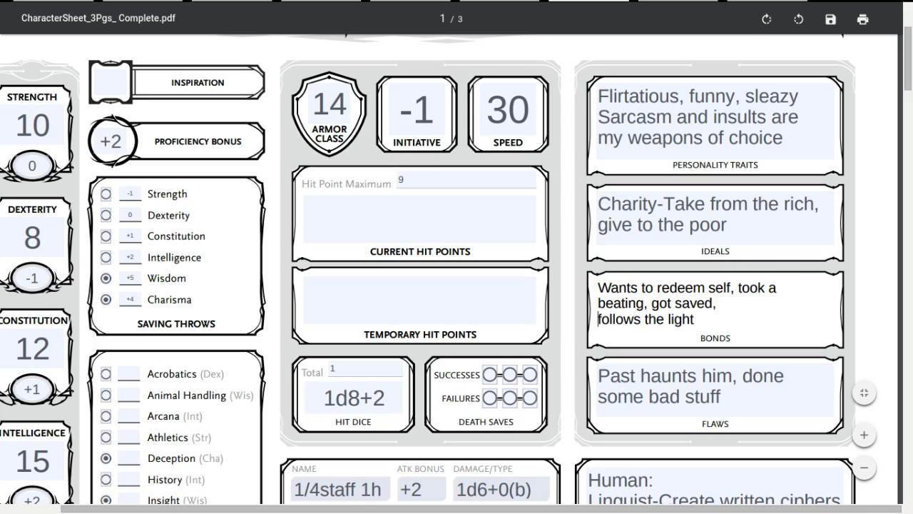
- Remove the line break before "follows the light" in the Bonds text so the sentence runs on continuously
{"action": "key", "text": "BackSpace"}
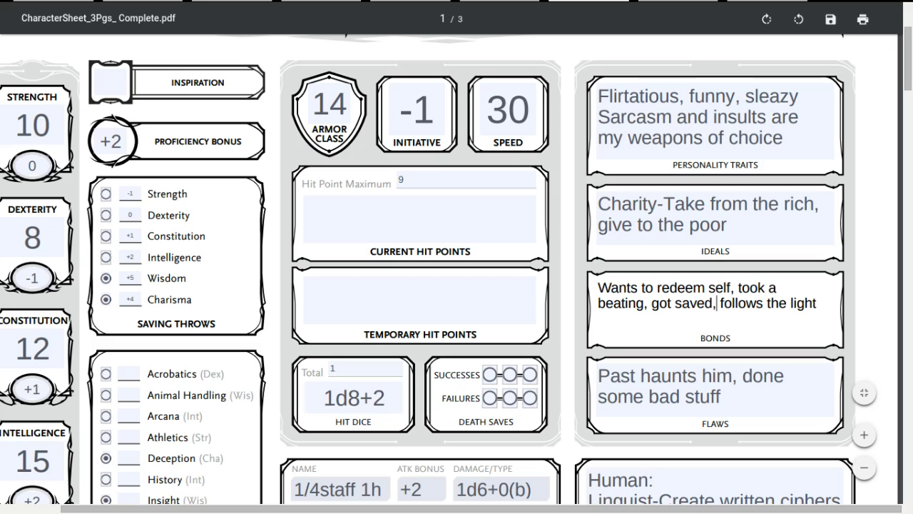
{"action": "key", "text": "Right"}
{"action": "key", "text": "Right"}
{"action": "key", "text": "Right"}
{"action": "key", "text": "Right"}
{"action": "key", "text": "Right"}
{"action": "key", "text": "Right"}
{"action": "key", "text": "Right"}
{"action": "key", "text": "Right"}
{"action": "key", "text": "Right"}
{"action": "key", "text": "Right"}
{"action": "key", "text": "Right"}
{"action": "key", "text": "Right"}
{"action": "key", "text": "Right"}
{"action": "key", "text": "Right"}
{"action": "key", "text": "BackSpace"}
{"action": "key", "text": "BackSpace"}
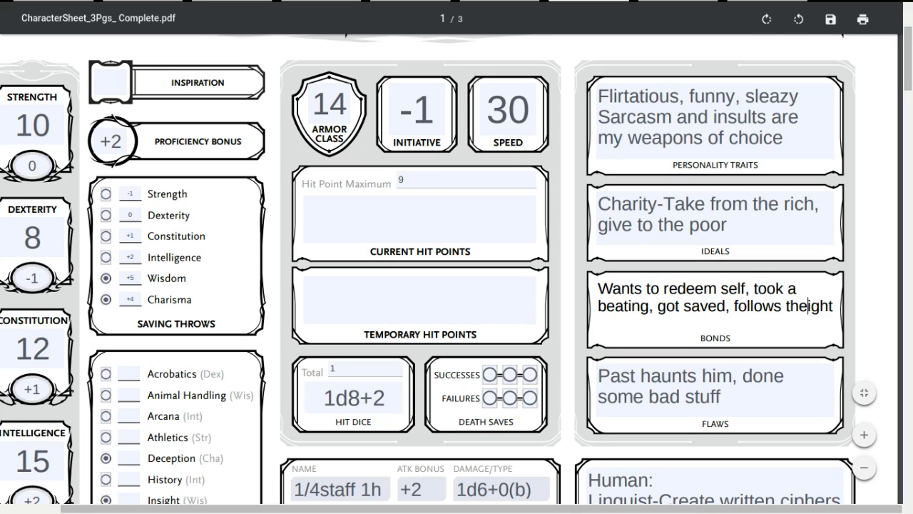
{"action": "type", "text": "l"}
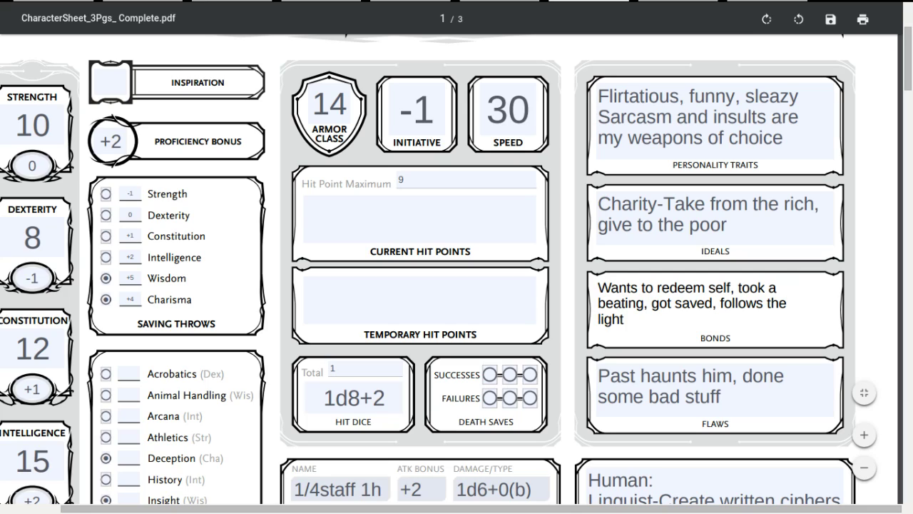
- Remove the commas after "beating" and "saved" in the Bonds text so it reads "beating got saved follows the light"
{"action": "key", "text": "BackSpace"}
{"action": "key", "text": "BackSpace"}
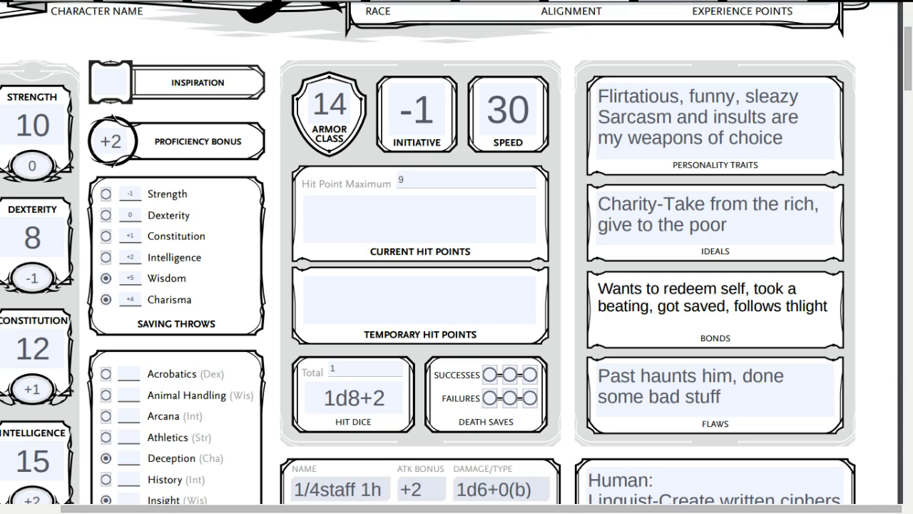
{"action": "key", "text": "Left"}
{"action": "key", "text": "Left"}
{"action": "key", "text": "Left"}
{"action": "key", "text": "Left"}
{"action": "key", "text": "Left"}
{"action": "key", "text": "Left"}
{"action": "key", "text": "Left"}
{"action": "key", "text": "Left"}
{"action": "key", "text": "Left"}
{"action": "key", "text": "BackSpace"}
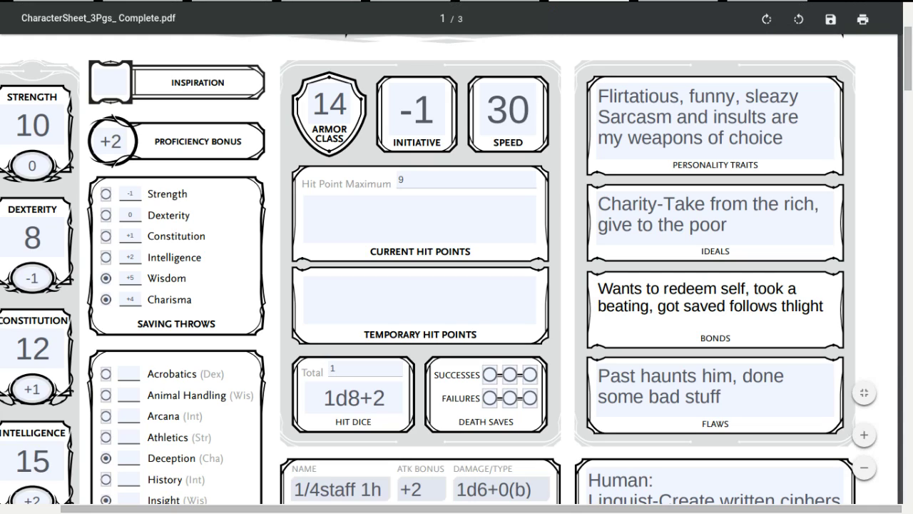
{"action": "key", "text": "BackSpace"}
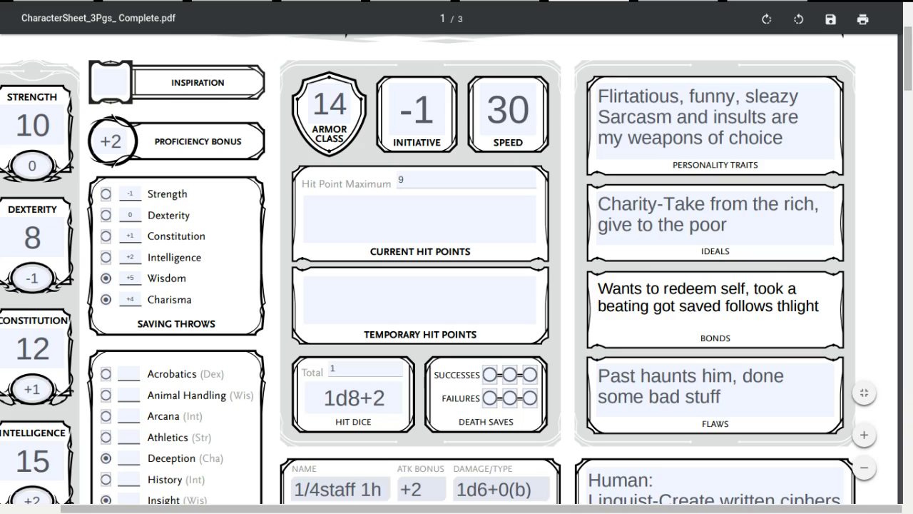
{"action": "key", "text": "Right"}
{"action": "key", "text": "Right"}
{"action": "key", "text": "Right"}
{"action": "key", "text": "Right"}
{"action": "key", "text": "Right"}
{"action": "key", "text": "Right"}
{"action": "key", "text": "Right"}
{"action": "key", "text": "Right"}
{"action": "key", "text": "Right"}
{"action": "key", "text": "Right"}
{"action": "key", "text": "Right"}
{"action": "type", "text": "e"}
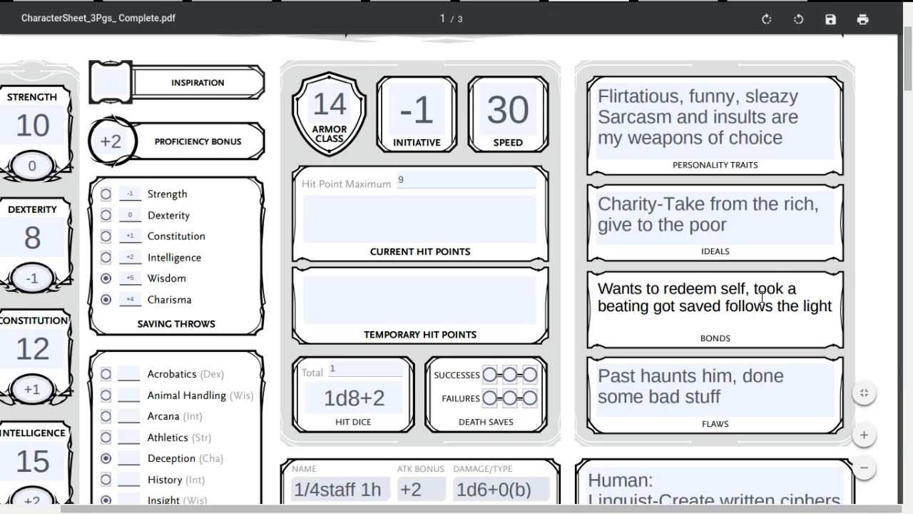
{"action": "left_click", "coordinate": [509, 287]}
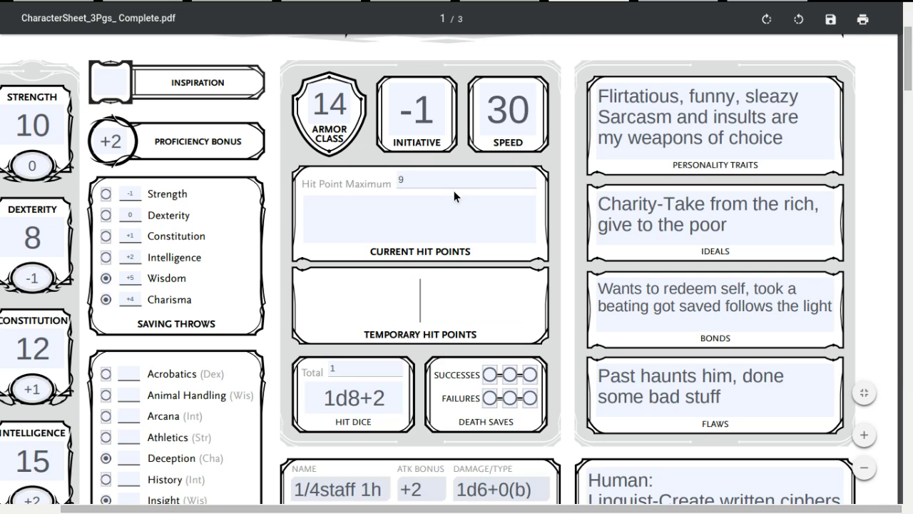
- Set the Passive Wisdom (Perception) score to 13
{"action": "scroll", "coordinate": [464, 212], "scroll_direction": "down", "scroll_amount": 1}
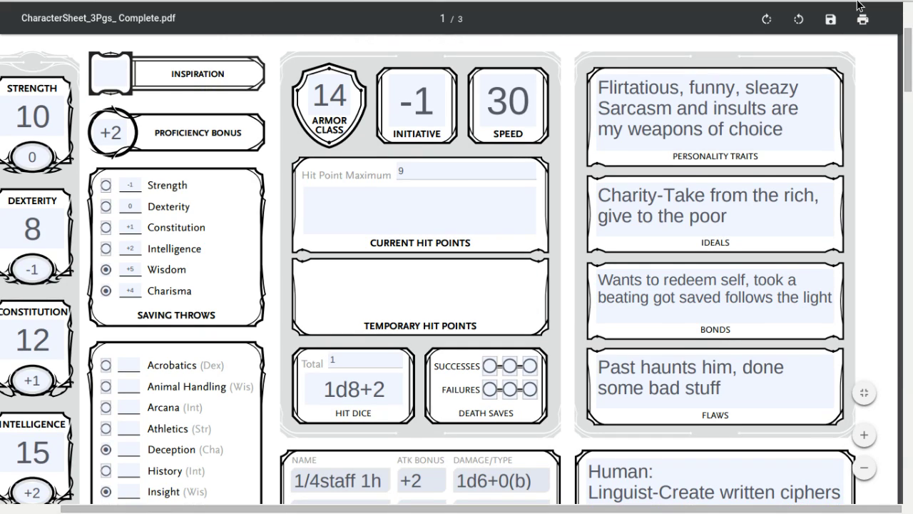
{"action": "mouse_move", "coordinate": [859, 6]}
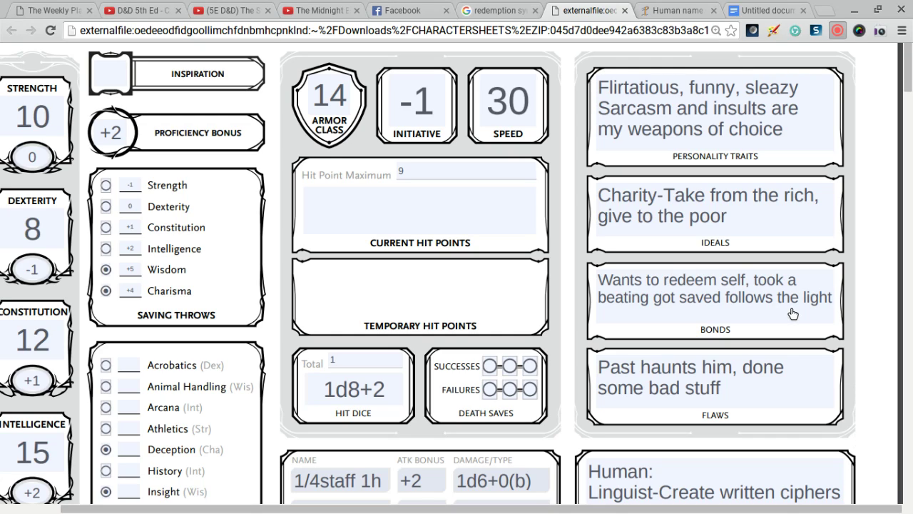
{"action": "scroll", "coordinate": [792, 319], "scroll_direction": "down", "scroll_amount": 5}
{"action": "left_click", "coordinate": [424, 330]}
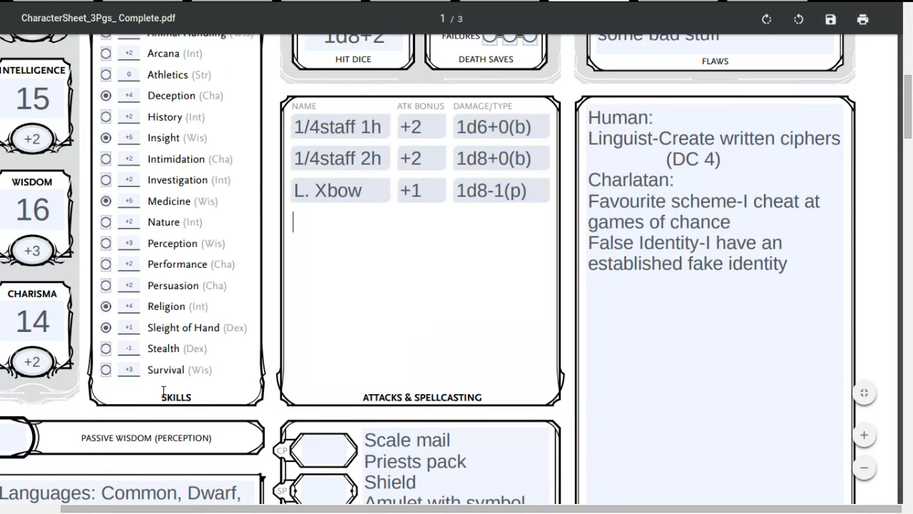
{"action": "left_click", "coordinate": [18, 429]}
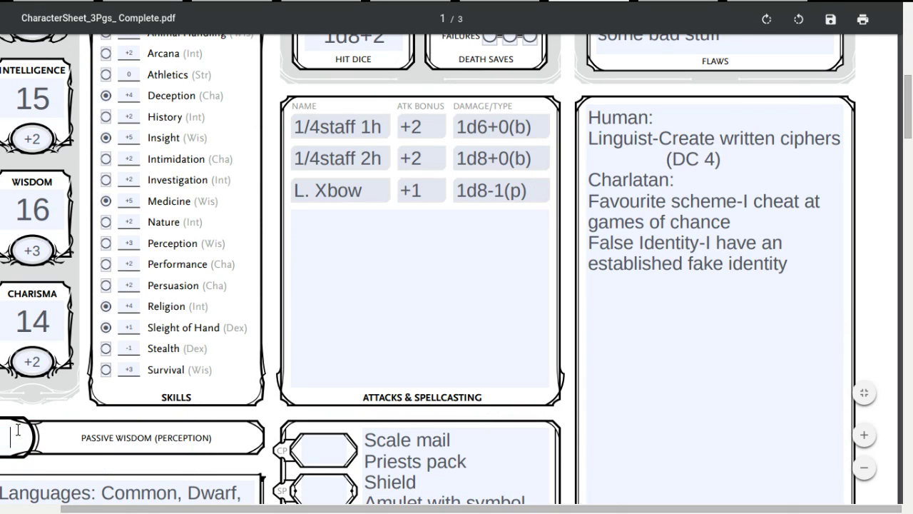
{"action": "type", "text": "13"}
- Look through the pages of the character sheet to check which fields are filled in and which are still blank
{"action": "scroll", "coordinate": [18, 430], "scroll_direction": "up", "scroll_amount": 3}
{"action": "scroll", "coordinate": [18, 429], "scroll_direction": "up", "scroll_amount": 5}
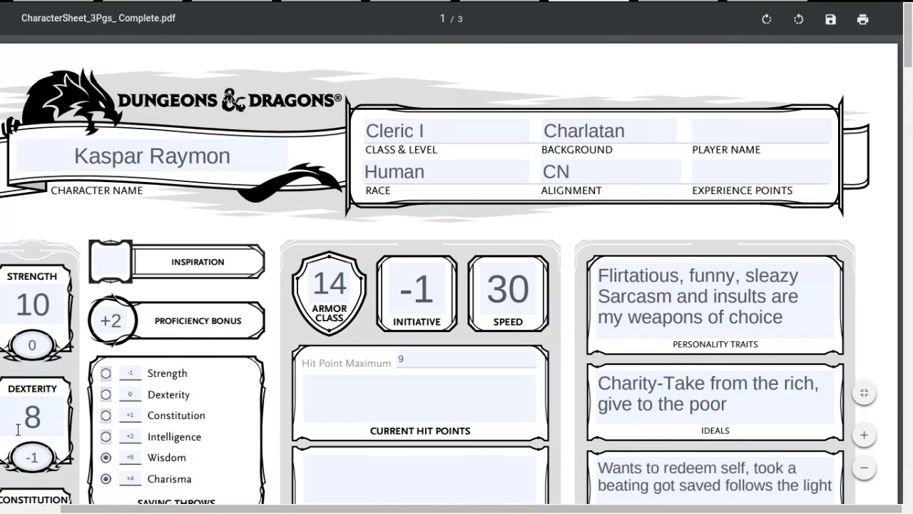
{"action": "scroll", "coordinate": [612, 296], "scroll_direction": "down", "scroll_amount": 2}
{"action": "scroll", "coordinate": [612, 296], "scroll_direction": "down", "scroll_amount": 3}
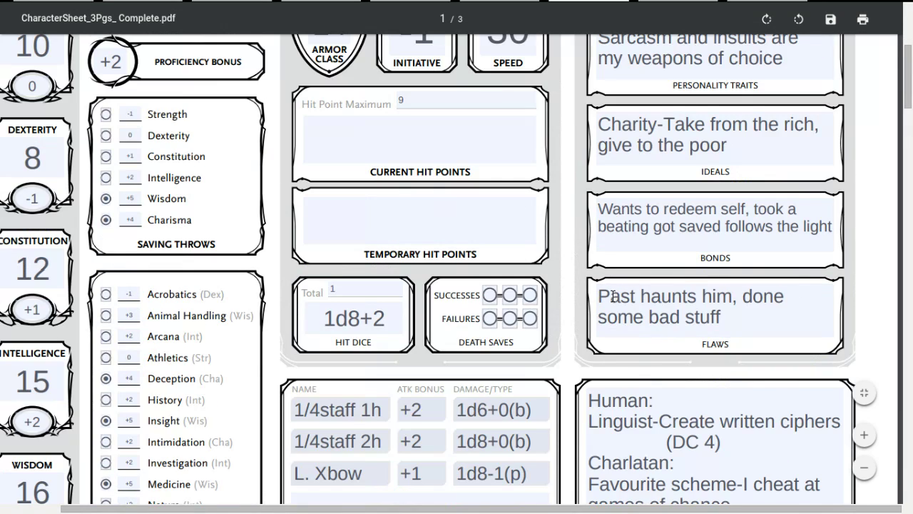
{"action": "scroll", "coordinate": [612, 296], "scroll_direction": "down", "scroll_amount": 1}
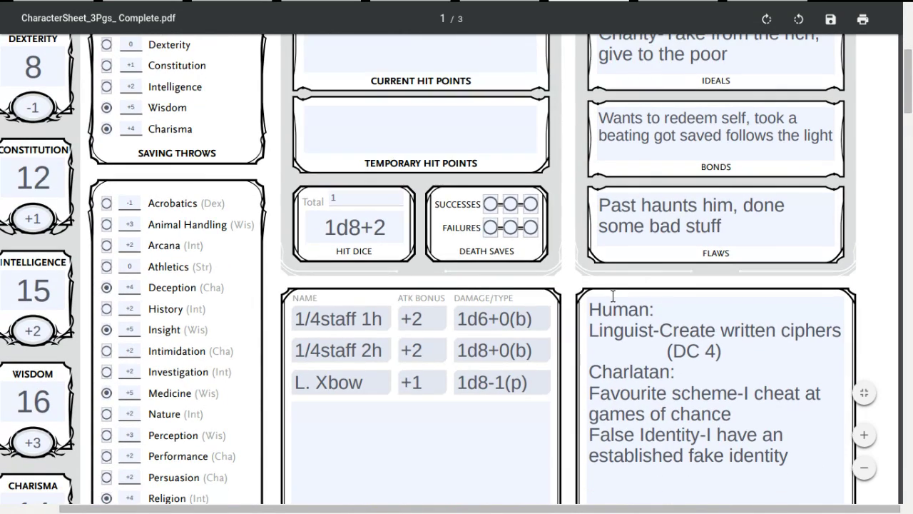
{"action": "scroll", "coordinate": [612, 296], "scroll_direction": "down", "scroll_amount": 1}
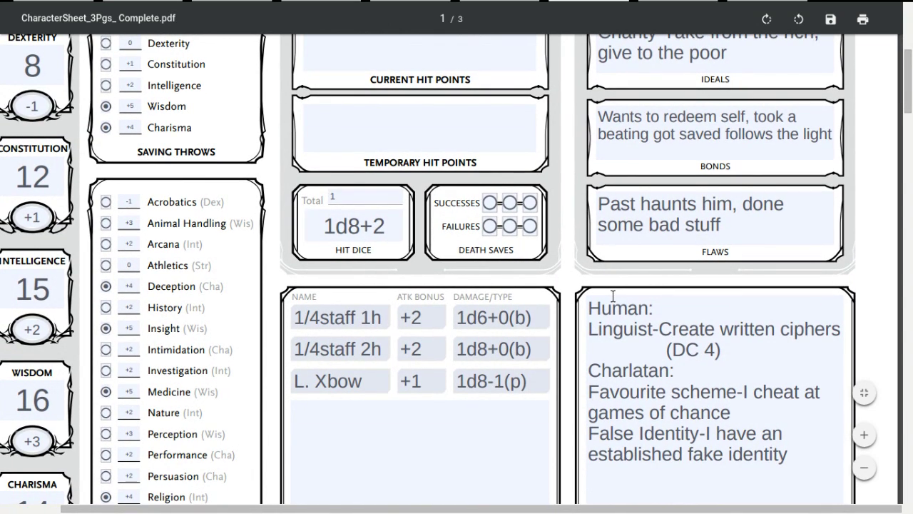
{"action": "scroll", "coordinate": [611, 298], "scroll_direction": "down", "scroll_amount": 5}
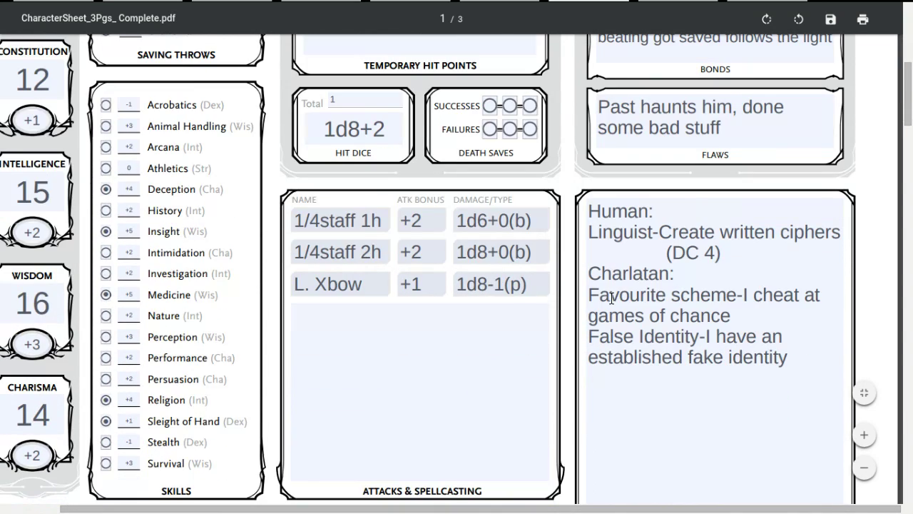
{"action": "scroll", "coordinate": [611, 298], "scroll_direction": "up", "scroll_amount": 1}
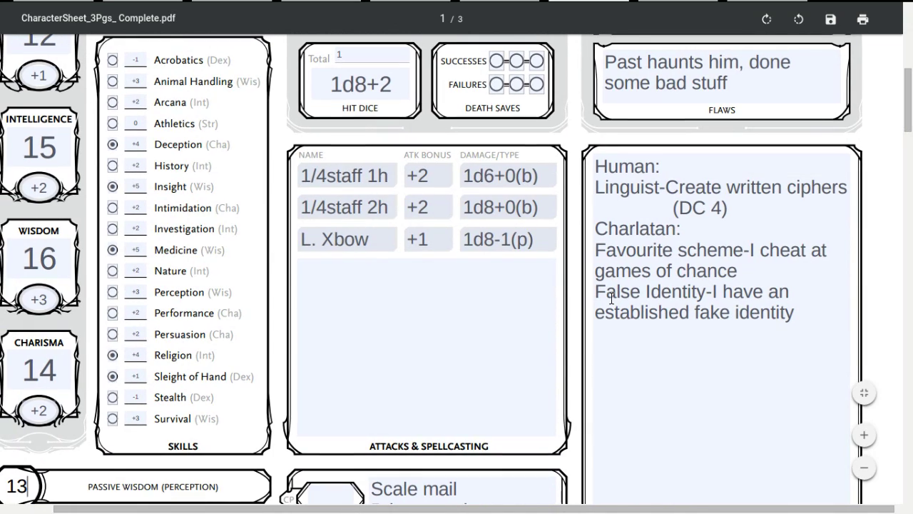
{"action": "scroll", "coordinate": [611, 298], "scroll_direction": "right", "scroll_amount": 1}
{"action": "scroll", "coordinate": [612, 298], "scroll_direction": "up", "scroll_amount": 1}
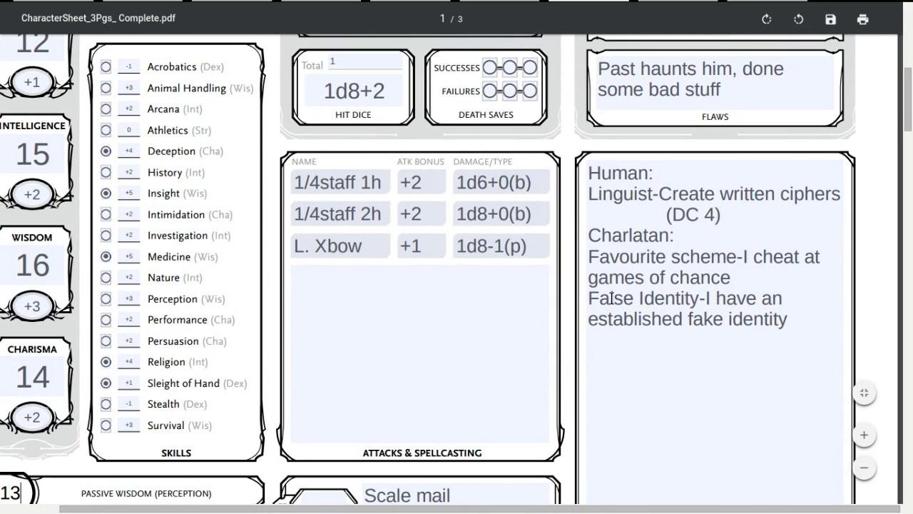
{"action": "scroll", "coordinate": [612, 298], "scroll_direction": "down", "scroll_amount": 20}
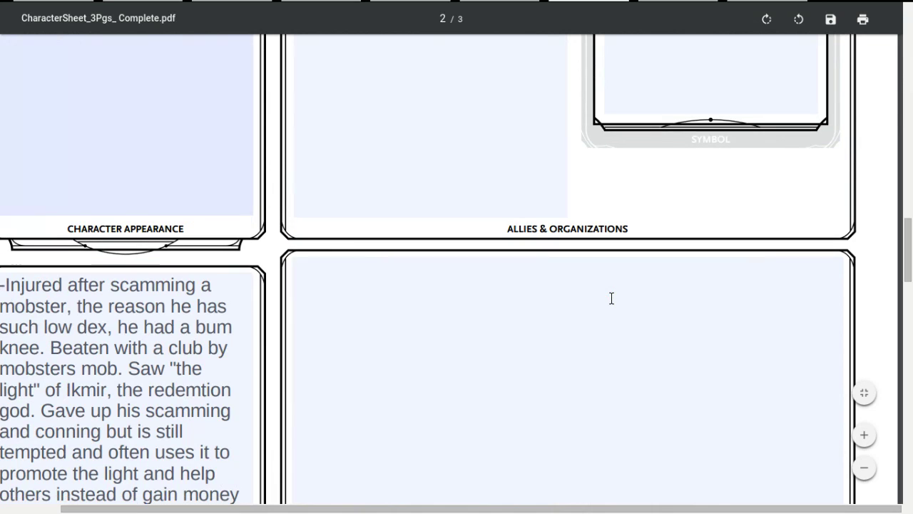
{"action": "scroll", "coordinate": [612, 299], "scroll_direction": "up", "scroll_amount": 20}
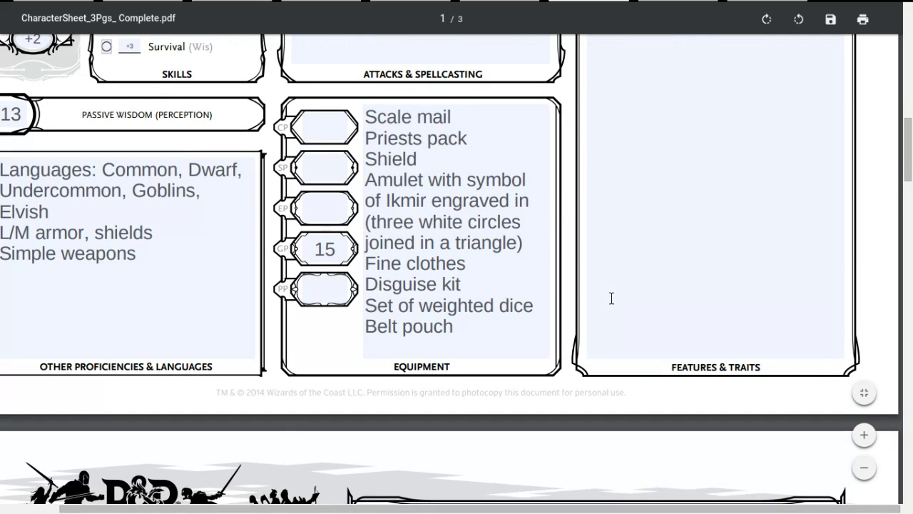
{"action": "scroll", "coordinate": [611, 298], "scroll_direction": "up", "scroll_amount": 10}
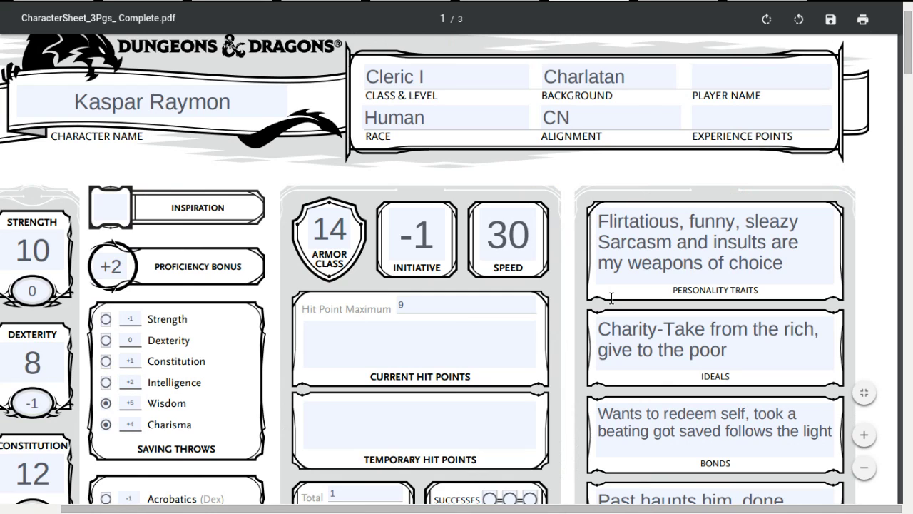
{"action": "scroll", "coordinate": [612, 298], "scroll_direction": "down", "scroll_amount": 20}
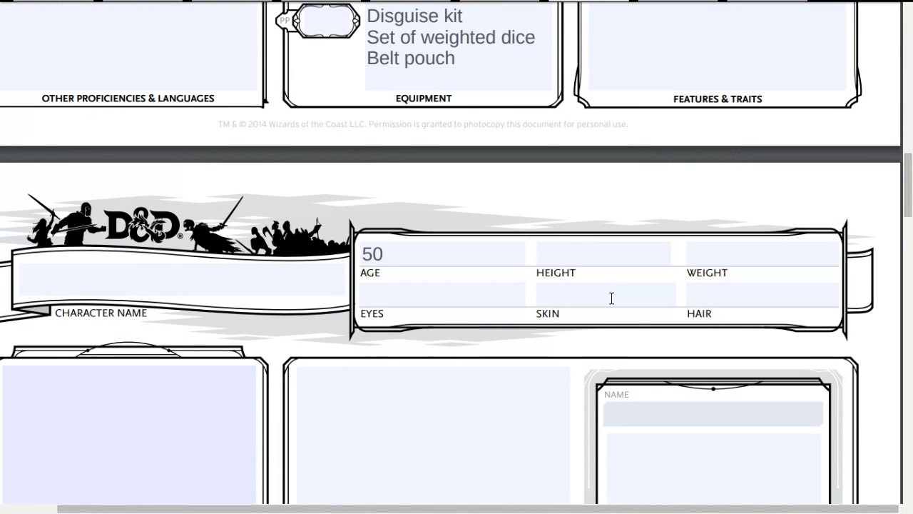
{"action": "scroll", "coordinate": [612, 299], "scroll_direction": "down", "scroll_amount": 20}
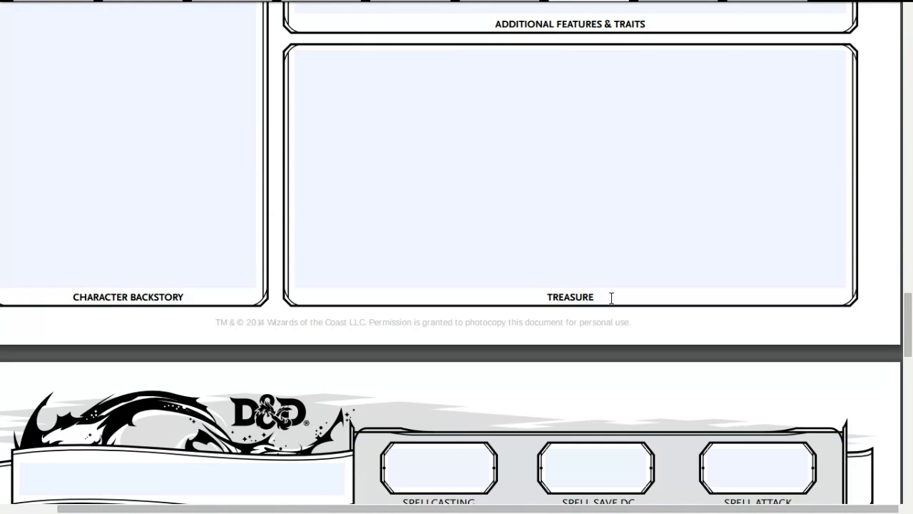
{"action": "scroll", "coordinate": [612, 298], "scroll_direction": "down", "scroll_amount": 3}
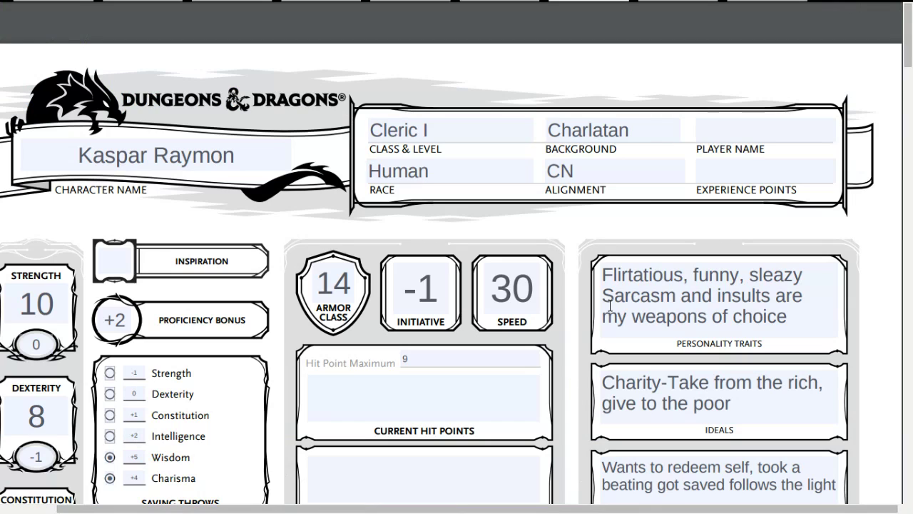
{"action": "scroll", "coordinate": [610, 306], "scroll_direction": "down", "scroll_amount": 1}
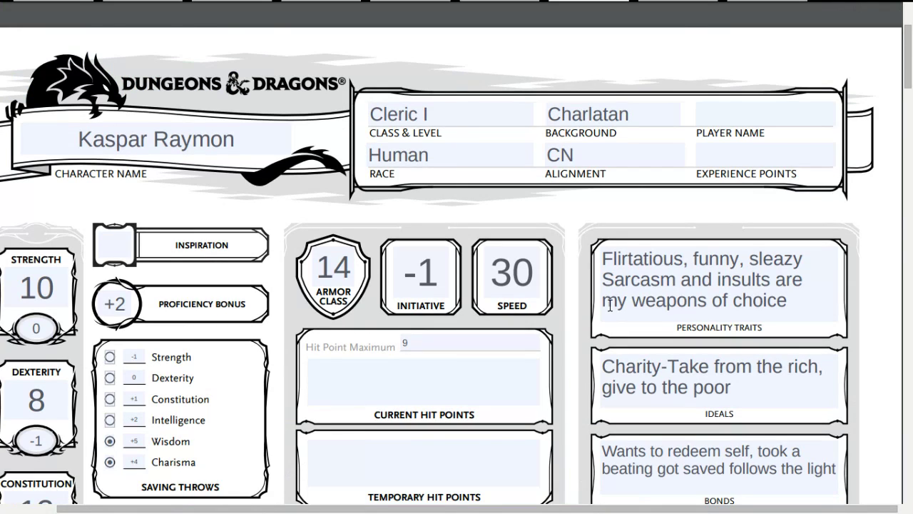
{"action": "scroll", "coordinate": [610, 305], "scroll_direction": "down", "scroll_amount": 20}
{"action": "scroll", "coordinate": [610, 306], "scroll_direction": "up", "scroll_amount": 9}
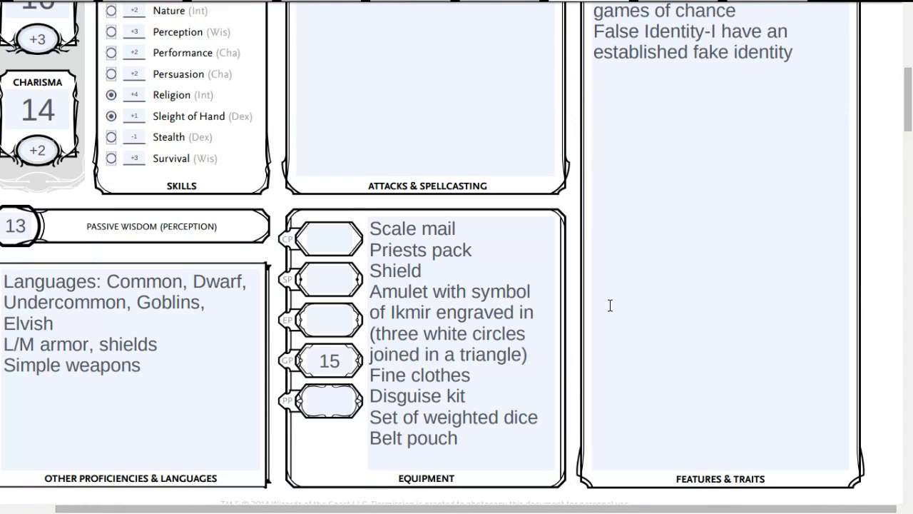
{"action": "scroll", "coordinate": [610, 306], "scroll_direction": "up", "scroll_amount": 12}
- Add a "Cleric:" heading with the line "Divine Domain-Light" below the fake identity entry in Features & Traits
{"action": "scroll", "coordinate": [610, 305], "scroll_direction": "down", "scroll_amount": 3}
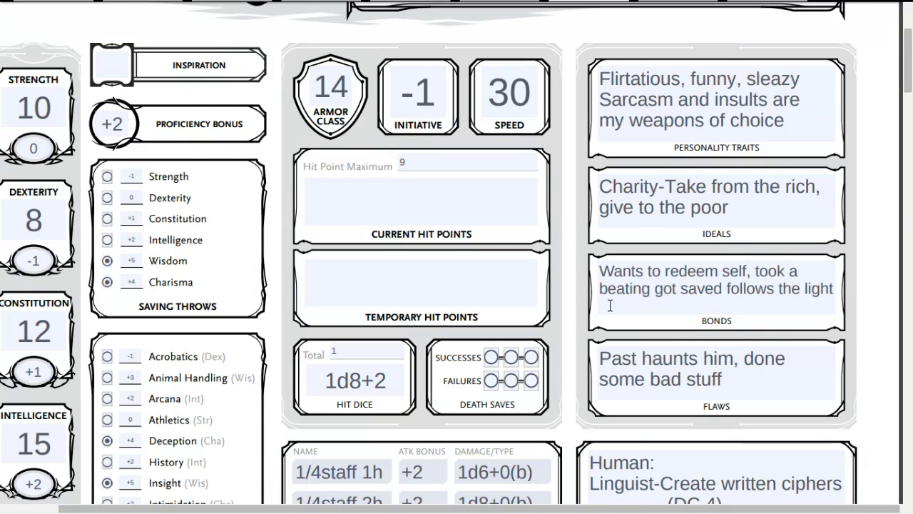
{"action": "scroll", "coordinate": [611, 305], "scroll_direction": "down", "scroll_amount": 3}
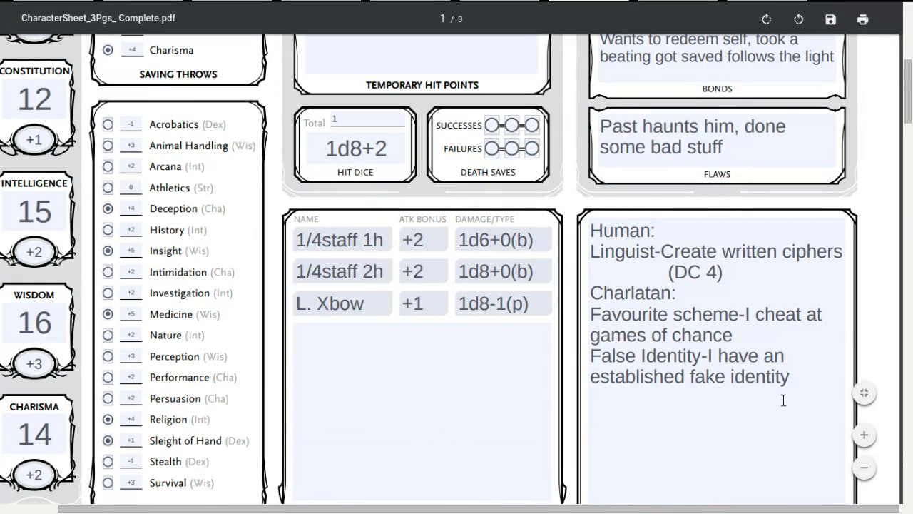
{"action": "left_click", "coordinate": [784, 400]}
{"action": "key", "text": "Return"}
{"action": "type", "text": "Cleric:"}
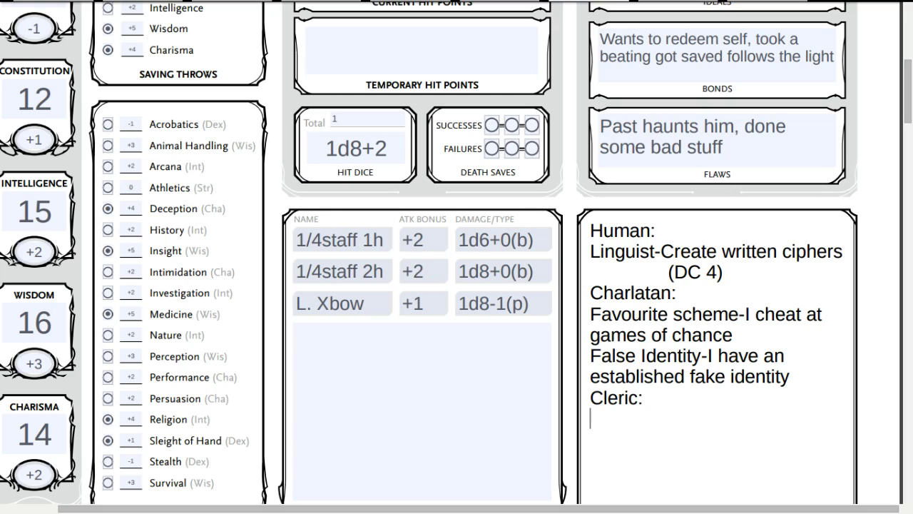
{"action": "type", "text": "Divi"}
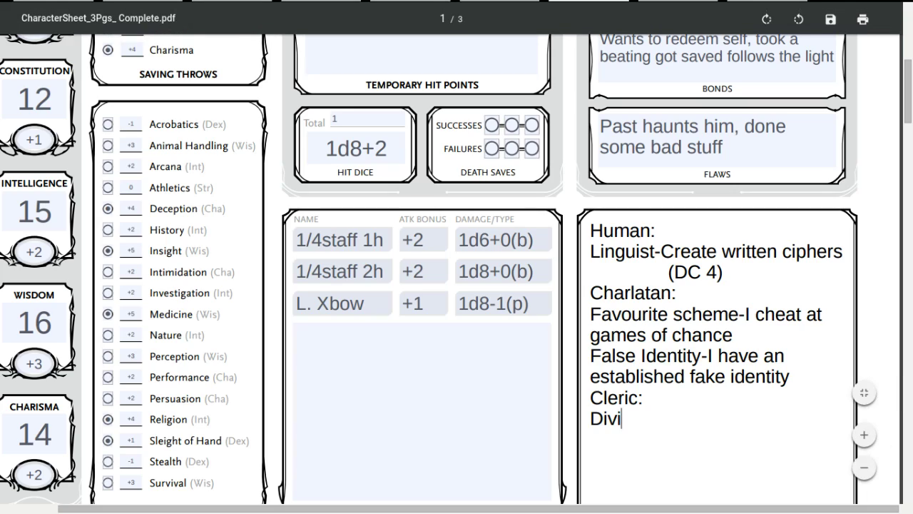
{"action": "type", "text": "ne Domai"}
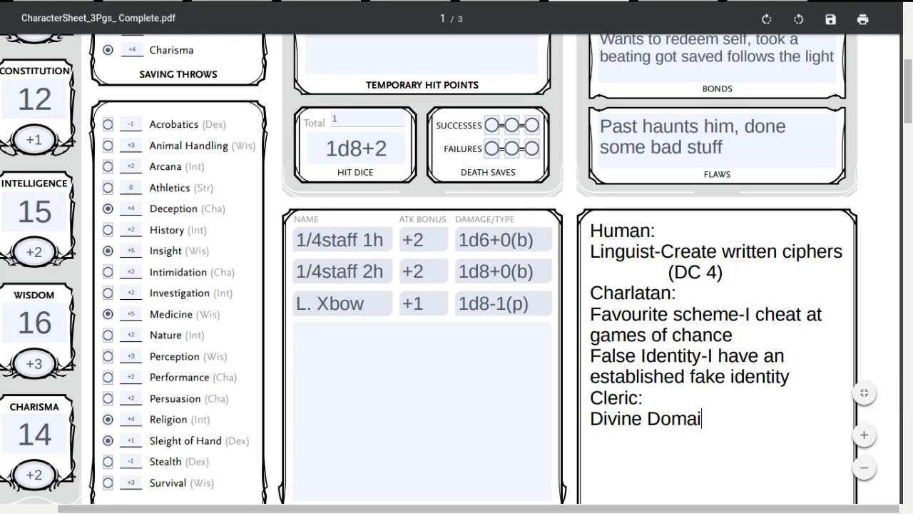
{"action": "type", "text": "n-Light"}
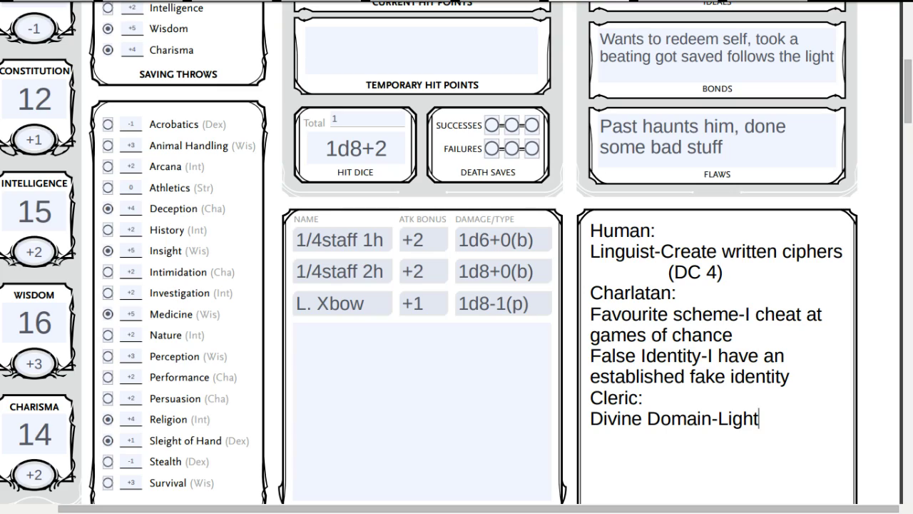
{"action": "left_click", "coordinate": [877, 319]}
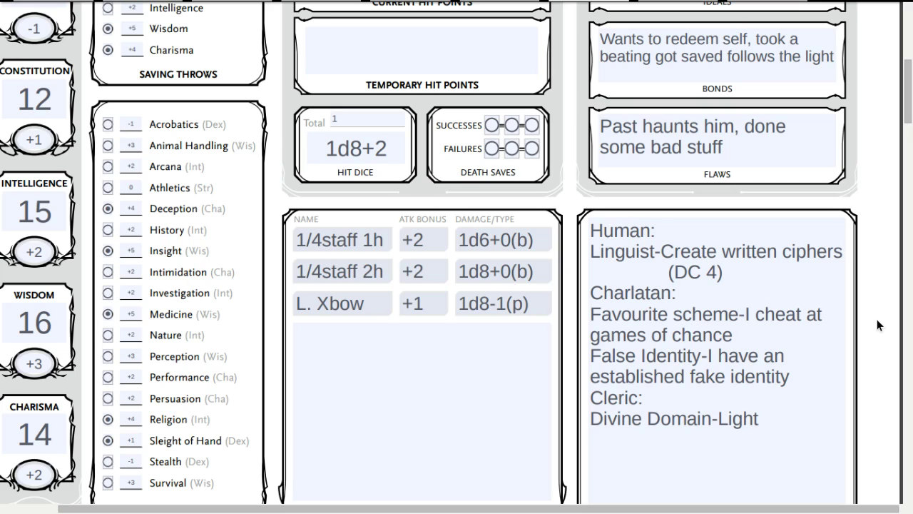
{"action": "scroll", "coordinate": [877, 319], "scroll_direction": "right", "scroll_amount": 1}
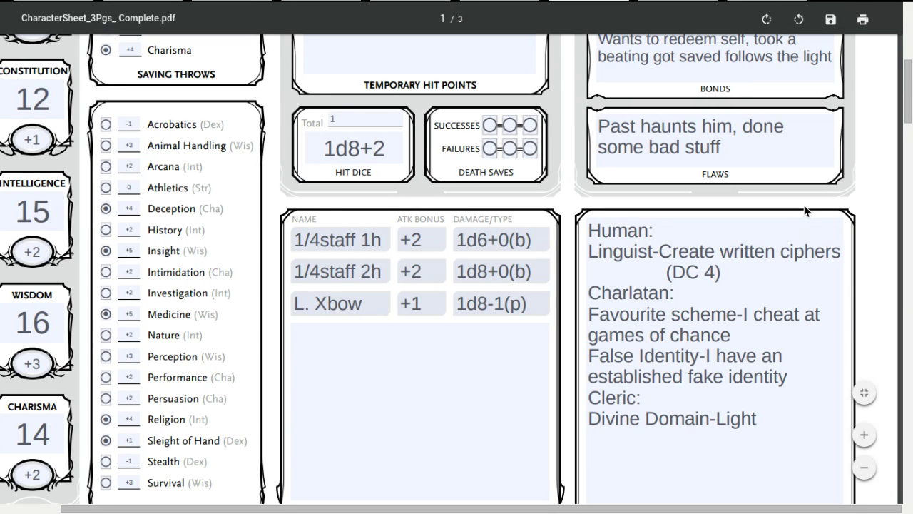
- Set the total number of level 1 spell slots to 2 on the spellcasting page
{"action": "left_click_drag", "start_coordinate": [910, 122], "coordinate": [899, 428]}
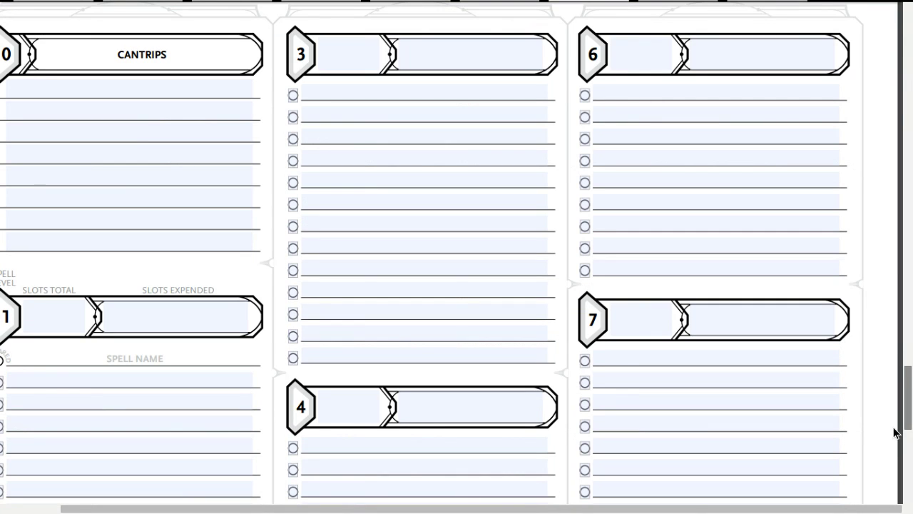
{"action": "left_click", "coordinate": [50, 377]}
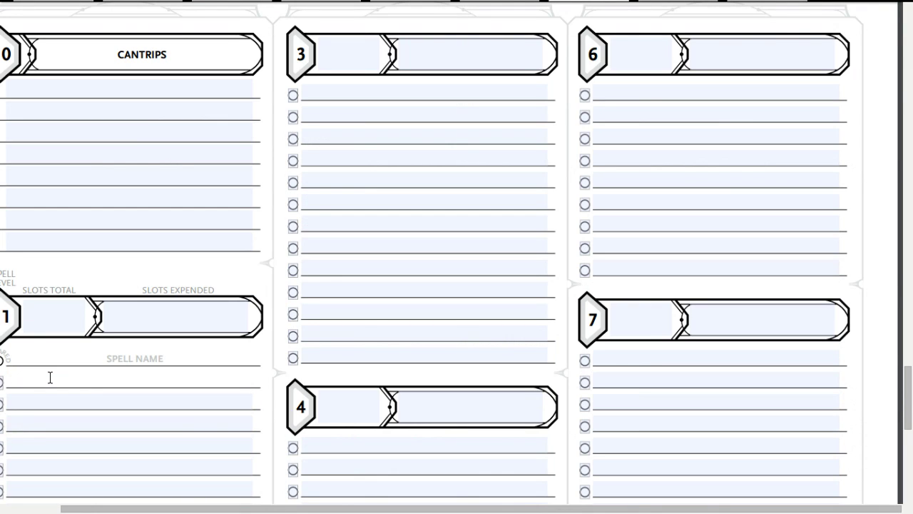
{"action": "scroll", "coordinate": [50, 377], "scroll_direction": "down", "scroll_amount": 5}
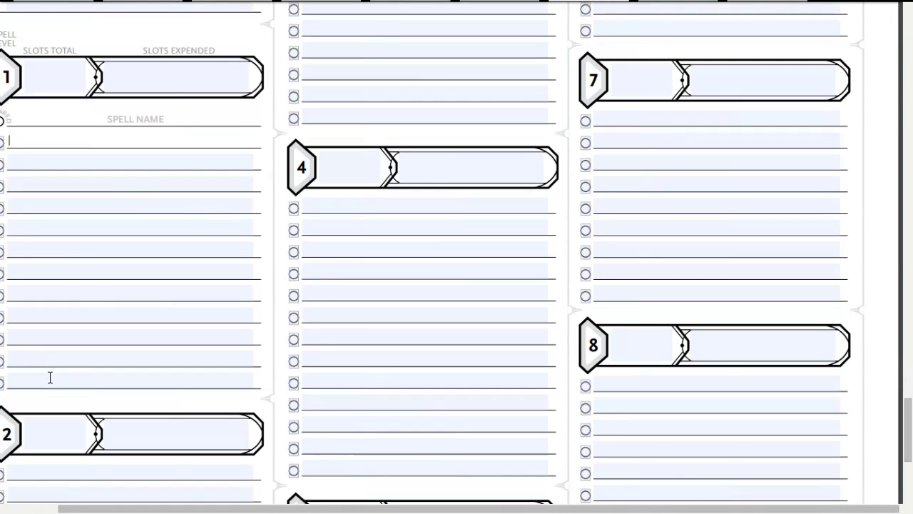
{"action": "scroll", "coordinate": [50, 377], "scroll_direction": "up", "scroll_amount": 2}
{"action": "scroll", "coordinate": [50, 377], "scroll_direction": "left", "scroll_amount": 1}
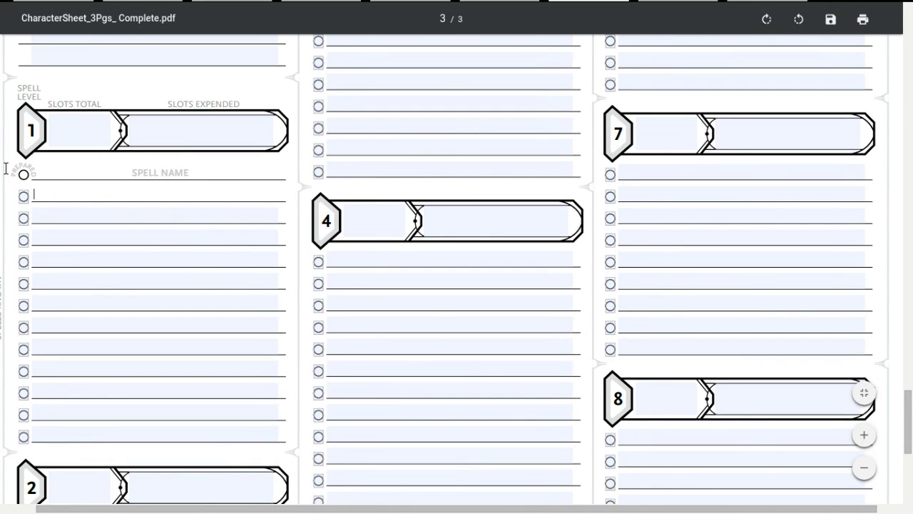
{"action": "left_click", "coordinate": [50, 196]}
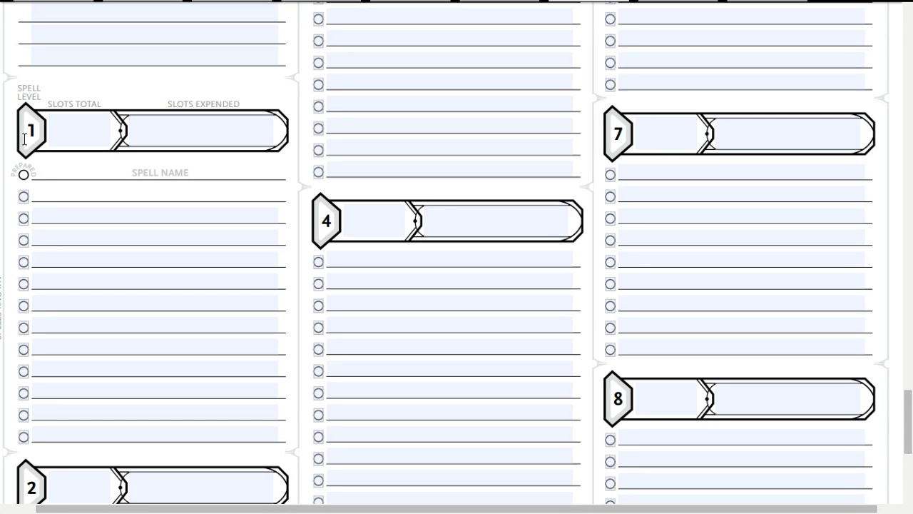
{"action": "left_click", "coordinate": [98, 132]}
{"action": "scroll", "coordinate": [98, 133], "scroll_direction": "up", "scroll_amount": 5}
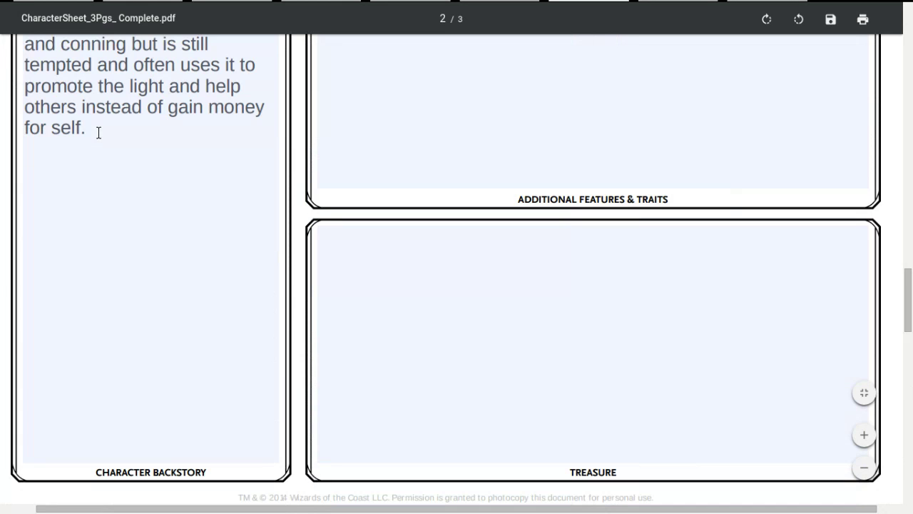
{"action": "scroll", "coordinate": [98, 133], "scroll_direction": "down", "scroll_amount": 5}
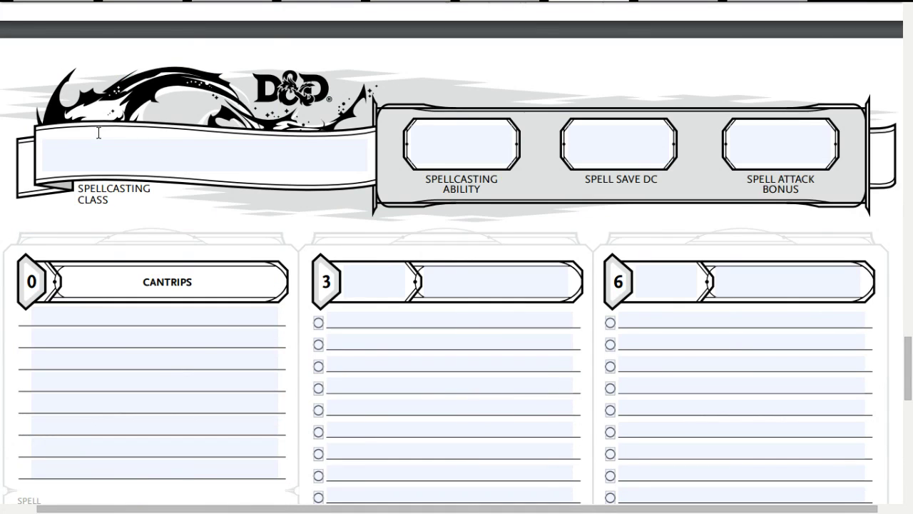
{"action": "scroll", "coordinate": [99, 133], "scroll_direction": "down", "scroll_amount": 5}
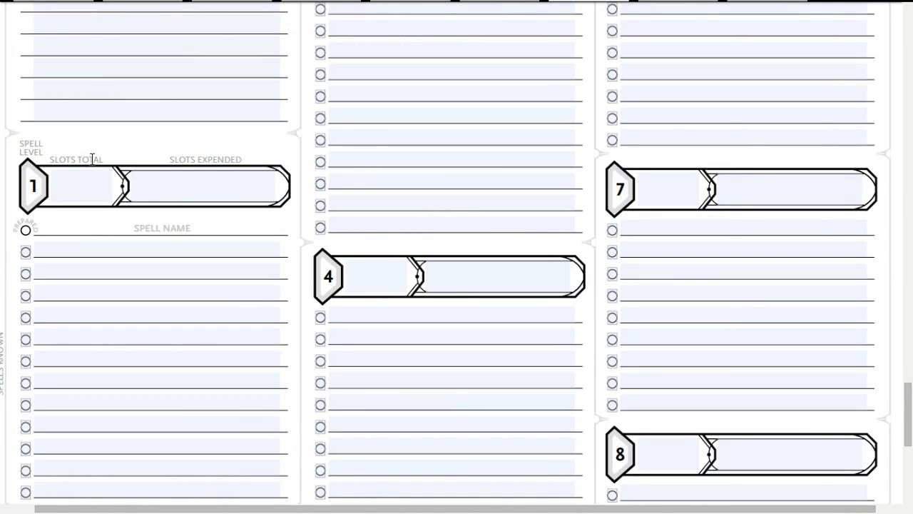
{"action": "left_click", "coordinate": [81, 180]}
{"action": "type", "text": "2"}
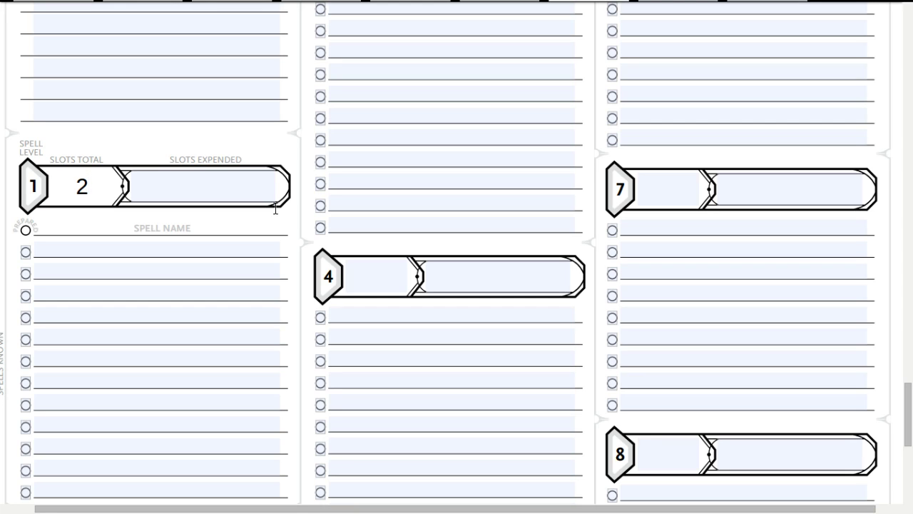
- Set the spellcasting ability to "WIS" and the spell save DC to 13
{"action": "scroll", "coordinate": [289, 171], "scroll_direction": "up", "scroll_amount": 5}
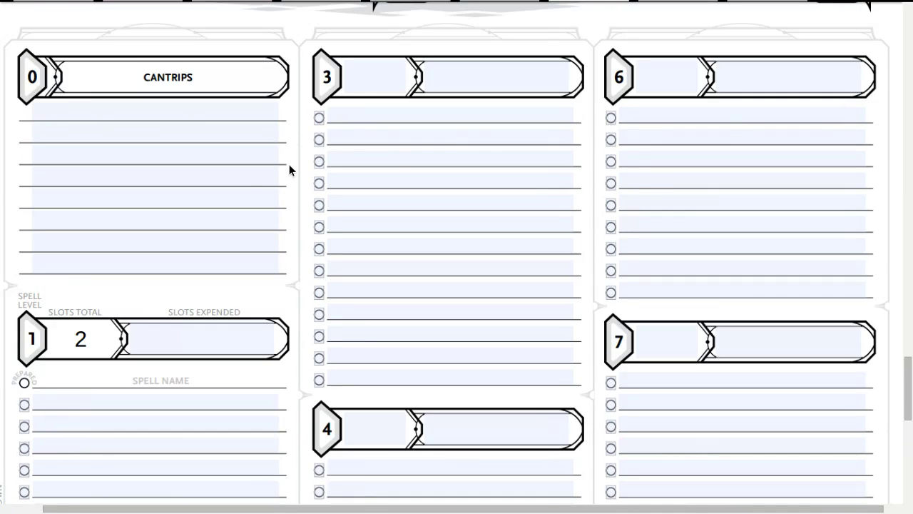
{"action": "scroll", "coordinate": [291, 169], "scroll_direction": "right", "scroll_amount": 1}
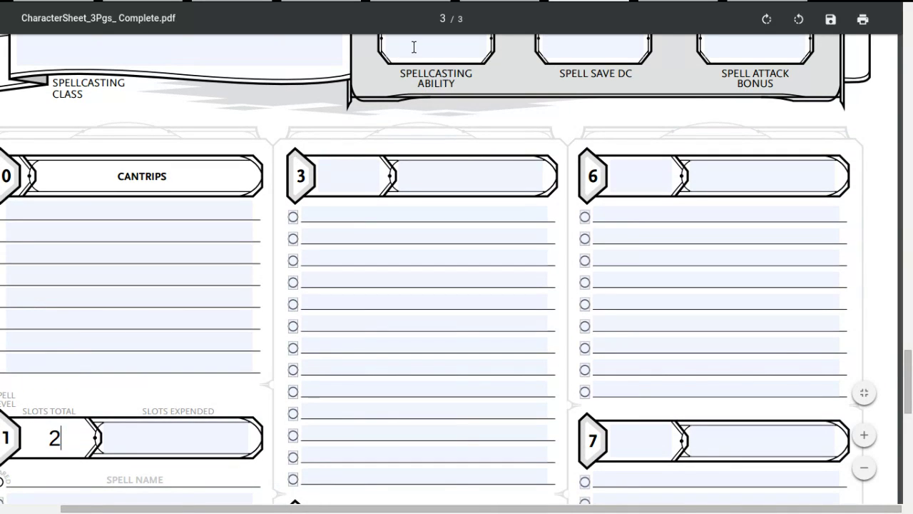
{"action": "left_click", "coordinate": [414, 47]}
{"action": "type", "text": "Wis"}
{"action": "key", "text": "BackSpace"}
{"action": "key", "text": "BackSpace"}
{"action": "type", "text": "IS"}
{"action": "left_click", "coordinate": [565, 55]}
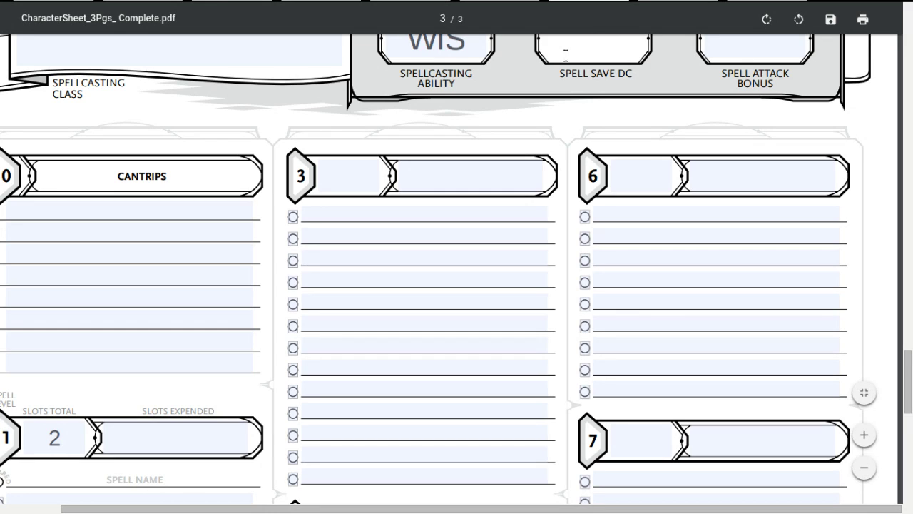
{"action": "scroll", "coordinate": [565, 55], "scroll_direction": "up", "scroll_amount": 2}
{"action": "type", "text": "13"}
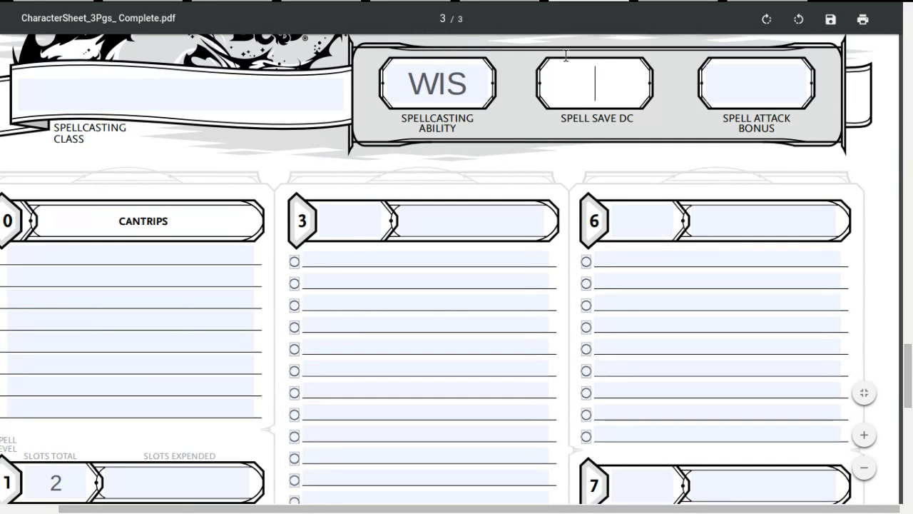
- Set the spell attack bonus to +5 and the spellcasting class to "Cleric"
{"action": "left_click", "coordinate": [763, 71]}
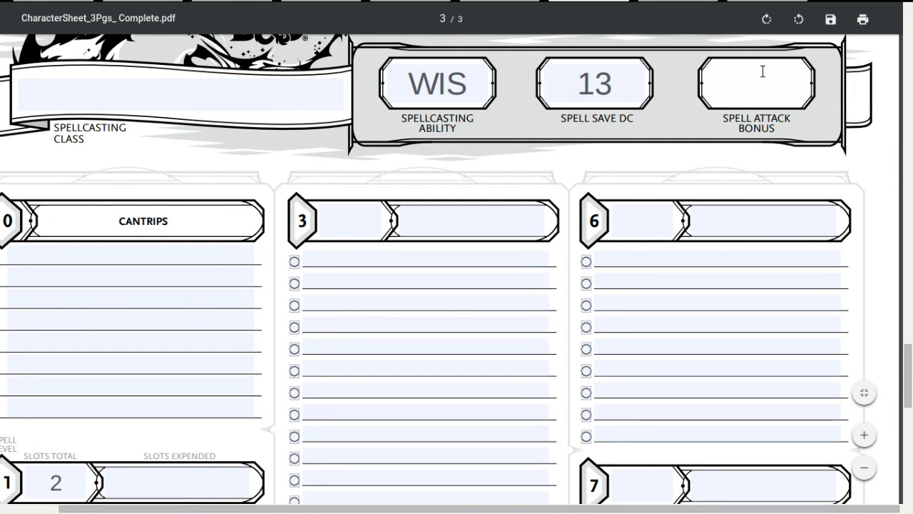
{"action": "type", "text": "+5"}
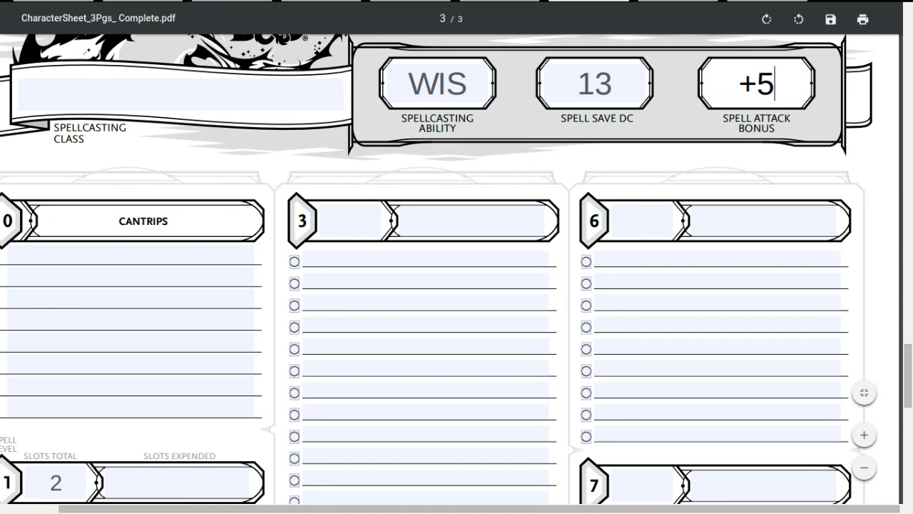
{"action": "left_click", "coordinate": [255, 100]}
{"action": "type", "text": "Cleric"}
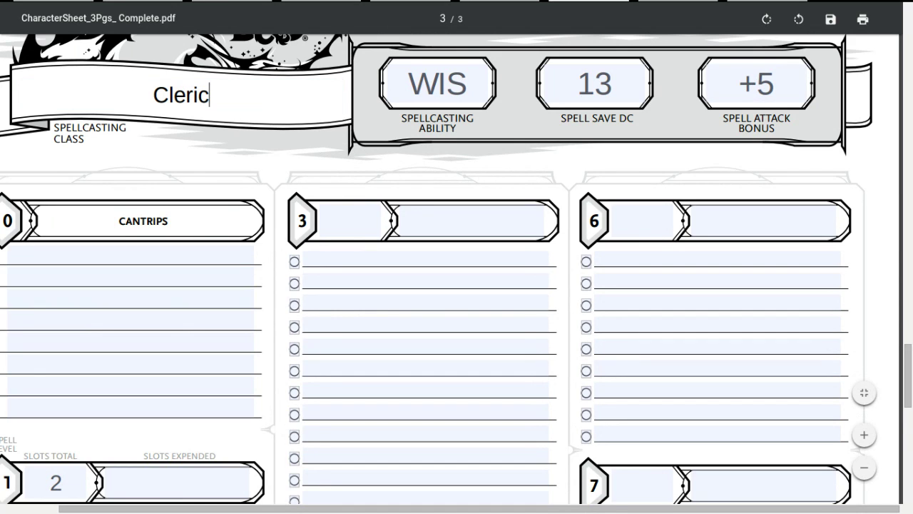
- Enter "Light" as the first cantrip in the level 0 spell list
{"action": "scroll", "coordinate": [195, 225], "scroll_direction": "down", "scroll_amount": 3}
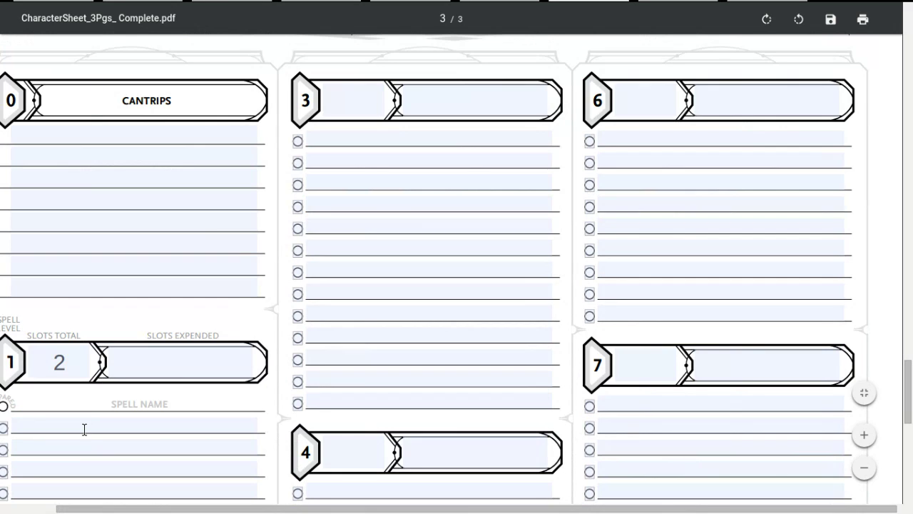
{"action": "left_click", "coordinate": [84, 428]}
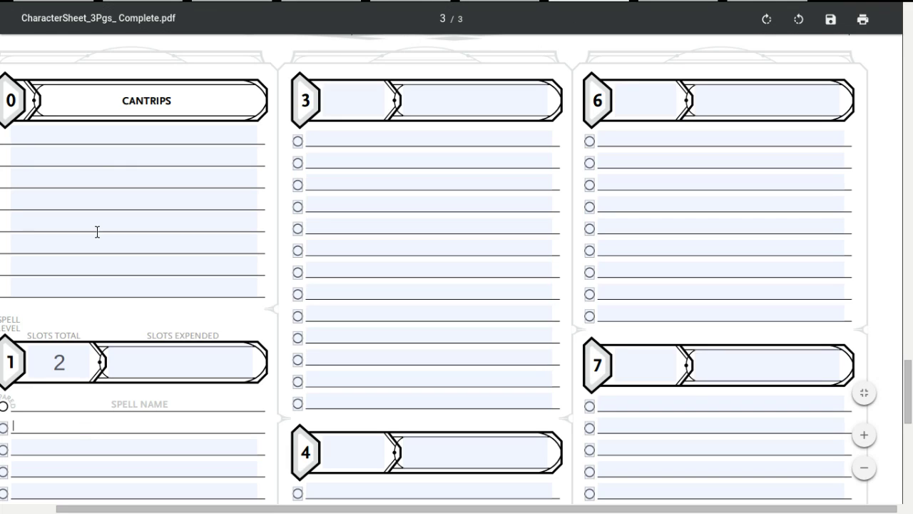
{"action": "left_click", "coordinate": [99, 131]}
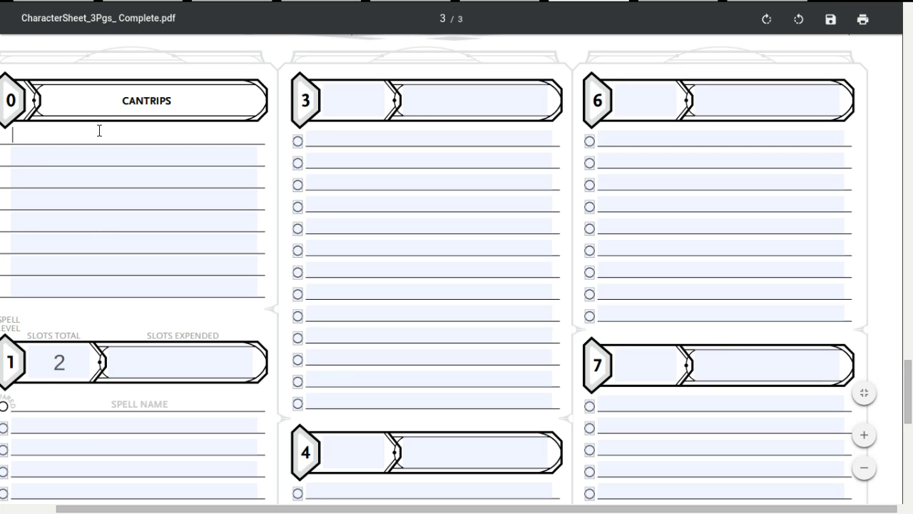
{"action": "type", "text": "Light"}
- Add a line "-Warding Flare" below "Divine Domain-Light" in Features & Traits on the first page
{"action": "scroll", "coordinate": [100, 132], "scroll_direction": "up", "scroll_amount": 10}
{"action": "scroll", "coordinate": [100, 133], "scroll_direction": "up", "scroll_amount": 20}
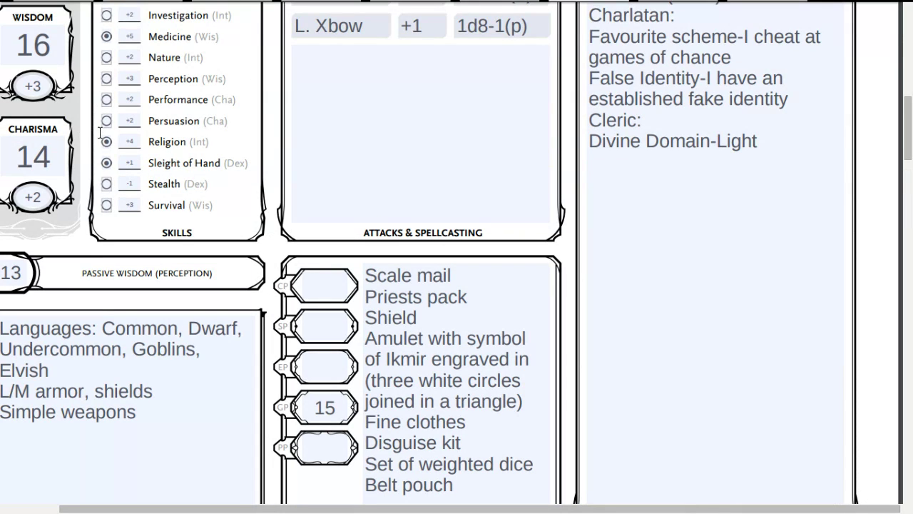
{"action": "left_click", "coordinate": [834, 164]}
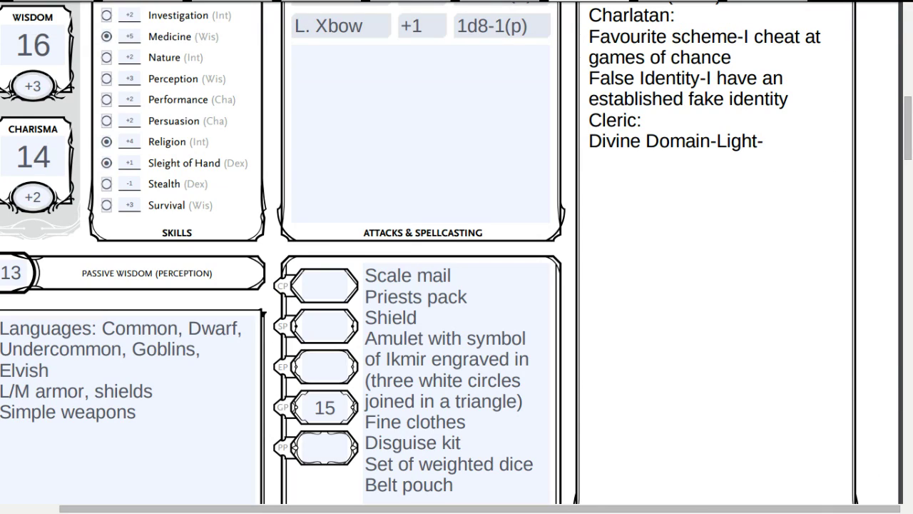
{"action": "type", "text": "Wa"}
{"action": "key", "text": "BackSpace"}
{"action": "key", "text": "BackSpace"}
{"action": "key", "text": "BackSpace"}
{"action": "key", "text": "Return"}
{"action": "type", "text": "-Wardi"}
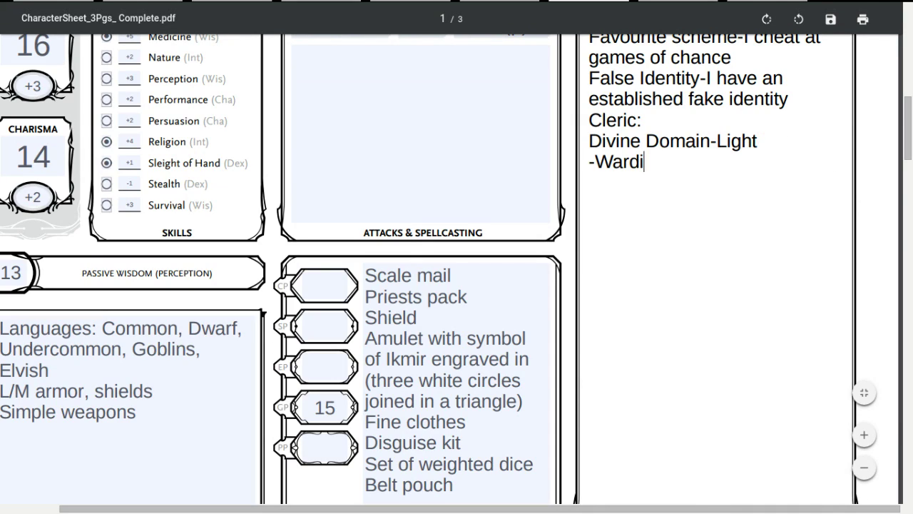
{"action": "type", "text": "ng Flare"}
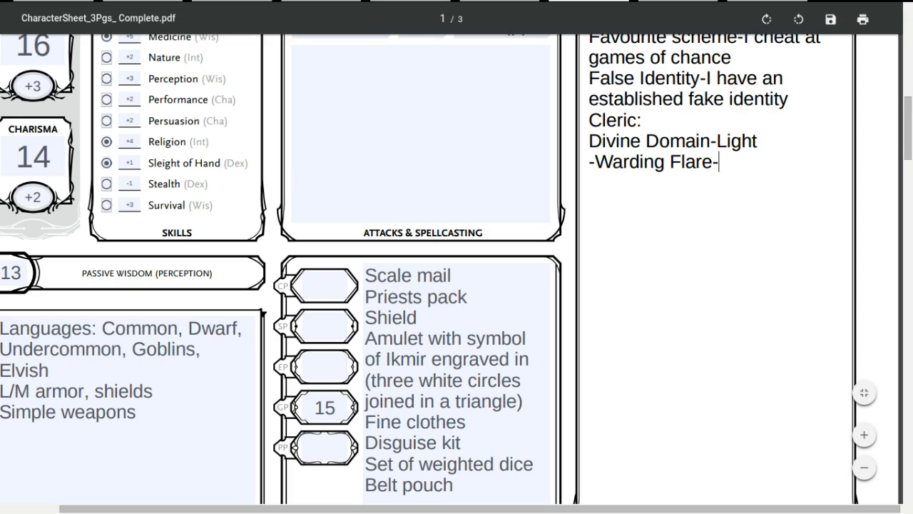
- Extend the Warding Flare entry with the description "-Flare light into eyes of enemy to impose DA"
{"action": "type", "text": ","}
{"action": "key", "text": "BackSpace"}
{"action": "type", "text": "-Flare light into"}
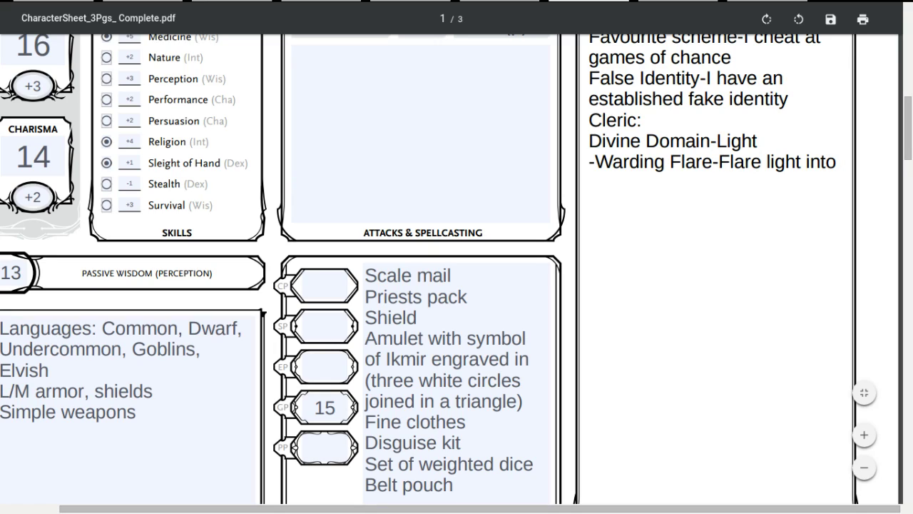
{"action": "type", "text": " eyes of ene"}
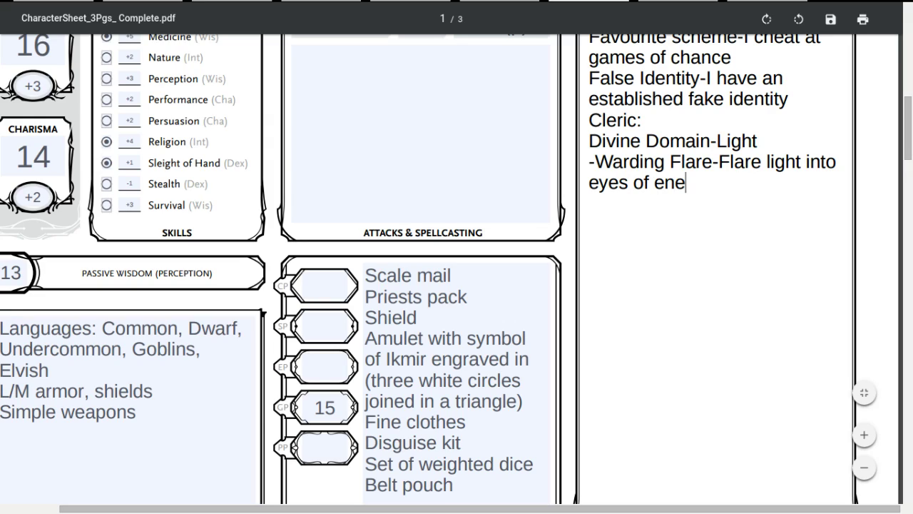
{"action": "type", "text": "my to imp"}
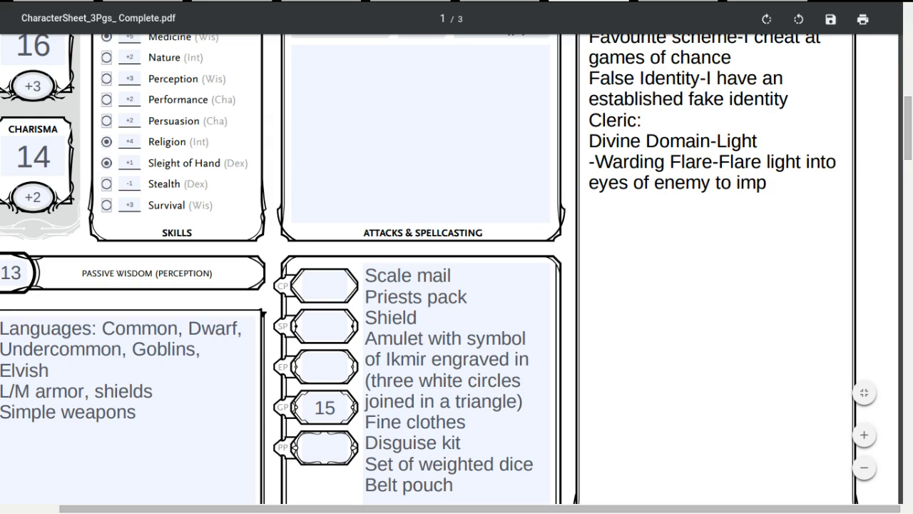
{"action": "type", "text": "ose"}
{"action": "type", "text": "DA"}
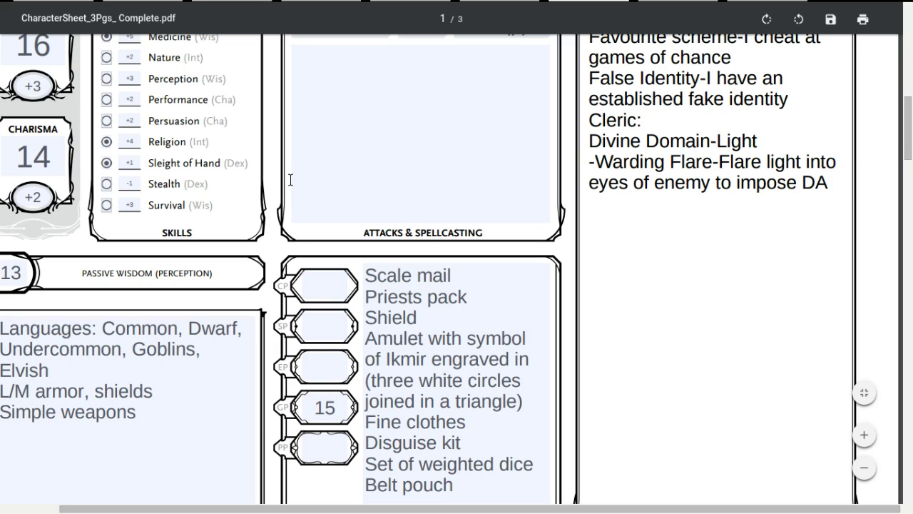
- Append "DA" to the Stealth modifier so it reads "-1DA", and return the cursor to the end of the Warding Flare text
{"action": "left_click", "coordinate": [134, 184]}
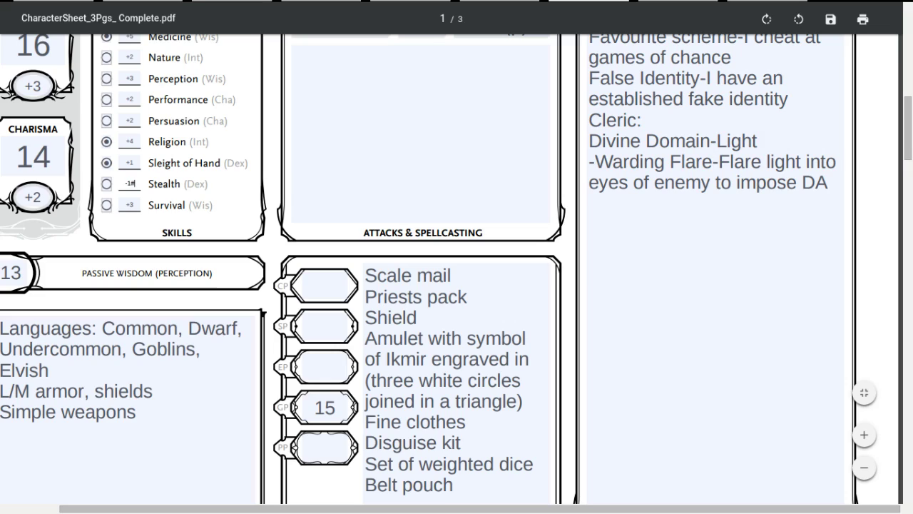
{"action": "type", "text": "DA"}
{"action": "left_click", "coordinate": [824, 187]}
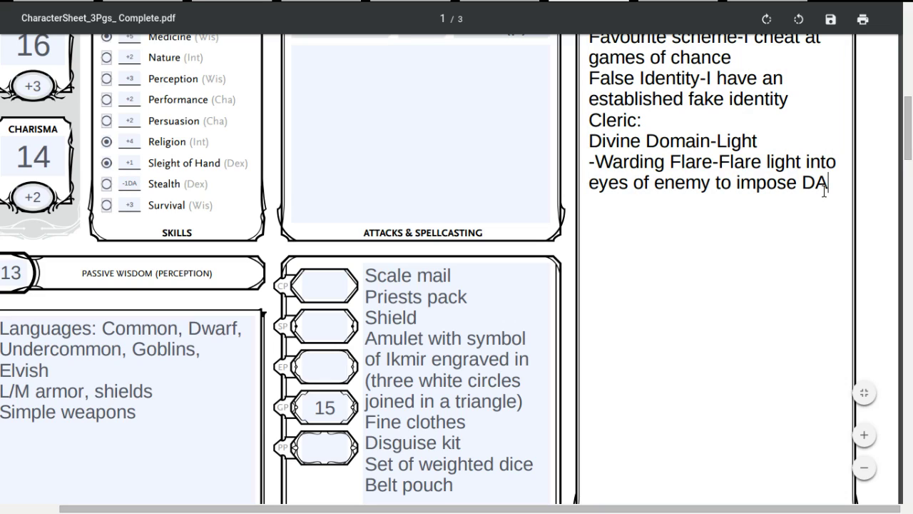
{"action": "type", "text": "againg"}
{"action": "key", "text": "BackSpace"}
{"action": "key", "text": "BackSpace"}
{"action": "key", "text": "BackSpace"}
{"action": "key", "text": "BackSpace"}
{"action": "key", "text": "BackSpace"}
{"action": "key", "text": "BackSpace"}
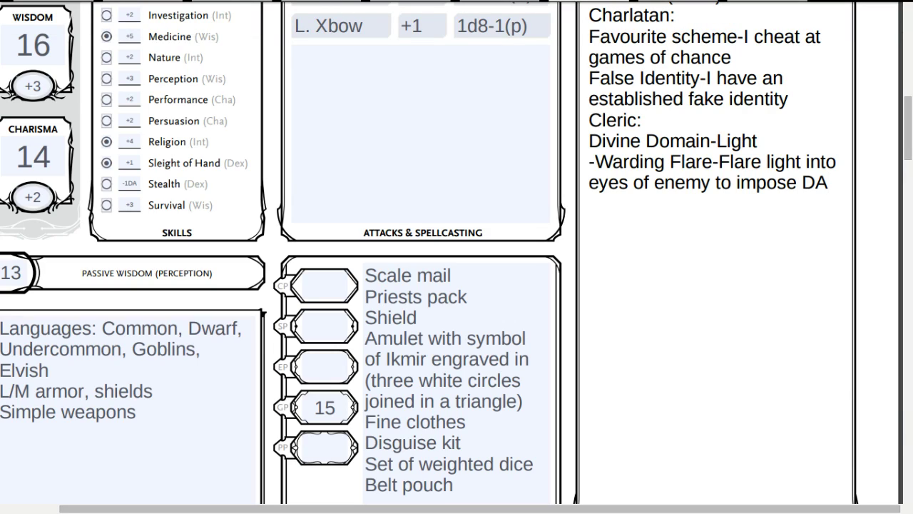
- Add an indented line "(3/lr)" below the Warding Flare description in Features & Traits
{"action": "key", "text": "Return"}
{"action": "type", "text": "("}
{"action": "key", "text": "Left"}
{"action": "key", "text": "Left"}
{"action": "key", "text": "Delete"}
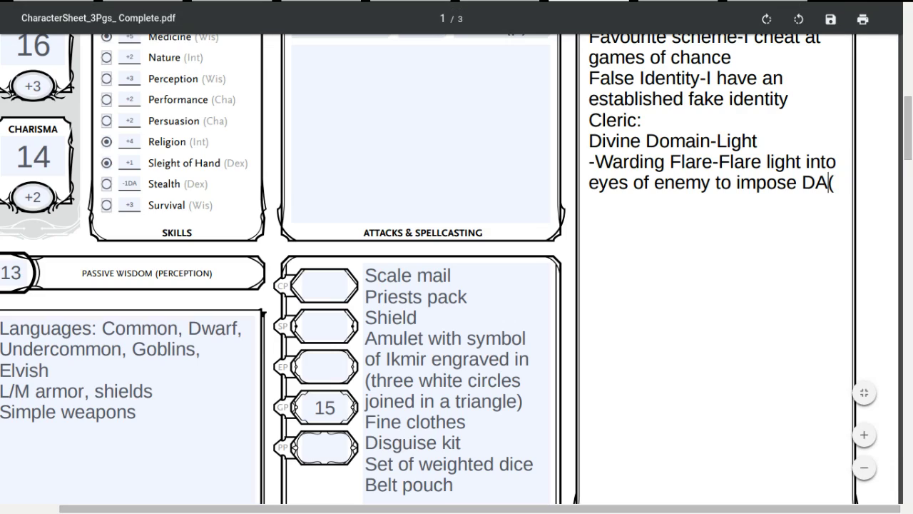
{"action": "key", "text": "Return"}
{"action": "type", "text": "3"}
{"action": "key", "text": "BackSpace"}
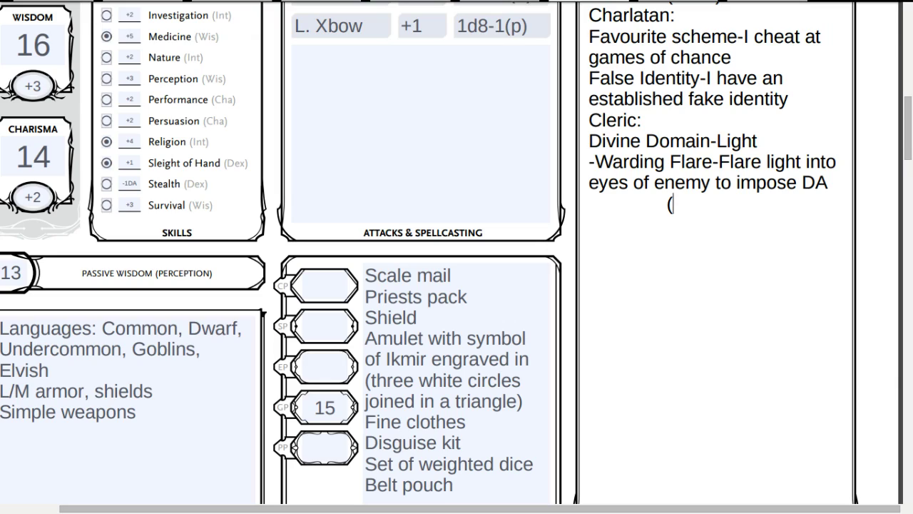
{"action": "type", "text": "3"}
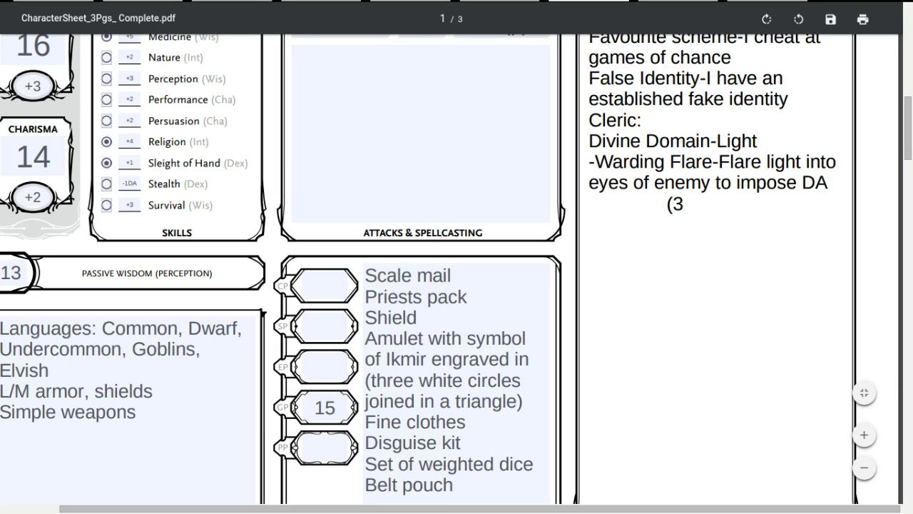
{"action": "type", "text": "/"}
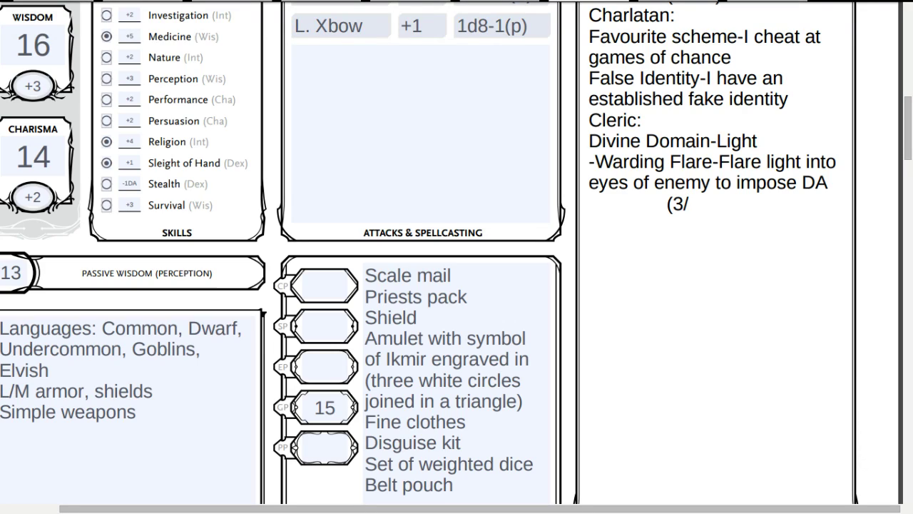
{"action": "type", "text": "l"}
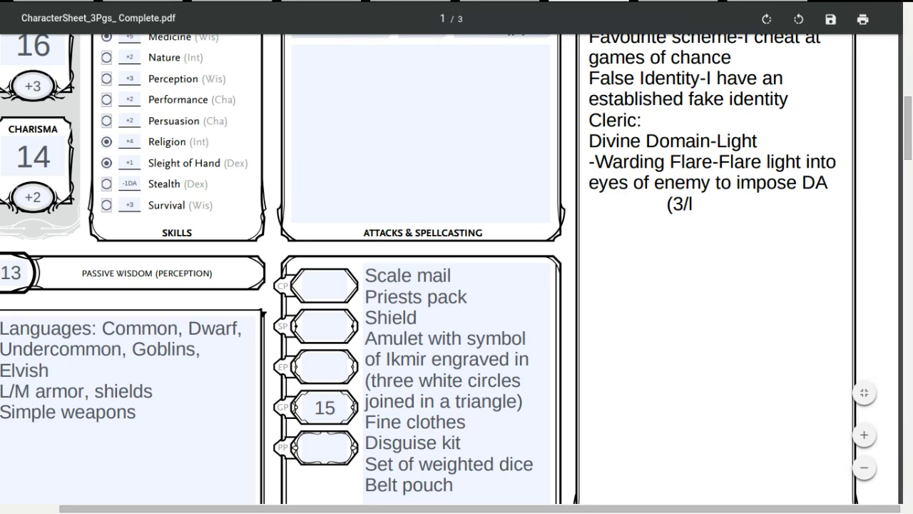
{"action": "type", "text": "r)"}
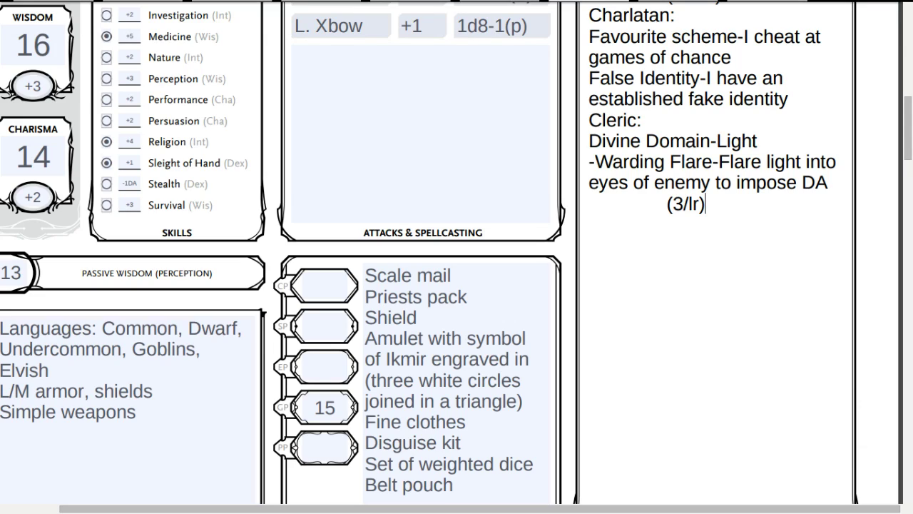
{"action": "left_click", "coordinate": [873, 152]}
- Enter "Burning hands" and "Faerie Fire" as the first two level 1 spells on the spellcasting page
{"action": "left_click_drag", "start_coordinate": [908, 157], "coordinate": [896, 382]}
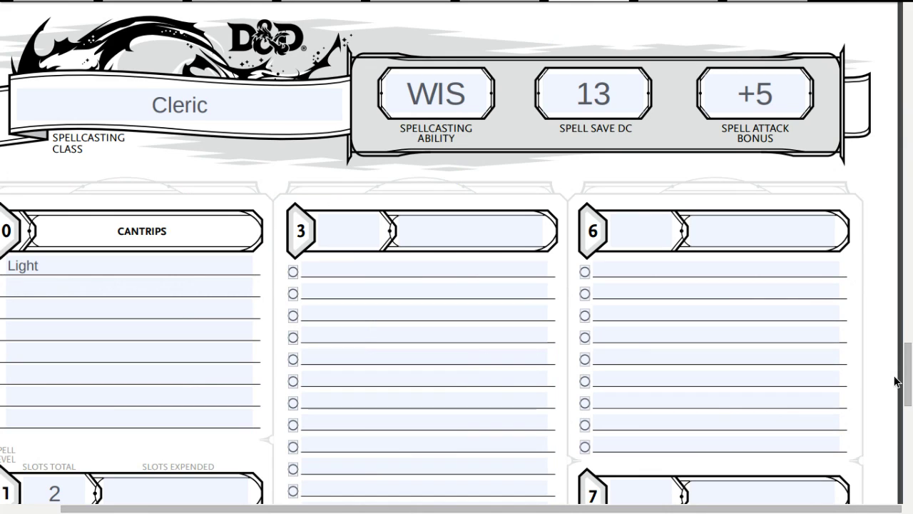
{"action": "scroll", "coordinate": [897, 382], "scroll_direction": "down", "scroll_amount": 2}
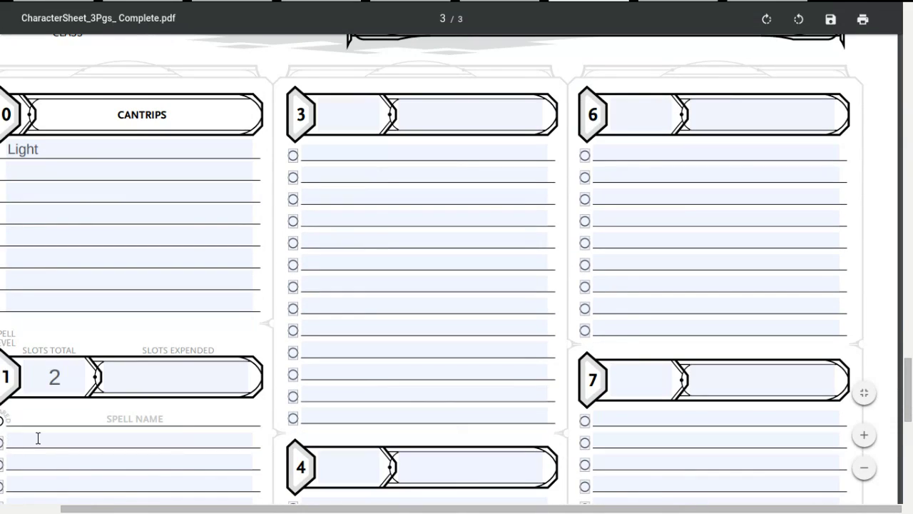
{"action": "left_click", "coordinate": [38, 438]}
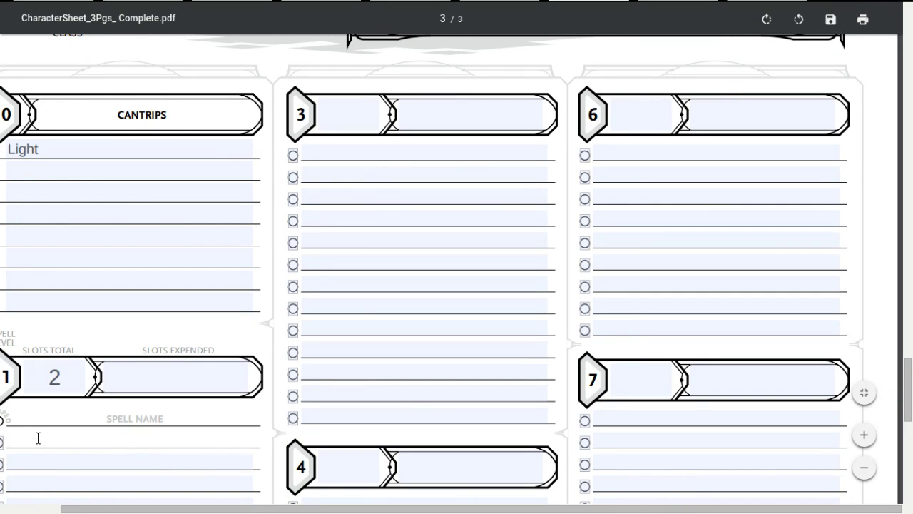
{"action": "type", "text": "Burninh"}
{"action": "key", "text": "BackSpace"}
{"action": "type", "text": "g hands"}
{"action": "left_click", "coordinate": [22, 457]}
{"action": "type", "text": "Faerie"}
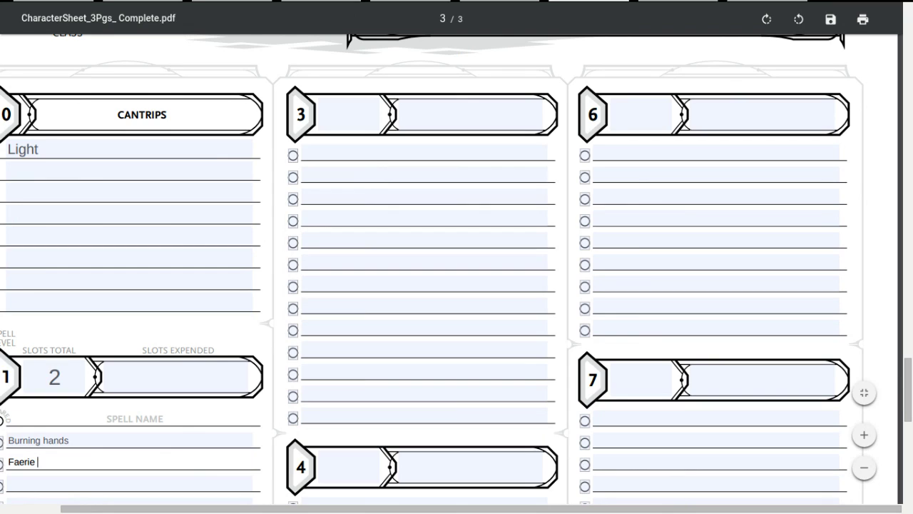
{"action": "type", "text": " Fire"}
- Enter "Guidance", "Bless" and "Spare the dying" on the cantrip lines below Light
{"action": "left_click", "coordinate": [162, 165]}
{"action": "type", "text": "Guidance"}
{"action": "left_click", "coordinate": [143, 190]}
{"action": "type", "text": "Bless"}
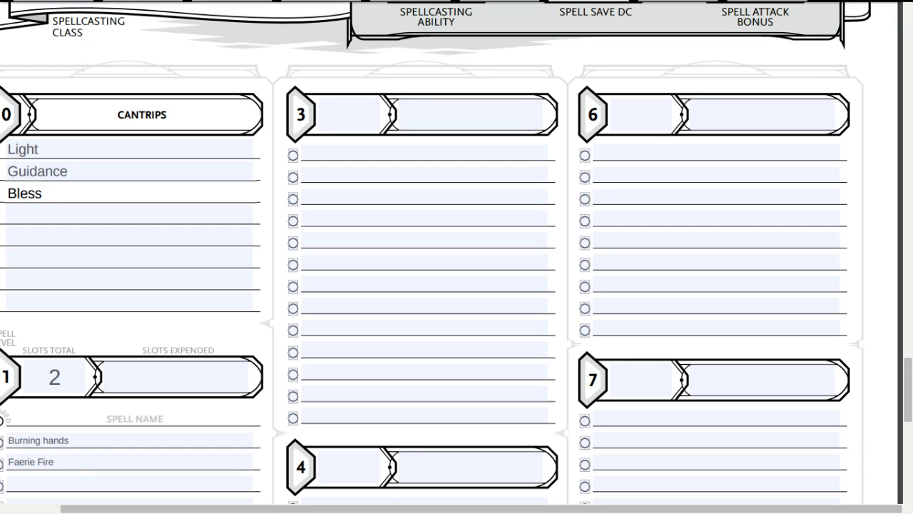
{"action": "type", "text": "S"}
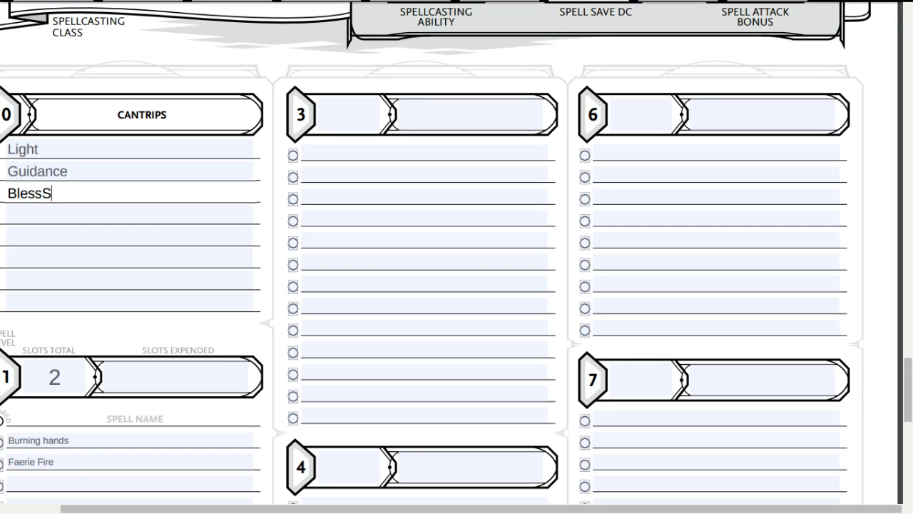
{"action": "key", "text": "BackSpace"}
{"action": "left_click", "coordinate": [21, 214]}
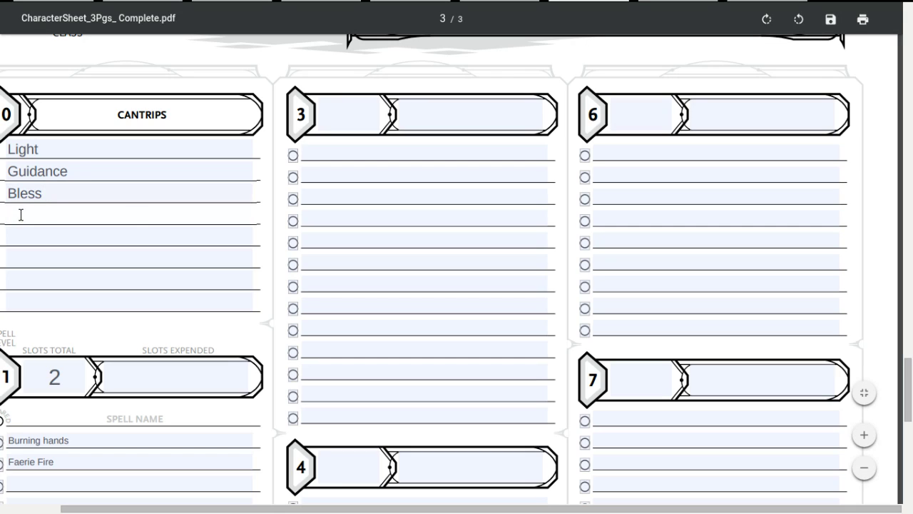
{"action": "type", "text": "Spare the d"}
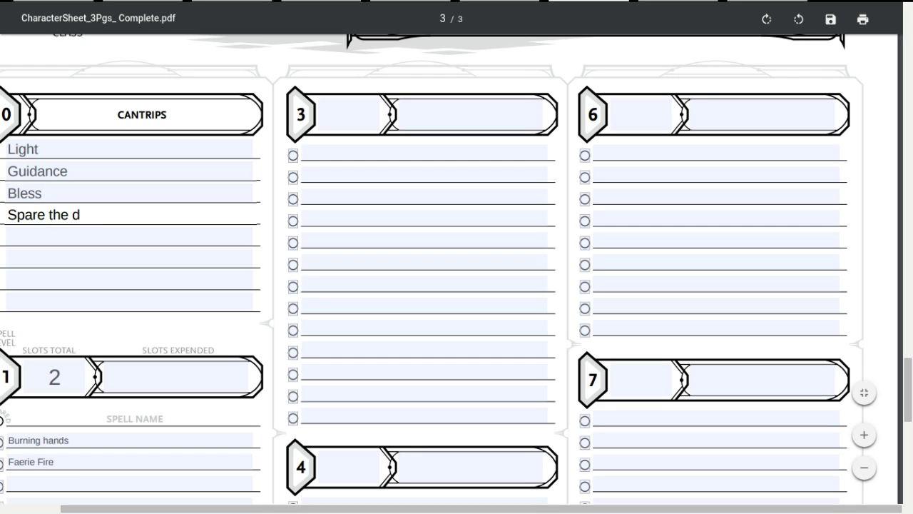
{"action": "type", "text": "ying"}
- Enter "Healing Bolt" on the line below Faerie Fire in the level 1 spell list
{"action": "scroll", "coordinate": [133, 221], "scroll_direction": "down", "scroll_amount": 7}
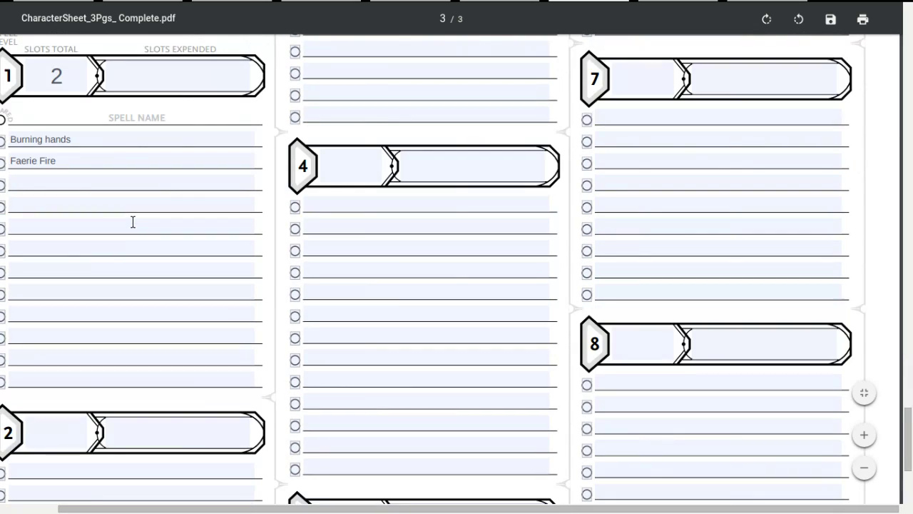
{"action": "scroll", "coordinate": [133, 221], "scroll_direction": "down", "scroll_amount": 2}
{"action": "scroll", "coordinate": [132, 221], "scroll_direction": "up", "scroll_amount": 4}
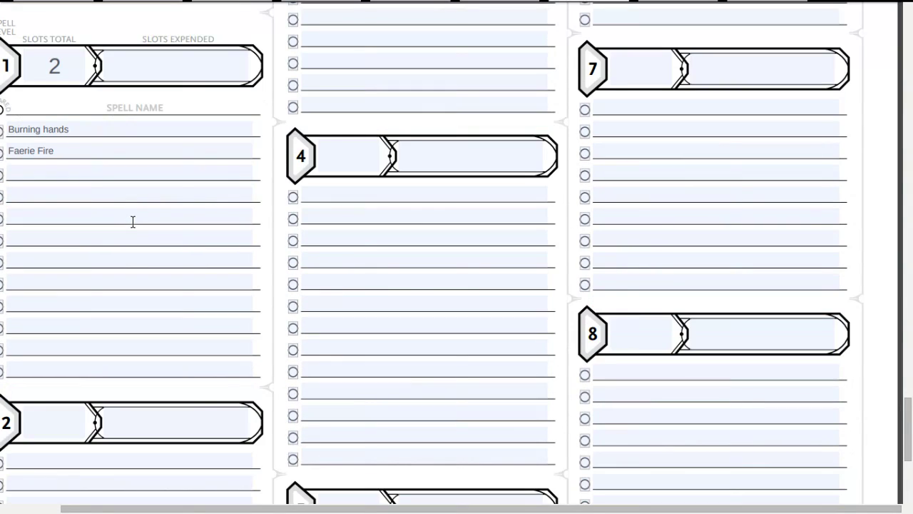
{"action": "scroll", "coordinate": [133, 221], "scroll_direction": "left", "scroll_amount": 1}
{"action": "scroll", "coordinate": [132, 221], "scroll_direction": "up", "scroll_amount": 3}
{"action": "scroll", "coordinate": [133, 221], "scroll_direction": "right", "scroll_amount": 1}
{"action": "left_click", "coordinate": [159, 385]}
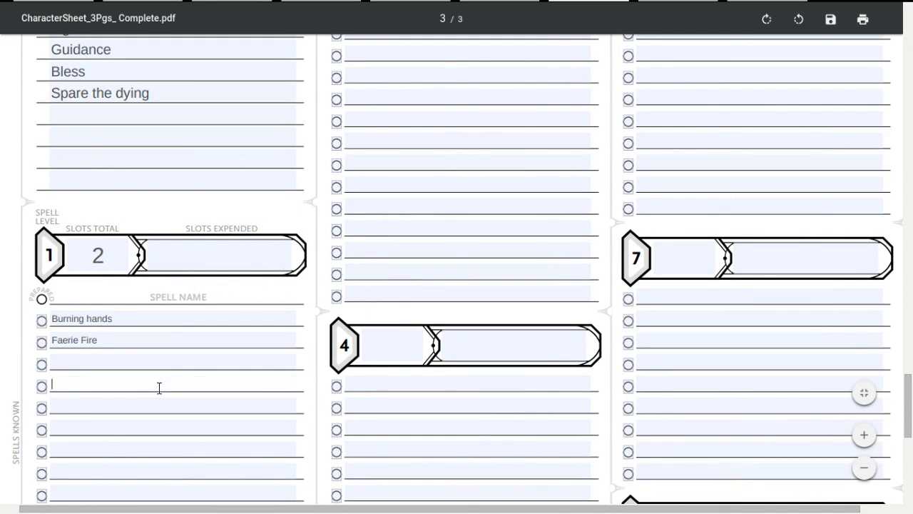
{"action": "left_click", "coordinate": [156, 362]}
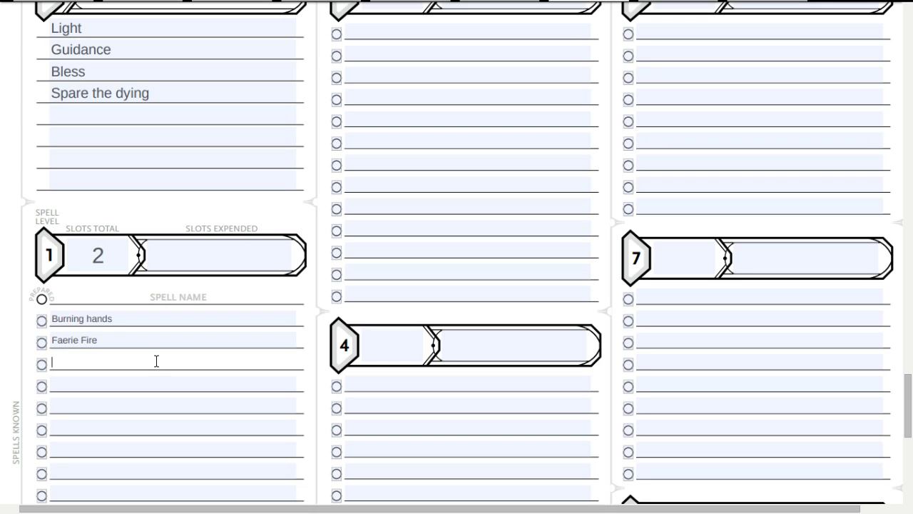
{"action": "left_click", "coordinate": [156, 362]}
{"action": "type", "text": "Hea"}
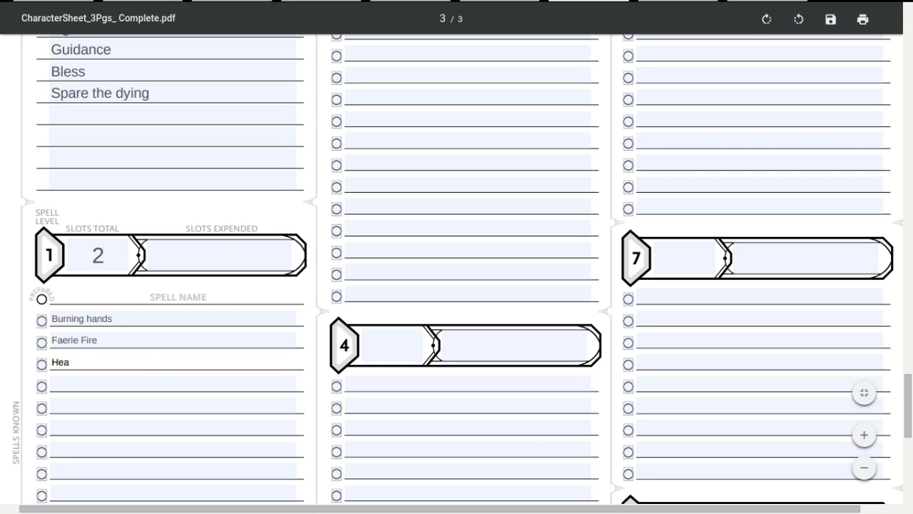
{"action": "type", "text": "ling Bolt"}
- Enter "Guiding Bolt" and "Shield of faith" on the level 1 spell lines below Healing Bolt
{"action": "left_click", "coordinate": [139, 378]}
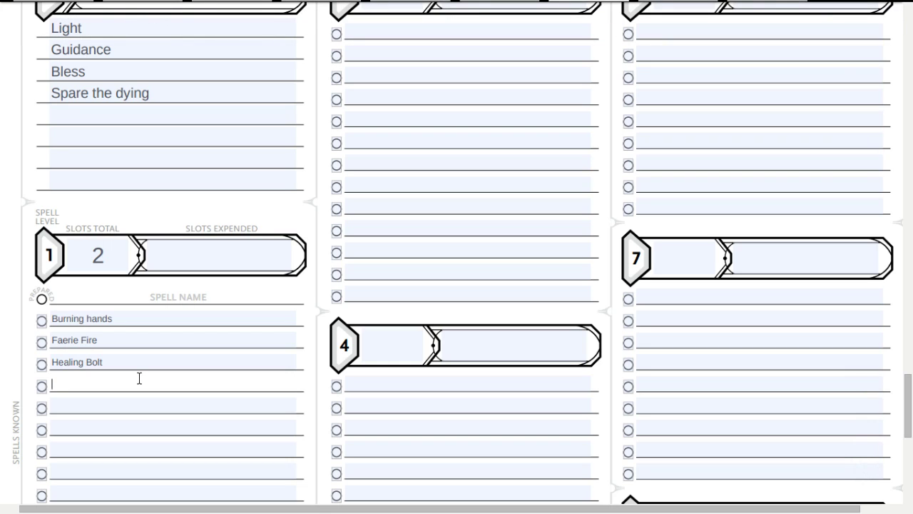
{"action": "left_click", "coordinate": [139, 378]}
{"action": "type", "text": "Gu"}
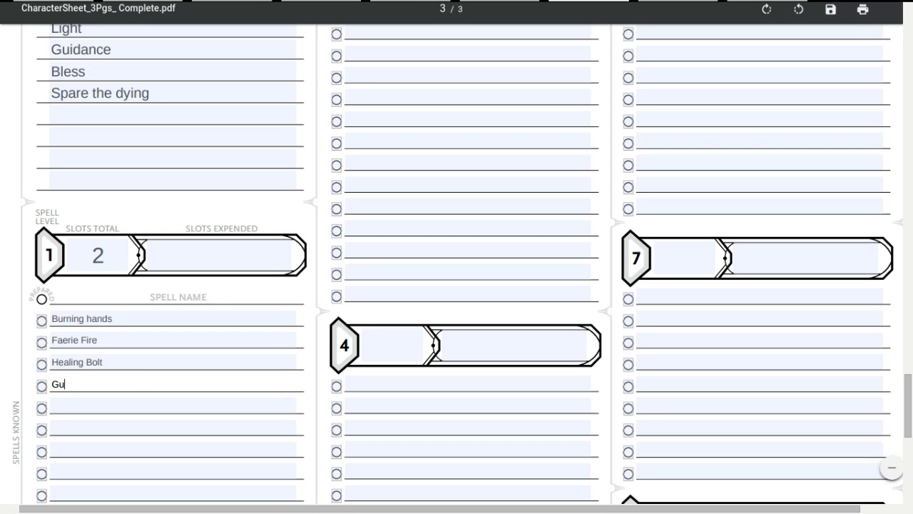
{"action": "type", "text": "iding Bolt"}
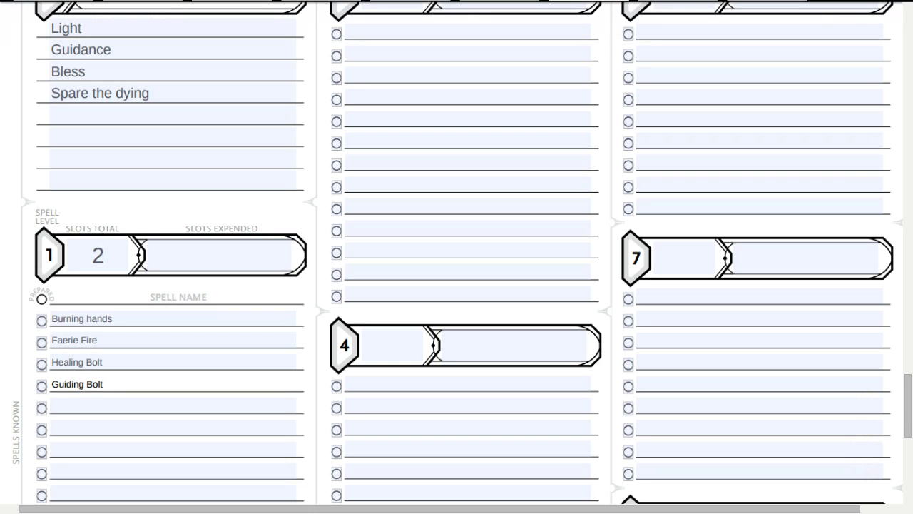
{"action": "left_click", "coordinate": [132, 401]}
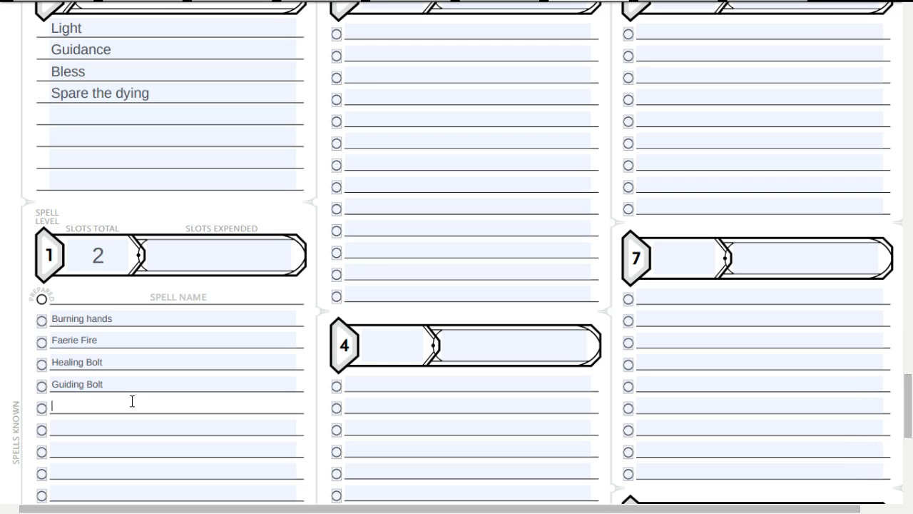
{"action": "type", "text": "Shield"}
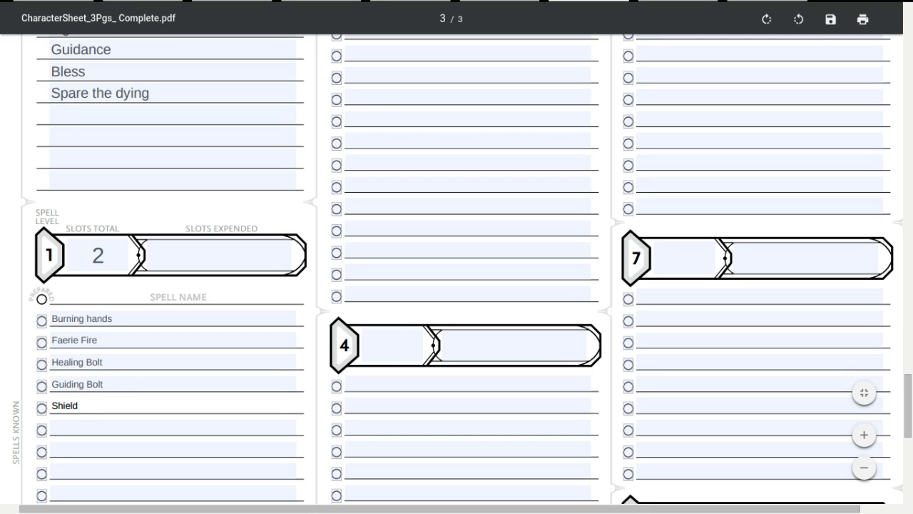
{"action": "type", "text": " of faith"}
{"action": "left_click", "coordinate": [119, 423]}
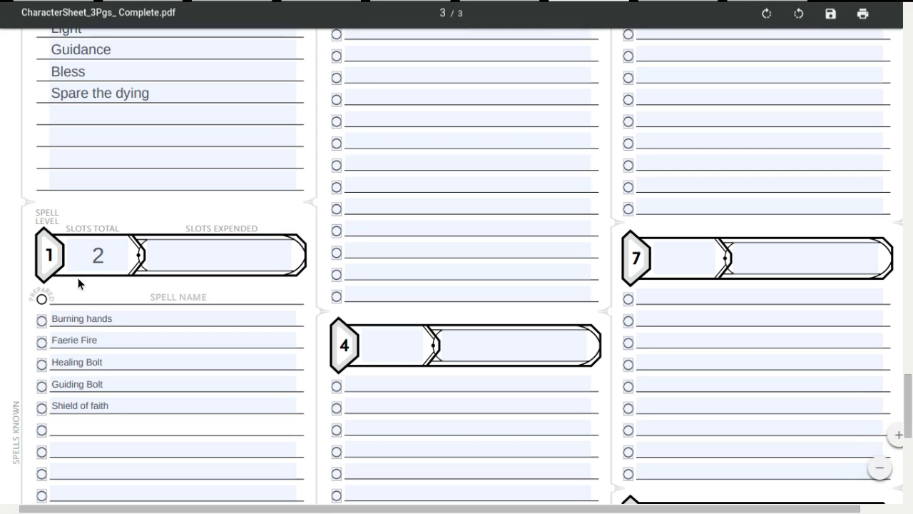
- Remove "Bless" from the cantrip list, leaving its line empty
{"action": "left_click", "coordinate": [100, 71]}
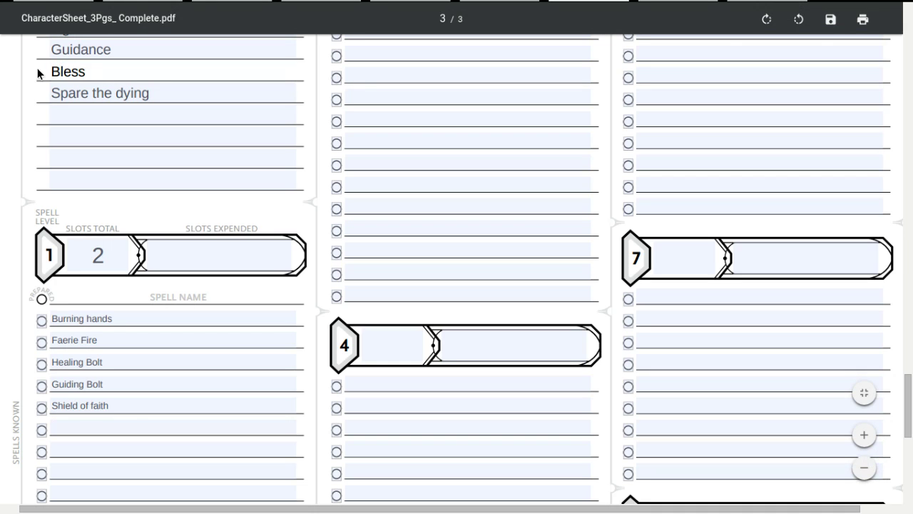
{"action": "mouse_move", "coordinate": [198, 5]}
{"action": "key", "text": "BackSpace"}
{"action": "key", "text": "BackSpace"}
{"action": "key", "text": "BackSpace"}
{"action": "key", "text": "BackSpace"}
{"action": "key", "text": "BackSpace"}
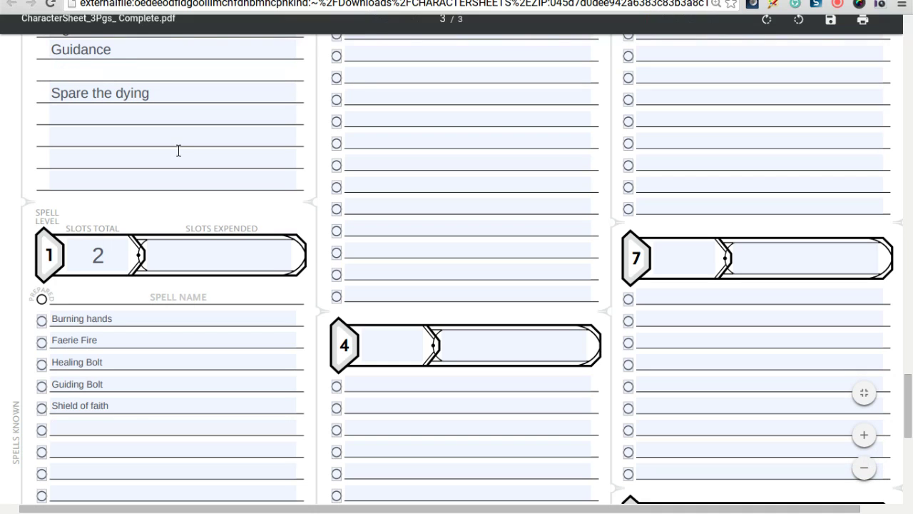
- Enter "Command" on the level 1 spell line below Shield of faith
{"action": "left_click", "coordinate": [87, 426]}
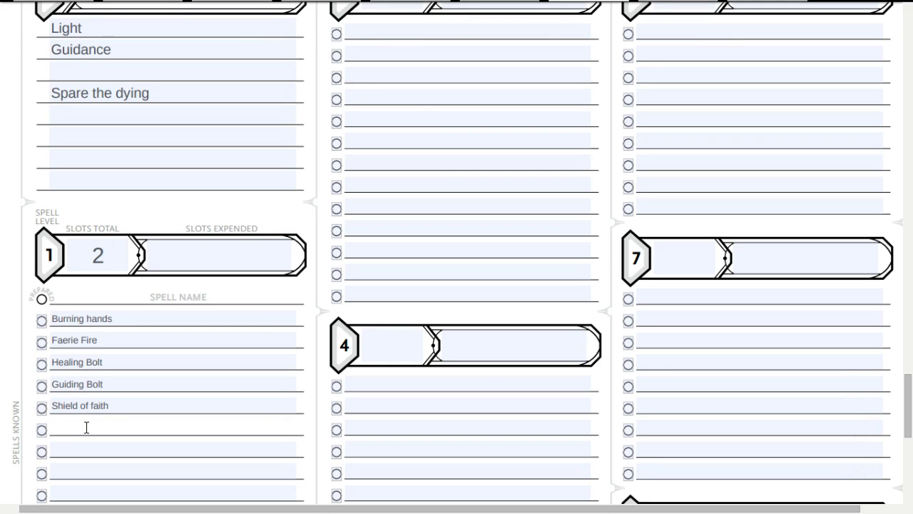
{"action": "type", "text": "Comma"}
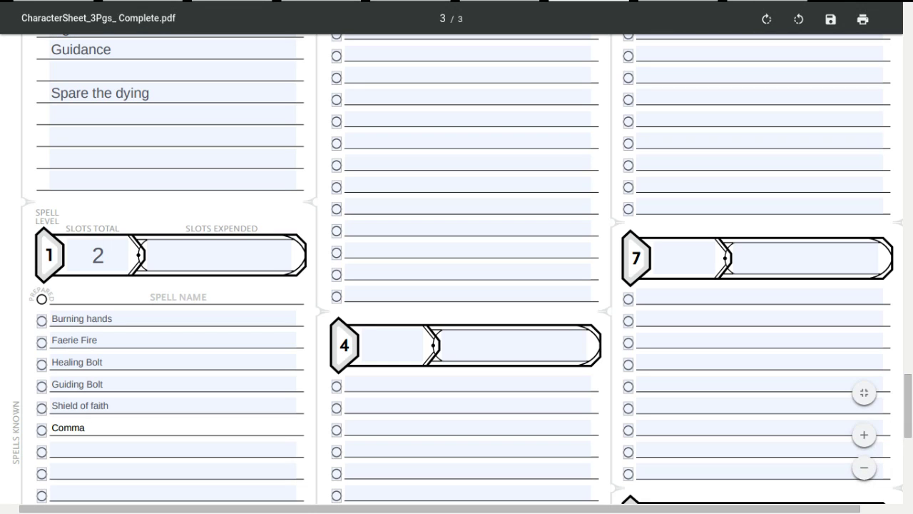
{"action": "type", "text": "nd"}
- Enter "Resistance" on the empty cantrip line between Guidance and Spare the dying
{"action": "left_click", "coordinate": [128, 71]}
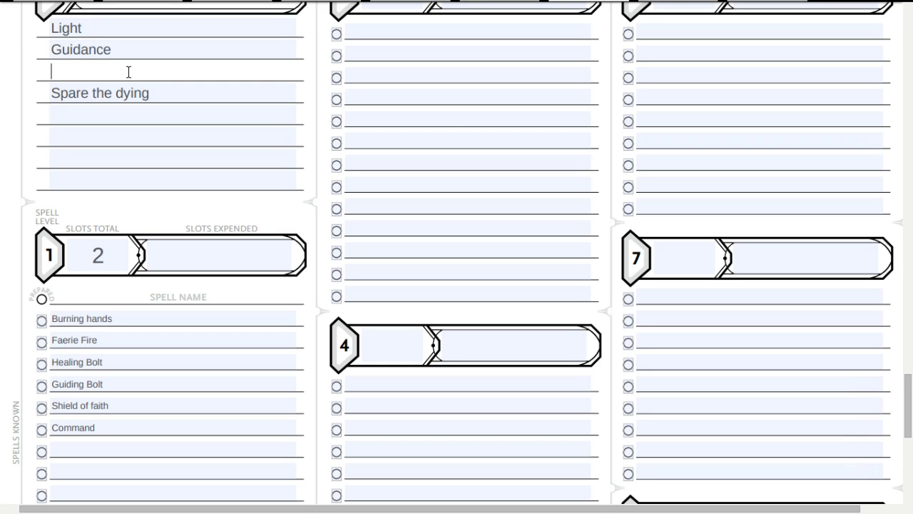
{"action": "type", "text": "Resista"}
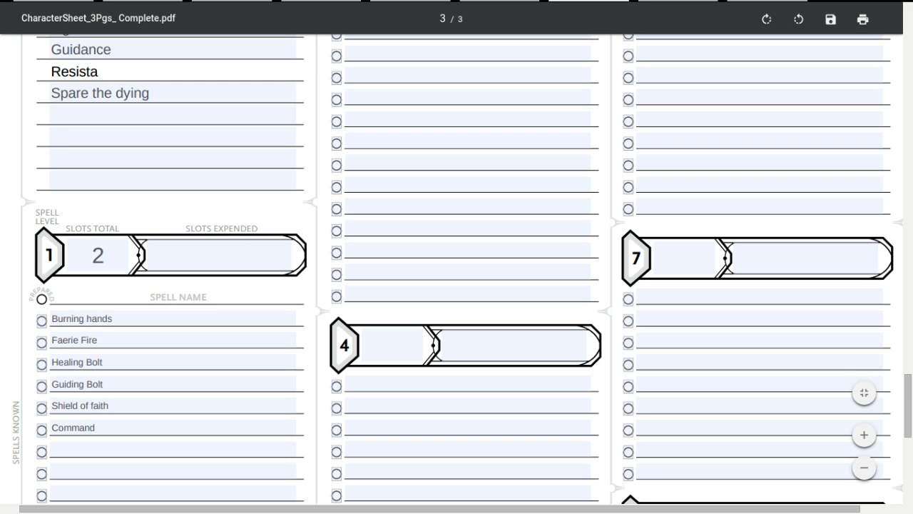
{"action": "type", "text": "bc"}
{"action": "key", "text": "BackSpace"}
{"action": "key", "text": "BackSpace"}
{"action": "type", "text": "nce"}
- Change the label of the 3d6 line under Burning hands in Attacks & Spellcasting to "fail"
{"action": "mouse_move", "coordinate": [866, 6]}
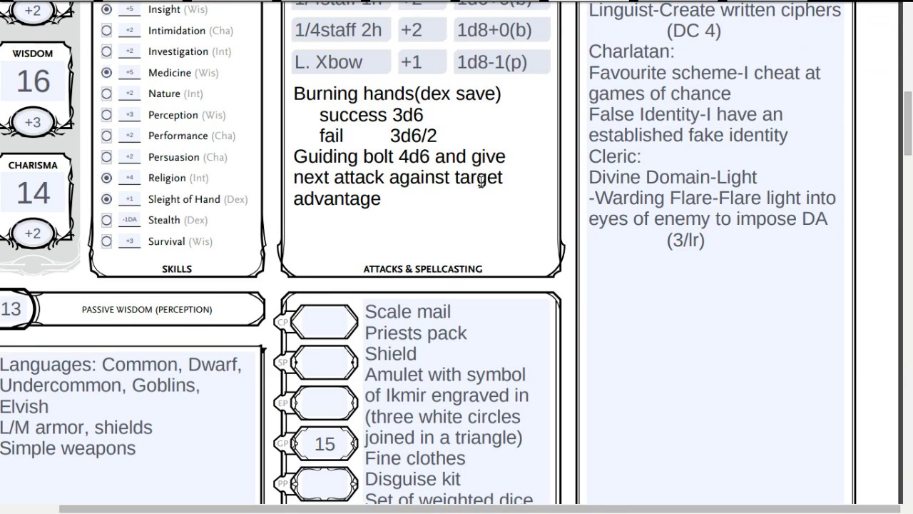
{"action": "left_click", "coordinate": [416, 94]}
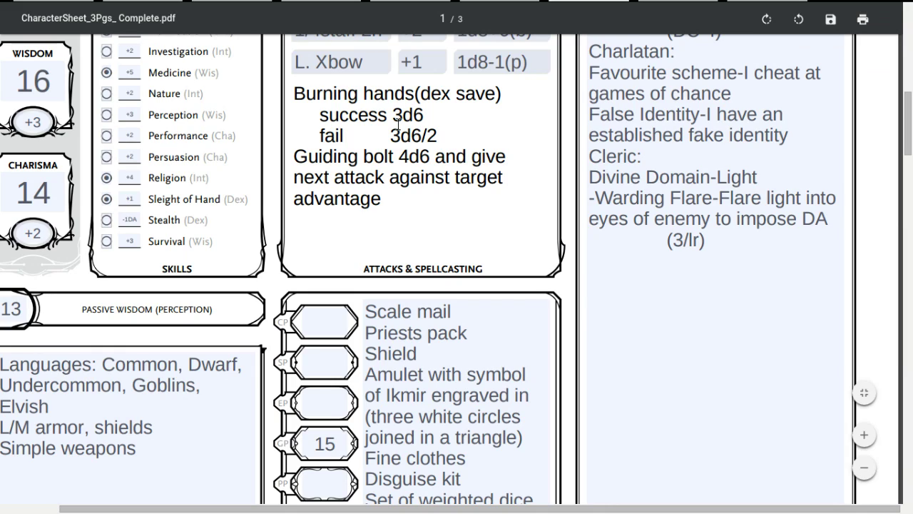
{"action": "left_click", "coordinate": [390, 116]}
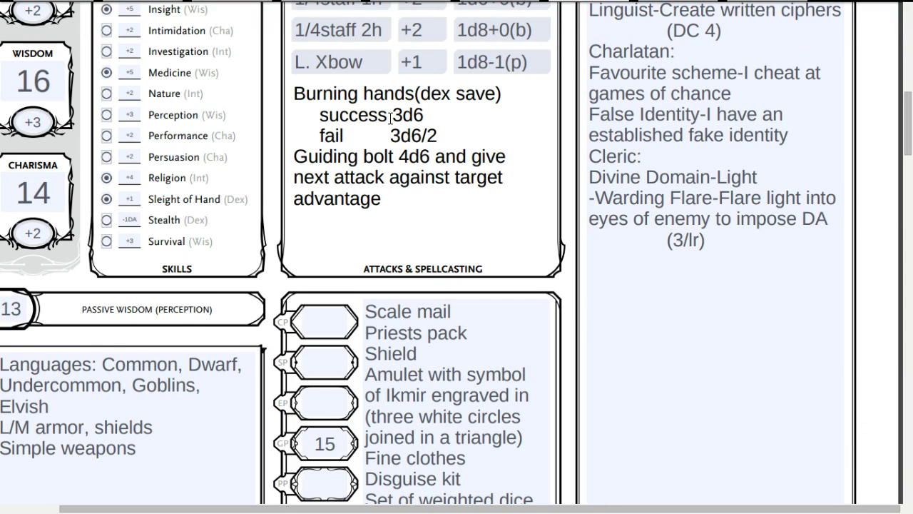
{"action": "key", "text": "BackSpace"}
{"action": "key", "text": "BackSpace"}
{"action": "key", "text": "BackSpace"}
{"action": "key", "text": "BackSpace"}
{"action": "key", "text": "BackSpace"}
{"action": "key", "text": "BackSpace"}
{"action": "key", "text": "BackSpace"}
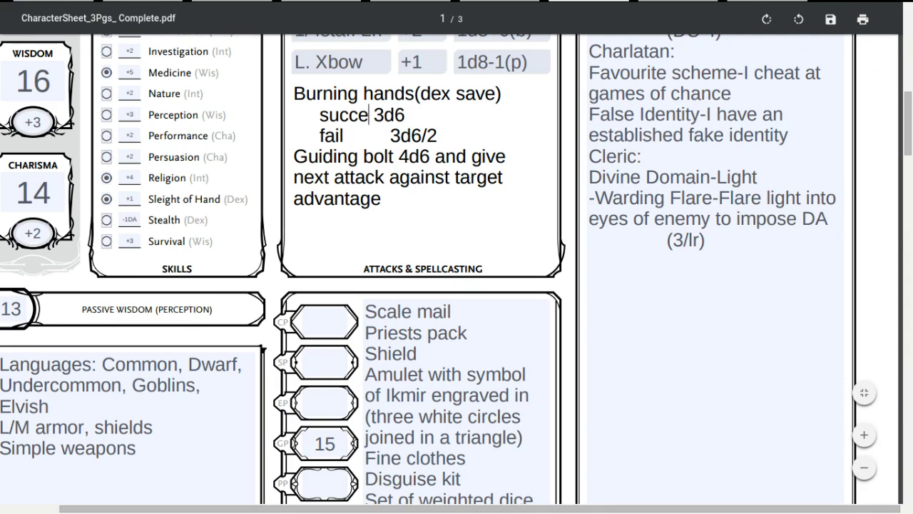
{"action": "type", "text": "fs"}
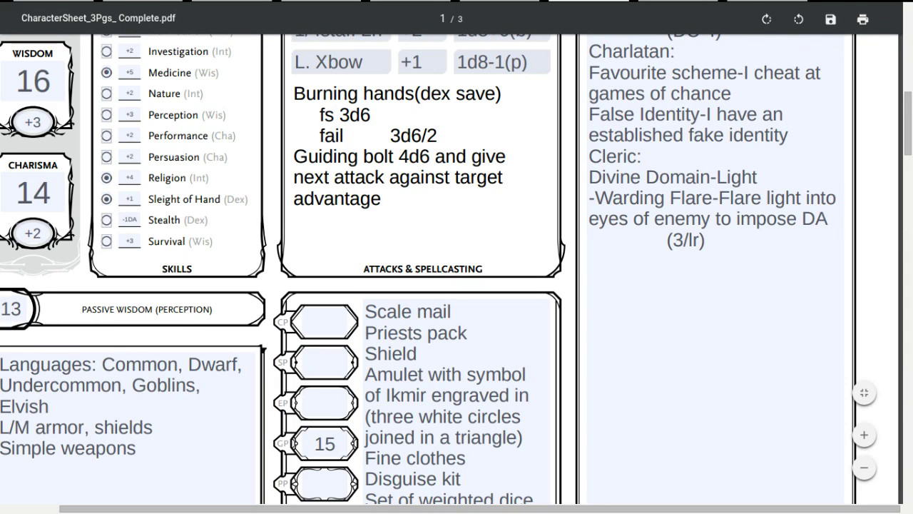
{"action": "key", "text": "BackSpace"}
{"action": "type", "text": "ail"}
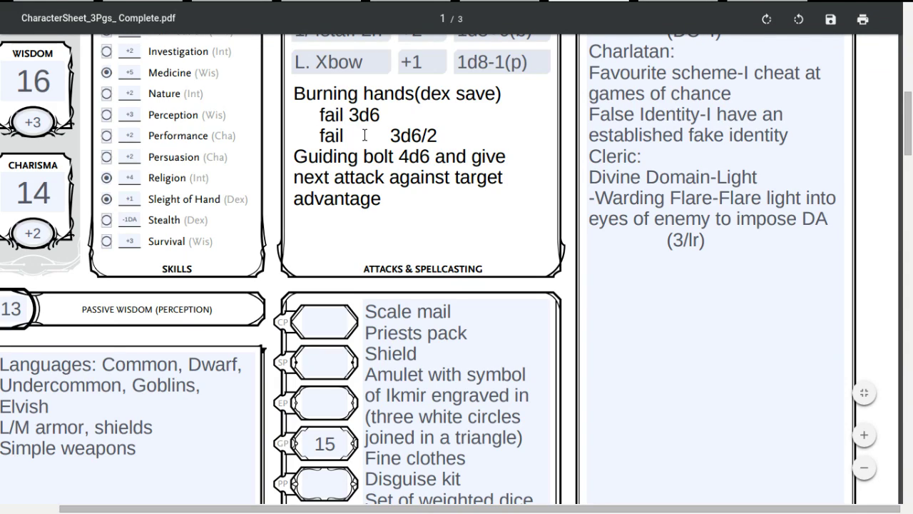
- Change the label of the 3d6/2 line under Burning hands to "success"
{"action": "key", "text": "BackSpace"}
{"action": "key", "text": "BackSpace"}
{"action": "key", "text": "BackSpace"}
{"action": "key", "text": "BackSpace"}
{"action": "type", "text": "s   "}
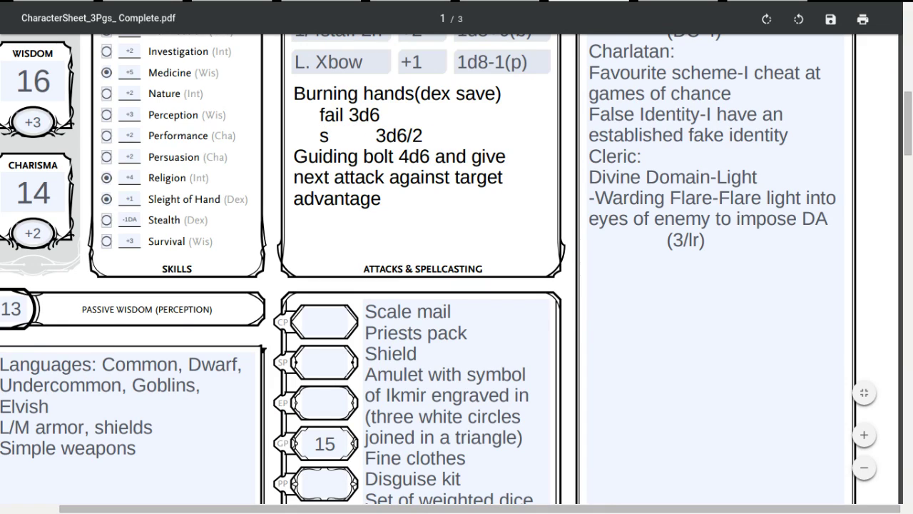
{"action": "type", "text": "uccess"}
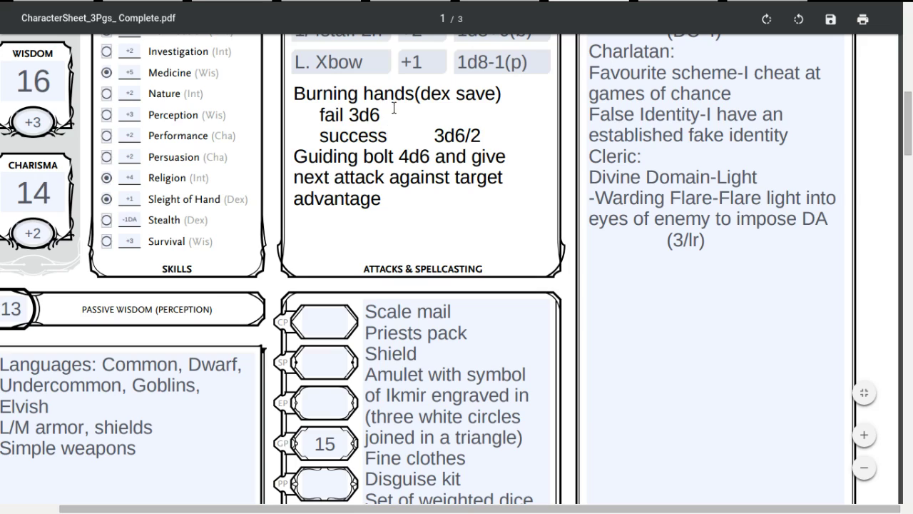